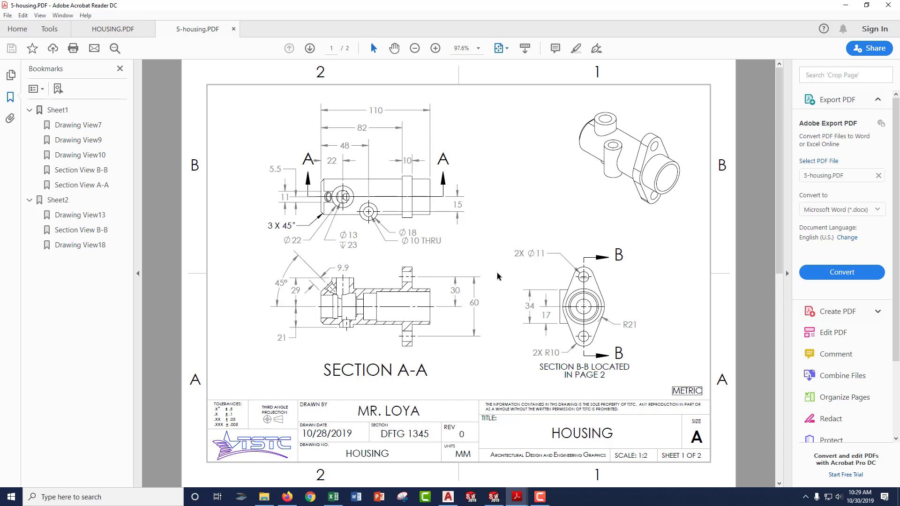
Step: Examine both sheets of the housing drawing, including the bore details in Section B-B around the angled port
{"action": "scroll", "coordinate": [491, 273], "scroll_direction": "down", "scroll_amount": 1}
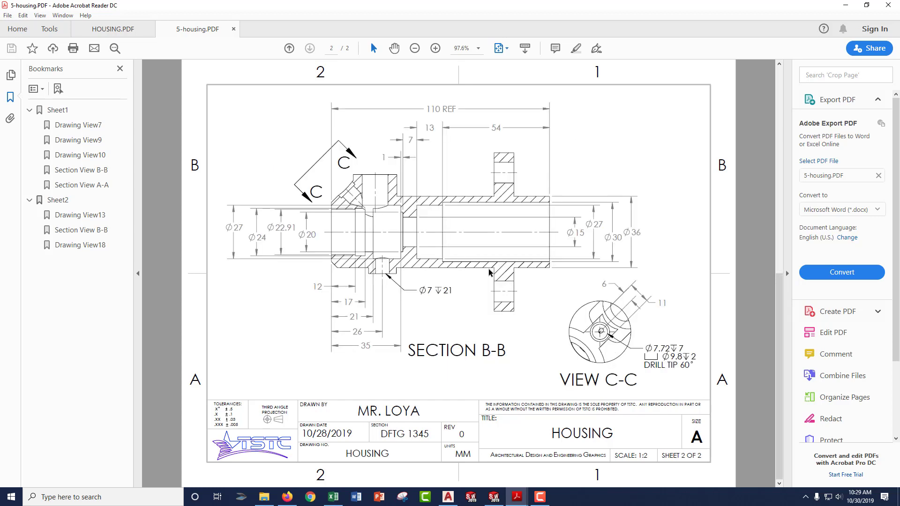
{"action": "scroll", "coordinate": [490, 272], "scroll_direction": "up", "scroll_amount": 1}
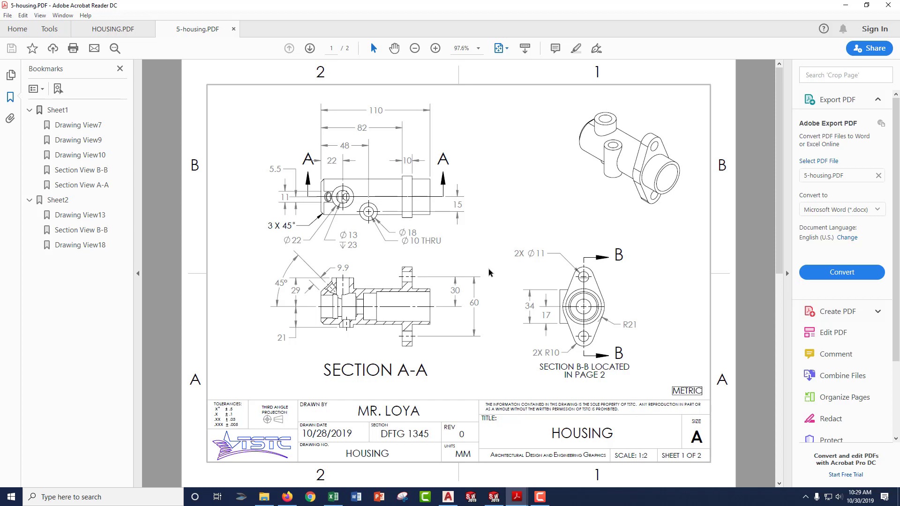
{"action": "scroll", "coordinate": [482, 270], "scroll_direction": "down", "scroll_amount": 1}
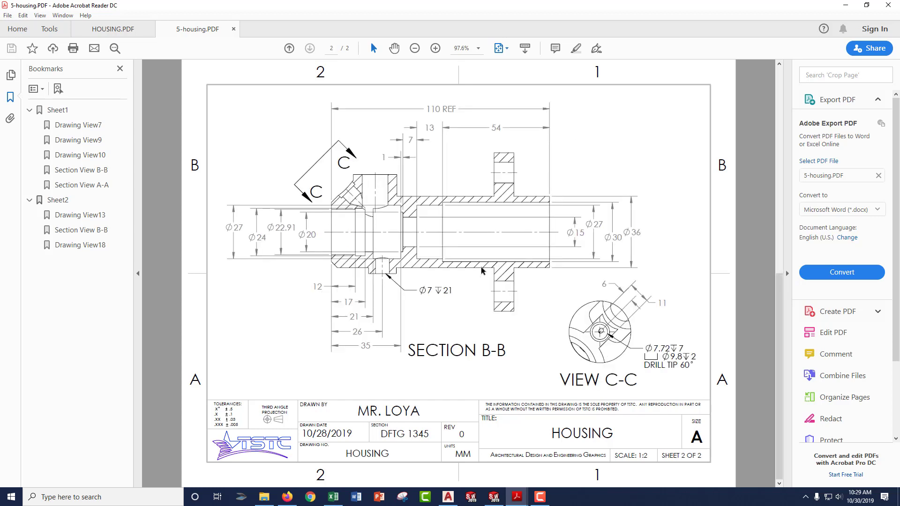
{"action": "scroll", "coordinate": [482, 270], "scroll_direction": "up", "scroll_amount": 1}
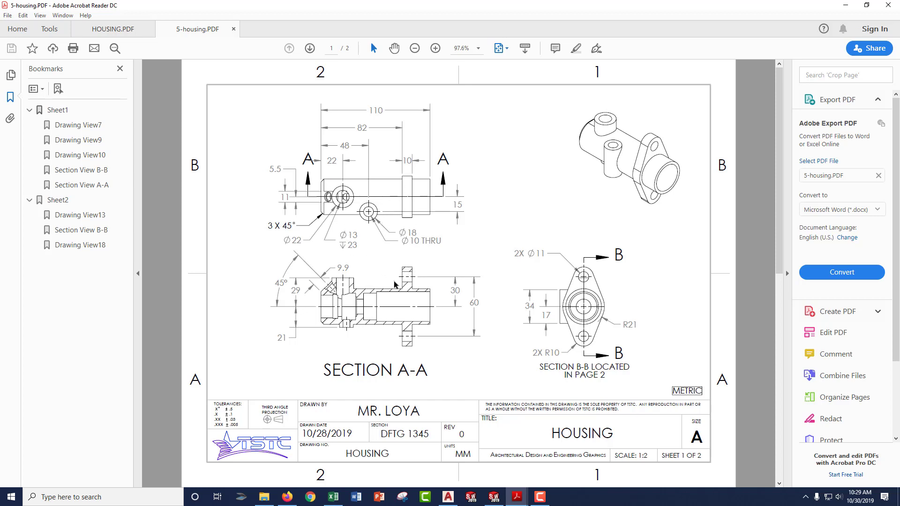
{"action": "scroll", "coordinate": [389, 276], "scroll_direction": "down", "scroll_amount": 3}
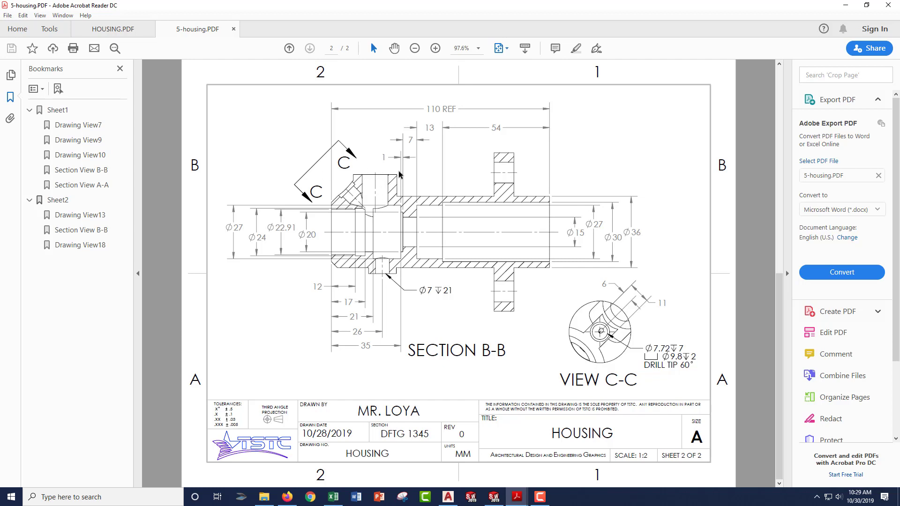
{"action": "scroll", "coordinate": [390, 223], "scroll_direction": "up", "scroll_amount": 3}
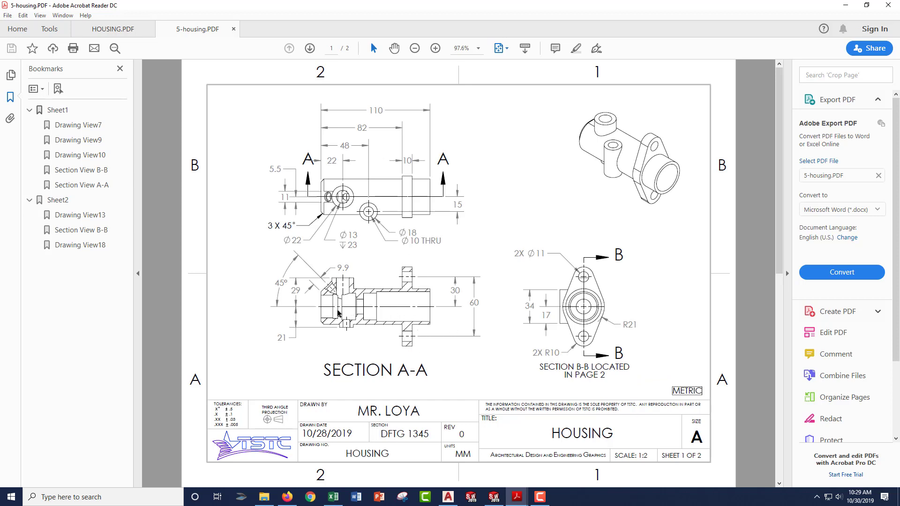
{"action": "scroll", "coordinate": [378, 313], "scroll_direction": "down", "scroll_amount": 3}
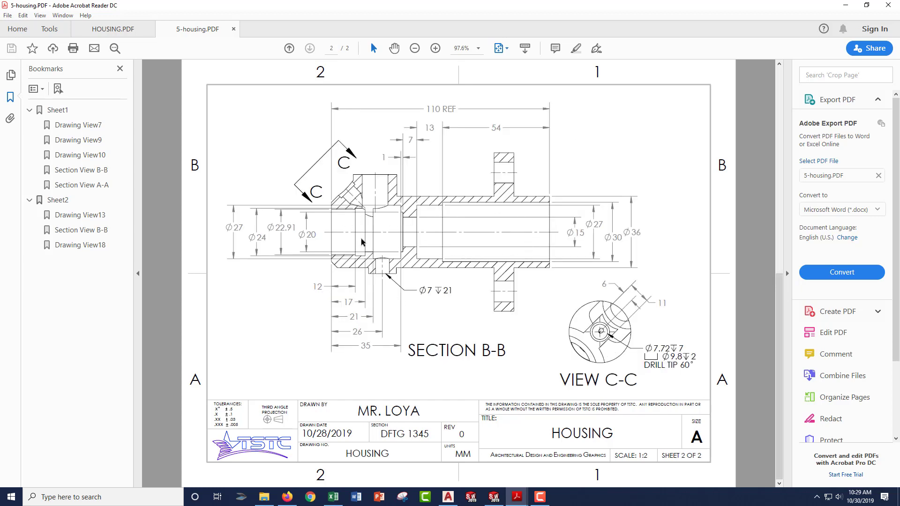
{"action": "scroll", "coordinate": [377, 215], "scroll_direction": "up", "scroll_amount": 3}
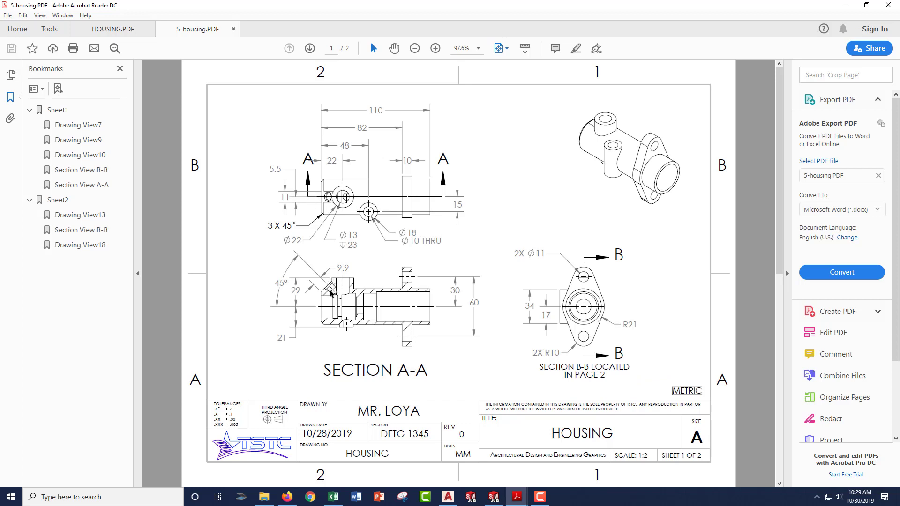
{"action": "scroll", "coordinate": [331, 293], "scroll_direction": "up", "scroll_amount": 1, "text": "ctrl"}
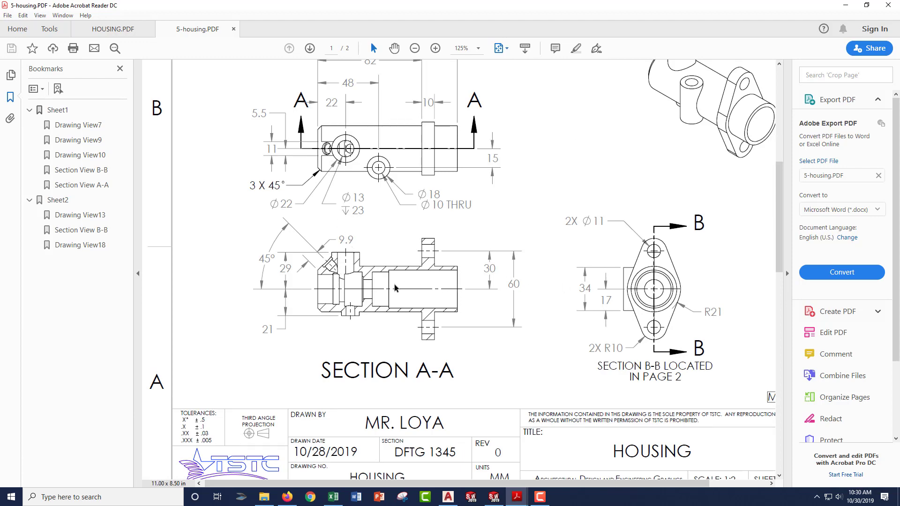
{"action": "scroll", "coordinate": [393, 288], "scroll_direction": "down", "scroll_amount": 5}
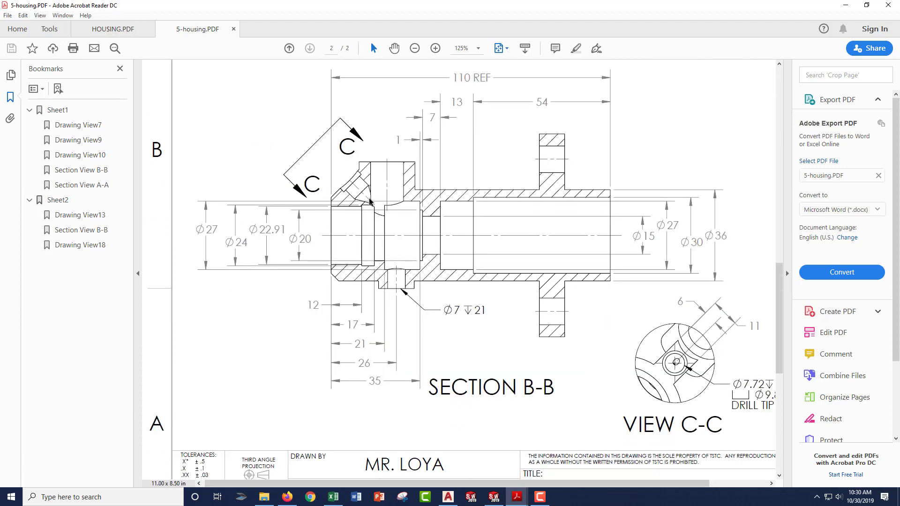
{"action": "scroll", "coordinate": [373, 199], "scroll_direction": "up", "scroll_amount": 5, "text": "ctrl"}
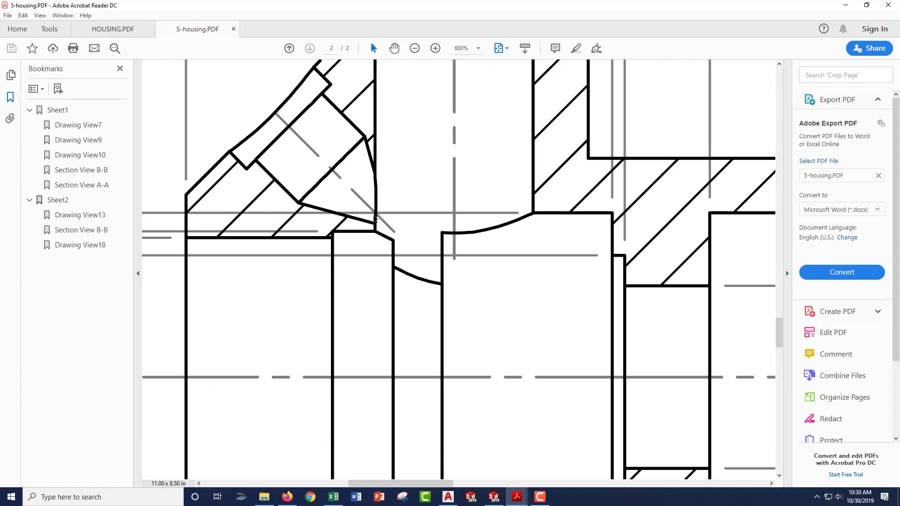
{"action": "scroll", "coordinate": [356, 197], "scroll_direction": "down", "scroll_amount": 1, "text": "ctrl"}
{"action": "scroll", "coordinate": [356, 197], "scroll_direction": "down", "scroll_amount": 4, "text": "ctrl"}
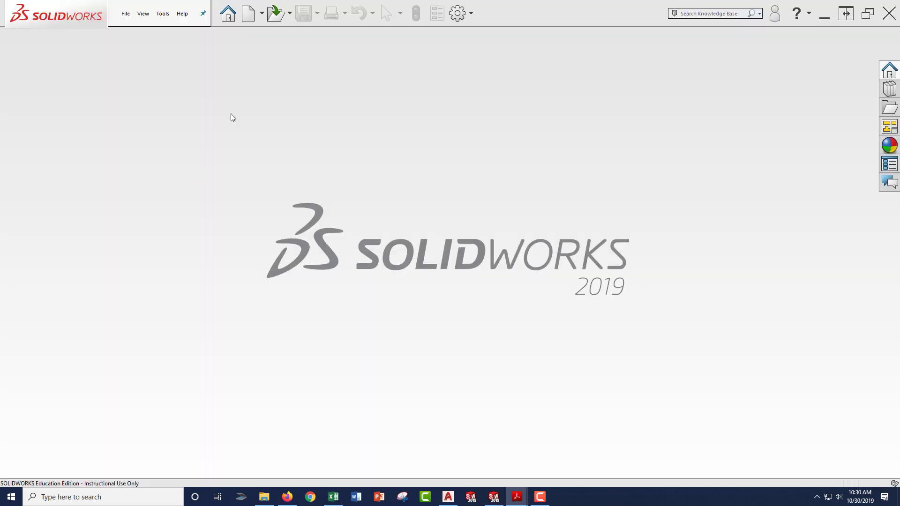
Step: Switch to SOLIDWORKS, create a new part, and start an Extruded Boss/Base sketch on the Front Plane
{"action": "left_click", "coordinate": [251, 15]}
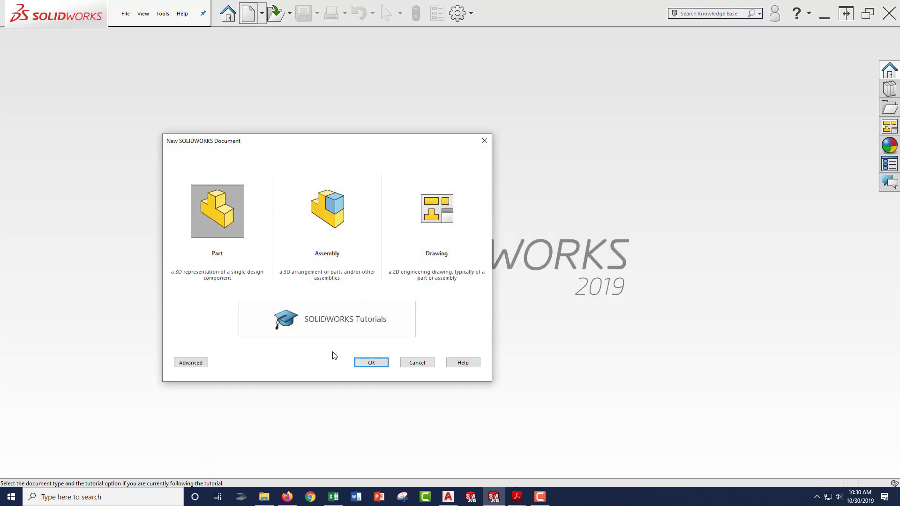
{"action": "left_click", "coordinate": [370, 362]}
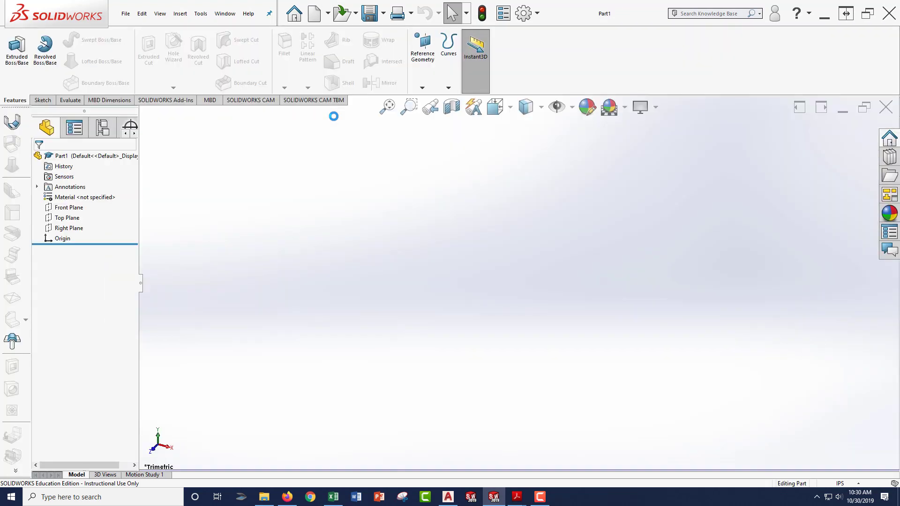
{"action": "left_click", "coordinate": [22, 56]}
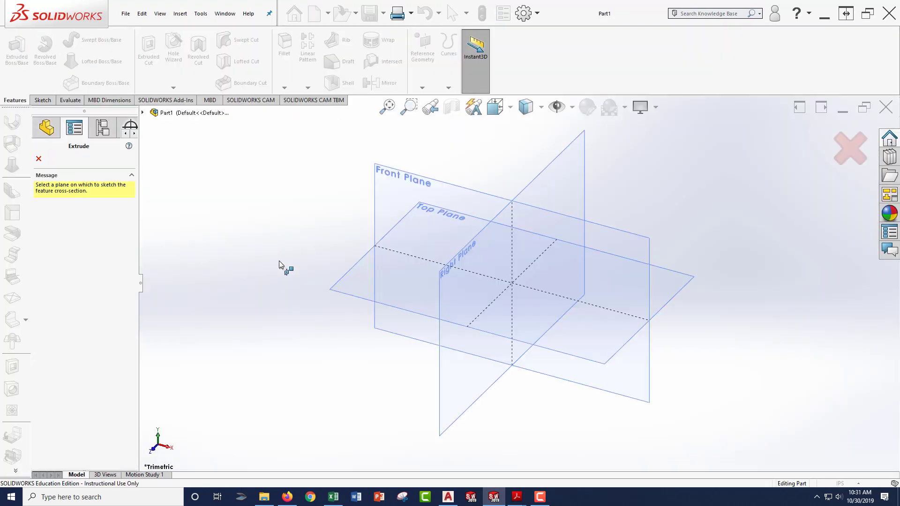
{"action": "left_click", "coordinate": [394, 188]}
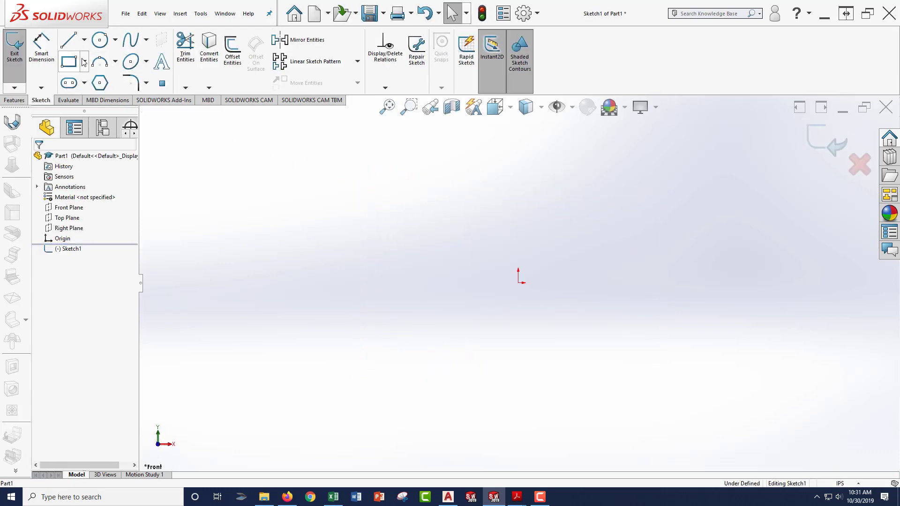
Step: Sketch a circle about 3.21 in in diameter, centred on the origin
{"action": "left_click", "coordinate": [100, 40]}
{"action": "left_click", "coordinate": [518, 283]}
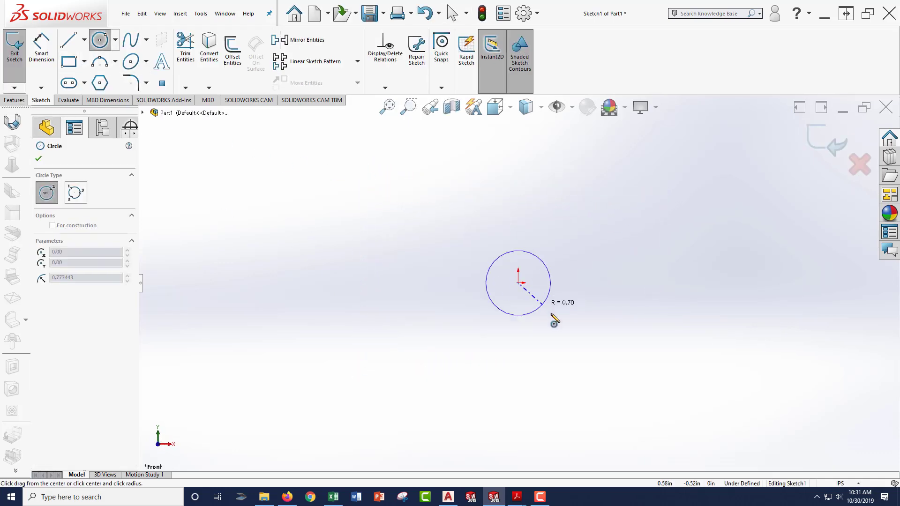
{"action": "left_click", "coordinate": [567, 328]}
{"action": "left_click", "coordinate": [41, 47]}
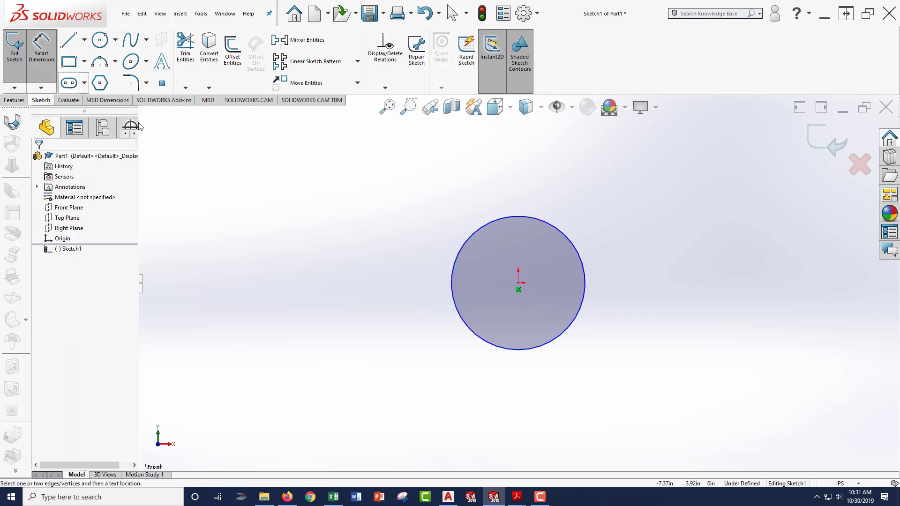
{"action": "left_click", "coordinate": [542, 225]}
{"action": "left_click", "coordinate": [614, 218]}
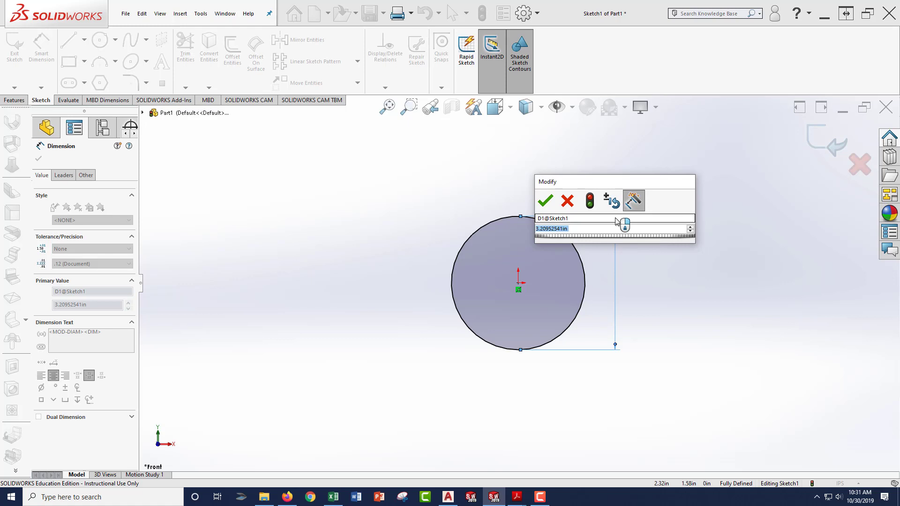
{"action": "key", "text": "Escape"}
{"action": "key", "text": "Escape"}
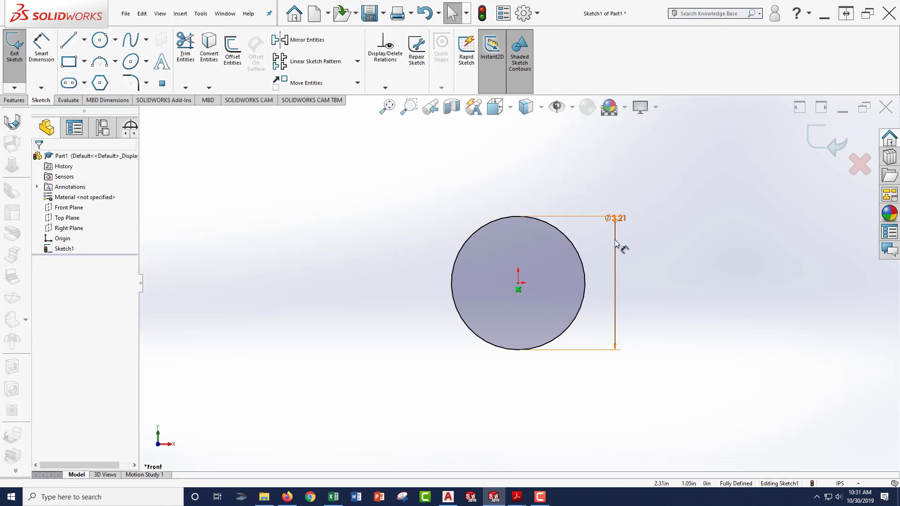
{"action": "left_click", "coordinate": [615, 242]}
{"action": "key", "text": "Delete"}
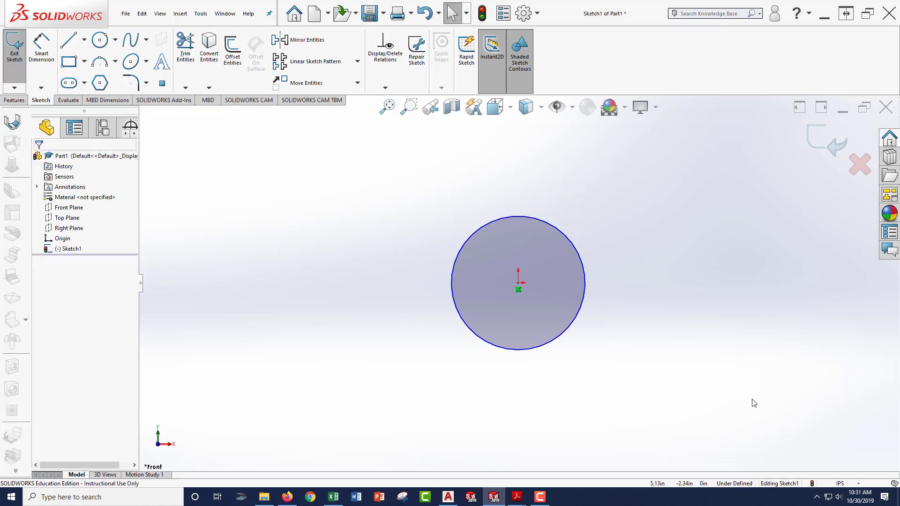
Step: Set the part's unit system to MMGS (millimeter, gram, second) and reopen the circle's sketch for editing
{"action": "left_click", "coordinate": [841, 482]}
{"action": "left_click", "coordinate": [826, 446]}
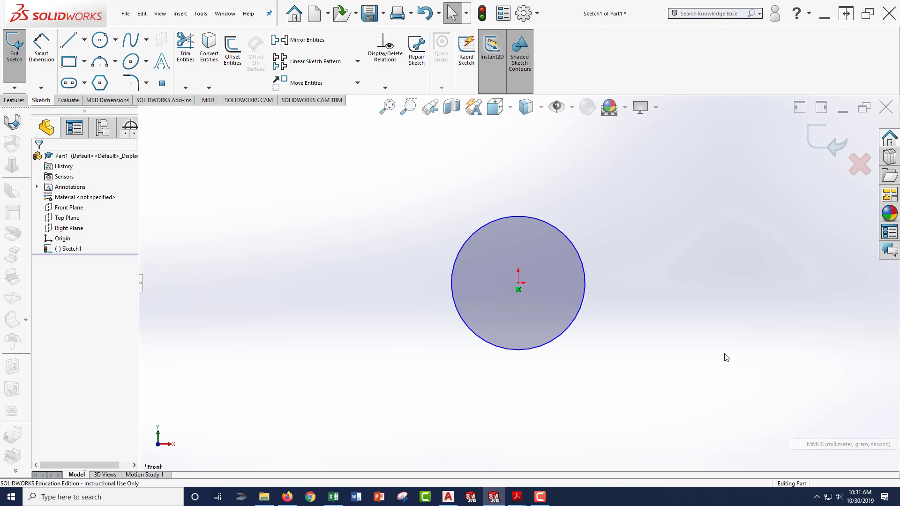
{"action": "left_click", "coordinate": [68, 248]}
{"action": "left_click", "coordinate": [71, 216]}
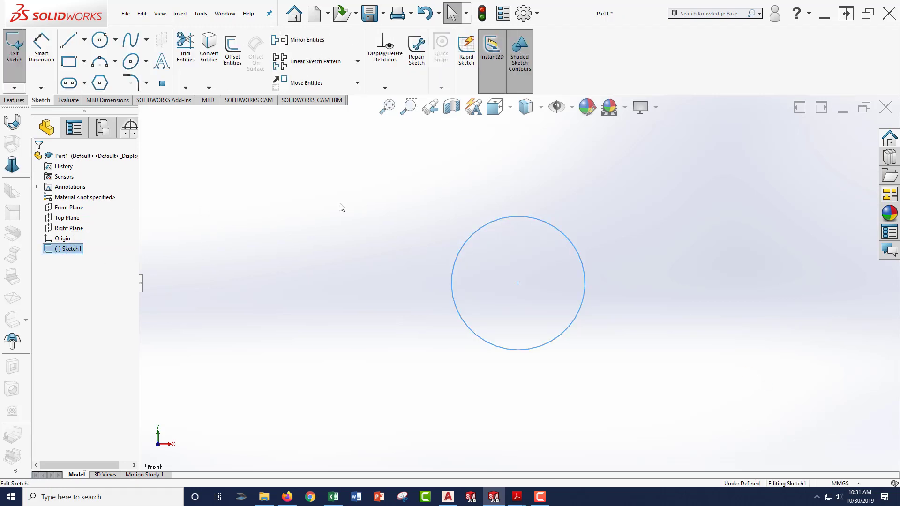
Step: Dimension the circle's diameter as 36 mm and exit the sketch
{"action": "left_click", "coordinate": [41, 47]}
{"action": "left_click", "coordinate": [571, 238]}
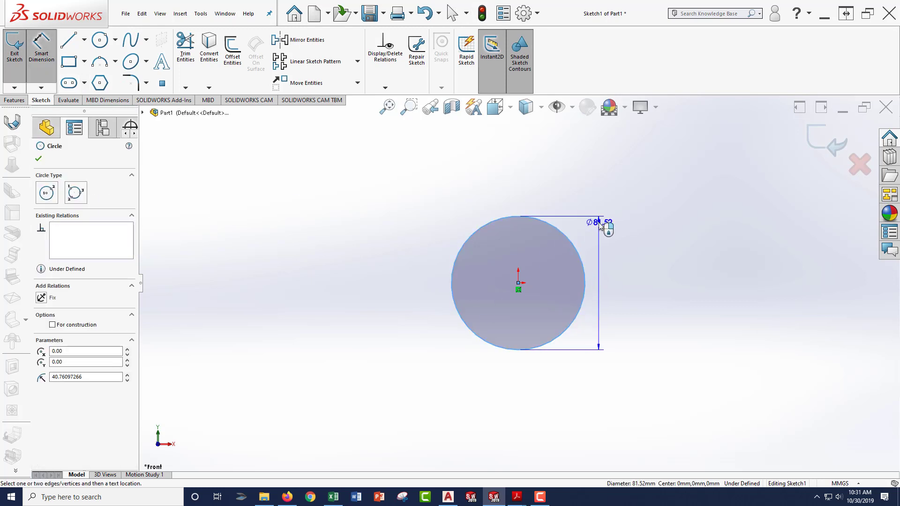
{"action": "left_click", "coordinate": [599, 226]}
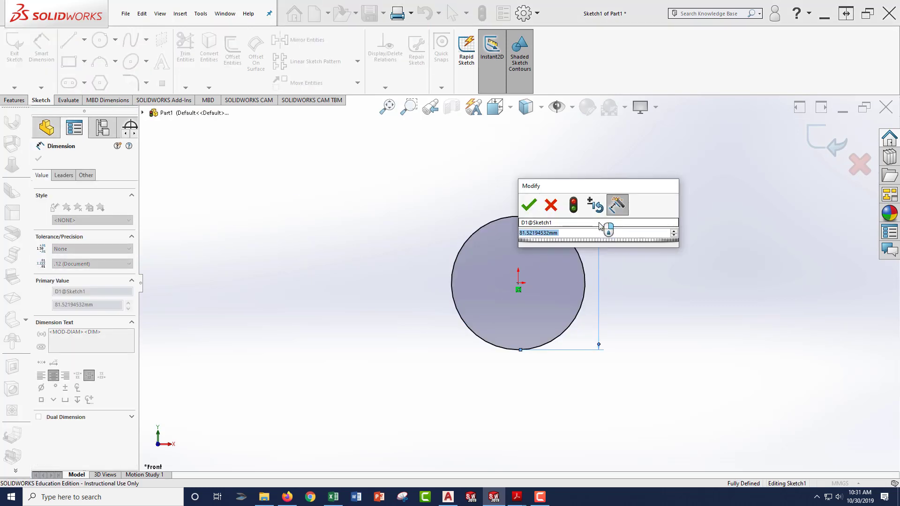
{"action": "type", "text": "36"}
{"action": "key", "text": "Return"}
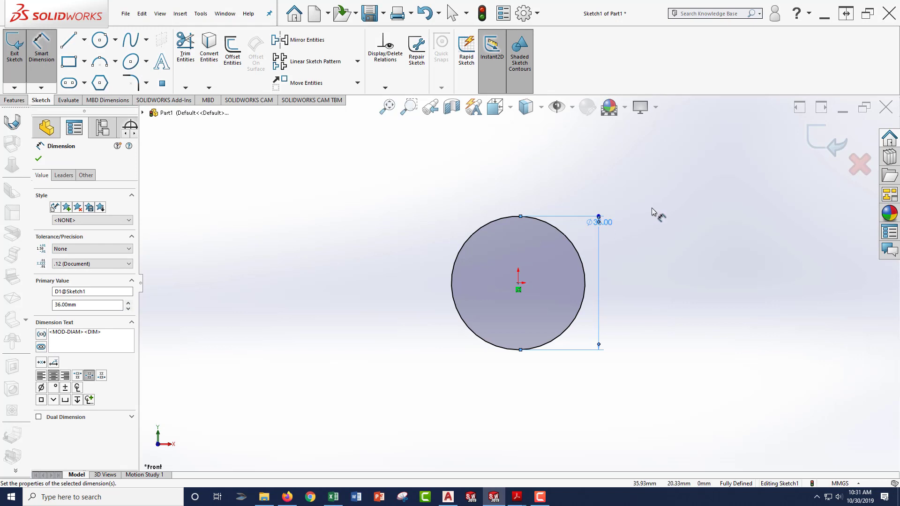
{"action": "key", "text": "Escape"}
{"action": "left_click", "coordinate": [826, 140]}
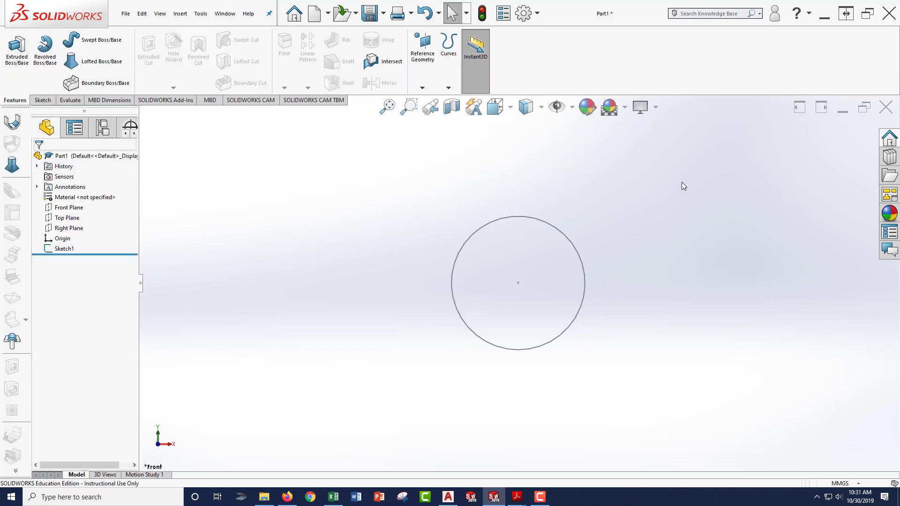
Step: Extrude the circle sketch as a blind boss 110 mm deep in the reversed direction from the sketch plane
{"action": "left_click", "coordinate": [64, 248]}
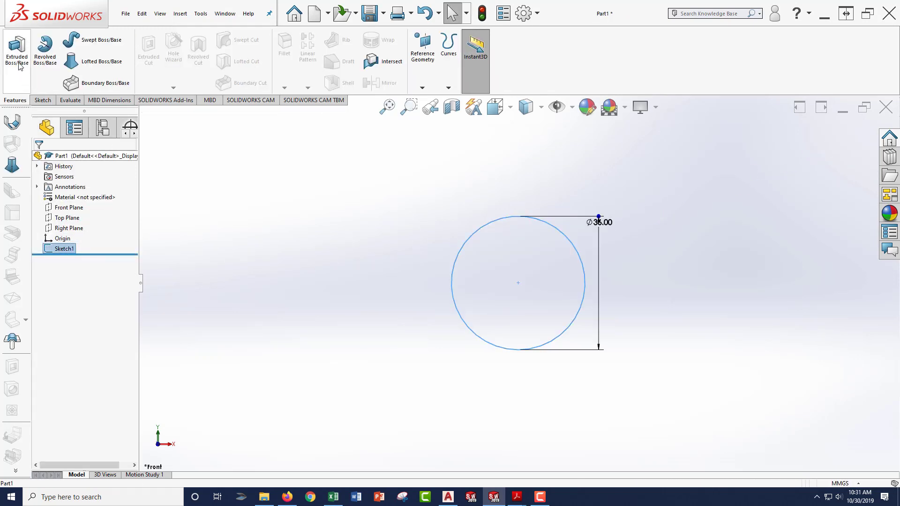
{"action": "left_click", "coordinate": [17, 49]}
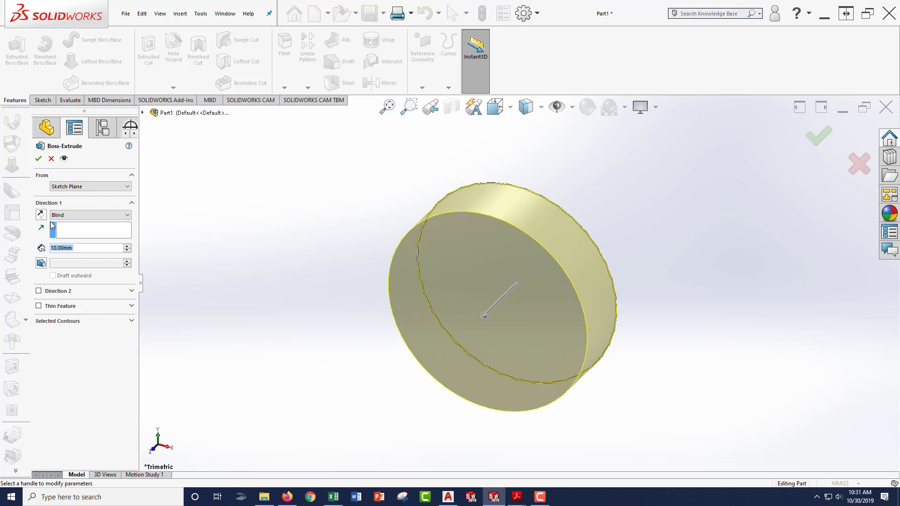
{"action": "left_click", "coordinate": [40, 215]}
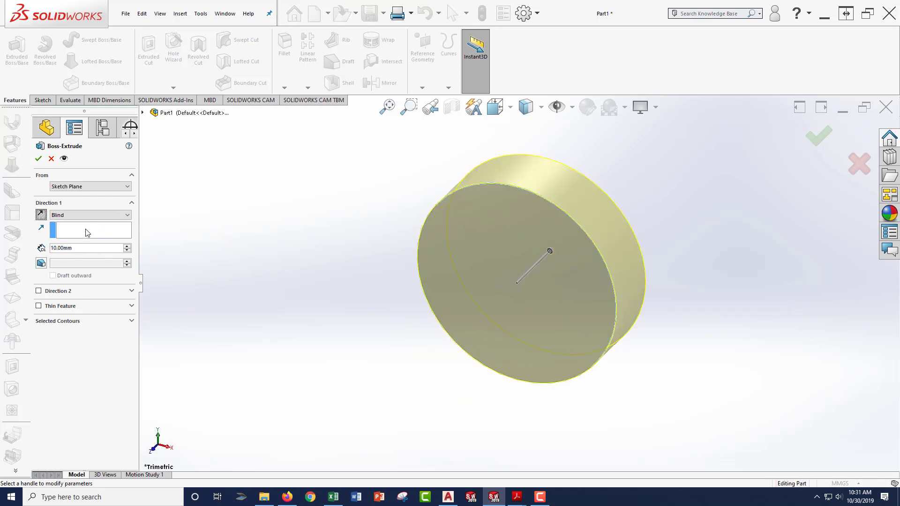
{"action": "left_click", "coordinate": [84, 249]}
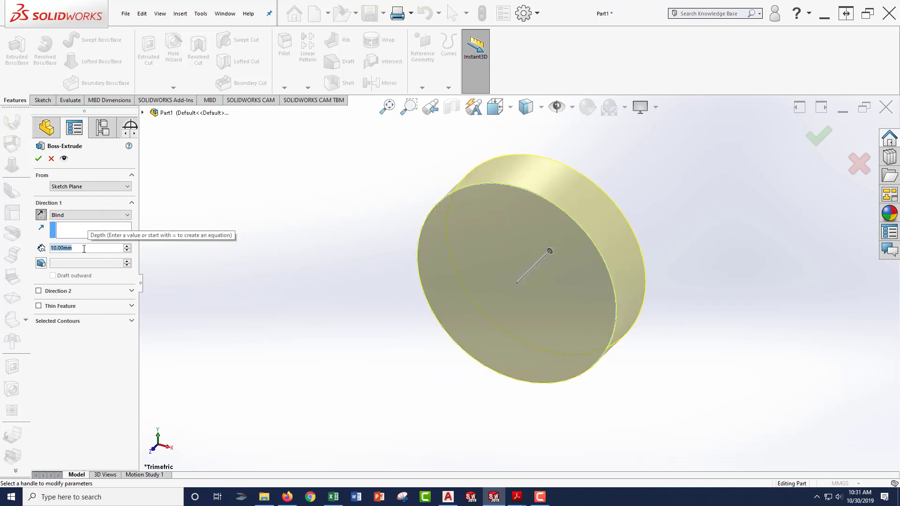
{"action": "type", "text": "110"}
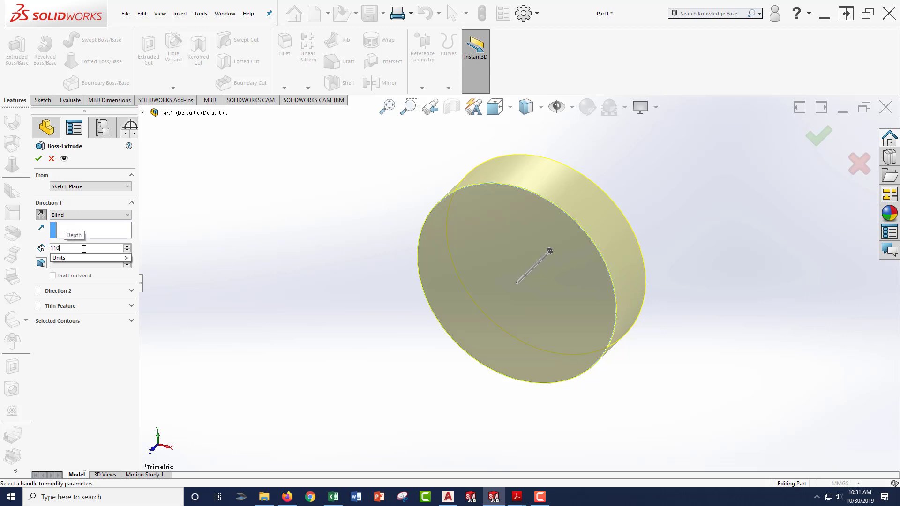
{"action": "key", "text": "Return"}
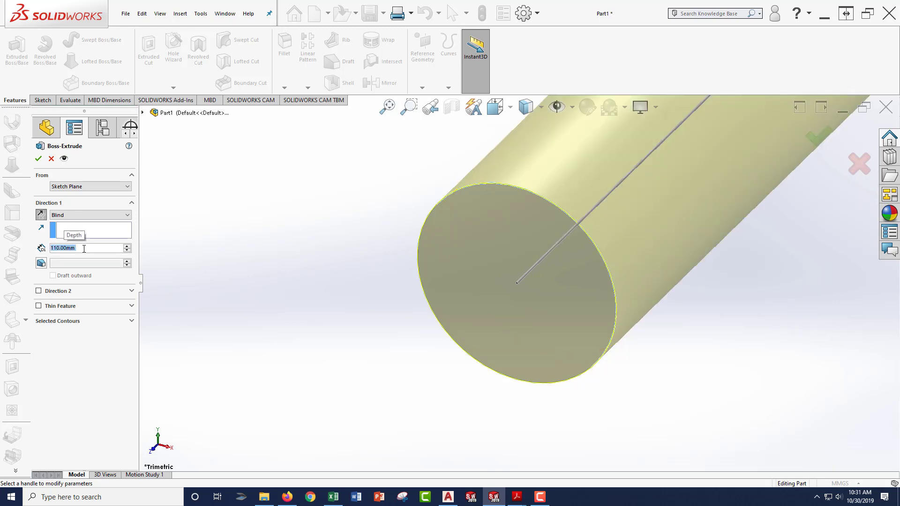
{"action": "left_click", "coordinate": [39, 158]}
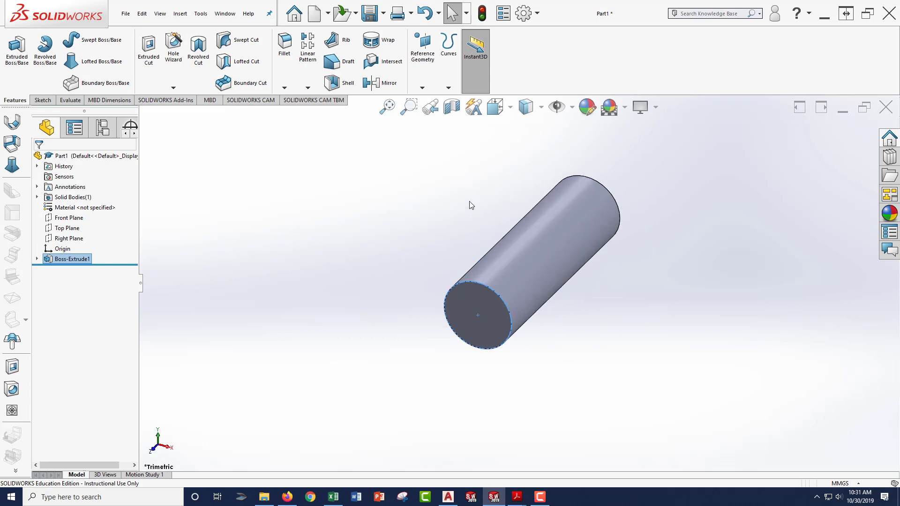
{"action": "left_click", "coordinate": [487, 203]}
{"action": "middle_click_drag", "start_coordinate": [501, 203], "coordinate": [462, 172]}
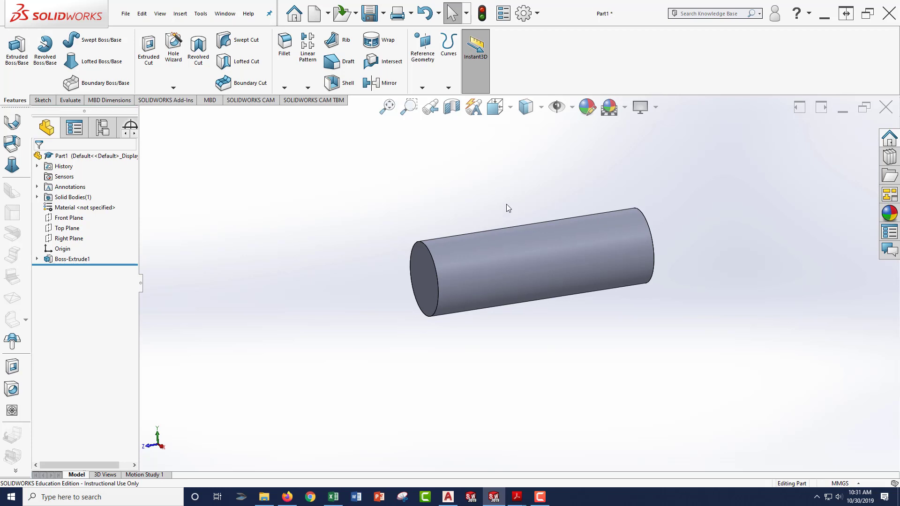
Step: Start a boss extrude on the Top Plane and sketch a circle about 21 mm in diameter, centred on the cylinder's axis above the origin
{"action": "middle_click_drag", "start_coordinate": [492, 199], "coordinate": [496, 205]}
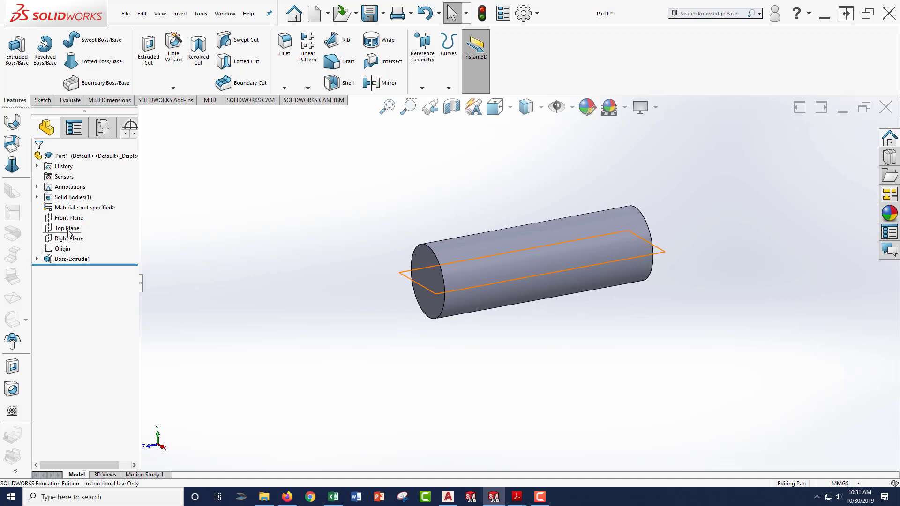
{"action": "left_click", "coordinate": [16, 49]}
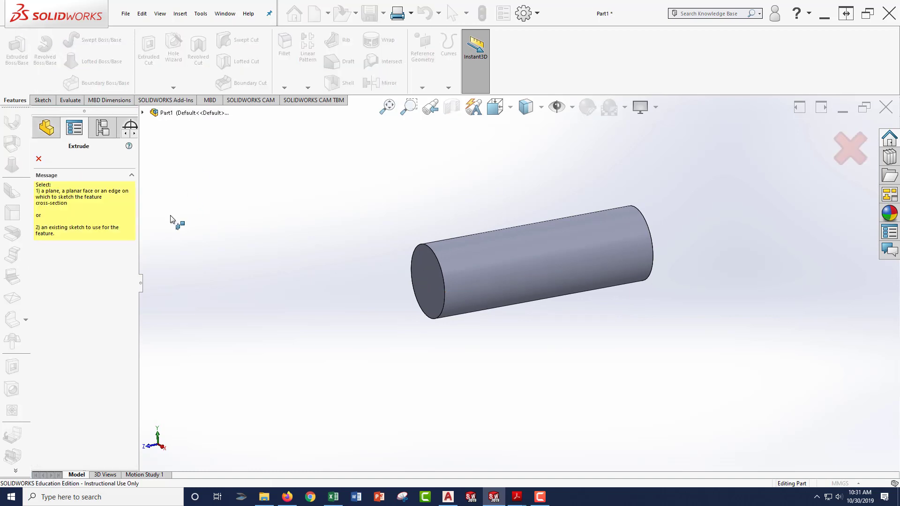
{"action": "left_click", "coordinate": [142, 113]}
{"action": "left_click", "coordinate": [176, 189]}
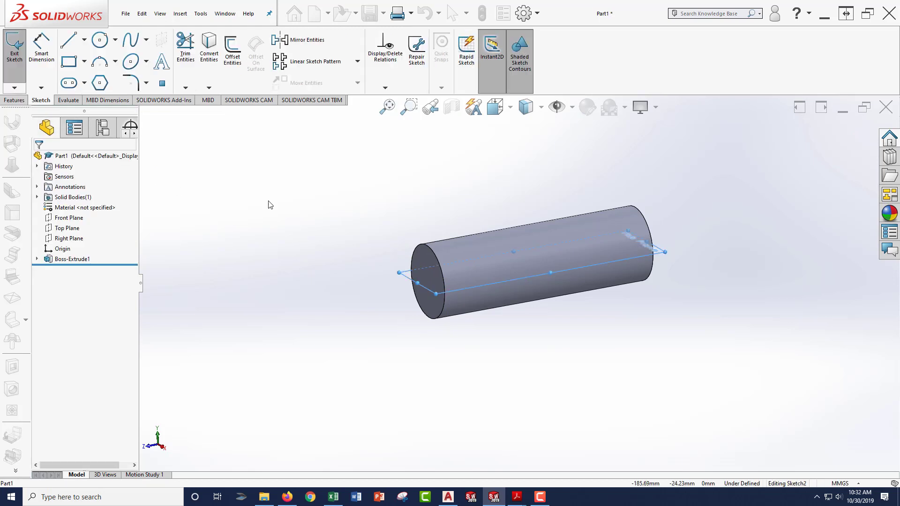
{"action": "key", "text": "space"}
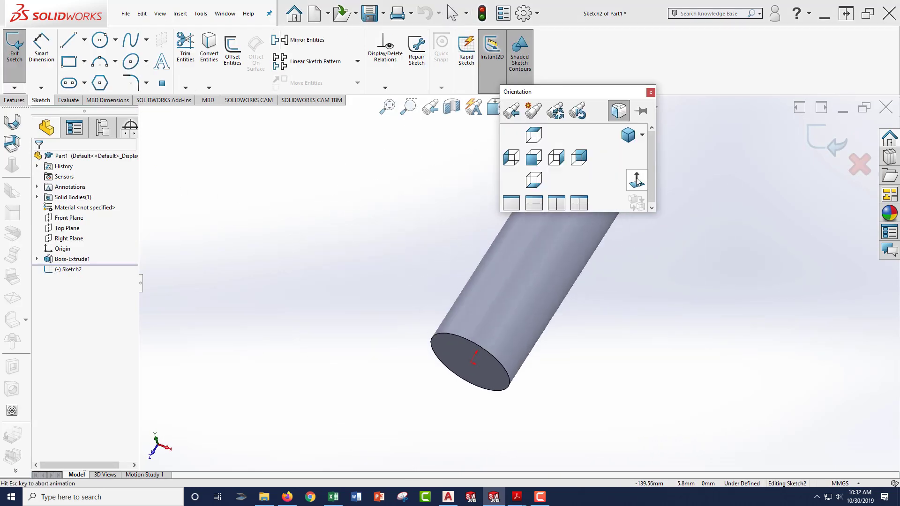
{"action": "left_click", "coordinate": [636, 180]}
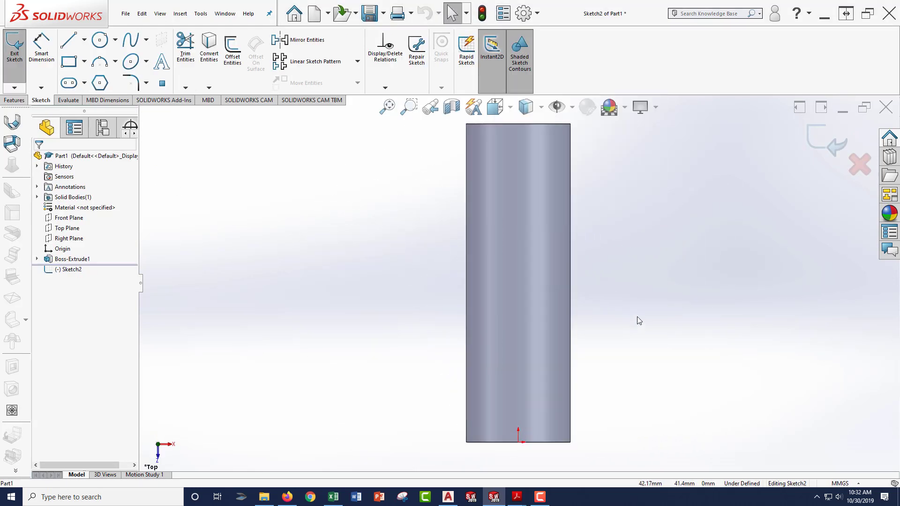
{"action": "left_click", "coordinate": [99, 43]}
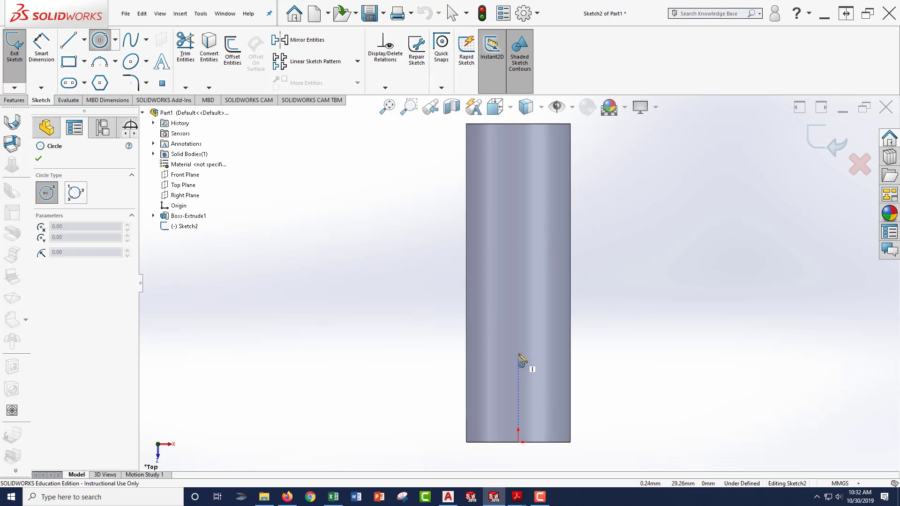
{"action": "left_click", "coordinate": [518, 343]}
{"action": "left_click", "coordinate": [528, 373]}
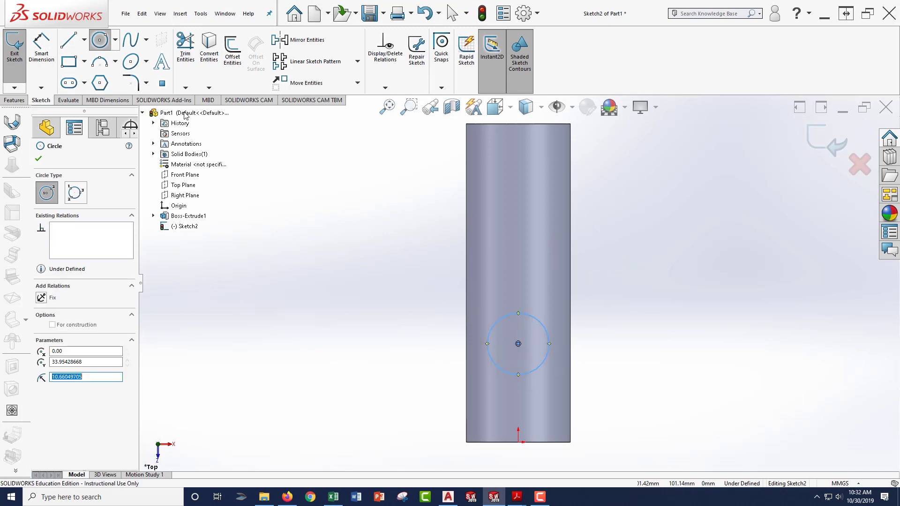
Step: Dimension the new circle's diameter as 22 mm
{"action": "left_click", "coordinate": [41, 47]}
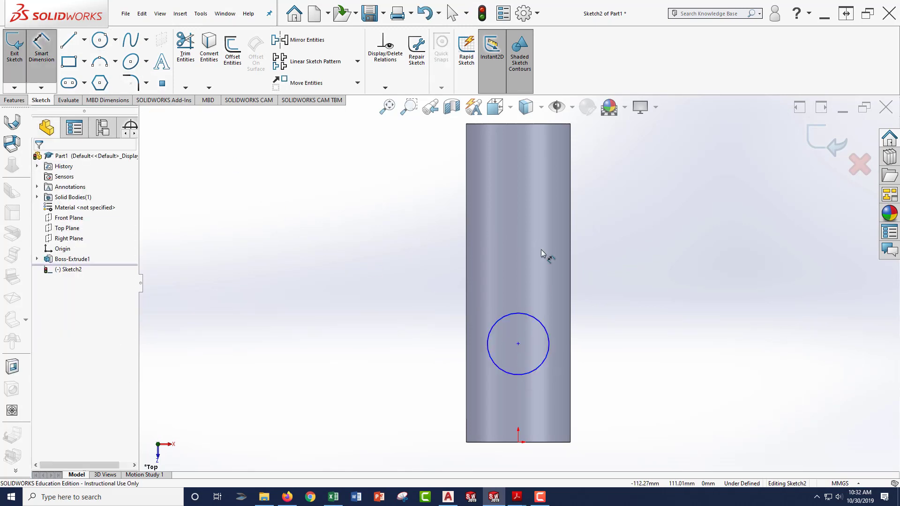
{"action": "left_click", "coordinate": [539, 326]}
{"action": "left_click", "coordinate": [597, 285]}
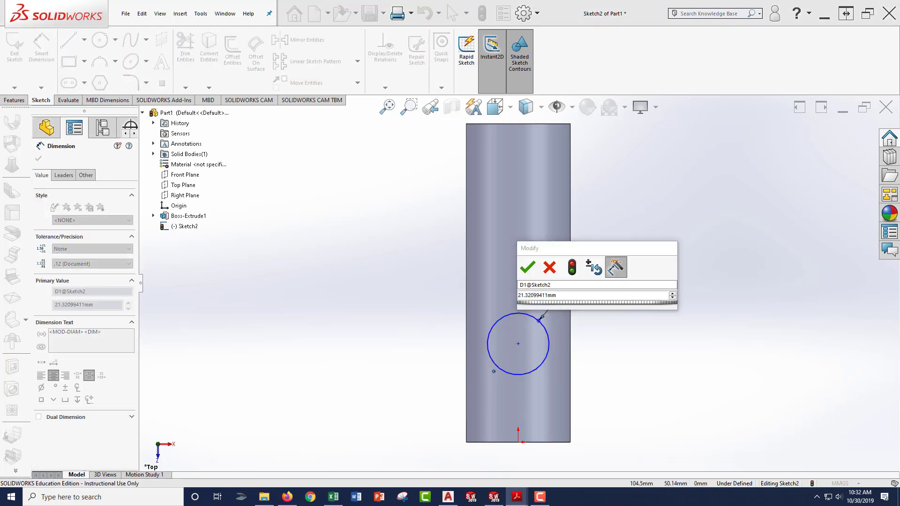
{"action": "left_click", "coordinate": [566, 298]}
{"action": "type", "text": "22"}
{"action": "key", "text": "Return"}
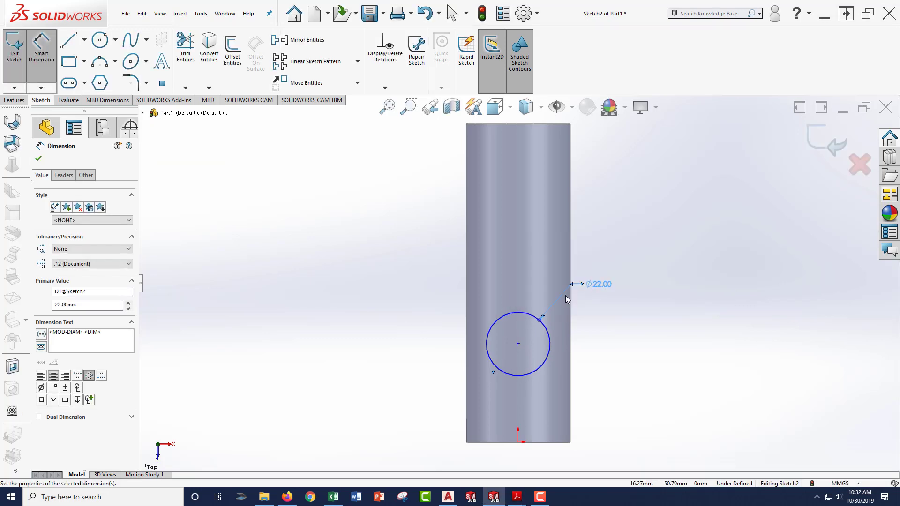
Step: Dimension the circle's centre 22 mm from the cylinder's end edge at the origin
{"action": "left_click", "coordinate": [555, 441]}
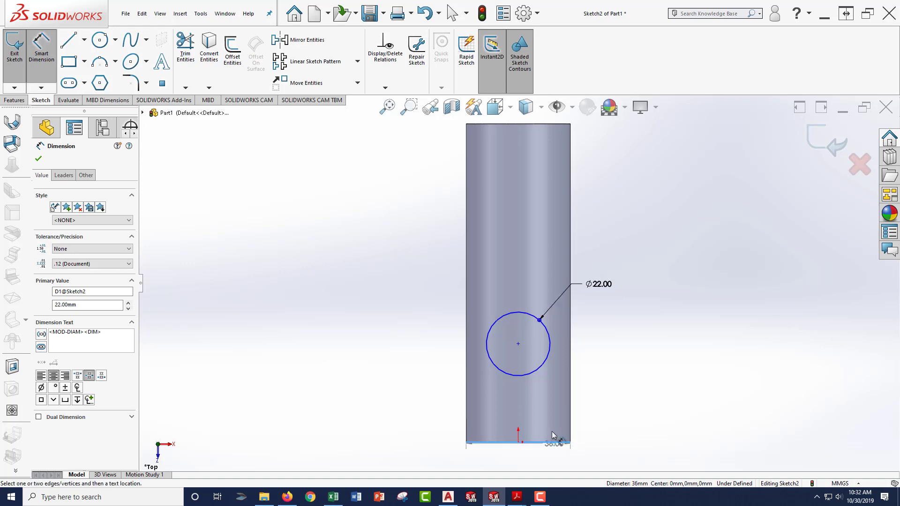
{"action": "left_click", "coordinate": [518, 346]}
{"action": "left_click", "coordinate": [598, 378]}
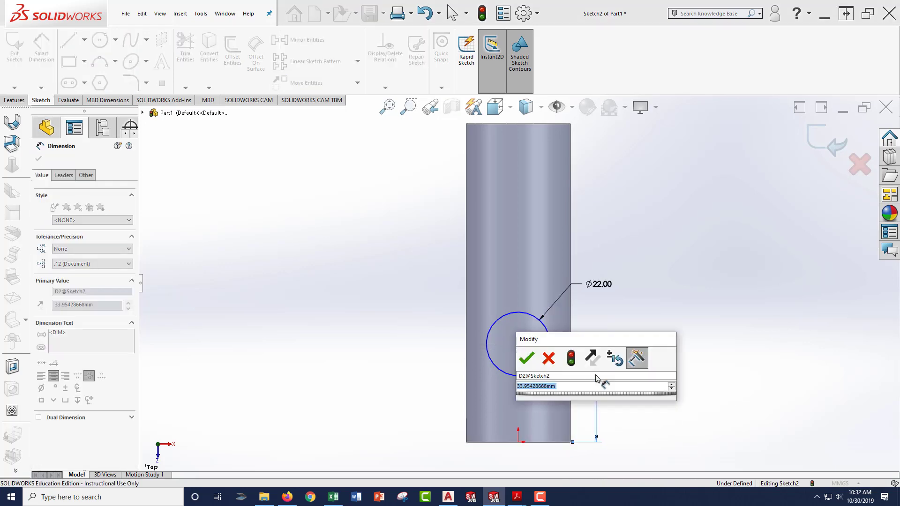
{"action": "type", "text": "22"}
{"action": "key", "text": "Return"}
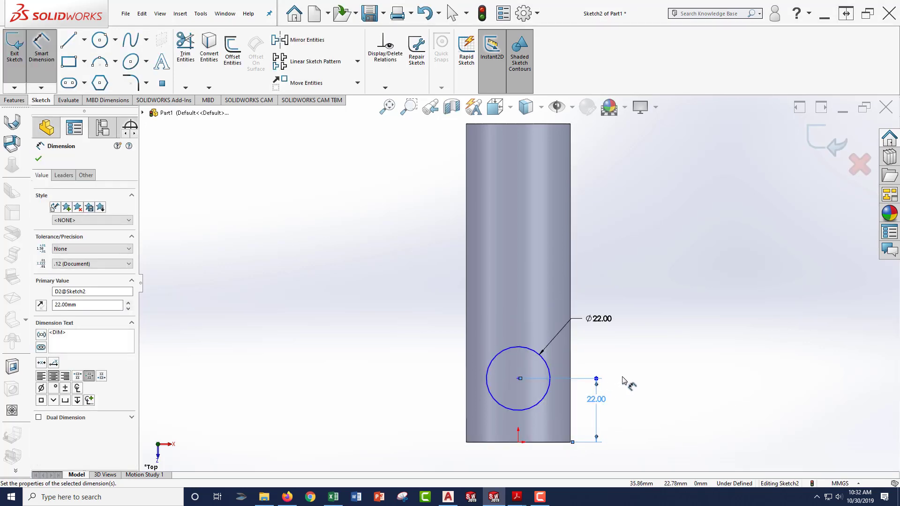
{"action": "key", "text": "Escape"}
{"action": "key", "text": "Escape"}
Step: Add a vertical relation between the circle's centre and the origin, and exit the sketch
{"action": "left_click", "coordinate": [518, 379]}
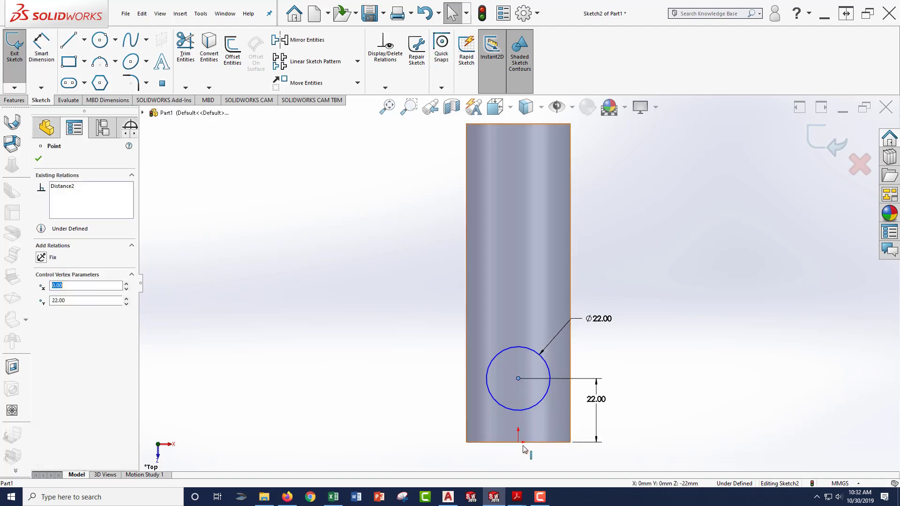
{"action": "left_click", "coordinate": [517, 442], "text": "ctrl"}
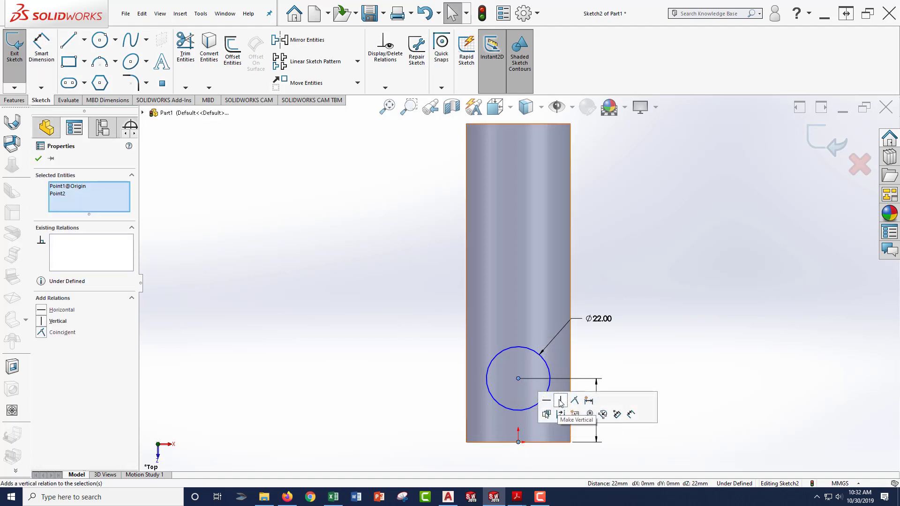
{"action": "left_click", "coordinate": [561, 402]}
{"action": "left_click", "coordinate": [688, 252]}
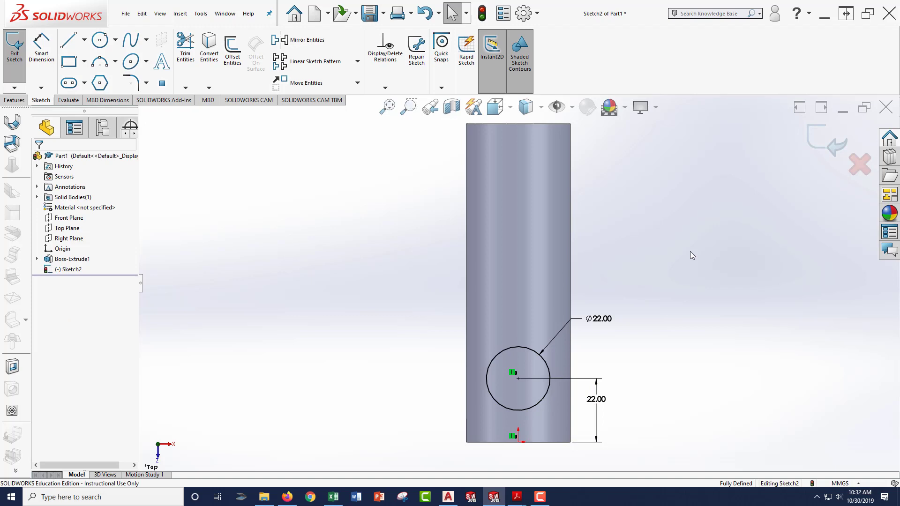
{"action": "left_click", "coordinate": [823, 144]}
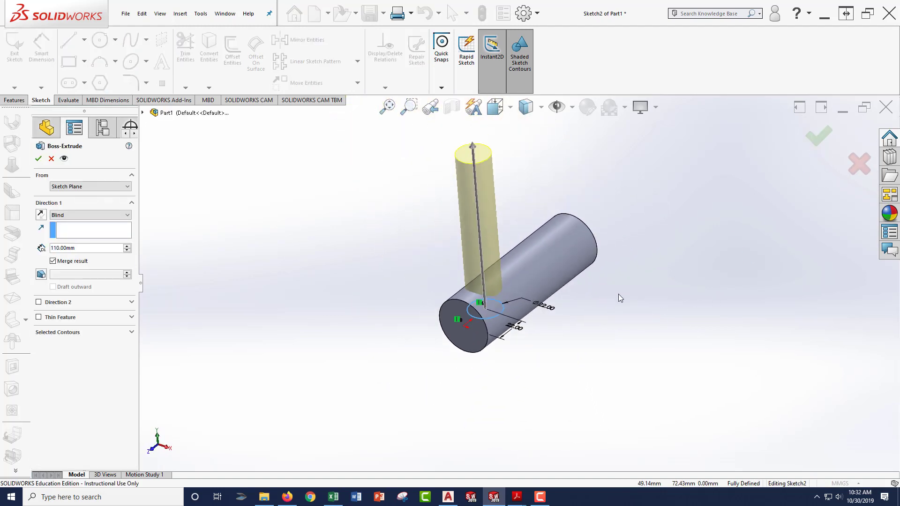
Step: Extrude the 22 mm circle upward as a blind boss 29 mm deep, merged with the cylinder
{"action": "double_click", "coordinate": [95, 249]}
{"action": "left_click", "coordinate": [95, 249]}
{"action": "double_click", "coordinate": [94, 249]}
{"action": "type", "text": "29"}
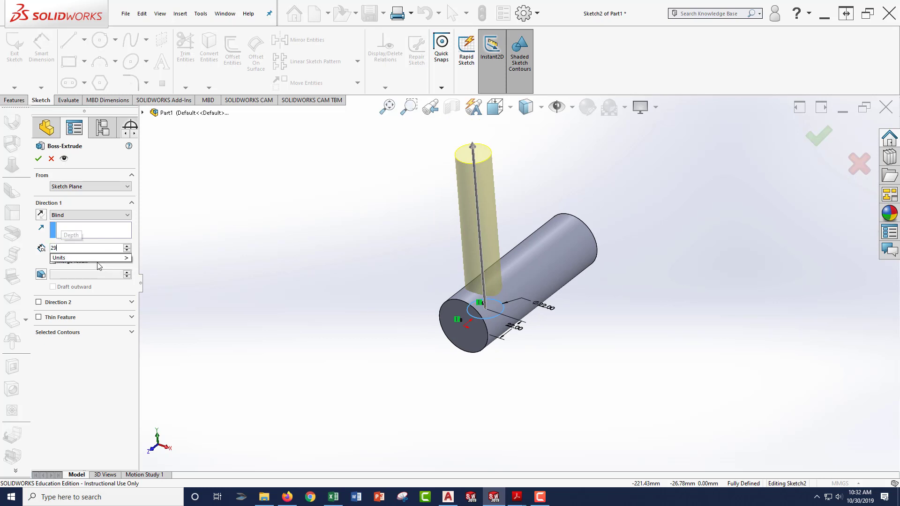
{"action": "key", "text": "Return"}
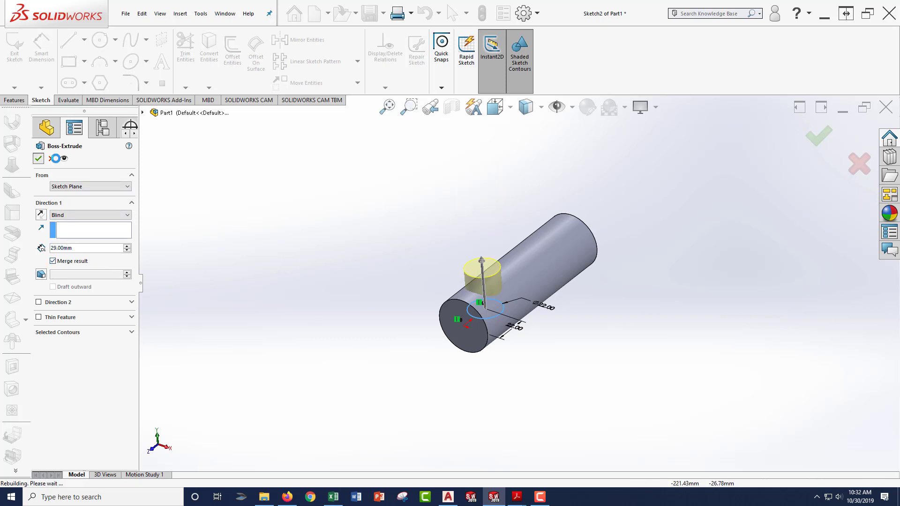
{"action": "left_click", "coordinate": [38, 159]}
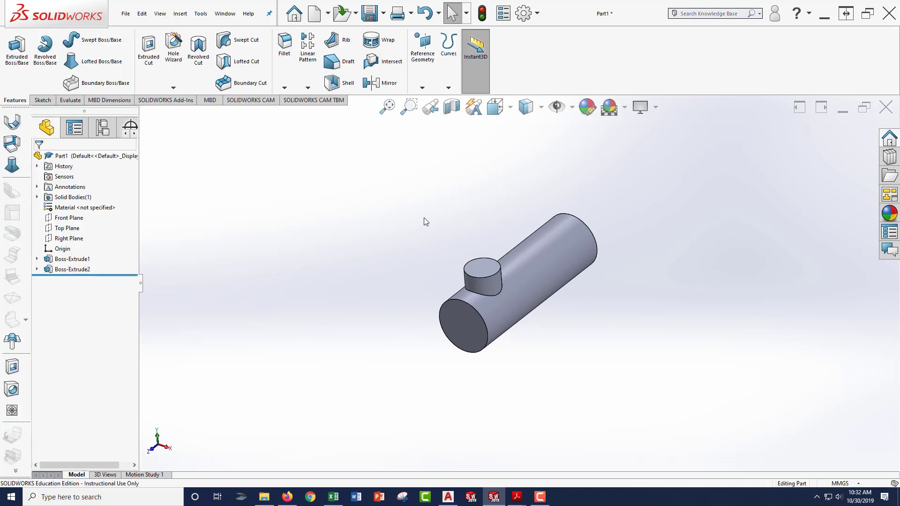
Step: Start another boss extrude on the Top Plane and sketch a circle about 26 mm in diameter, offset from the axis and overlapping the cylinder's side
{"action": "left_click", "coordinate": [17, 52]}
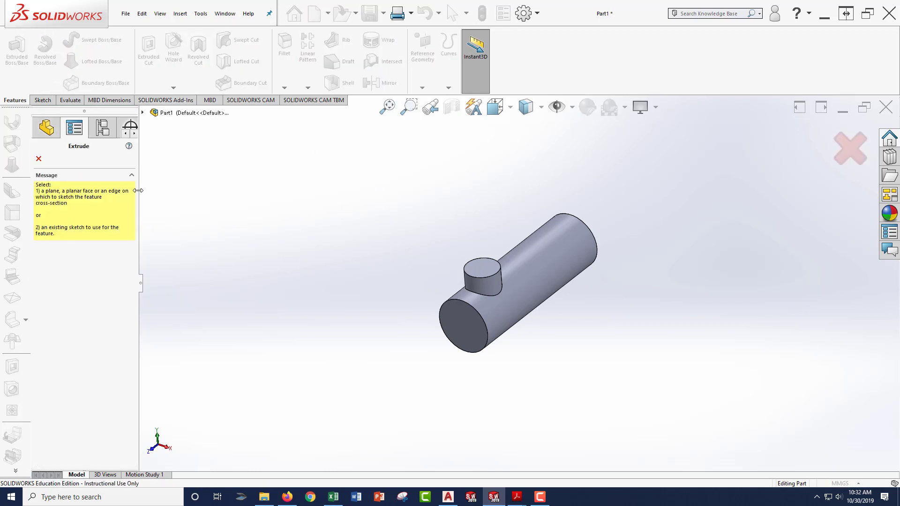
{"action": "left_click", "coordinate": [143, 113]}
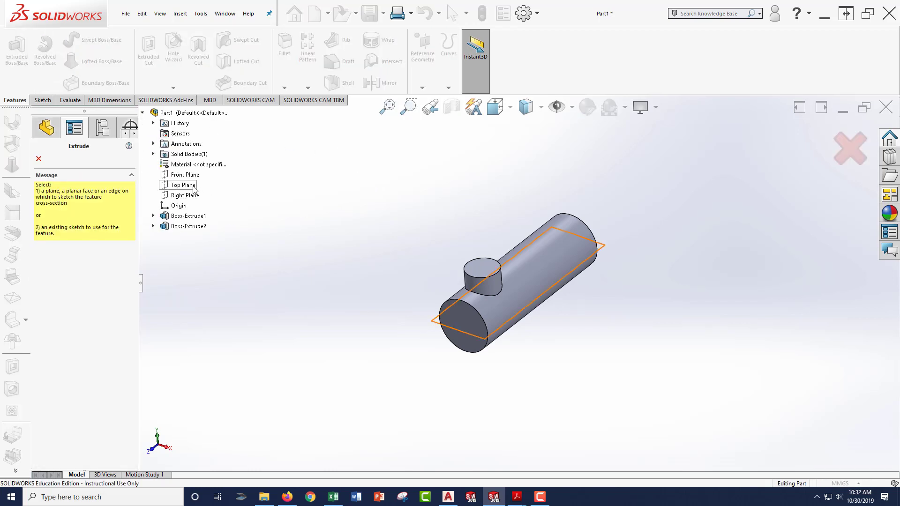
{"action": "left_click", "coordinate": [191, 185]}
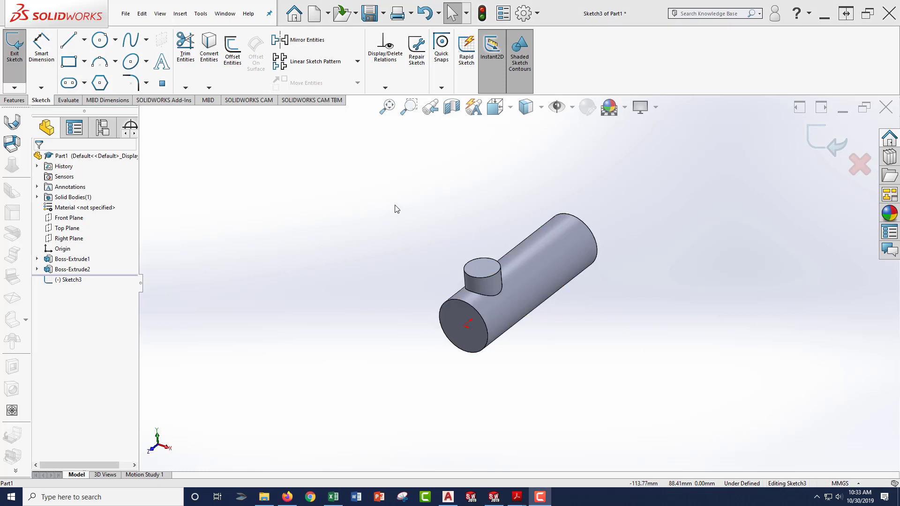
{"action": "left_click", "coordinate": [99, 40]}
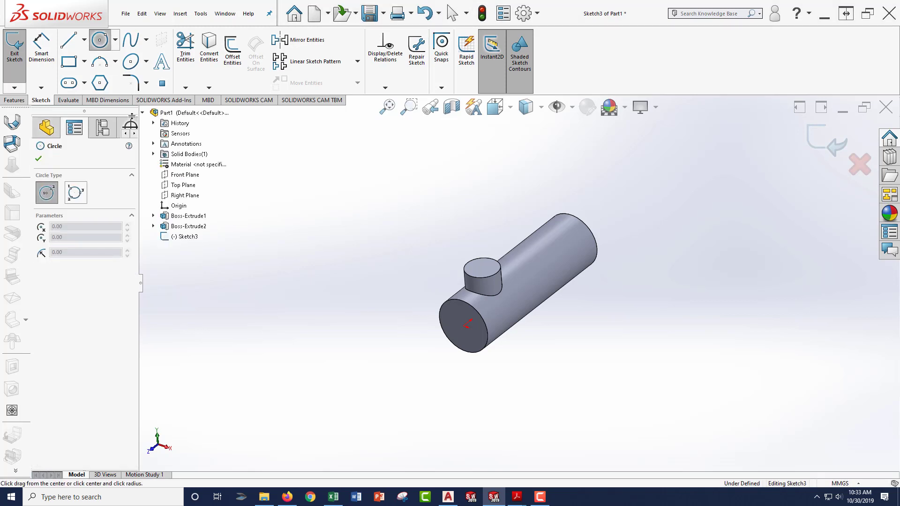
{"action": "left_click", "coordinate": [186, 186]}
{"action": "key", "text": "space"}
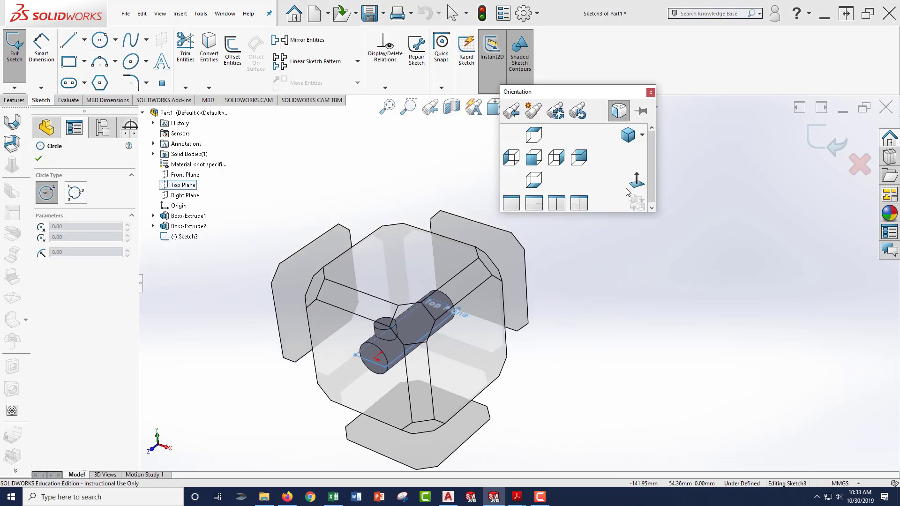
{"action": "left_click", "coordinate": [633, 183]}
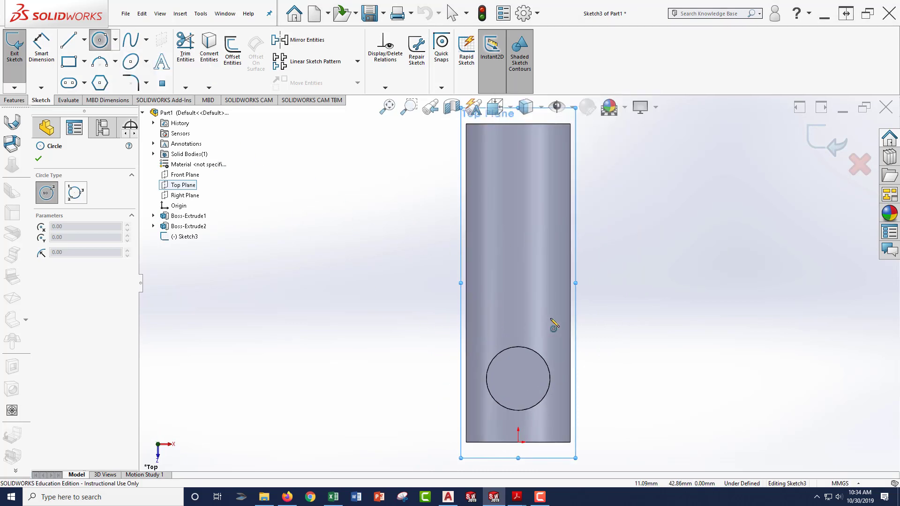
{"action": "left_click", "coordinate": [549, 310]}
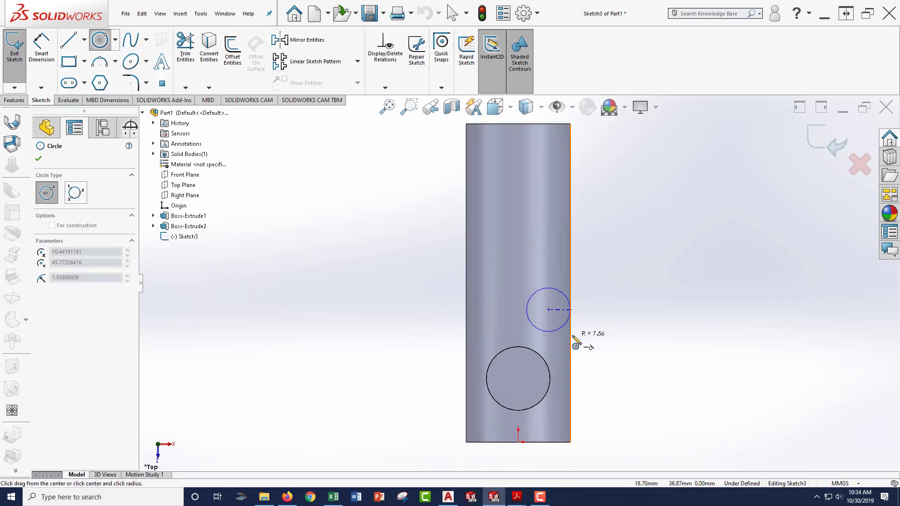
{"action": "left_click", "coordinate": [584, 321]}
Step: Dimension the offset circle's diameter as 18 mm
{"action": "left_click", "coordinate": [42, 50]}
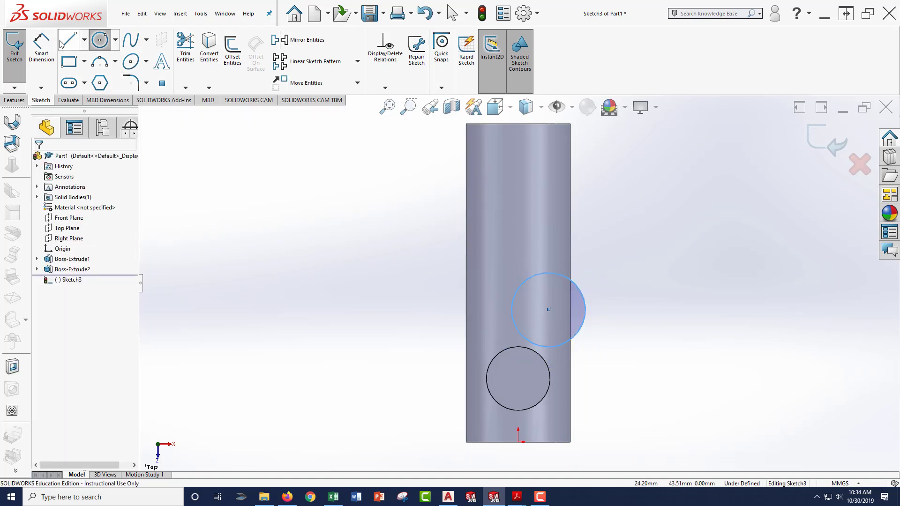
{"action": "left_click", "coordinate": [583, 290]}
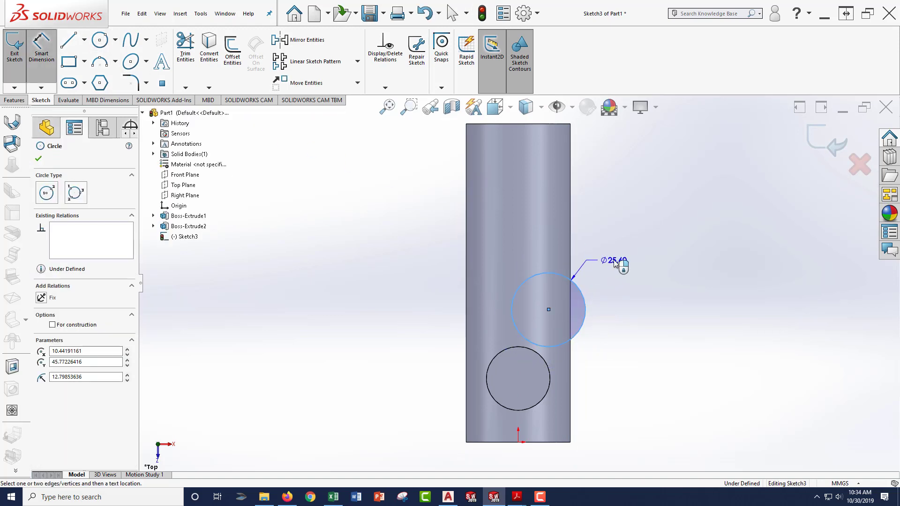
{"action": "left_click", "coordinate": [624, 257]}
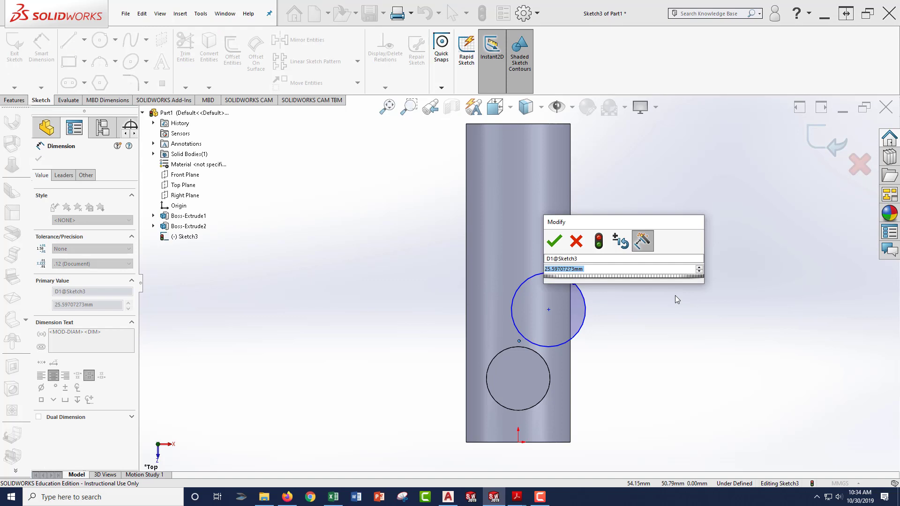
{"action": "type", "text": "18"}
{"action": "key", "text": "Return"}
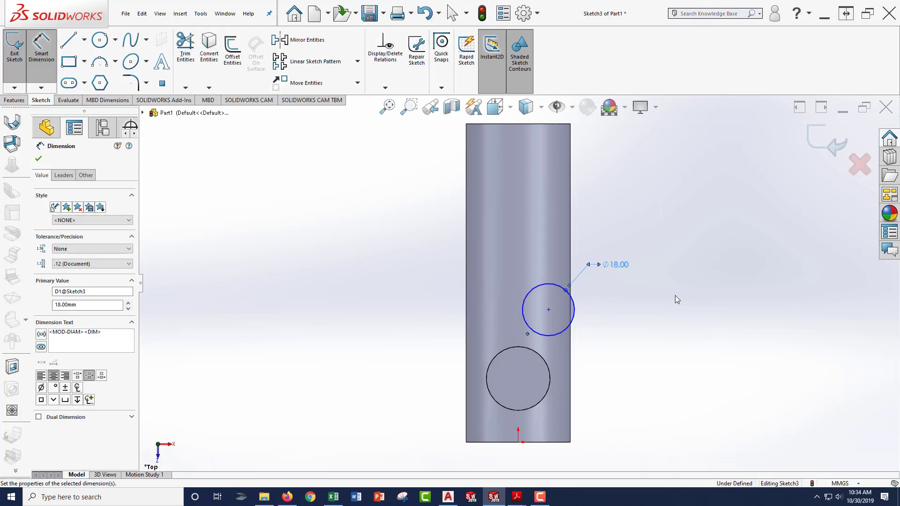
Step: Dimension the offset circle's centre 48 mm from the cylinder's end edge at the origin
{"action": "left_click", "coordinate": [566, 443]}
{"action": "left_click", "coordinate": [550, 311]}
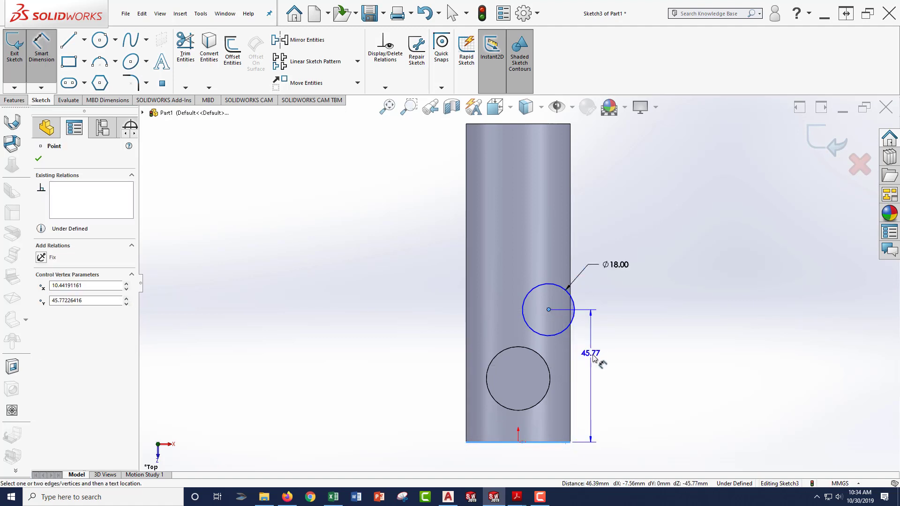
{"action": "left_click", "coordinate": [601, 360]}
{"action": "type", "text": "48"}
{"action": "key", "text": "Return"}
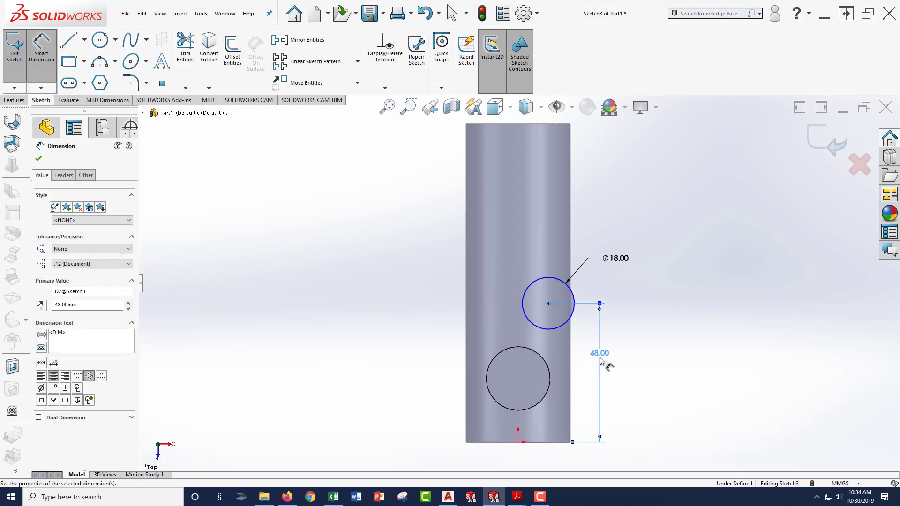
Step: Dimension the offset circle's centre 15 mm horizontally from the origin
{"action": "left_click", "coordinate": [519, 443]}
{"action": "left_click", "coordinate": [549, 304]}
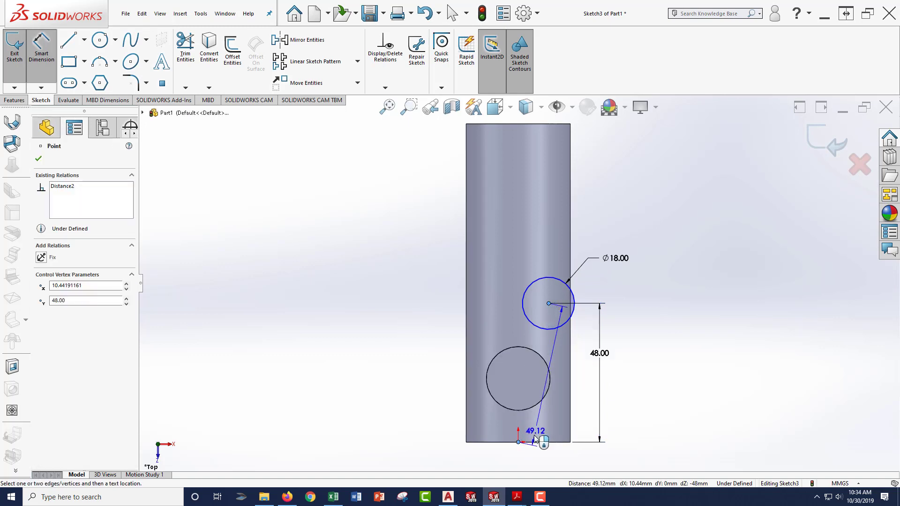
{"action": "left_click", "coordinate": [537, 453]}
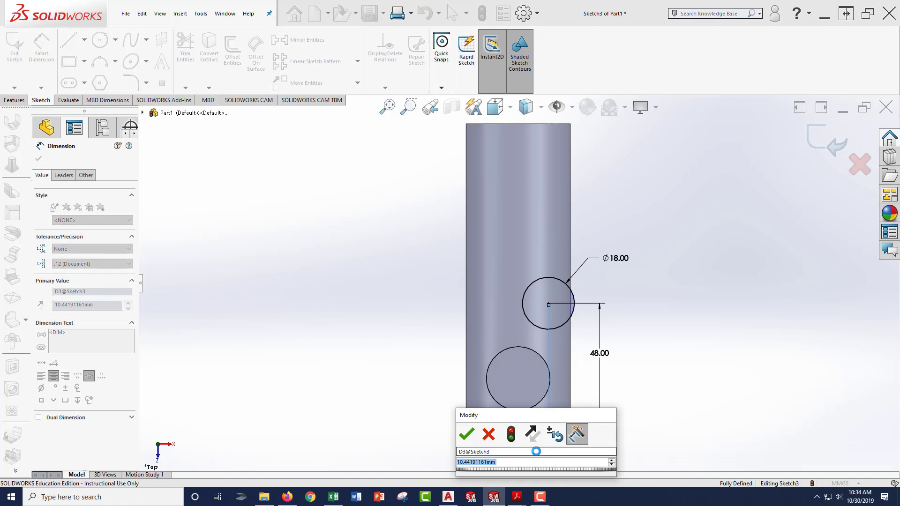
{"action": "type", "text": "15"}
{"action": "key", "text": "Return"}
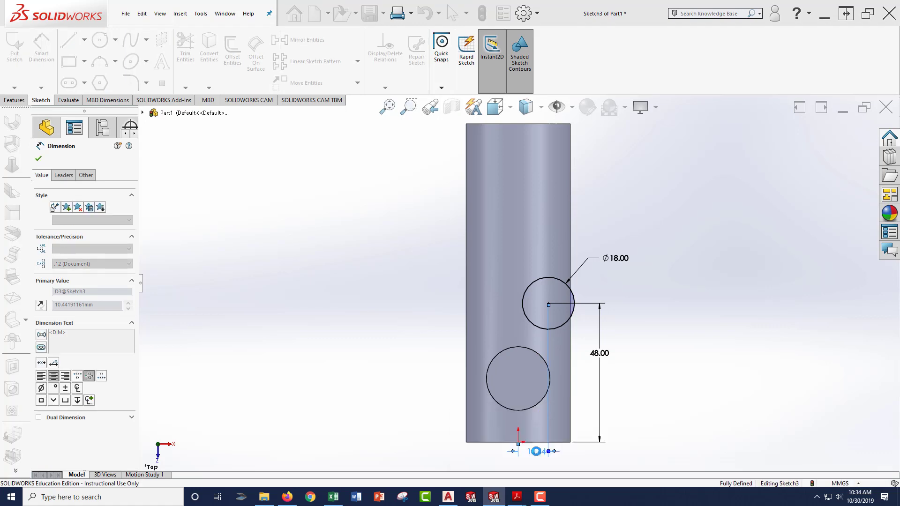
Step: Extrude the 18 mm circle as a mid-plane boss 34 mm deep, merged with the cylinder
{"action": "left_click", "coordinate": [815, 146]}
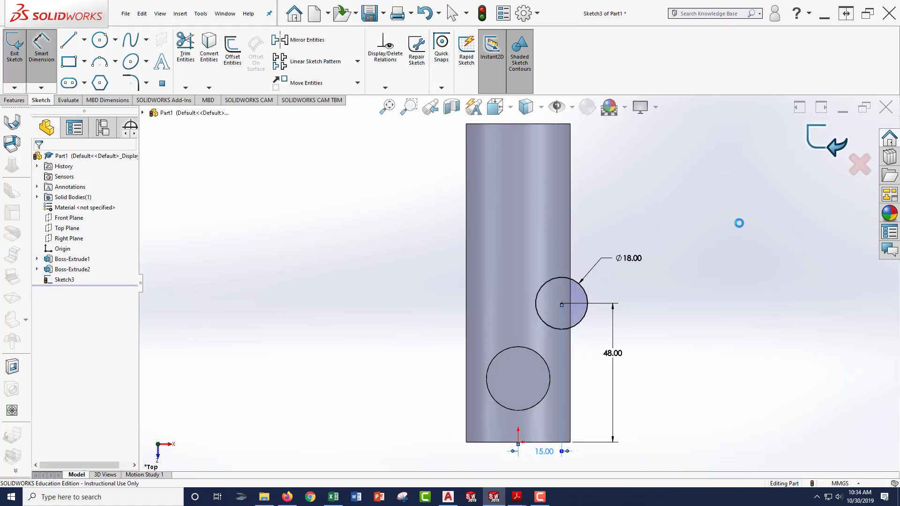
{"action": "mouse_move", "coordinate": [643, 347]}
{"action": "middle_mouse_down"}
{"action": "mouse_move", "coordinate": [657, 205]}
{"action": "mouse_move", "coordinate": [585, 225]}
{"action": "middle_mouse_up"}
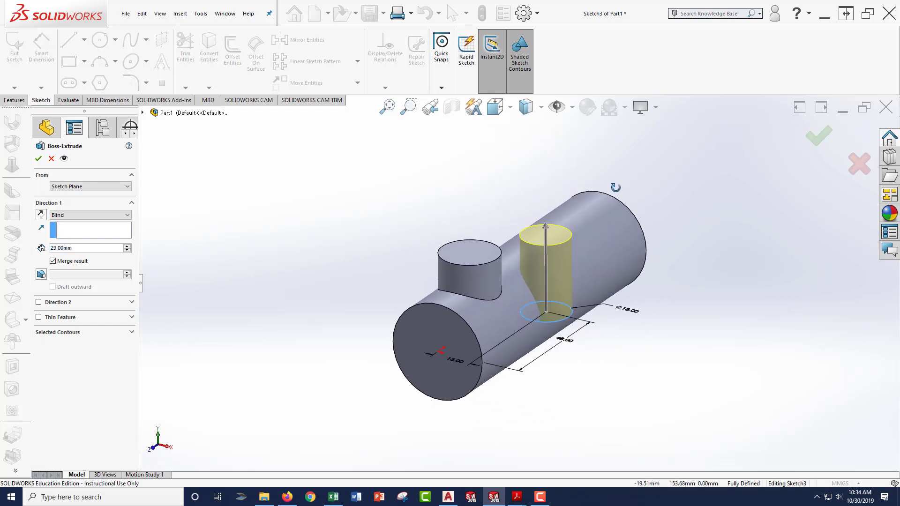
{"action": "left_click", "coordinate": [92, 215]}
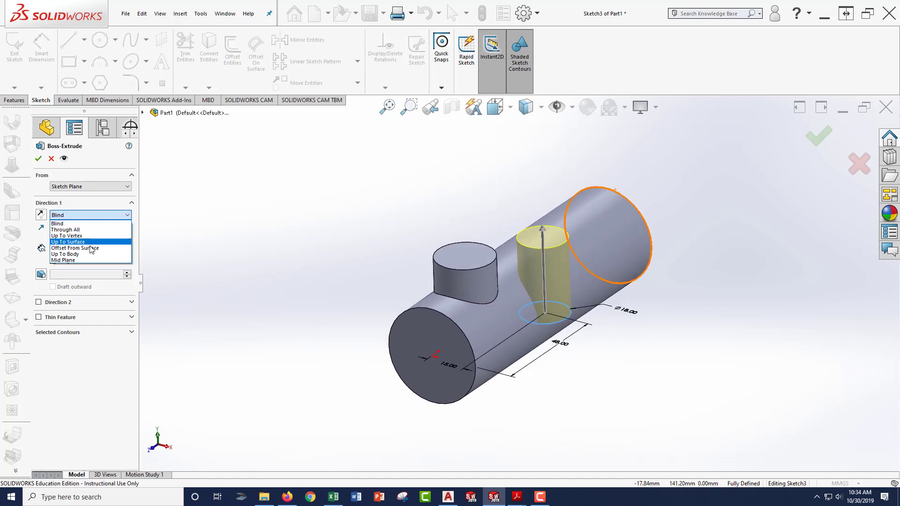
{"action": "left_click", "coordinate": [75, 260]}
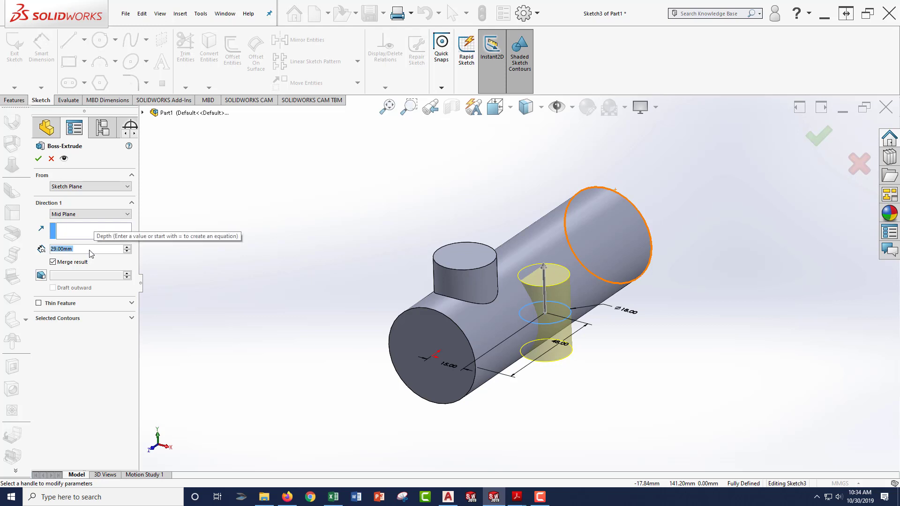
{"action": "type", "text": "34"}
{"action": "key", "text": "Return"}
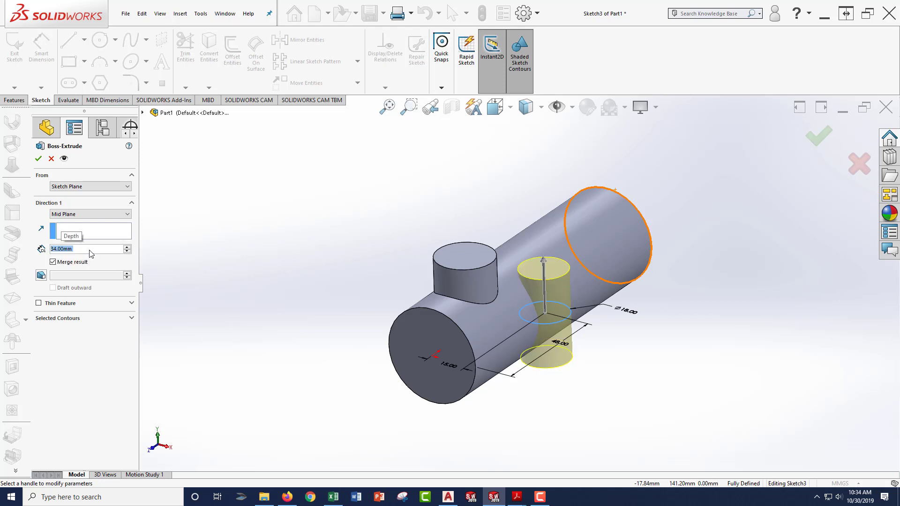
{"action": "left_click", "coordinate": [39, 159]}
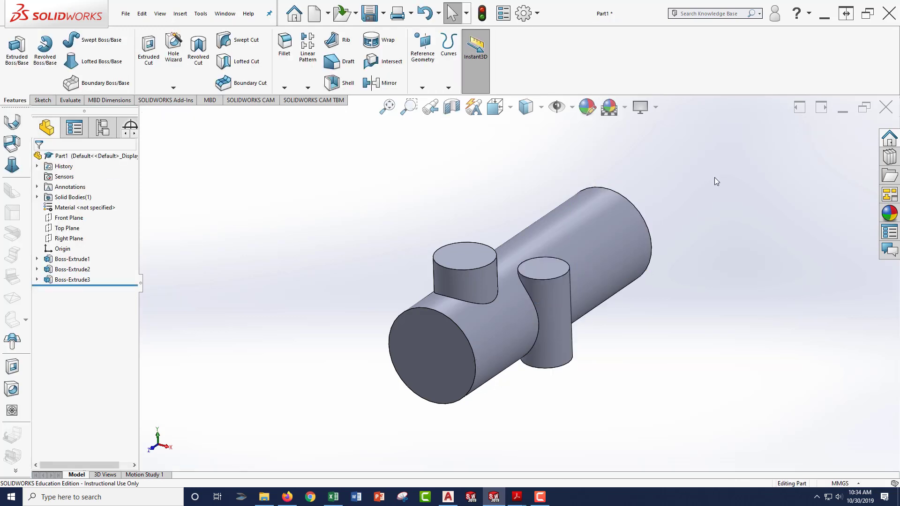
Step: Create a reference plane offset 82 mm from the cylinder's end face at the origin, flipped towards the body
{"action": "middle_click_drag", "start_coordinate": [696, 192], "coordinate": [661, 159]}
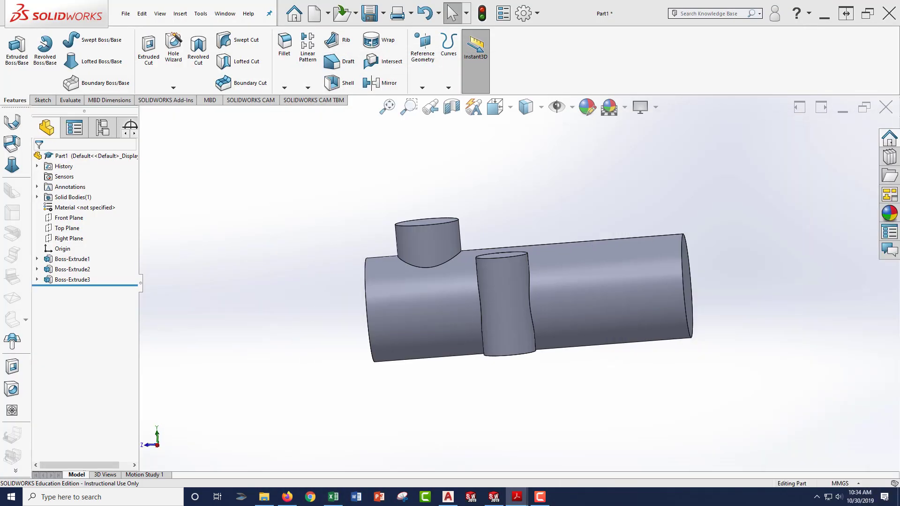
{"action": "middle_click_drag", "start_coordinate": [629, 190], "coordinate": [577, 199]}
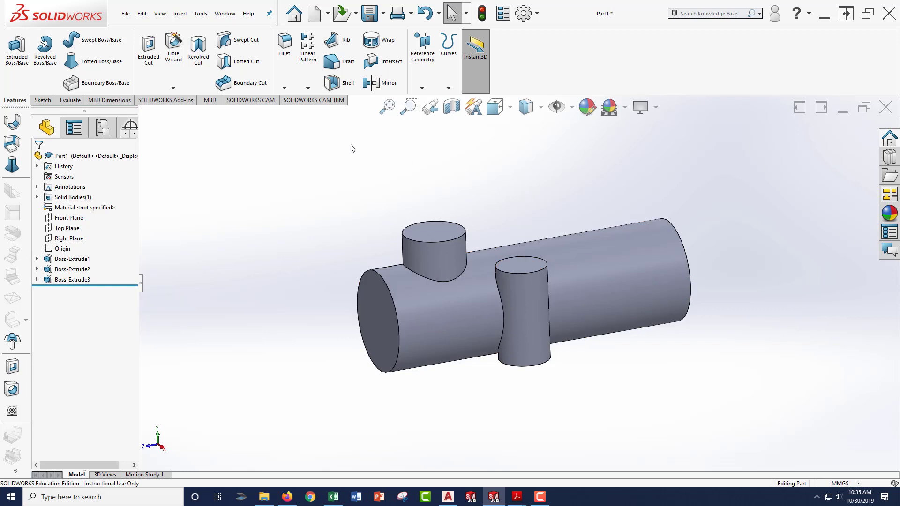
{"action": "left_click", "coordinate": [423, 49]}
{"action": "left_click", "coordinate": [432, 101]}
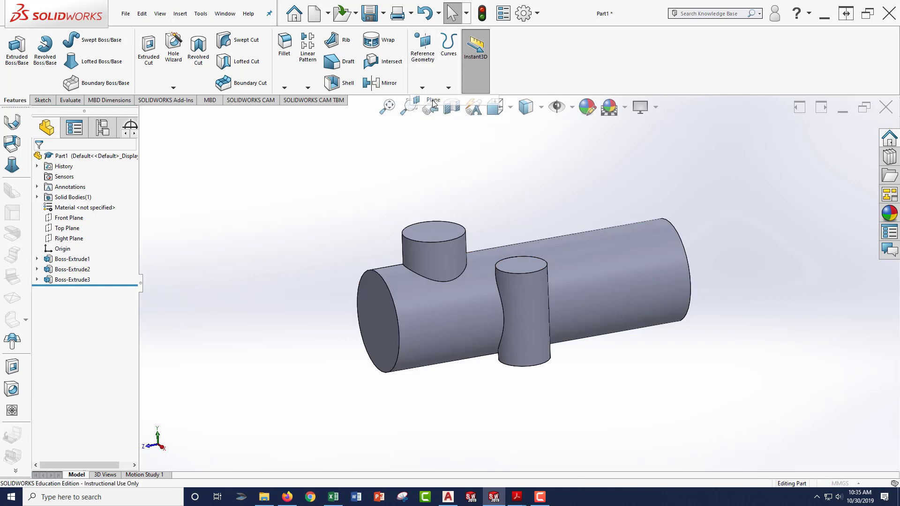
{"action": "left_click", "coordinate": [381, 320]}
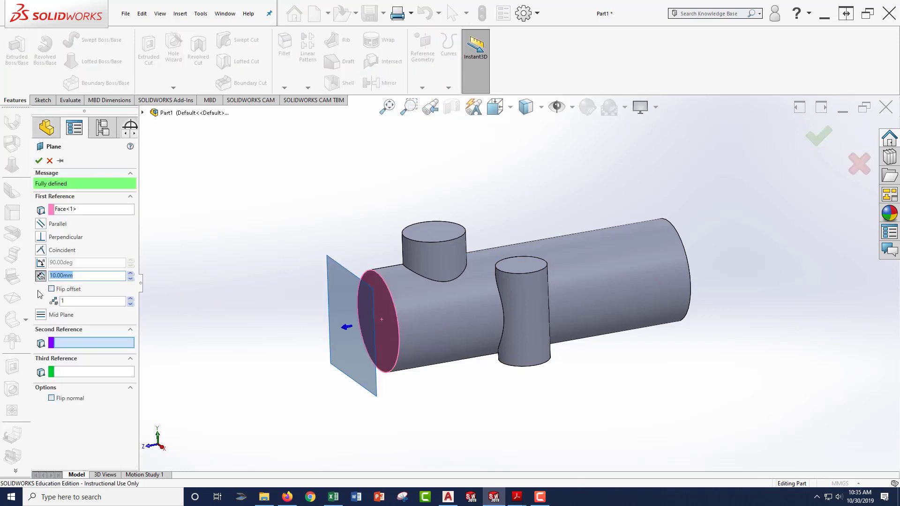
{"action": "left_click", "coordinate": [51, 290]}
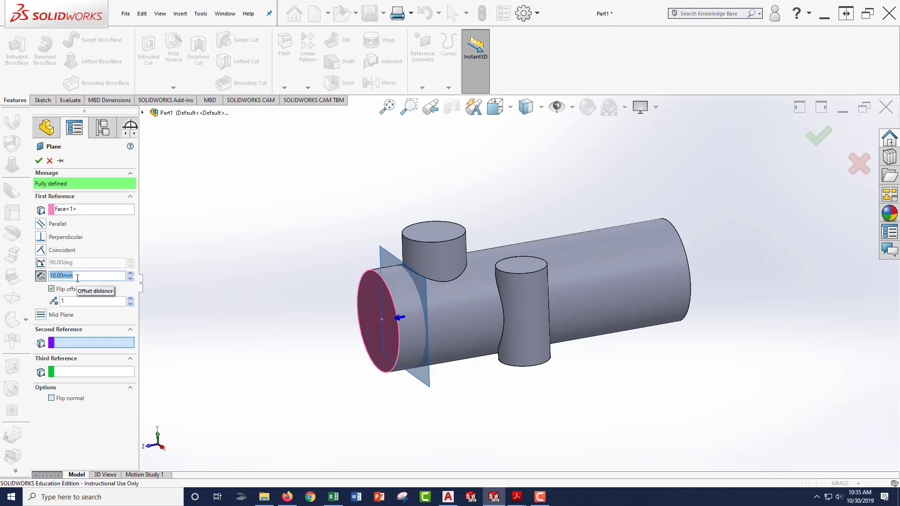
{"action": "left_click", "coordinate": [77, 278]}
{"action": "type", "text": "82"}
{"action": "key", "text": "Return"}
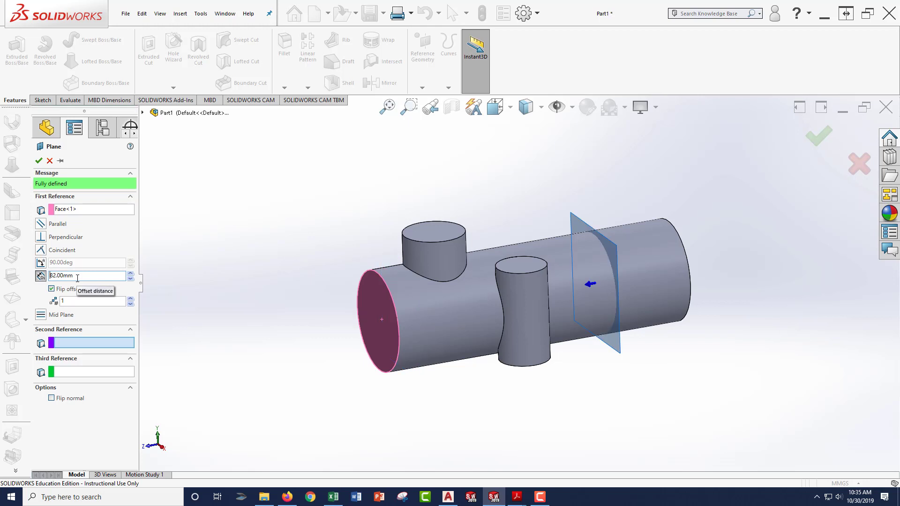
{"action": "left_click", "coordinate": [39, 161]}
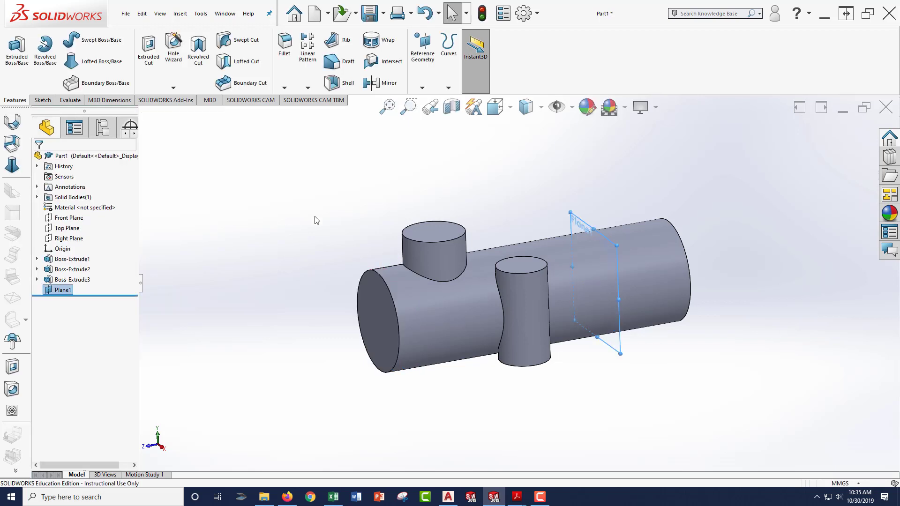
Step: Start a boss extrude on the new offset plane and sketch a circle about 20 mm in diameter, centred about 43 mm straight above the origin
{"action": "left_click", "coordinate": [17, 47]}
{"action": "left_click", "coordinate": [576, 223]}
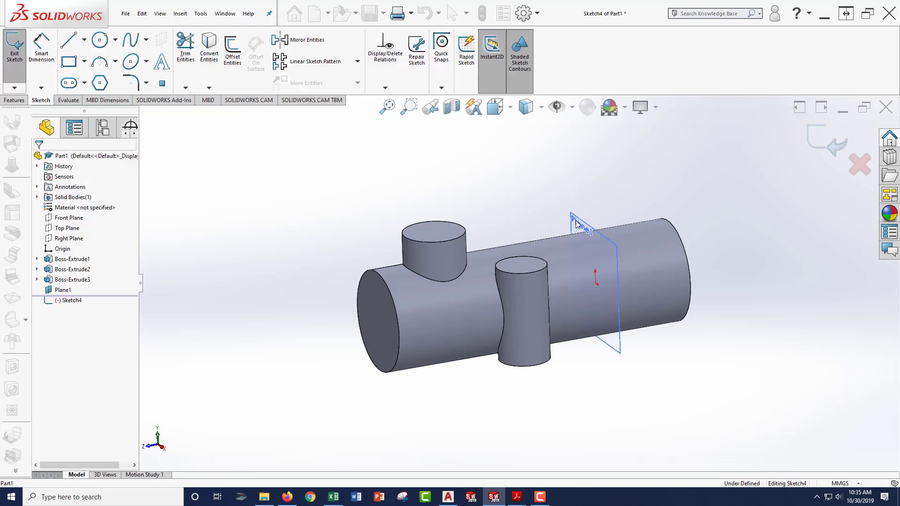
{"action": "key", "text": "space"}
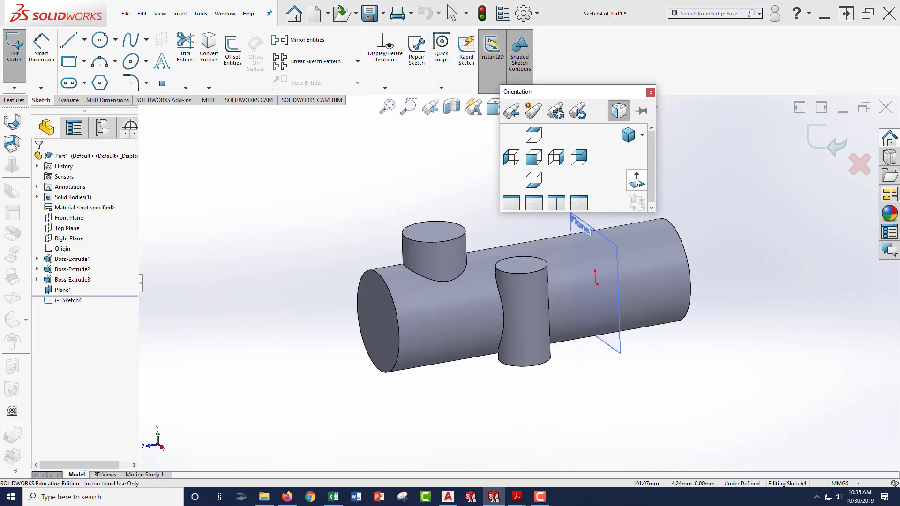
{"action": "left_click", "coordinate": [609, 203]}
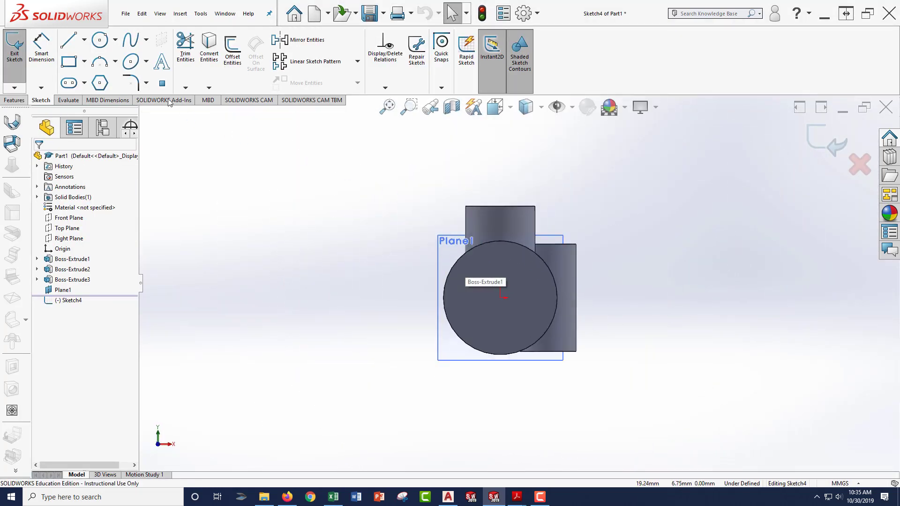
{"action": "left_click", "coordinate": [99, 40]}
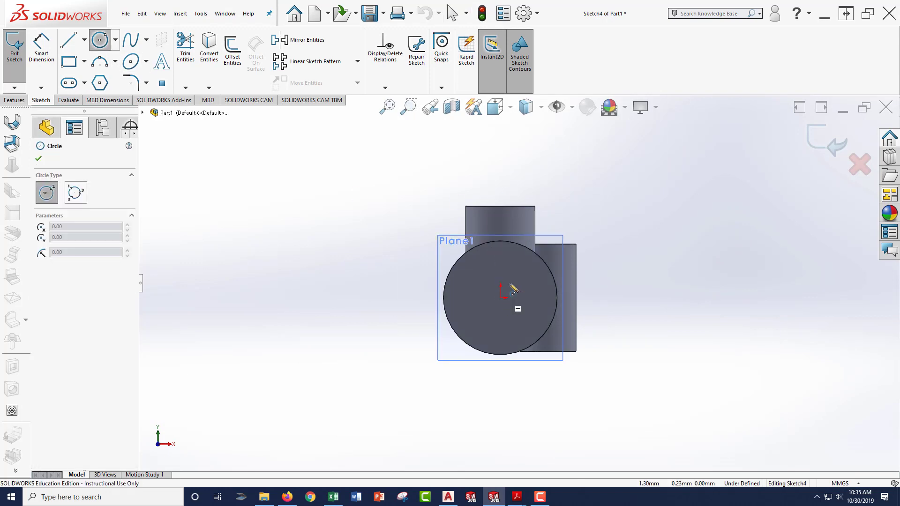
{"action": "left_click", "coordinate": [500, 163]}
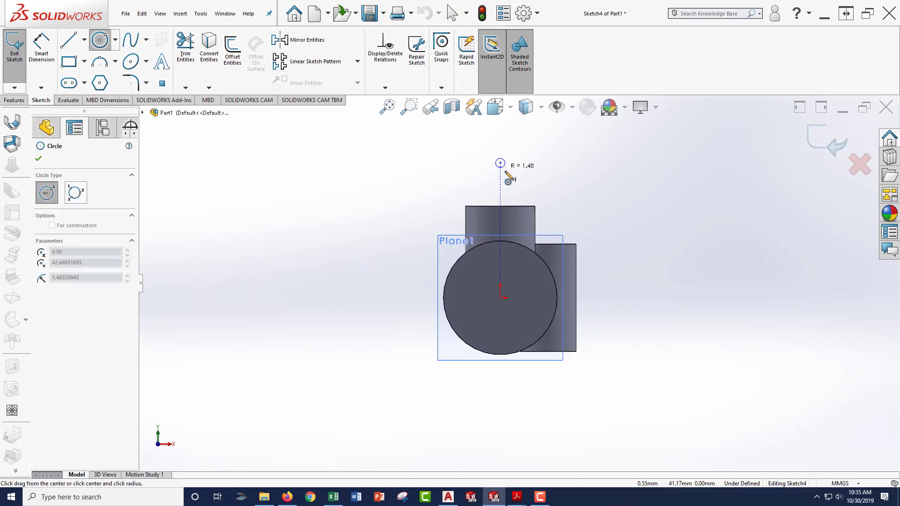
{"action": "left_click", "coordinate": [523, 185]}
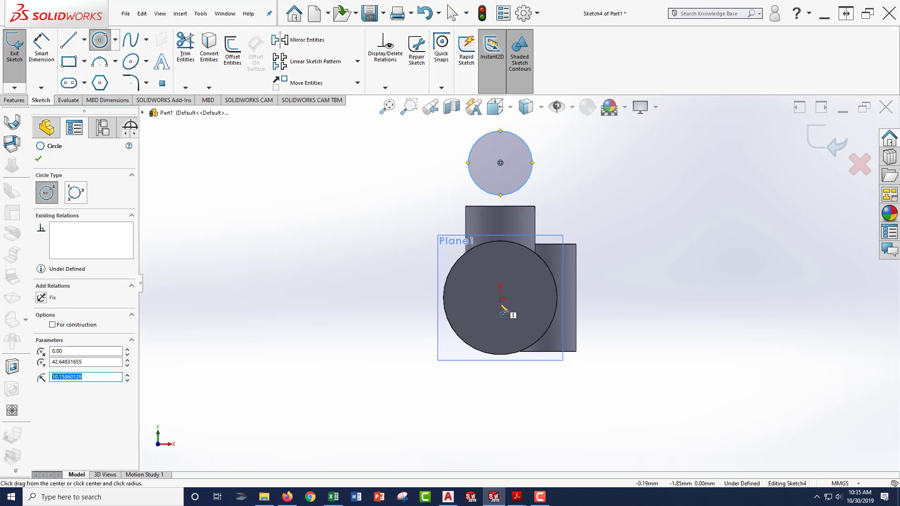
Step: Sketch a second, larger circle below the cylinder, centred about 31 mm straight below the origin
{"action": "left_click", "coordinate": [500, 397]}
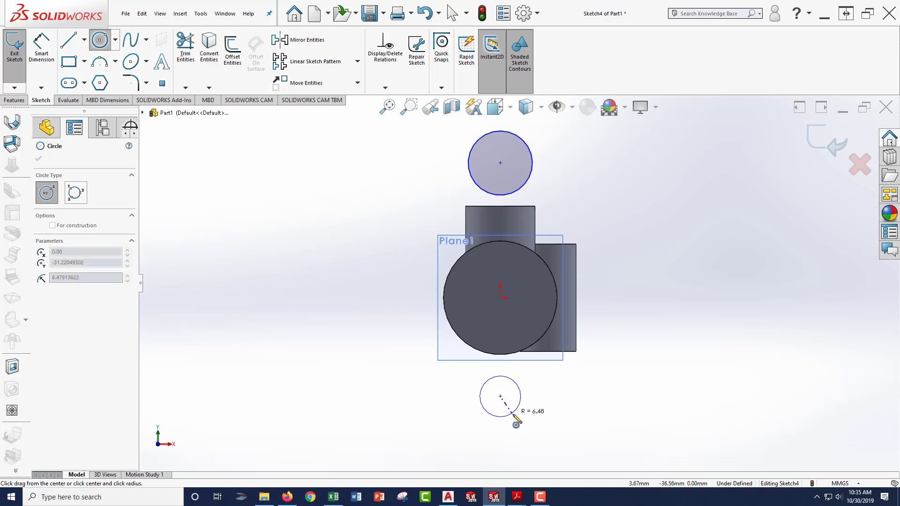
{"action": "left_click", "coordinate": [527, 430]}
{"action": "key", "text": "Escape"}
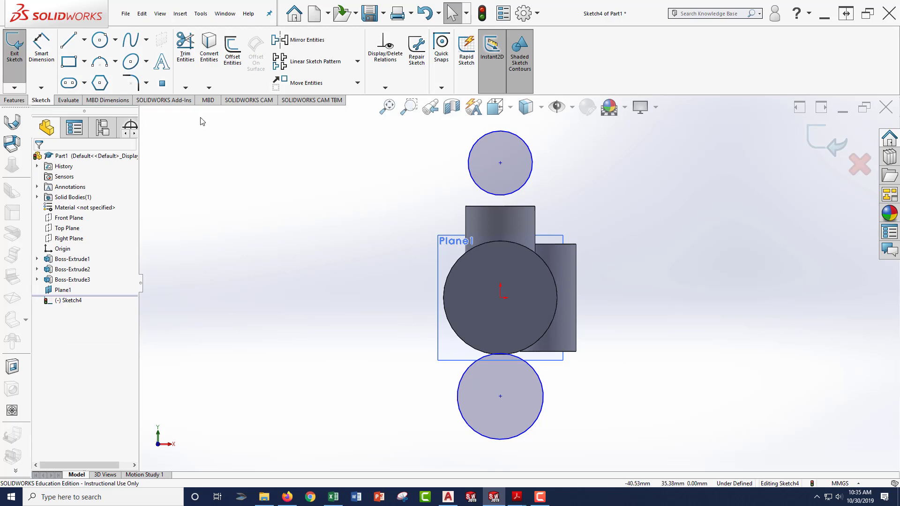
Step: Sketch a circle about 51 mm in diameter centred on the origin, surrounding the cylinder's outline
{"action": "left_click", "coordinate": [100, 42]}
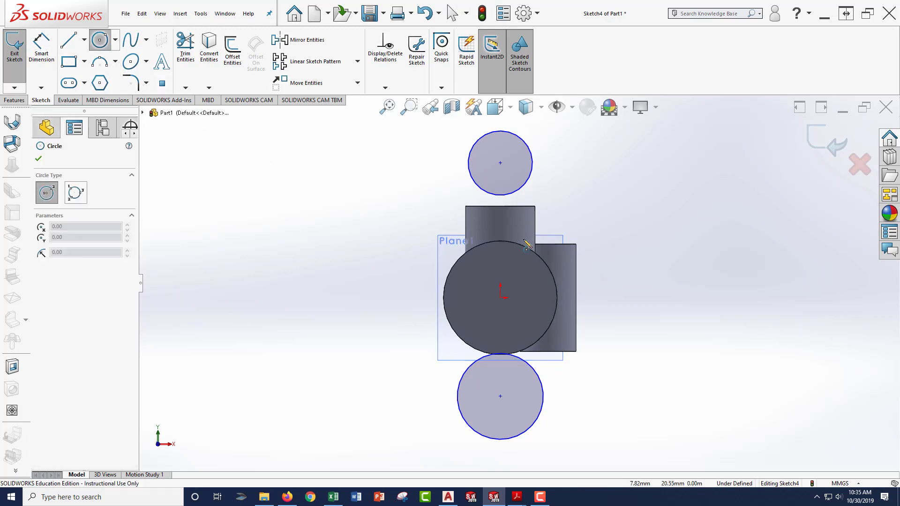
{"action": "left_click", "coordinate": [500, 297]}
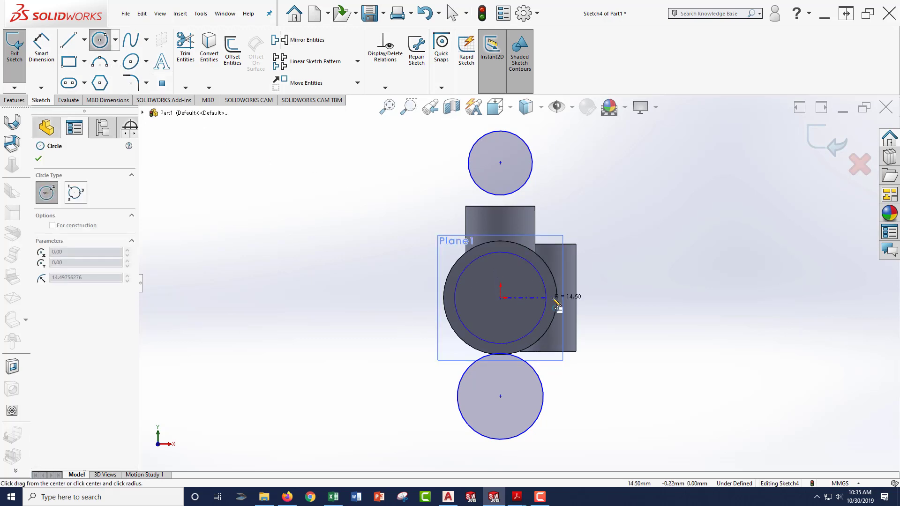
{"action": "left_click", "coordinate": [581, 295]}
{"action": "key", "text": "Escape"}
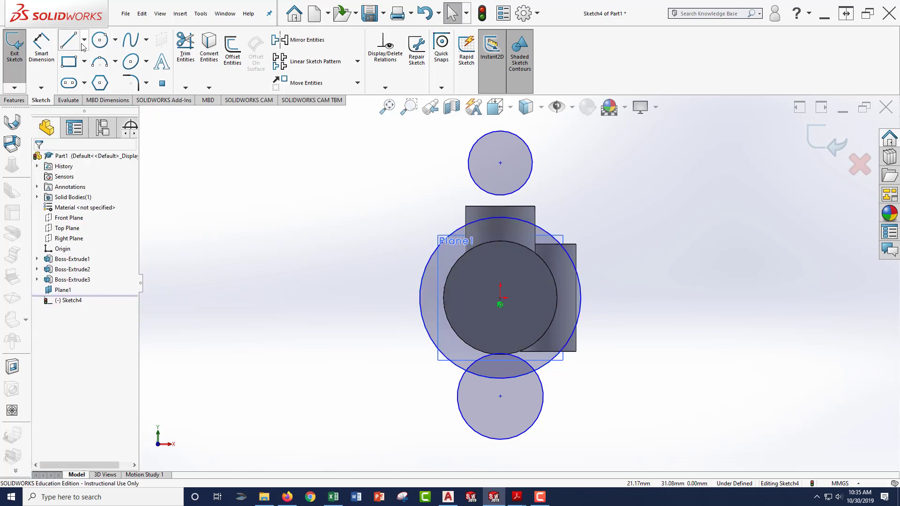
Step: Dimension the diameter of the circle centred on the origin as 36 mm
{"action": "left_click", "coordinate": [41, 46]}
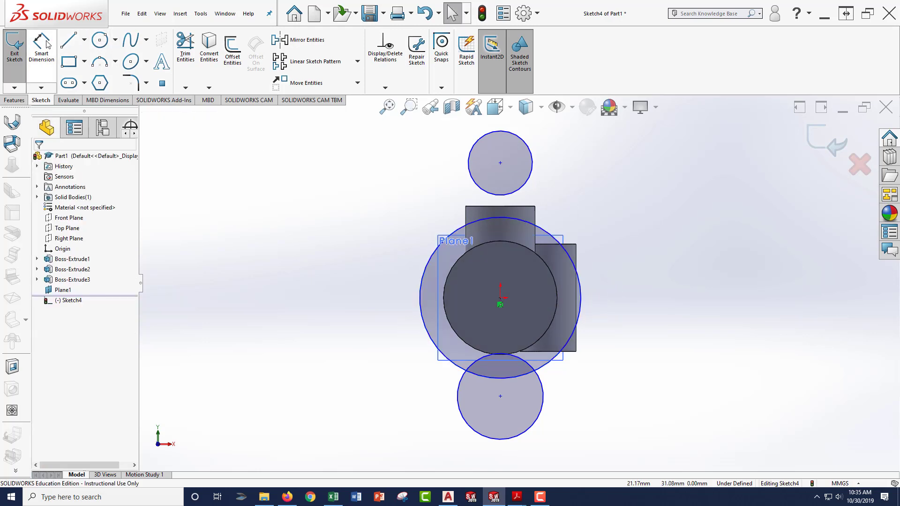
{"action": "left_click", "coordinate": [556, 227]}
{"action": "left_click", "coordinate": [602, 214]}
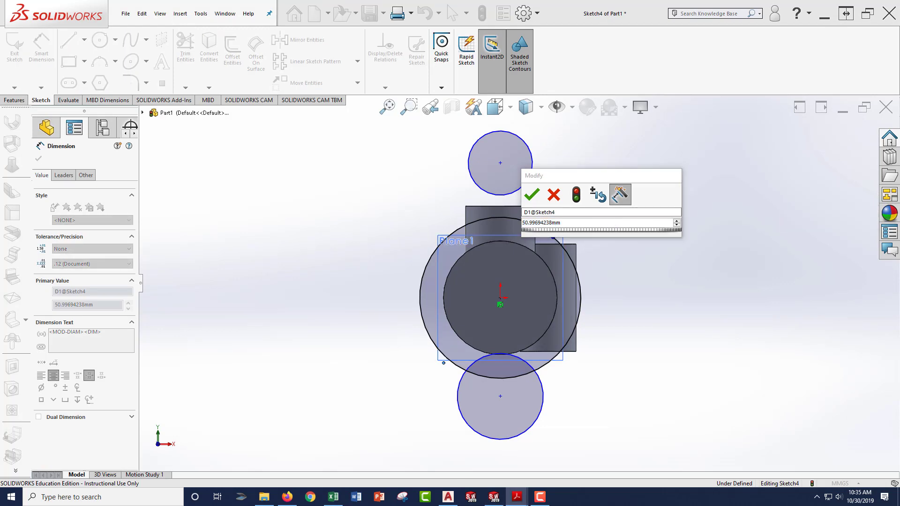
{"action": "left_click", "coordinate": [576, 223]}
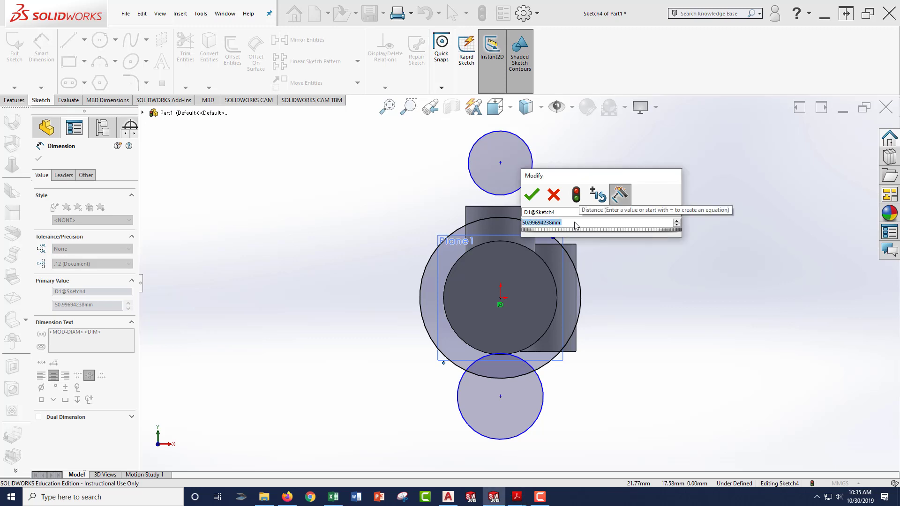
{"action": "type", "text": "36"}
{"action": "key", "text": "Return"}
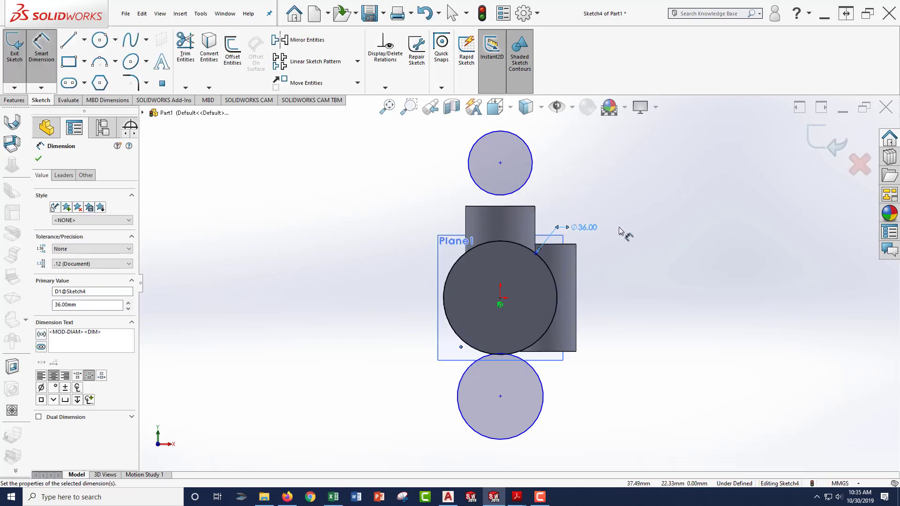
Step: Change the diameter of the circle centred on the origin to 42 mm and finish dimensioning
{"action": "double_click", "coordinate": [588, 227]}
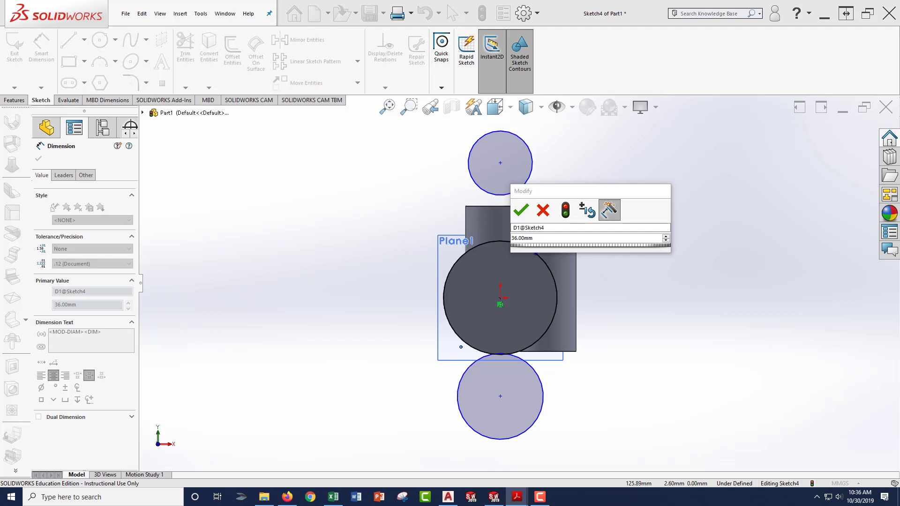
{"action": "left_click", "coordinate": [542, 240]}
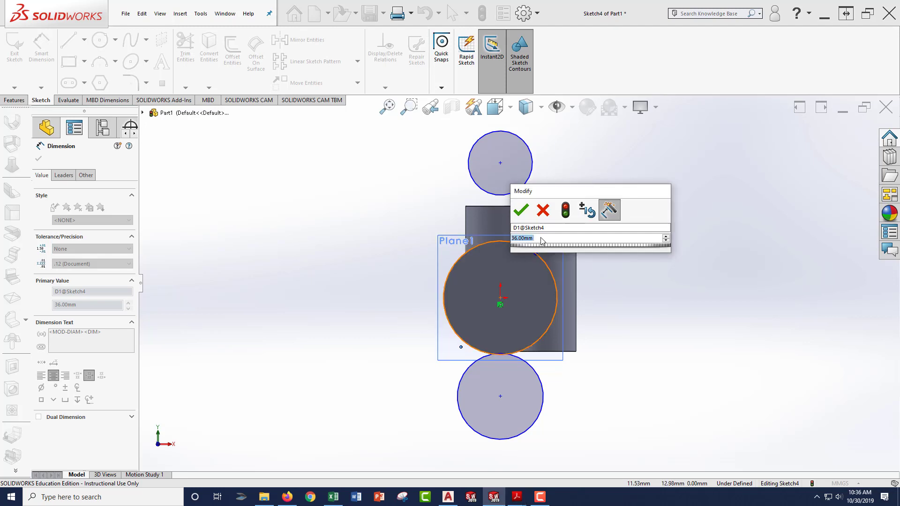
{"action": "type", "text": "42"}
{"action": "key", "text": "Return"}
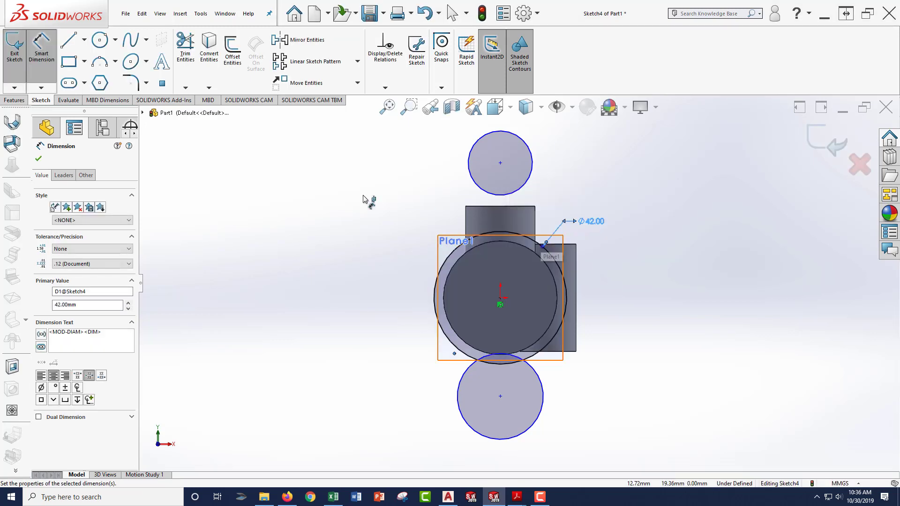
{"action": "key", "text": "Escape"}
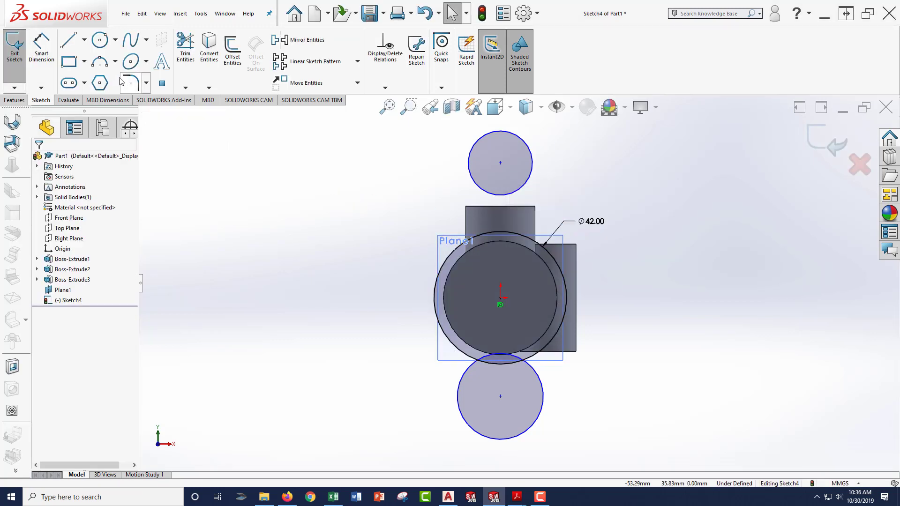
Step: Sketch a line from the left side of the 42 mm circle up to the left side of the upper circle, tangent to both
{"action": "left_click", "coordinate": [69, 40]}
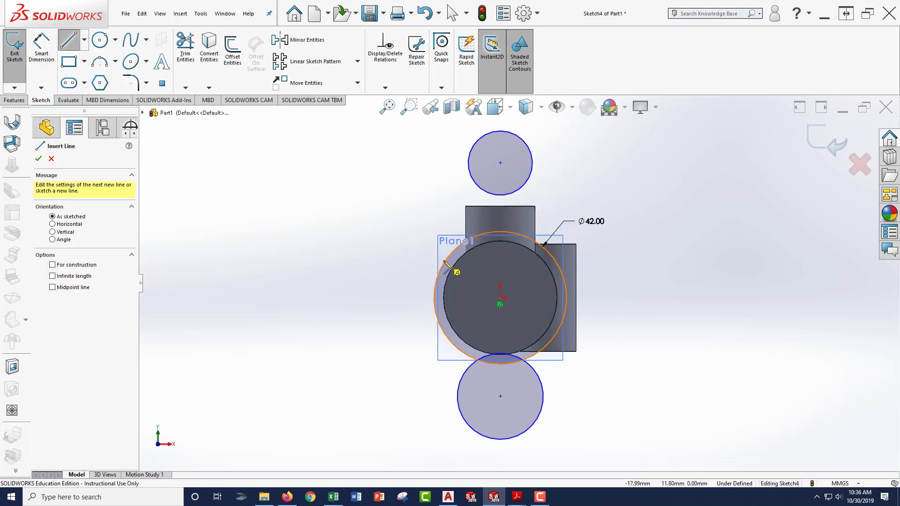
{"action": "left_click", "coordinate": [437, 280]}
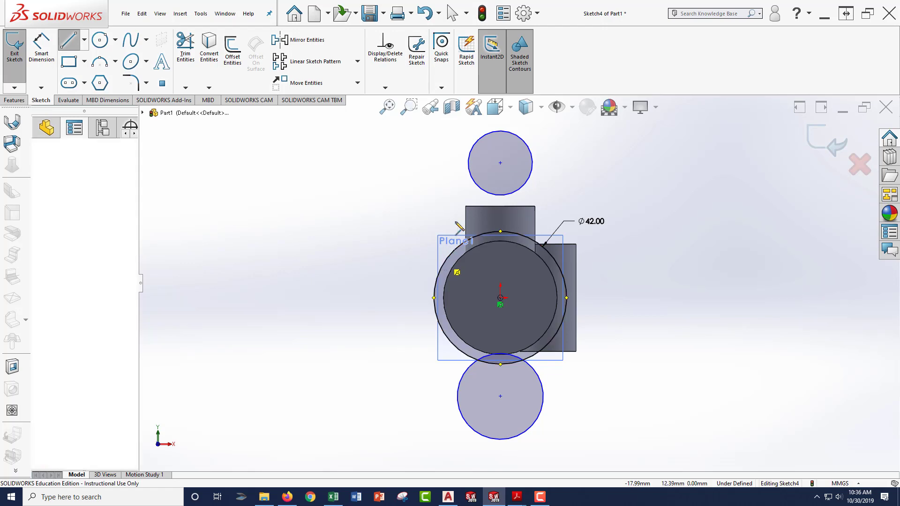
{"action": "left_click", "coordinate": [470, 155]}
{"action": "key", "text": "Escape"}
{"action": "key", "text": "Escape"}
{"action": "key", "text": "Return"}
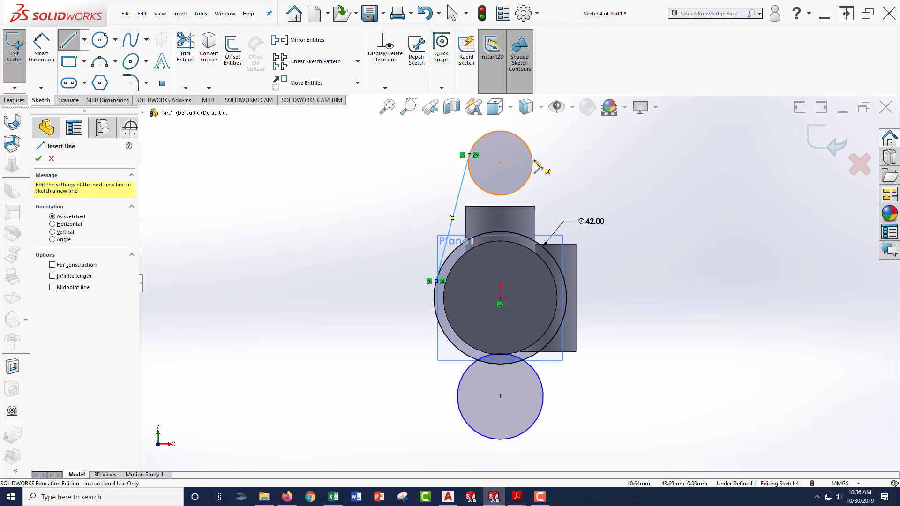
Step: Sketch a tangent line about 41 mm long from the upper circle's right side down to the 42 mm circle's right side
{"action": "left_click", "coordinate": [533, 163]}
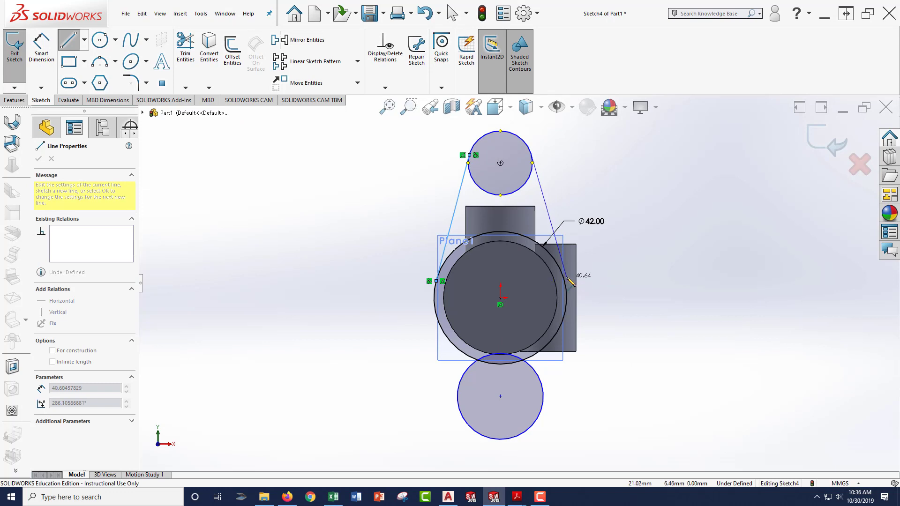
{"action": "left_click", "coordinate": [564, 281]}
{"action": "key", "text": "Escape"}
{"action": "key", "text": "Escape"}
{"action": "key", "text": "Return"}
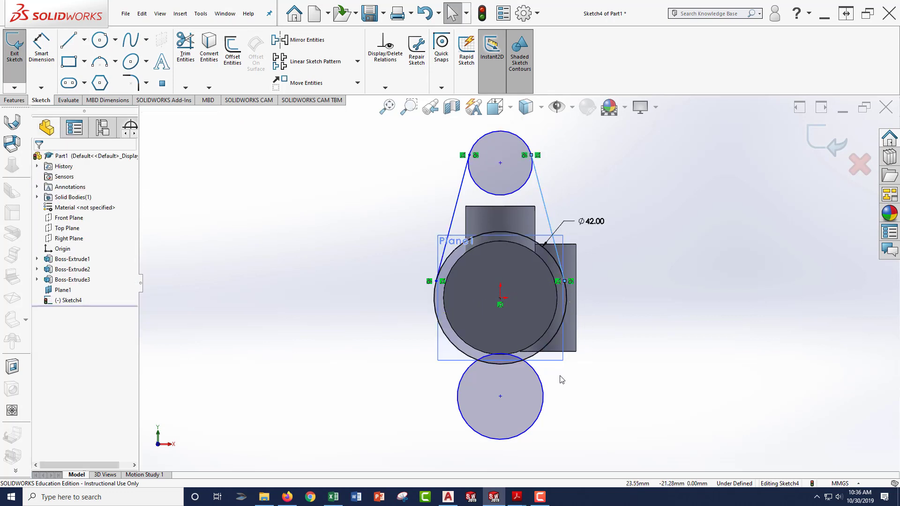
Step: Sketch a tangent line from the right side of the lower circle up to the right side of the 42 mm circle
{"action": "left_click", "coordinate": [543, 404]}
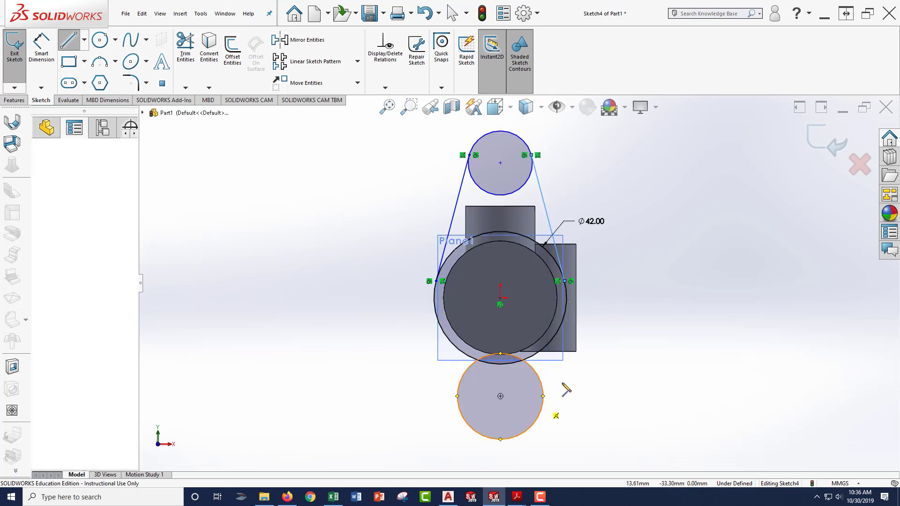
{"action": "left_click", "coordinate": [566, 314]}
{"action": "key", "text": "Escape"}
{"action": "key", "text": "Escape"}
{"action": "key", "text": "Return"}
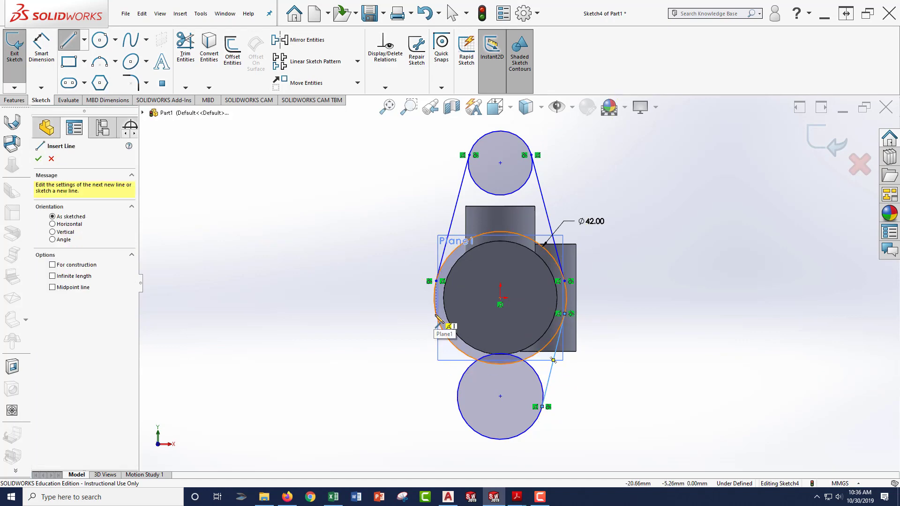
Step: Sketch a line about 26 mm long from the 42 mm circle's left side down to the lower circle's left side
{"action": "left_click", "coordinate": [435, 323]}
{"action": "left_click", "coordinate": [458, 391]}
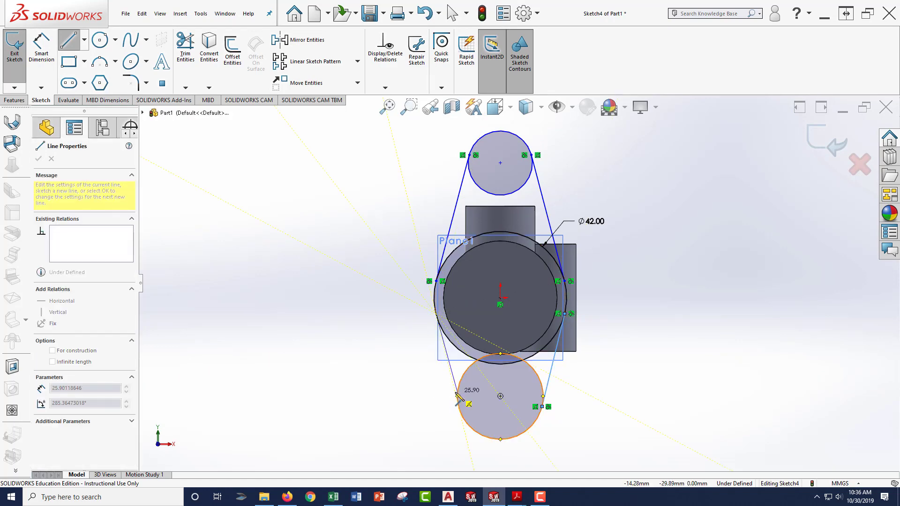
{"action": "key", "text": "Escape"}
{"action": "key", "text": "Escape"}
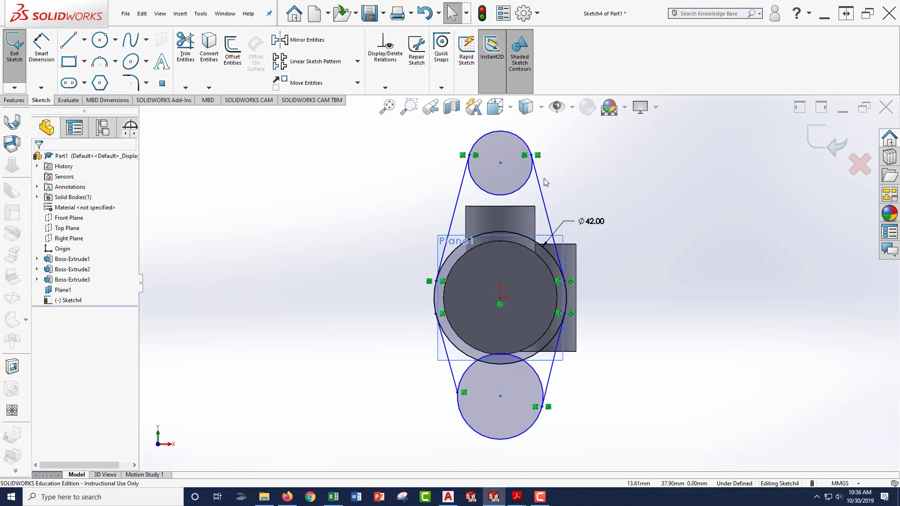
Step: Add an Equal relation between the upper and lower circles
{"action": "left_click", "coordinate": [530, 182]}
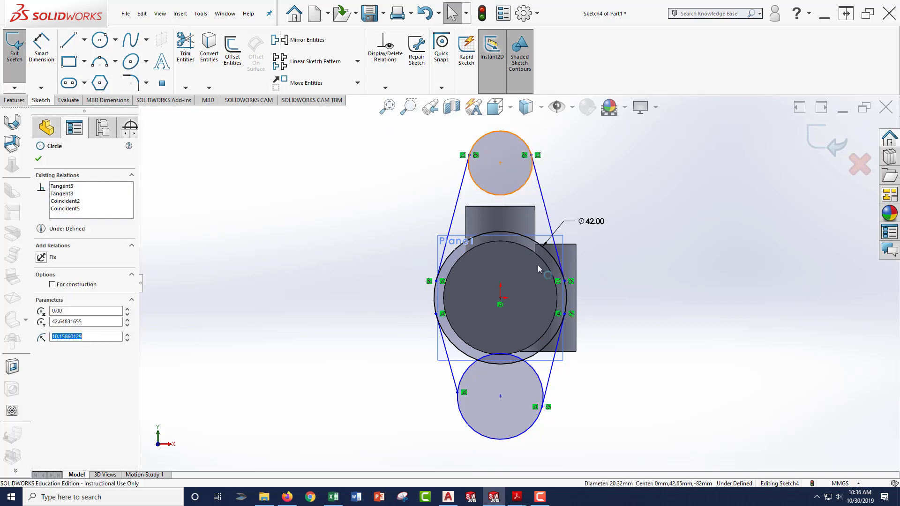
{"action": "left_click", "coordinate": [535, 375], "text": "ctrl"}
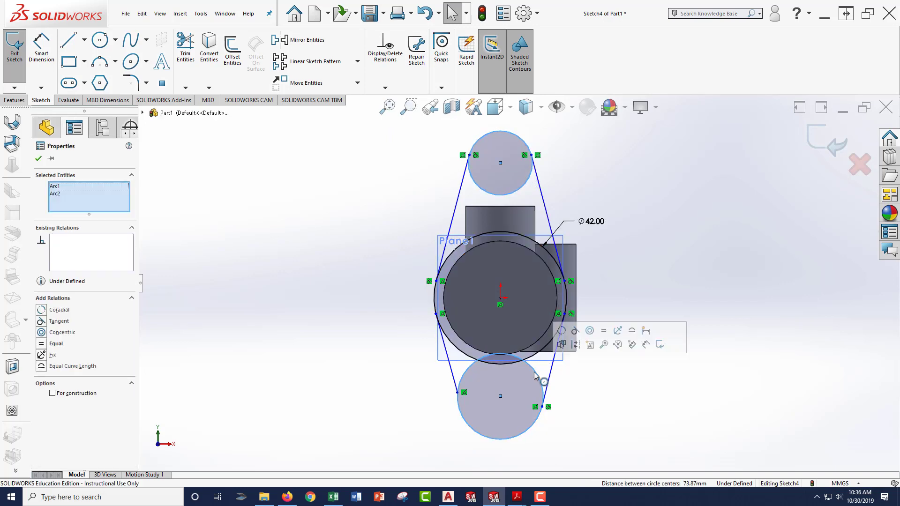
{"action": "left_click", "coordinate": [609, 336]}
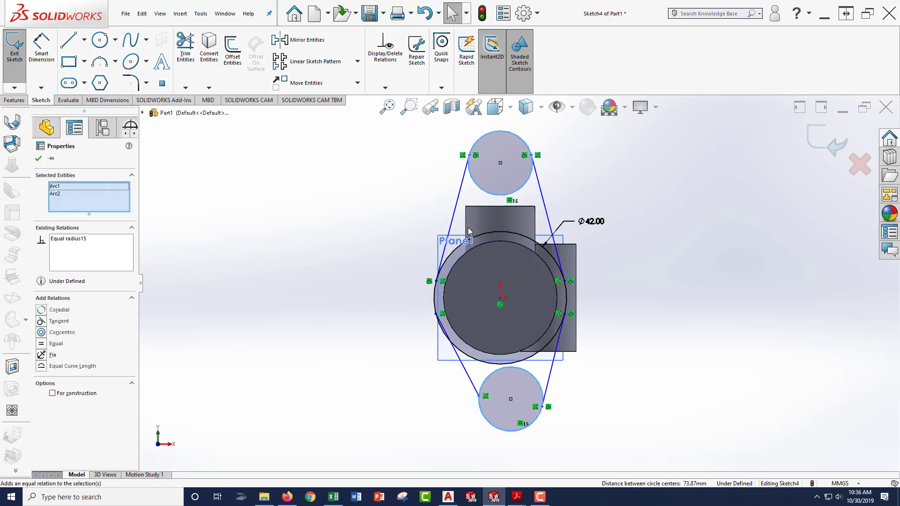
{"action": "left_click", "coordinate": [658, 333]}
Step: Align the centres of the upper and lower circles with the origin using a Vertical relation
{"action": "left_click", "coordinate": [501, 164]}
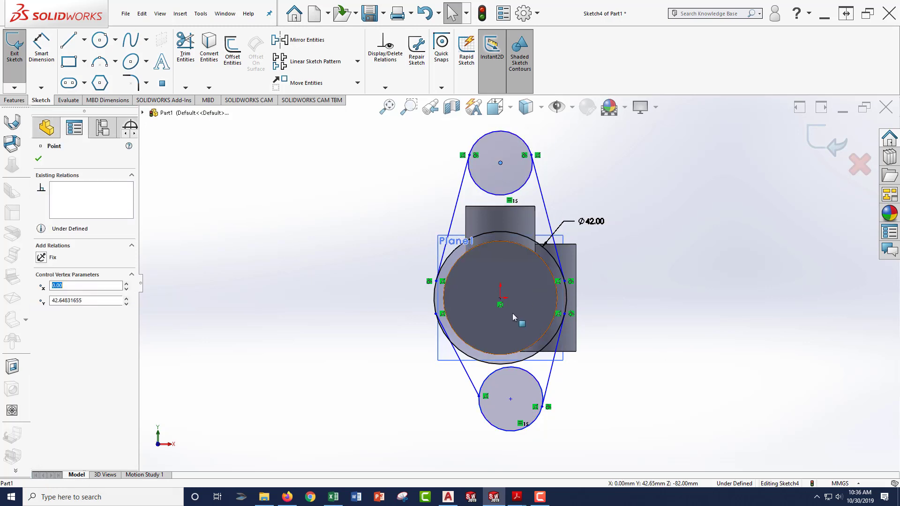
{"action": "left_click", "coordinate": [510, 399], "text": "ctrl"}
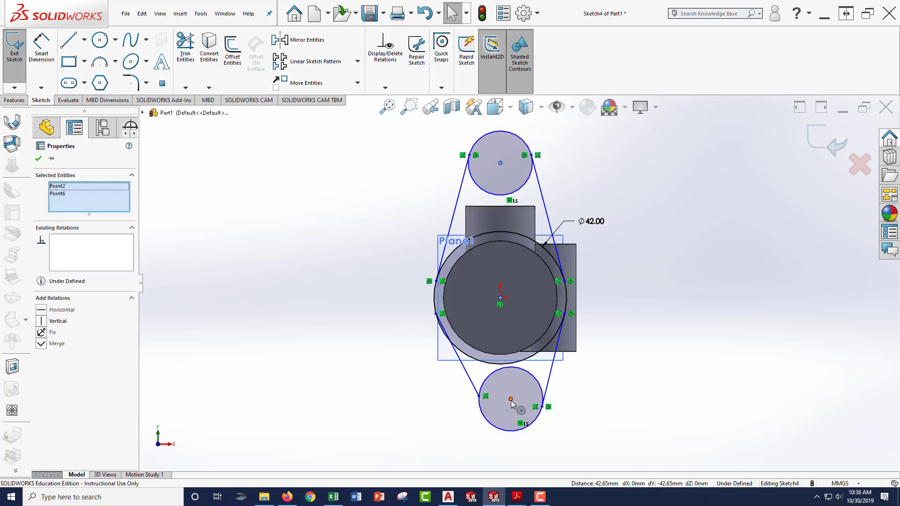
{"action": "left_click", "coordinate": [511, 399], "text": "ctrl"}
{"action": "left_click", "coordinate": [553, 359]}
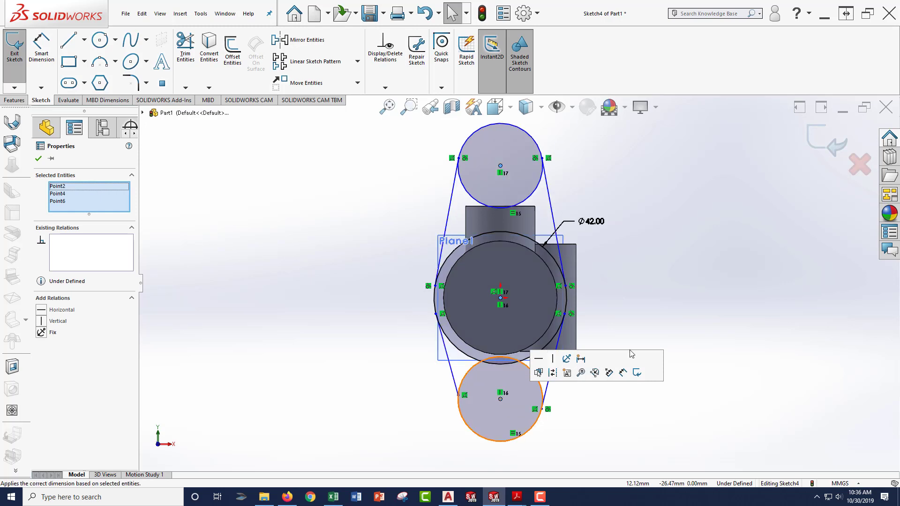
{"action": "left_click", "coordinate": [644, 313]}
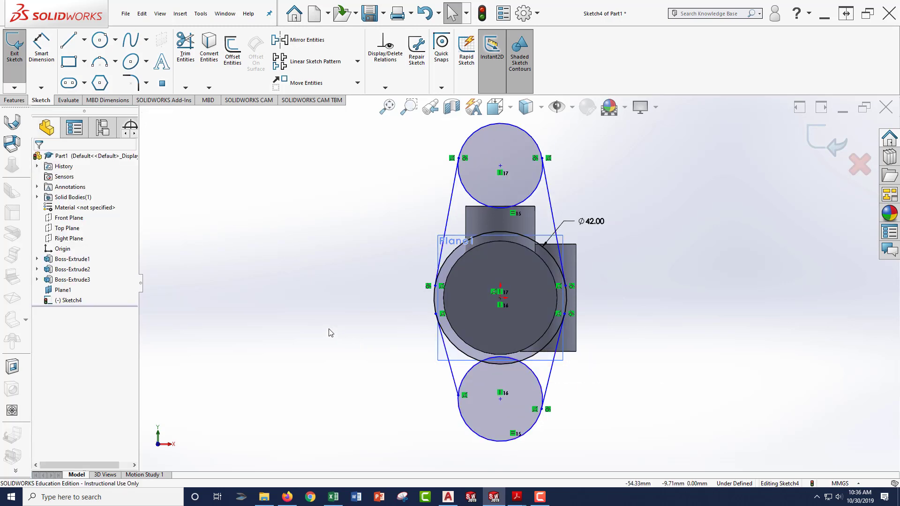
Step: Dimension the vertical distance from the origin to the upper circle's centre as 30 mm
{"action": "left_click", "coordinate": [42, 47]}
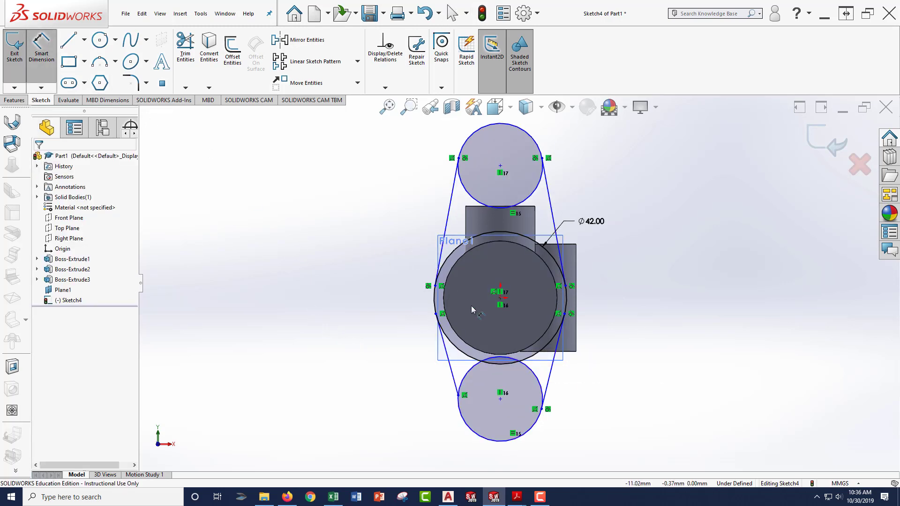
{"action": "left_click", "coordinate": [500, 300]}
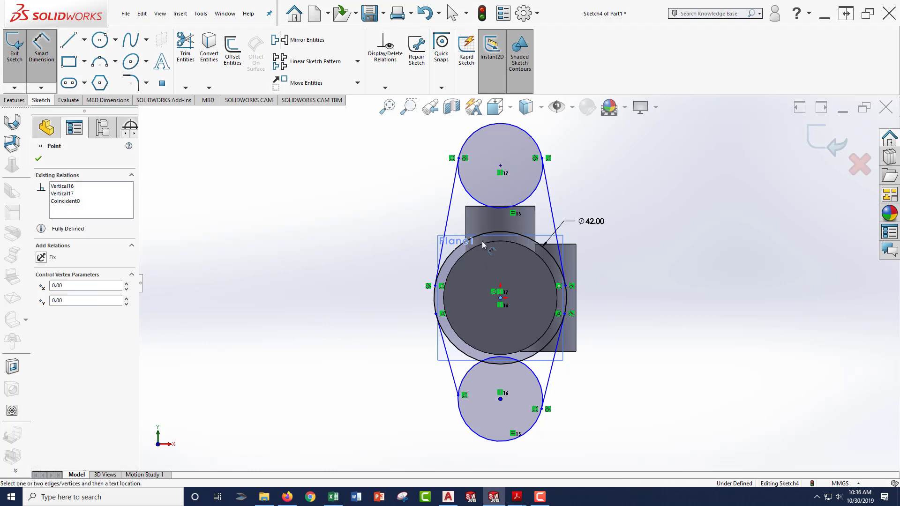
{"action": "left_click", "coordinate": [500, 166]}
{"action": "left_click", "coordinate": [385, 217]}
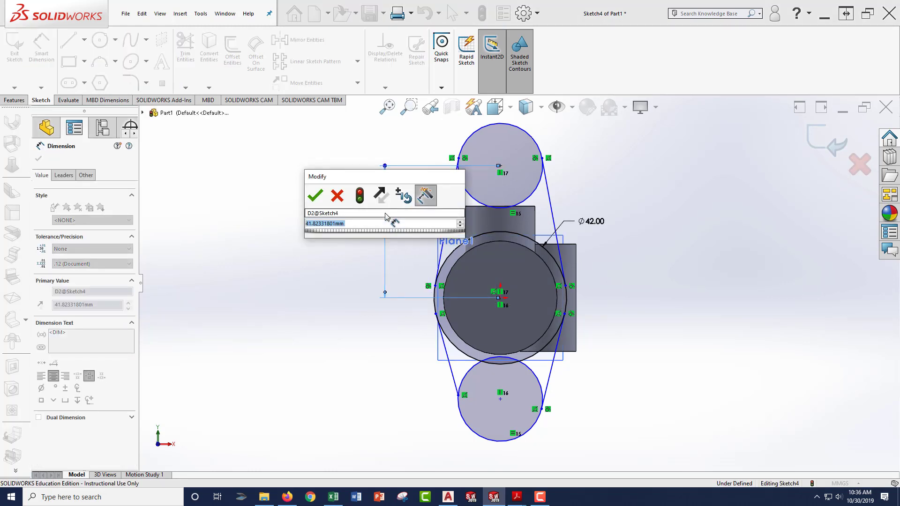
{"action": "type", "text": "30"}
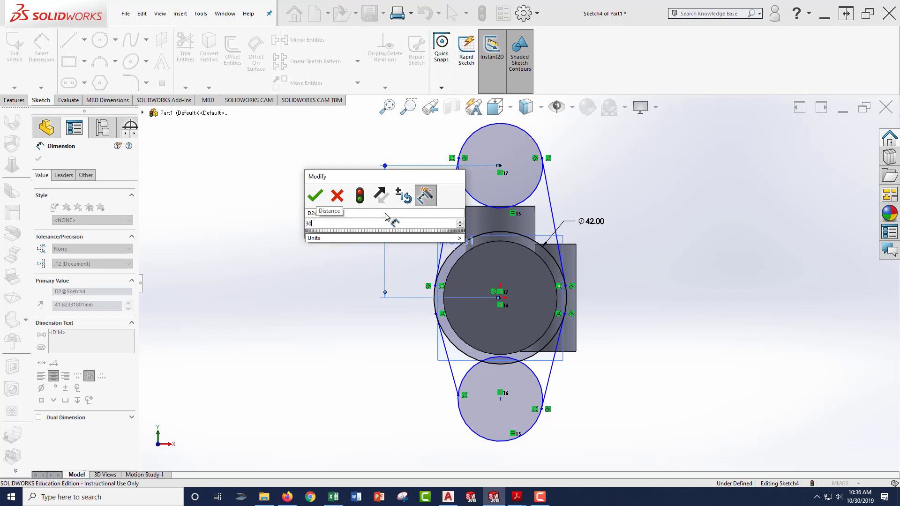
{"action": "key", "text": "Return"}
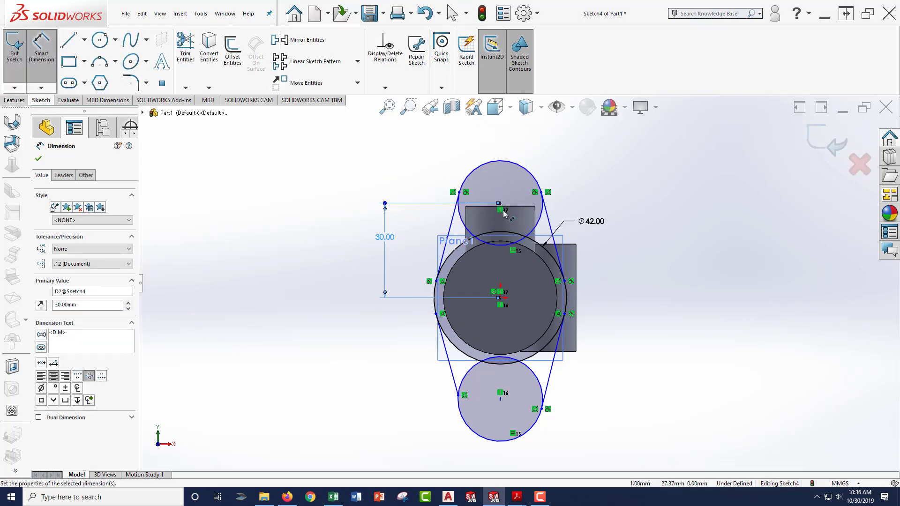
Step: Dimension the vertical distance between the upper and lower circle centres as 60 mm
{"action": "left_click", "coordinate": [501, 206]}
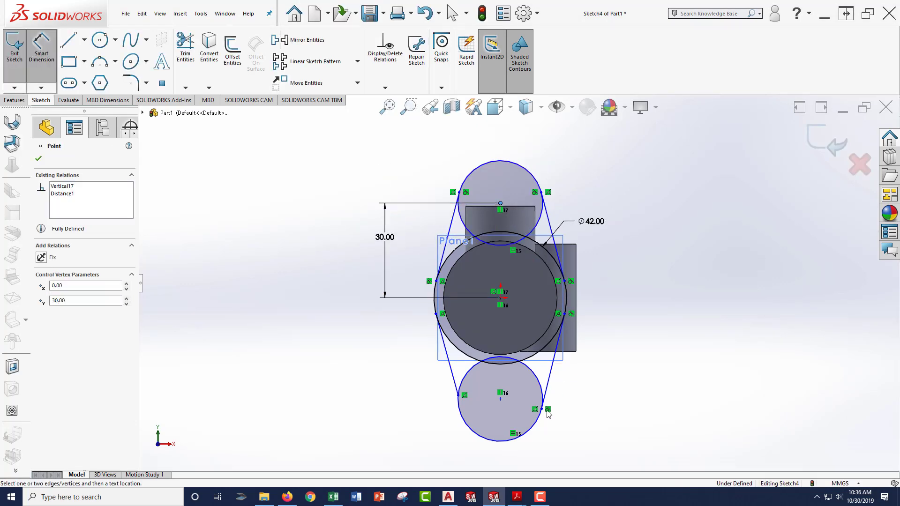
{"action": "left_click", "coordinate": [500, 400]}
{"action": "left_click", "coordinate": [367, 337]}
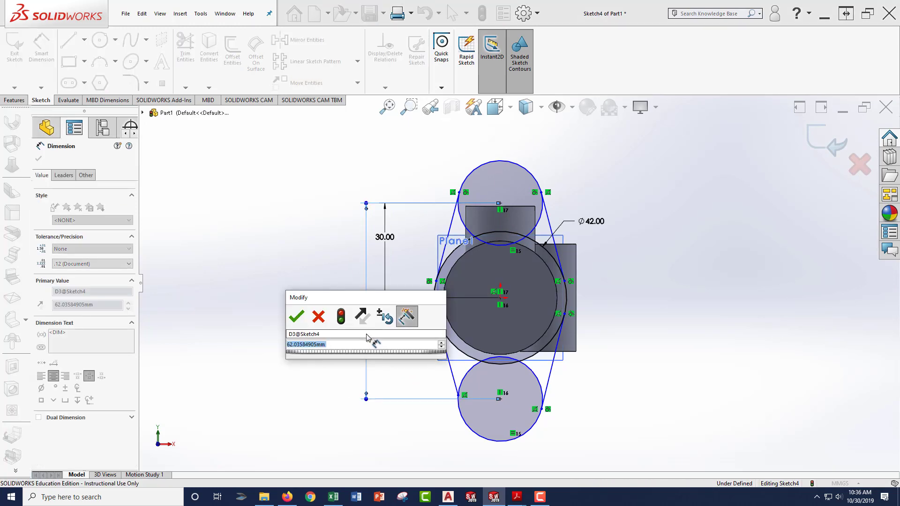
{"action": "type", "text": "60"}
{"action": "key", "text": "Return"}
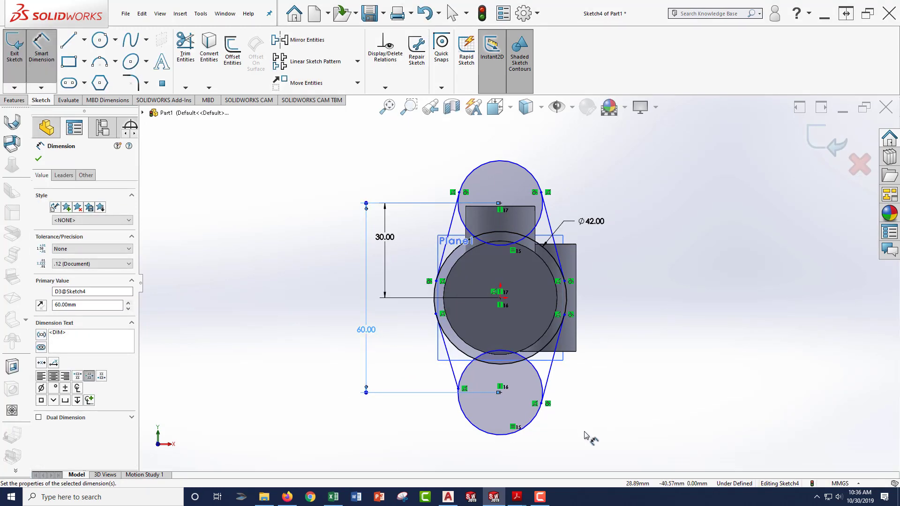
Step: Dimension the lower circle's diameter as 20 mm and finish dimensioning
{"action": "left_click", "coordinate": [528, 427]}
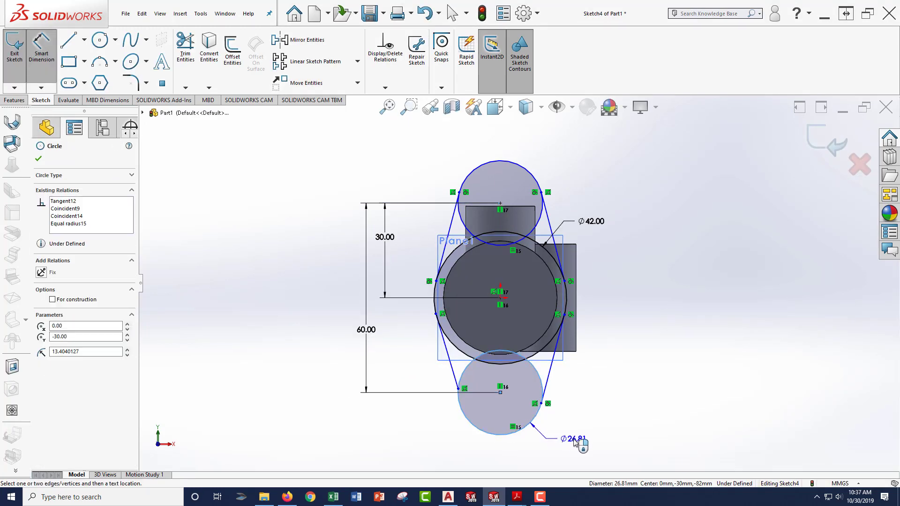
{"action": "left_click", "coordinate": [568, 439]}
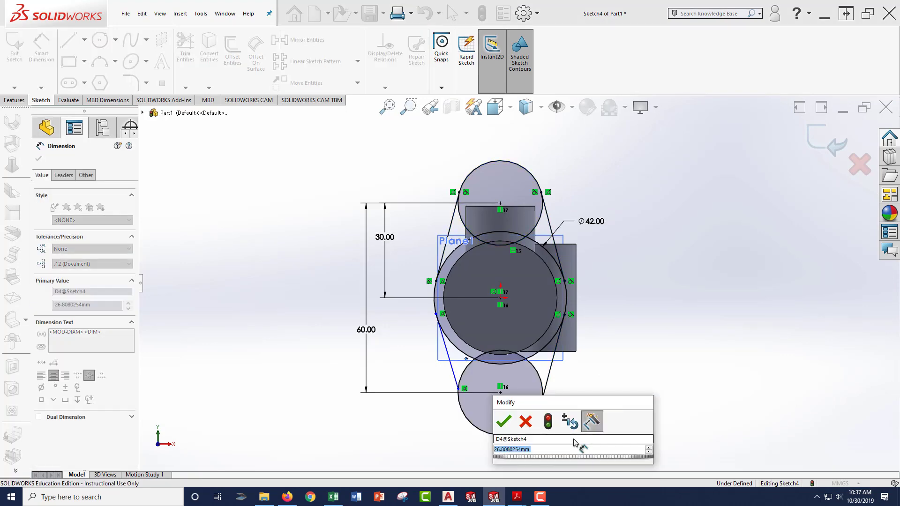
{"action": "type", "text": "20"}
{"action": "key", "text": "Return"}
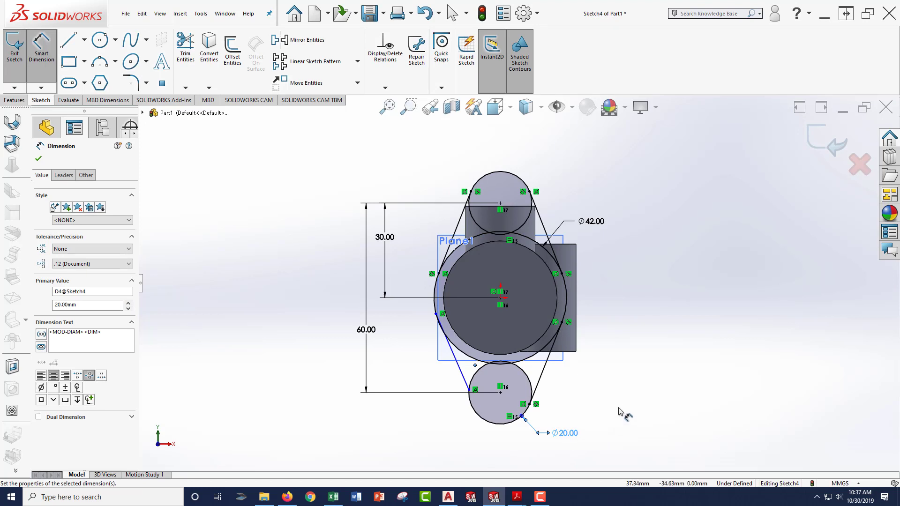
{"action": "key", "text": "Escape"}
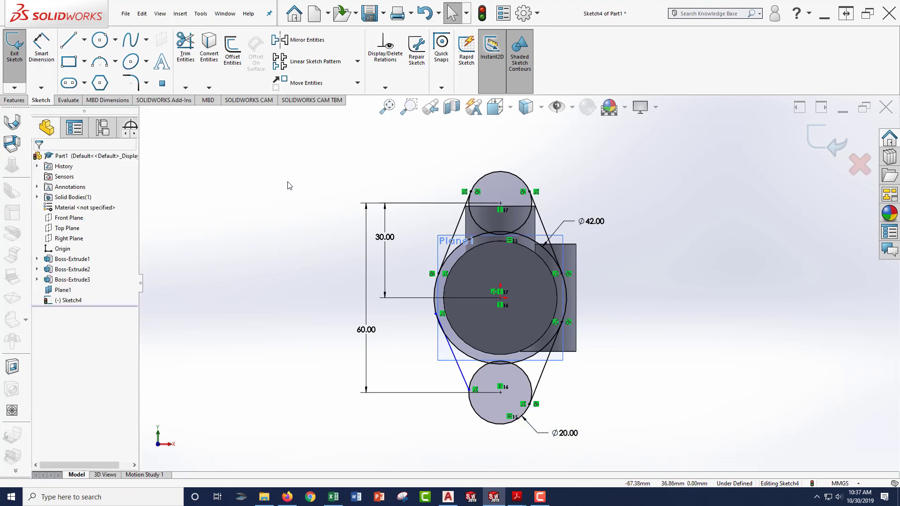
Step: Add a Tangent relation between the lower-left line and the lower 20 mm circle
{"action": "scroll", "coordinate": [525, 422], "scroll_direction": "down", "scroll_amount": 8}
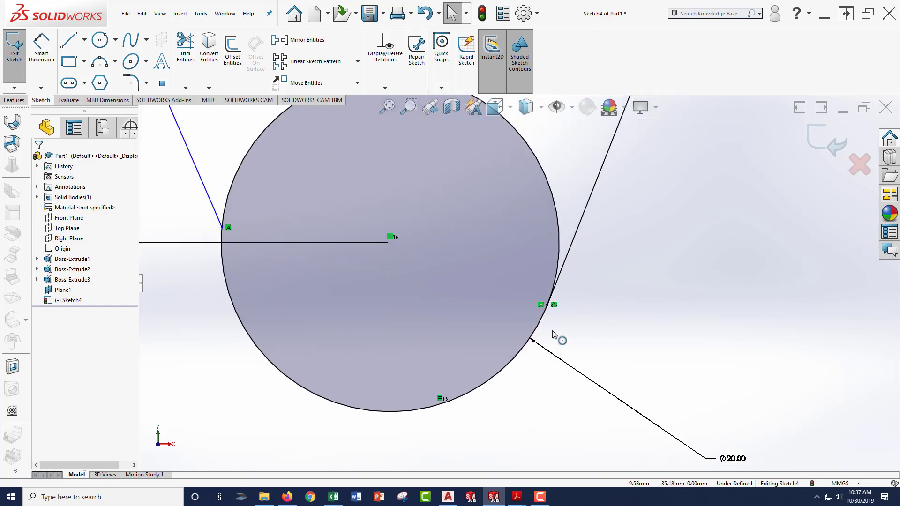
{"action": "scroll", "coordinate": [552, 333], "scroll_direction": "up", "scroll_amount": 4}
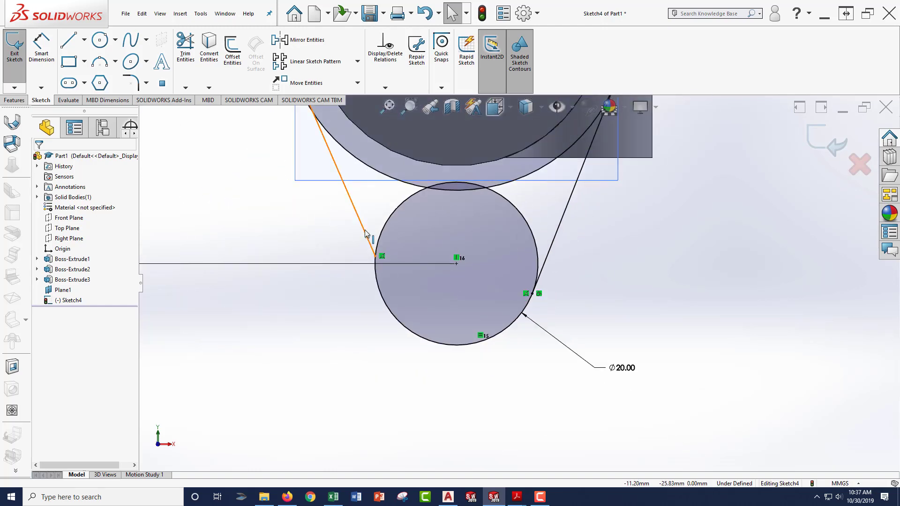
{"action": "left_click", "coordinate": [368, 237]}
{"action": "left_click", "coordinate": [381, 293], "text": "ctrl"}
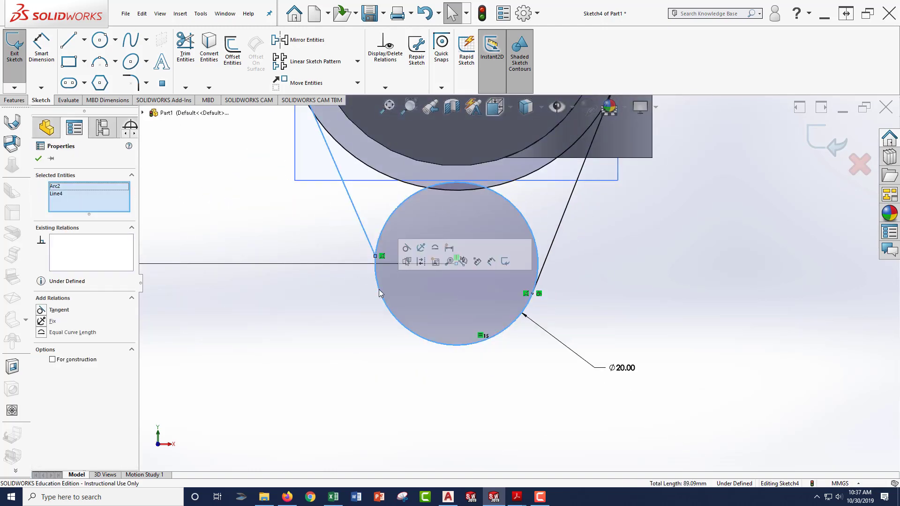
{"action": "left_click", "coordinate": [412, 265]}
{"action": "left_click", "coordinate": [502, 396]}
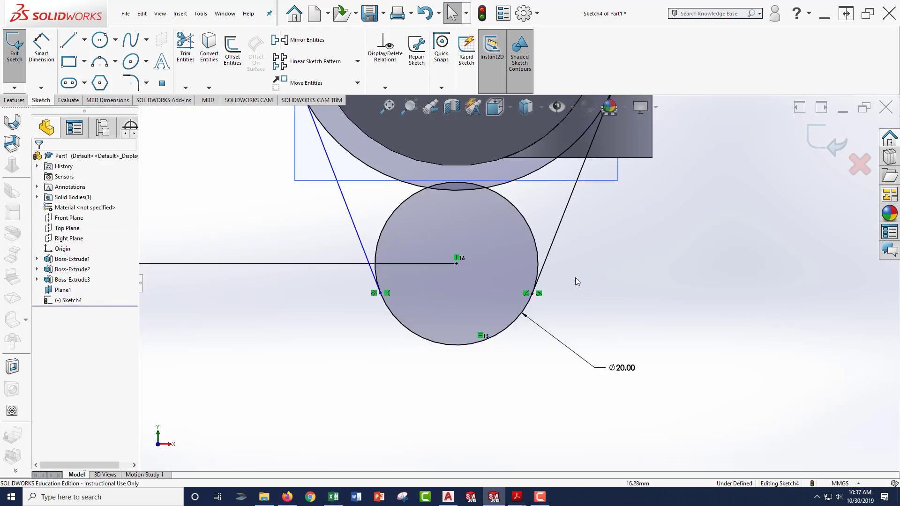
Step: Add a Tangent relation between the lower-left line and the large 42 mm circle
{"action": "scroll", "coordinate": [452, 394], "scroll_direction": "down", "scroll_amount": 4}
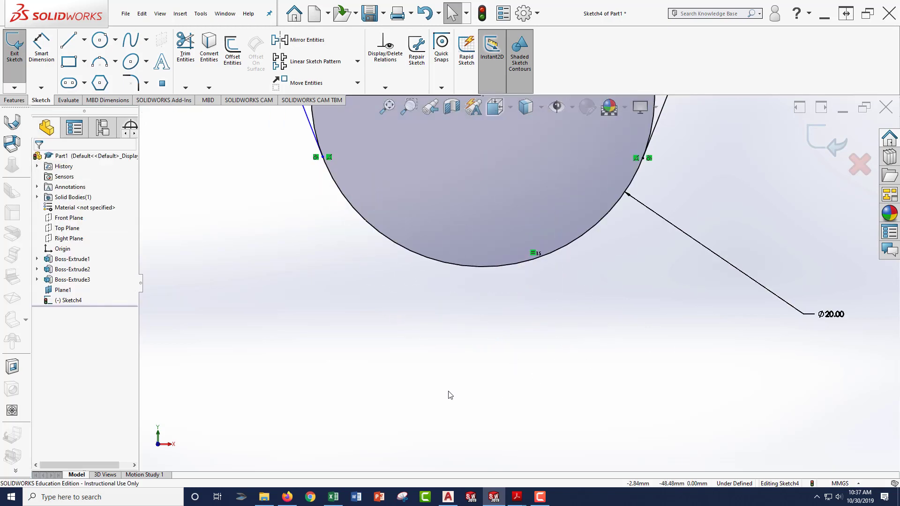
{"action": "scroll", "coordinate": [450, 395], "scroll_direction": "up", "scroll_amount": 9}
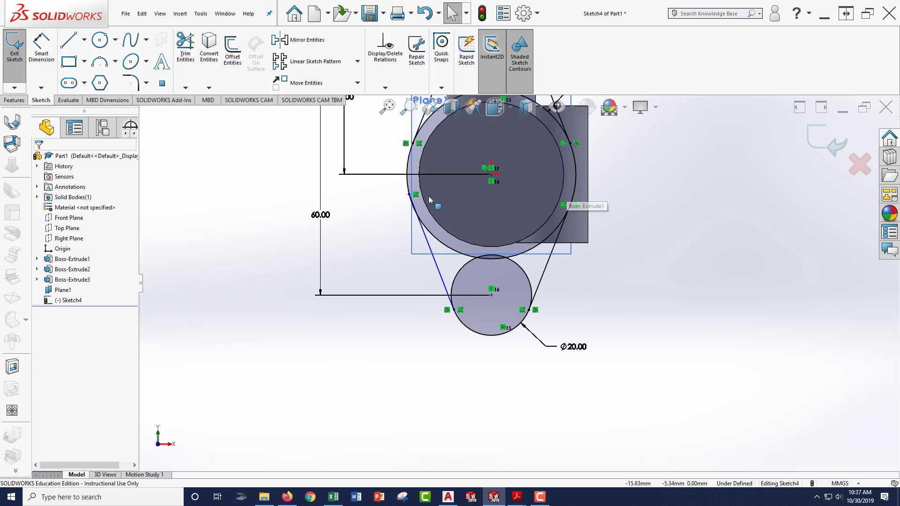
{"action": "scroll", "coordinate": [425, 195], "scroll_direction": "down", "scroll_amount": 3}
{"action": "left_click", "coordinate": [410, 208]}
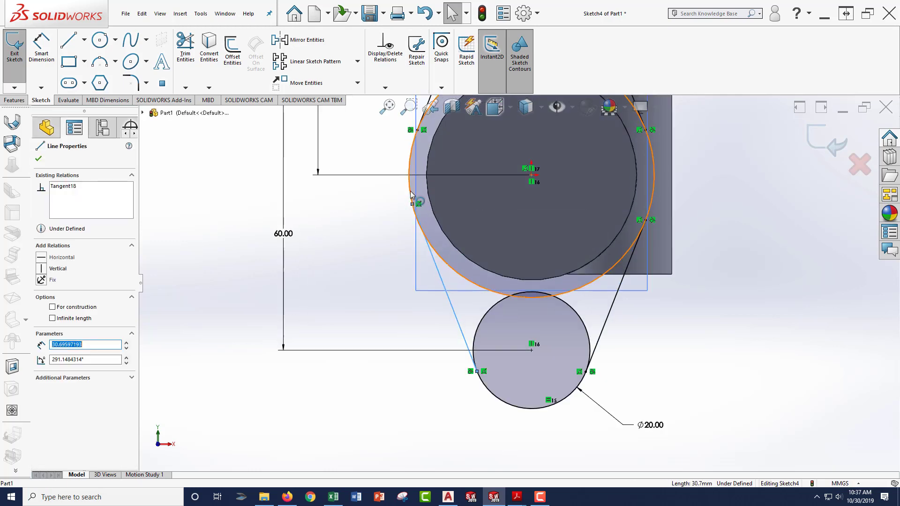
{"action": "left_click", "coordinate": [411, 171], "text": "ctrl"}
{"action": "left_click", "coordinate": [437, 149]}
{"action": "left_click", "coordinate": [385, 260]}
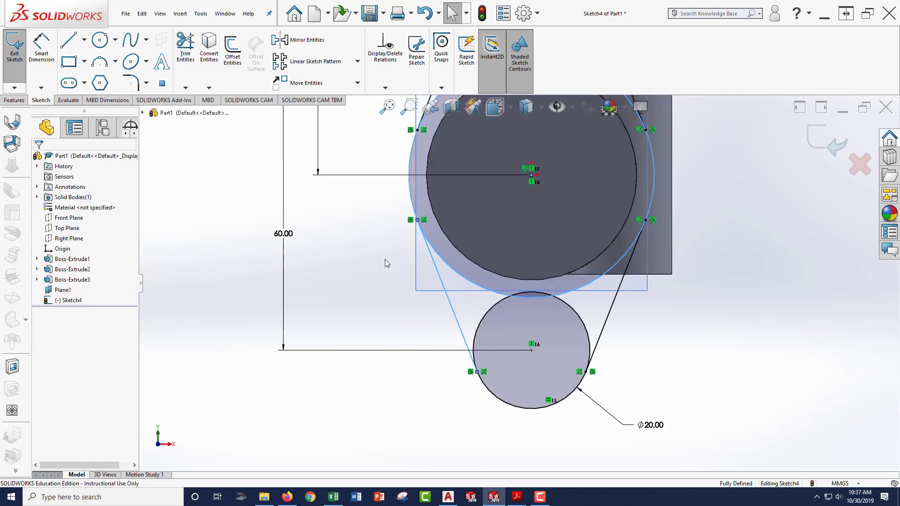
Step: Power-trim the inner arcs of both end circles and the 42 mm circle, leaving only the outer flange outline
{"action": "scroll", "coordinate": [421, 336], "scroll_direction": "up", "scroll_amount": 3}
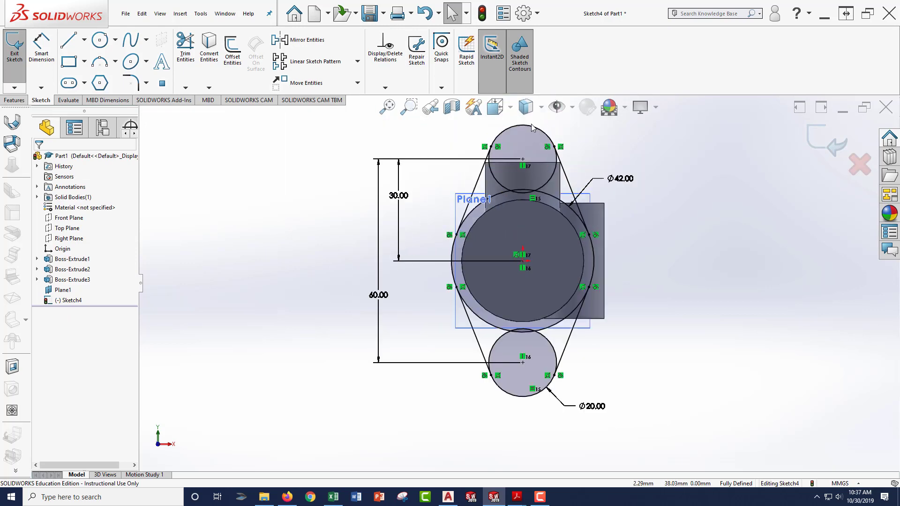
{"action": "scroll", "coordinate": [530, 124], "scroll_direction": "down", "scroll_amount": 3}
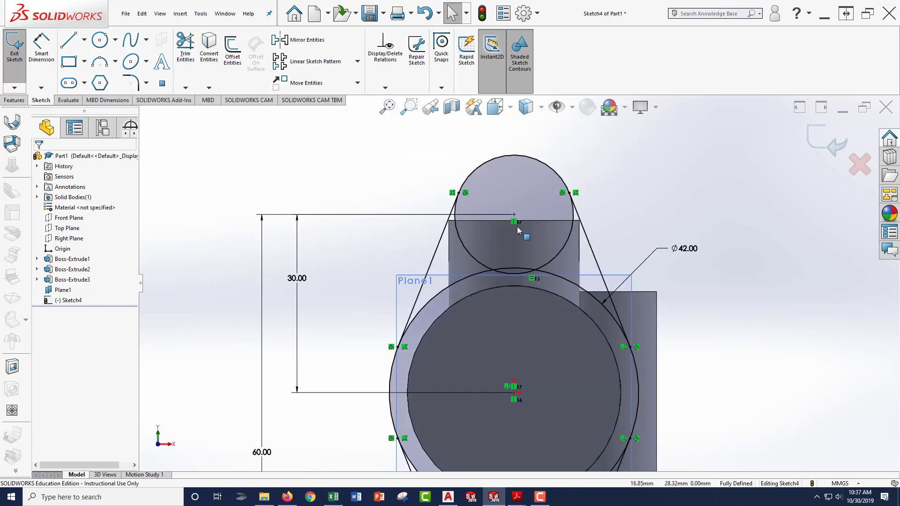
{"action": "scroll", "coordinate": [517, 282], "scroll_direction": "up", "scroll_amount": 2}
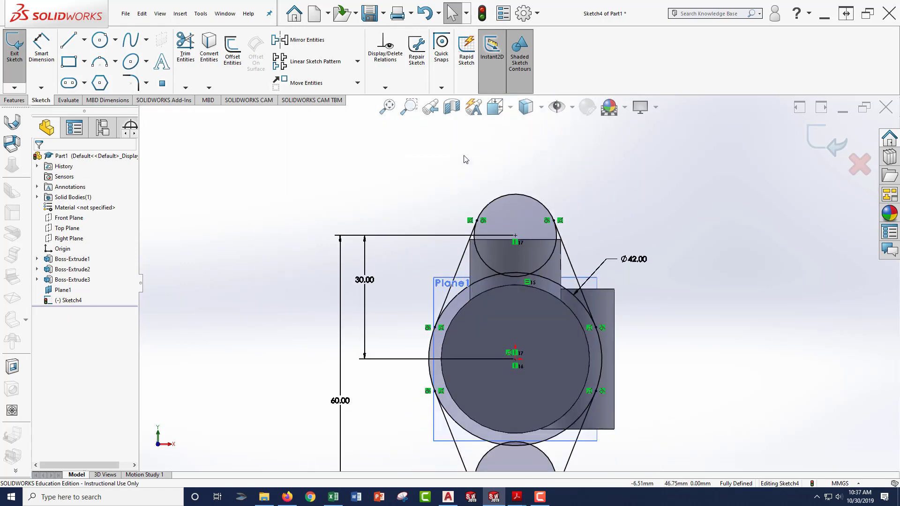
{"action": "left_click", "coordinate": [192, 45]}
{"action": "mouse_move", "coordinate": [488, 246]}
{"action": "left_mouse_down"}
{"action": "mouse_move", "coordinate": [477, 321]}
{"action": "mouse_move", "coordinate": [513, 258]}
{"action": "mouse_move", "coordinate": [544, 295]}
{"action": "left_mouse_up"}
{"action": "scroll", "coordinate": [522, 240], "scroll_direction": "up", "scroll_amount": 4}
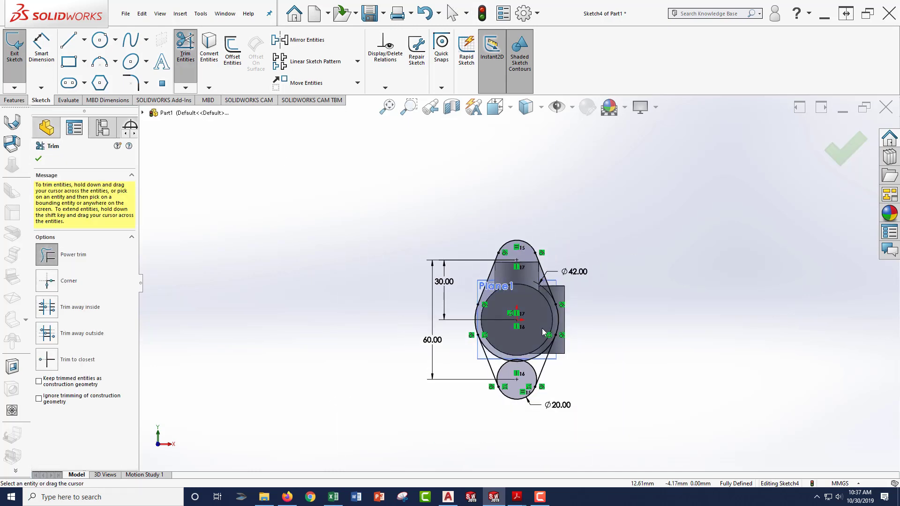
{"action": "scroll", "coordinate": [530, 308], "scroll_direction": "down", "scroll_amount": 5}
{"action": "mouse_move", "coordinate": [532, 340]}
{"action": "left_mouse_down"}
{"action": "mouse_move", "coordinate": [521, 412]}
{"action": "mouse_move", "coordinate": [448, 409]}
{"action": "mouse_move", "coordinate": [433, 436]}
{"action": "left_mouse_up"}
{"action": "scroll", "coordinate": [473, 265], "scroll_direction": "up", "scroll_amount": 4}
{"action": "scroll", "coordinate": [502, 302], "scroll_direction": "down", "scroll_amount": 2}
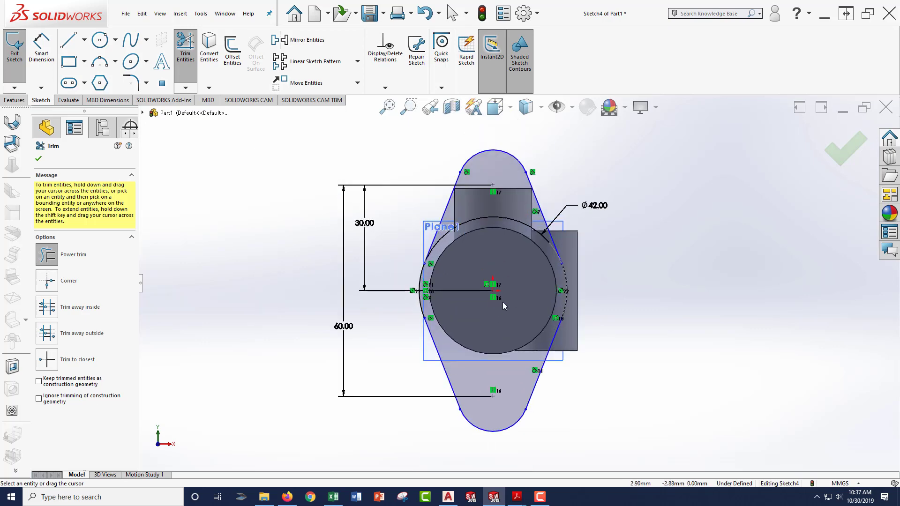
{"action": "scroll", "coordinate": [503, 302], "scroll_direction": "down", "scroll_amount": 2}
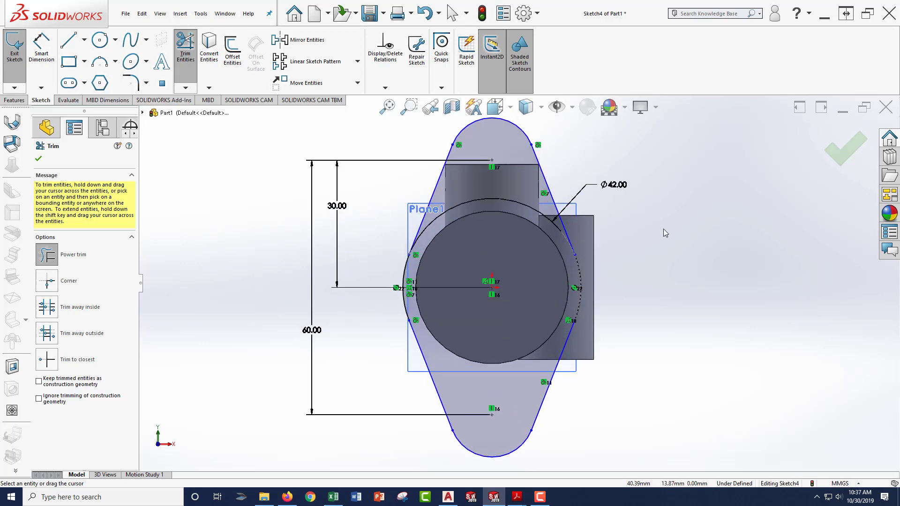
{"action": "key", "text": "Escape"}
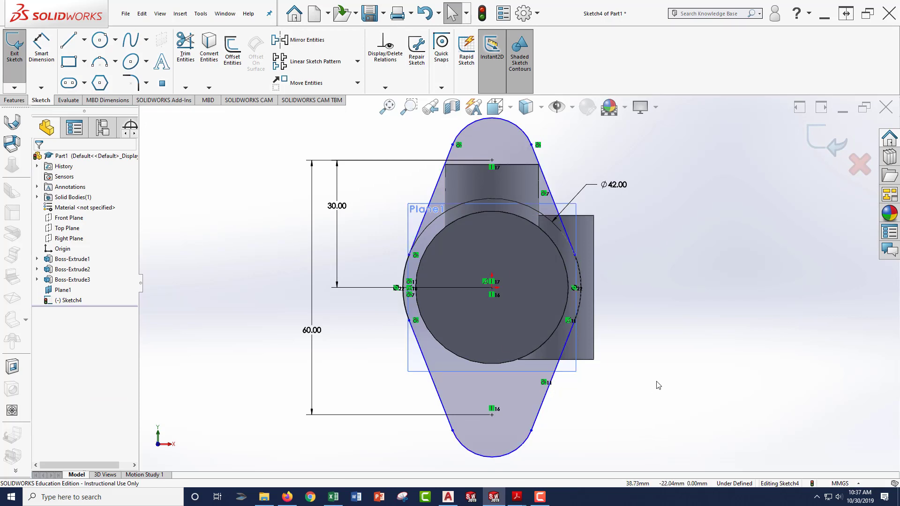
Step: Dimension the upper end arc's radius as 10 mm and finish dimensioning
{"action": "scroll", "coordinate": [517, 285], "scroll_direction": "up", "scroll_amount": 1}
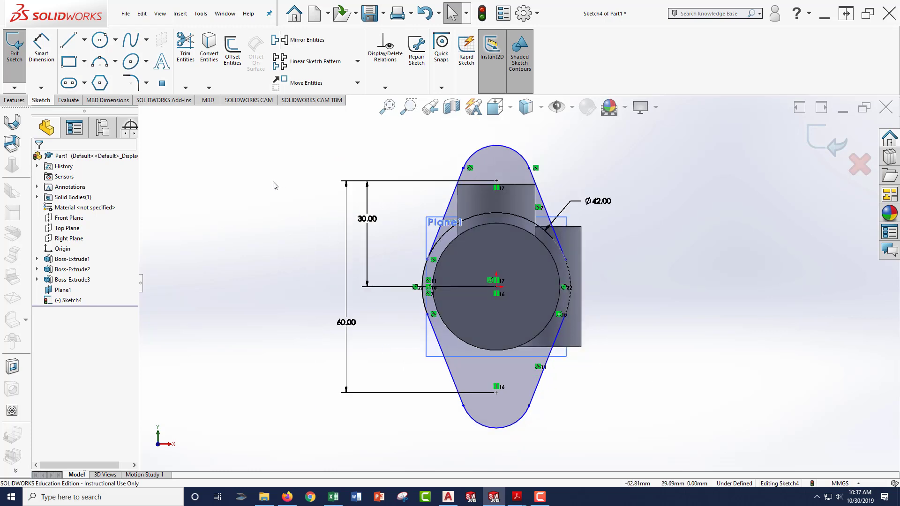
{"action": "left_click", "coordinate": [42, 46]}
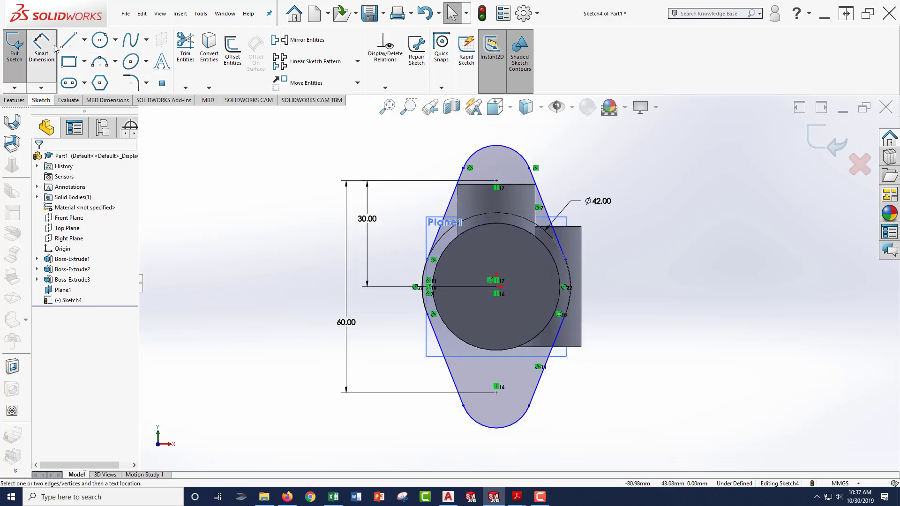
{"action": "left_click", "coordinate": [519, 156]}
{"action": "left_click", "coordinate": [504, 134]}
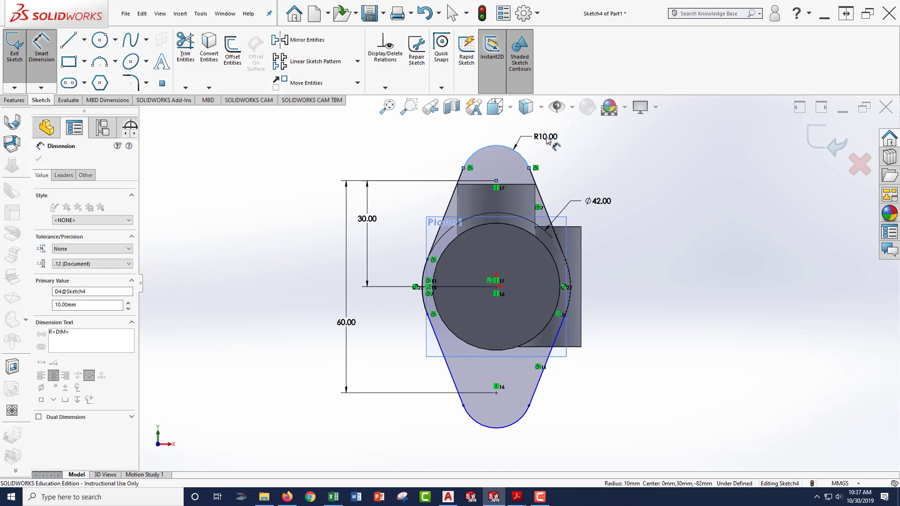
{"action": "key", "text": "Return"}
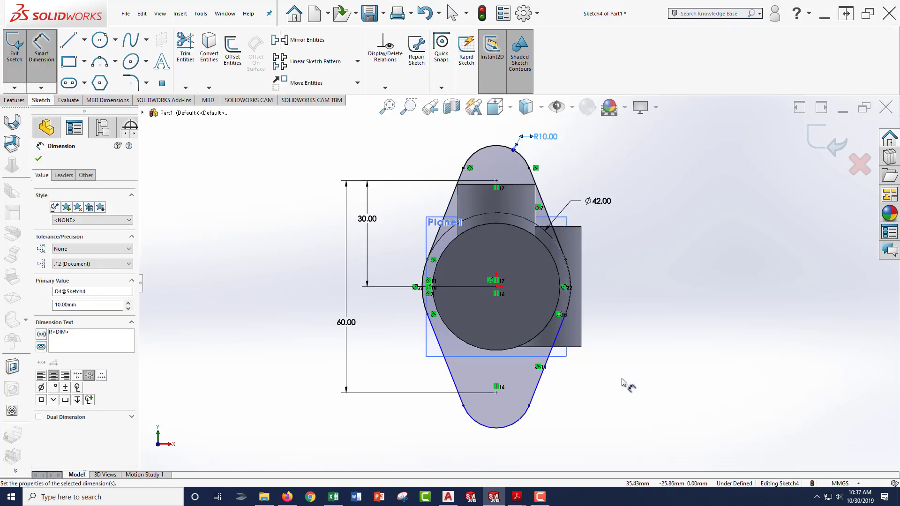
{"action": "key", "text": "Escape"}
{"action": "key", "text": "Escape"}
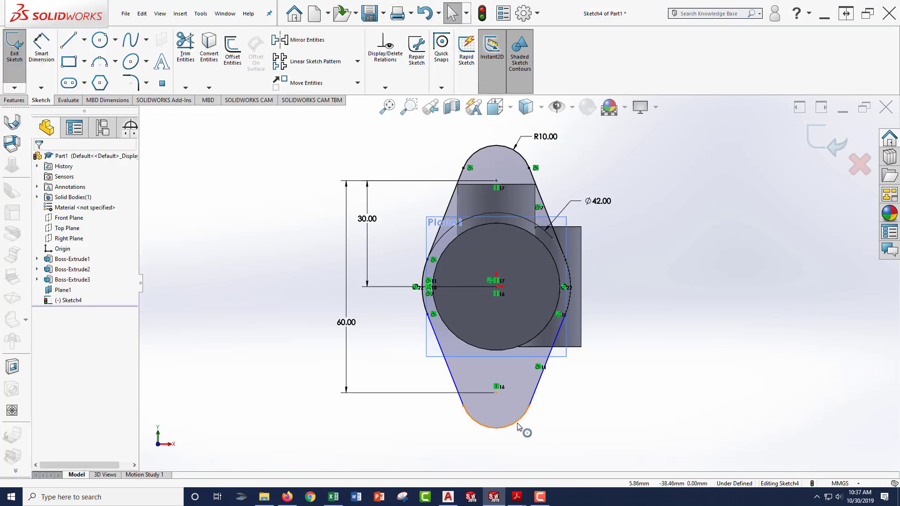
Step: Add an Equal relation between the lower and upper end arcs of the flange outline
{"action": "left_click", "coordinate": [519, 419]}
{"action": "left_click", "coordinate": [521, 155], "text": "ctrl"}
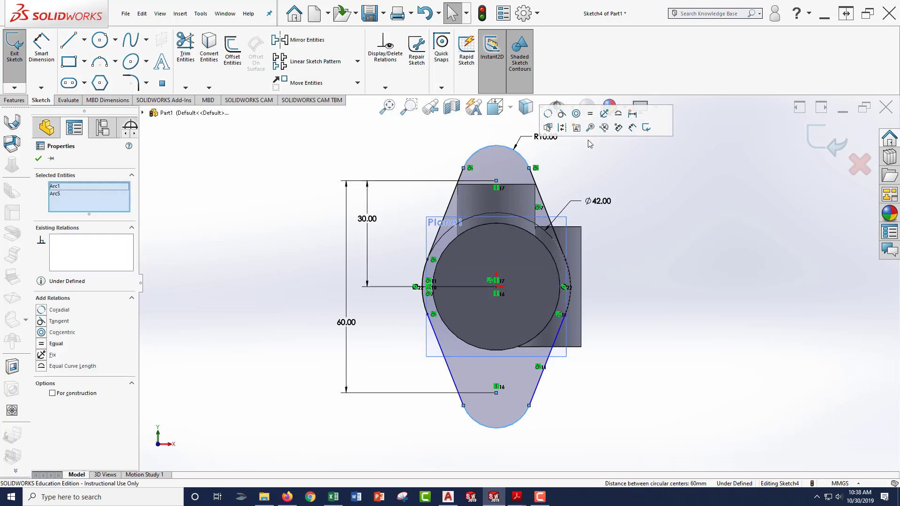
{"action": "left_click", "coordinate": [589, 114]}
{"action": "left_click", "coordinate": [668, 320]}
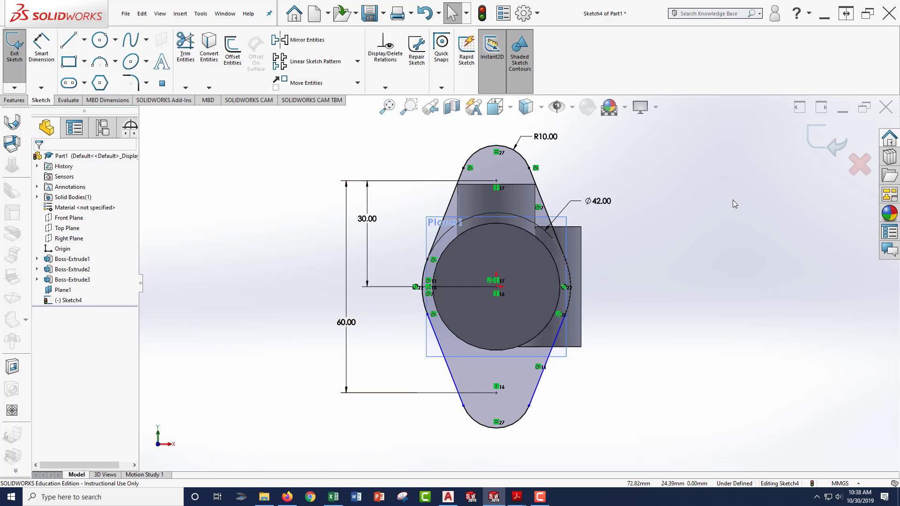
Step: Sketch hole circles centred on the upper and lower end arcs, with radii of about 6.4 mm and 5.4 mm
{"action": "left_click", "coordinate": [99, 40]}
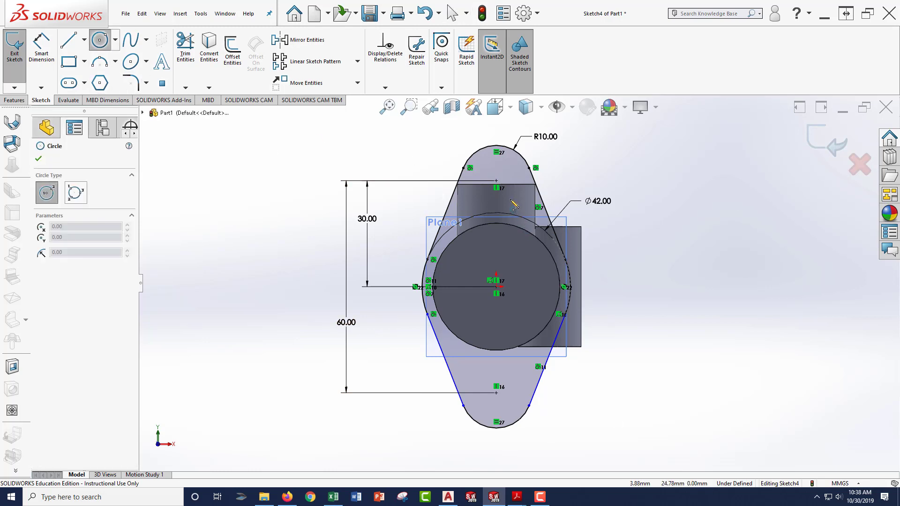
{"action": "left_click", "coordinate": [496, 180]}
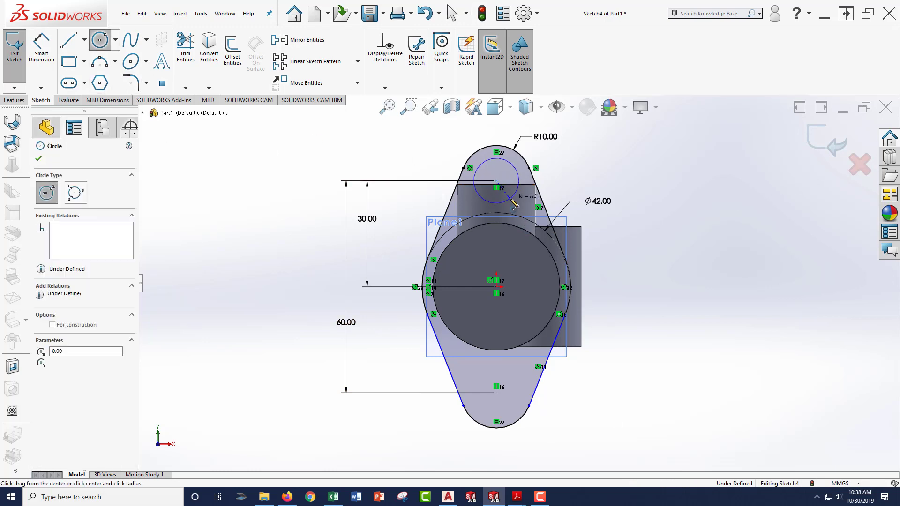
{"action": "left_click", "coordinate": [511, 199]}
{"action": "left_click", "coordinate": [496, 393]}
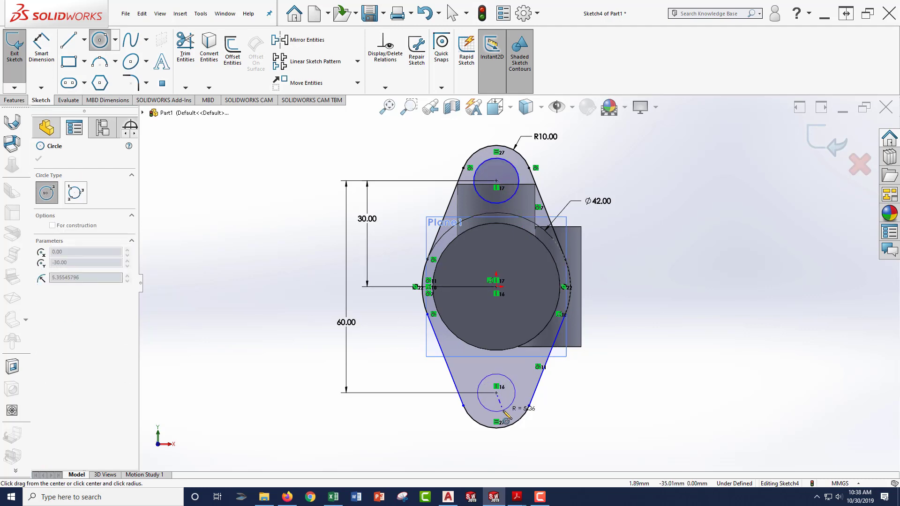
{"action": "left_click", "coordinate": [506, 412]}
{"action": "key", "text": "Escape"}
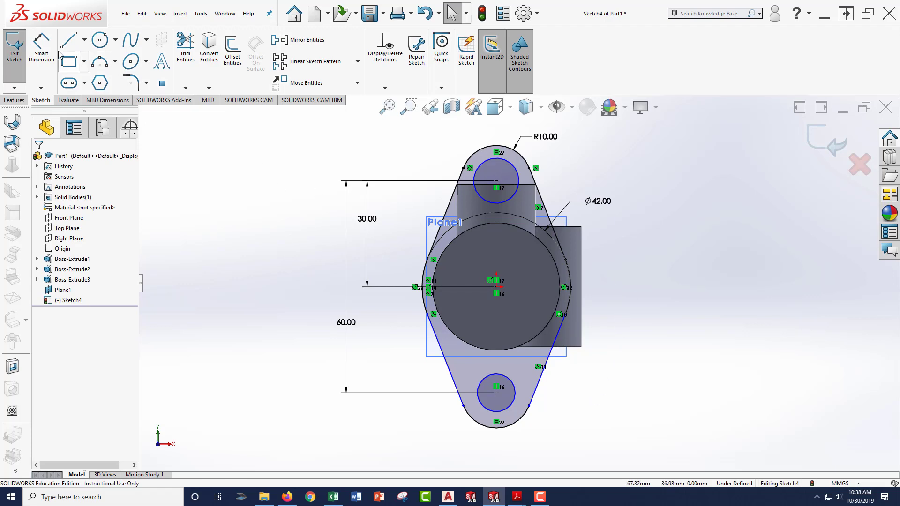
Step: Add an Equal relation between the upper and lower hole circles
{"action": "left_click", "coordinate": [492, 202]}
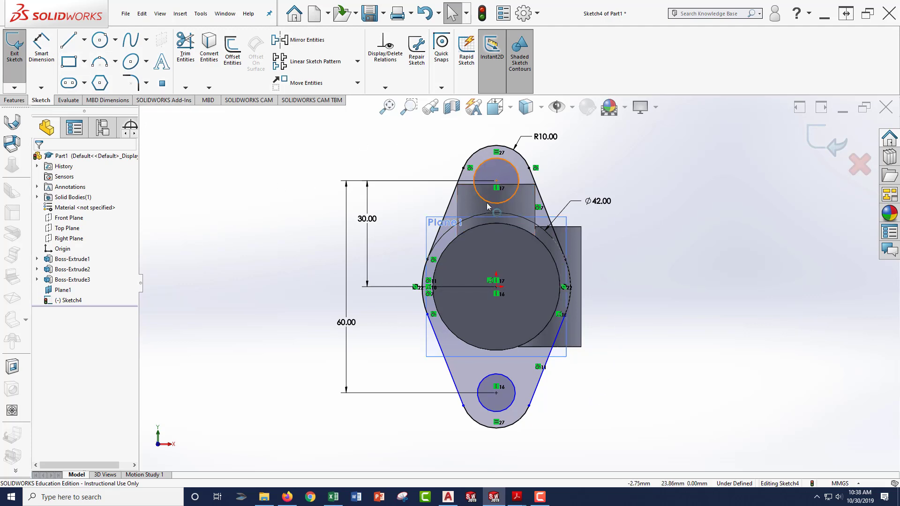
{"action": "left_click", "coordinate": [509, 380], "text": "ctrl"}
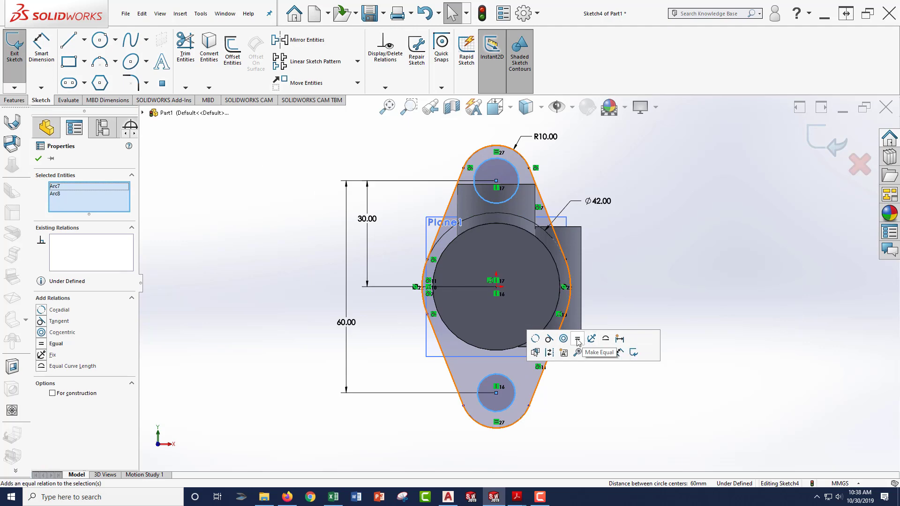
{"action": "left_click", "coordinate": [577, 340]}
Step: Dimension the upper hole circle's diameter as 11 mm
{"action": "left_click", "coordinate": [43, 50]}
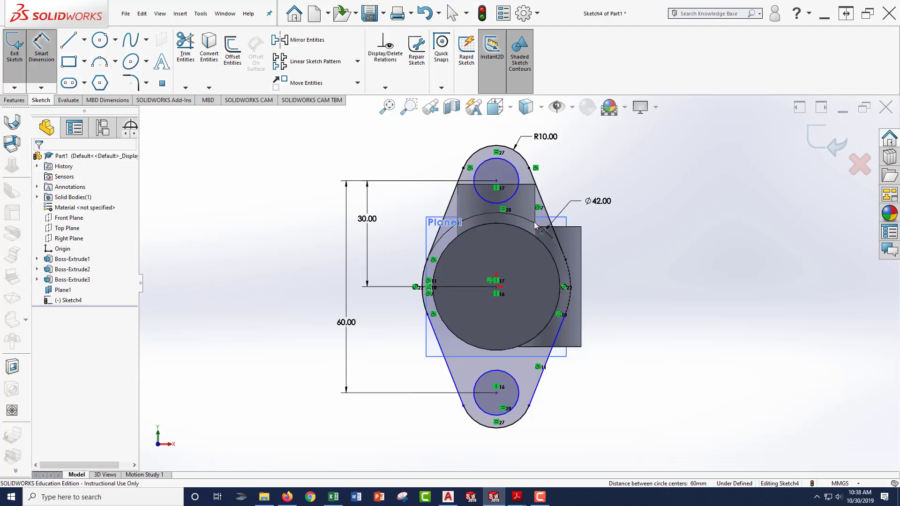
{"action": "left_click", "coordinate": [517, 177]}
{"action": "left_click", "coordinate": [575, 159]}
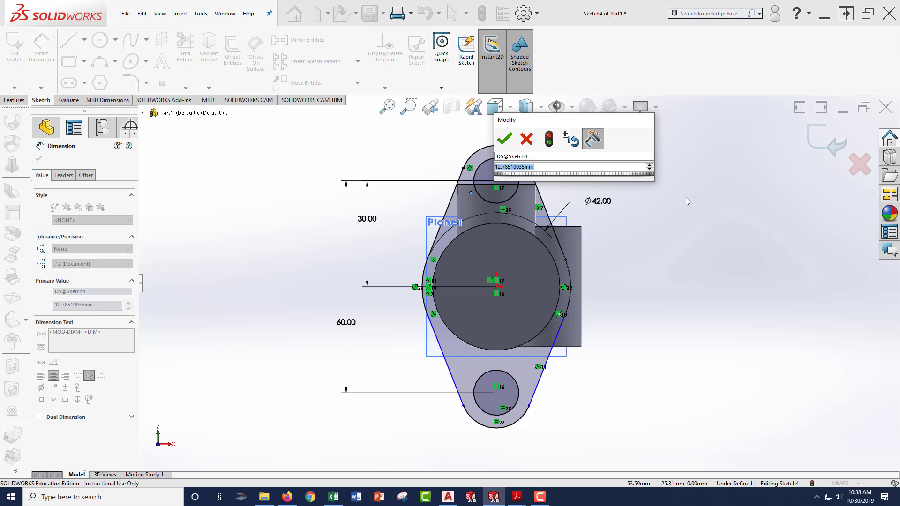
{"action": "type", "text": "11"}
{"action": "key", "text": "Return"}
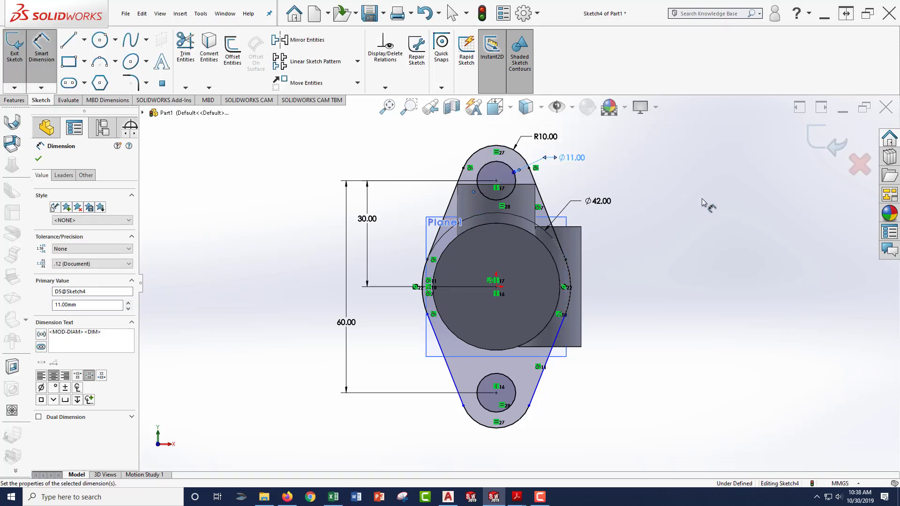
Step: Finish the sketch and extrude the flange profile 10 mm blind in the reversed direction, merged with the body
{"action": "left_click", "coordinate": [827, 138]}
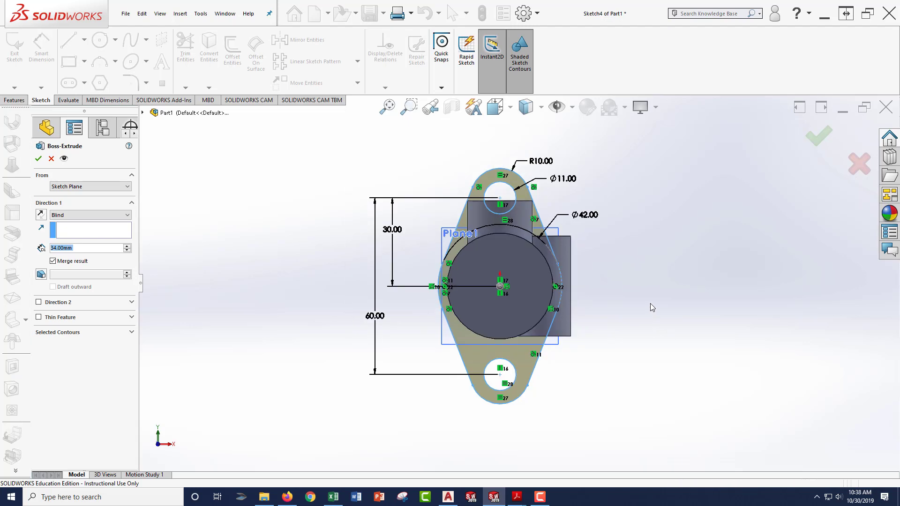
{"action": "mouse_move", "coordinate": [650, 303]}
{"action": "middle_mouse_down"}
{"action": "mouse_move", "coordinate": [714, 307]}
{"action": "mouse_move", "coordinate": [721, 317]}
{"action": "mouse_move", "coordinate": [701, 323]}
{"action": "mouse_move", "coordinate": [703, 336]}
{"action": "middle_mouse_up"}
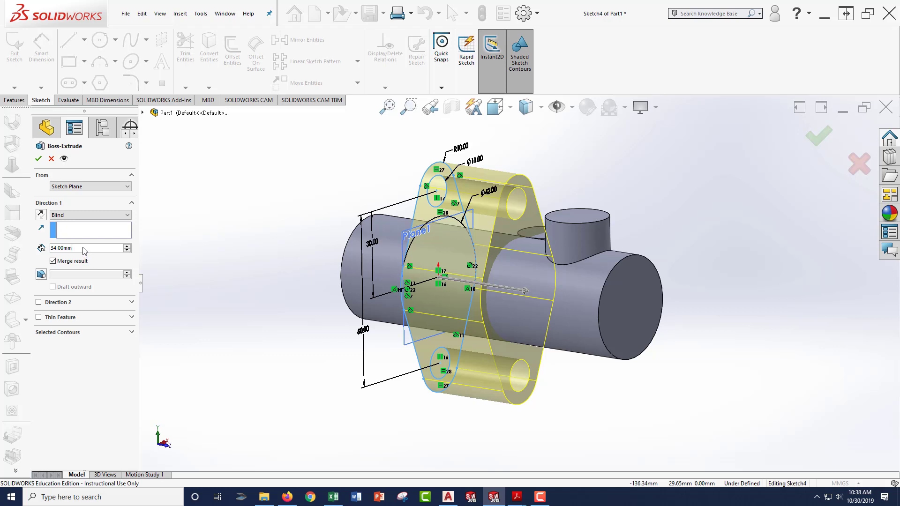
{"action": "double_click", "coordinate": [85, 251]}
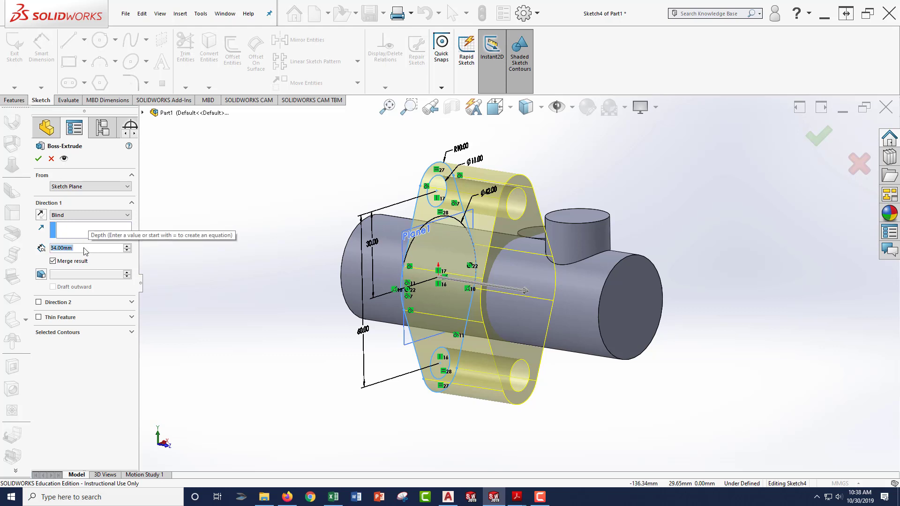
{"action": "type", "text": "10"}
{"action": "key", "text": "Return"}
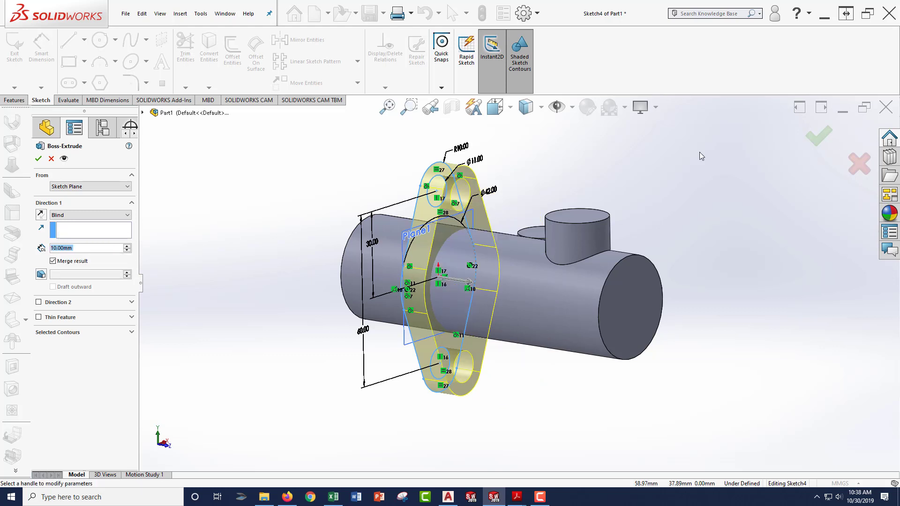
{"action": "middle_click_drag", "start_coordinate": [785, 162], "coordinate": [732, 191]}
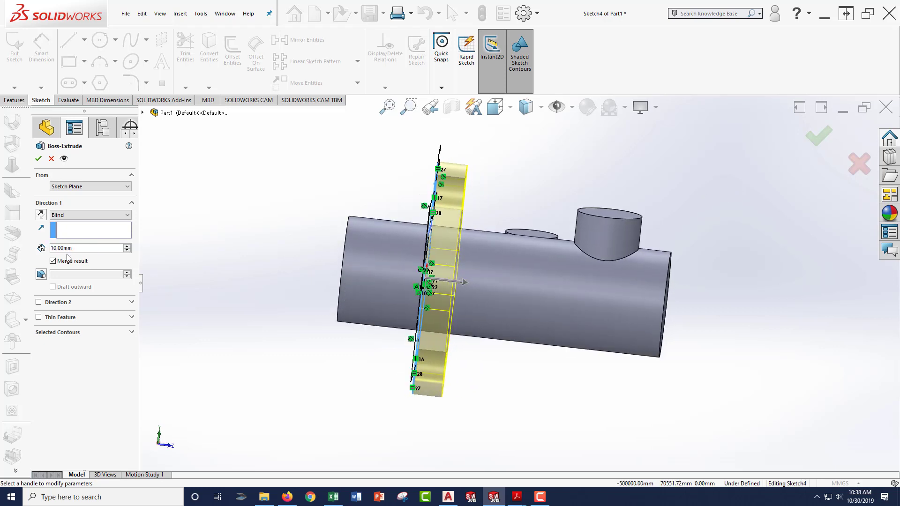
{"action": "left_click", "coordinate": [40, 215]}
{"action": "left_click", "coordinate": [38, 159]}
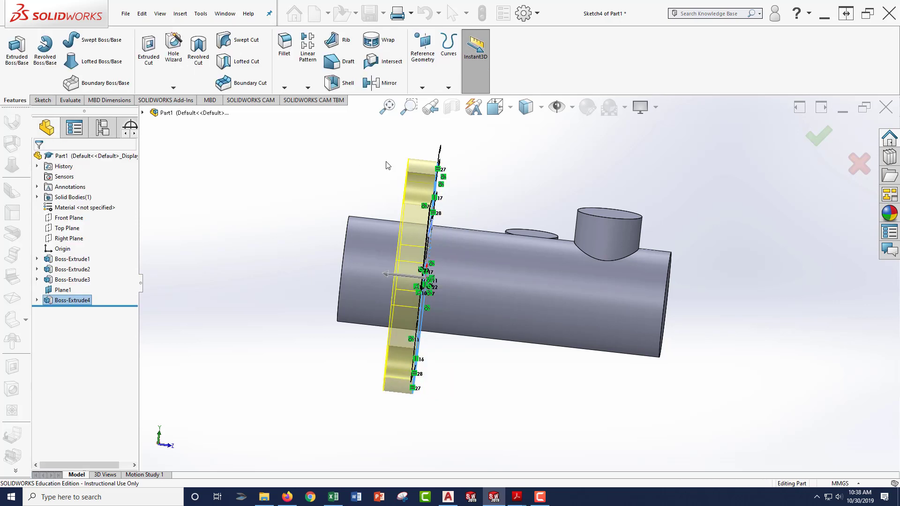
{"action": "middle_click_drag", "start_coordinate": [537, 157], "coordinate": [400, 185]}
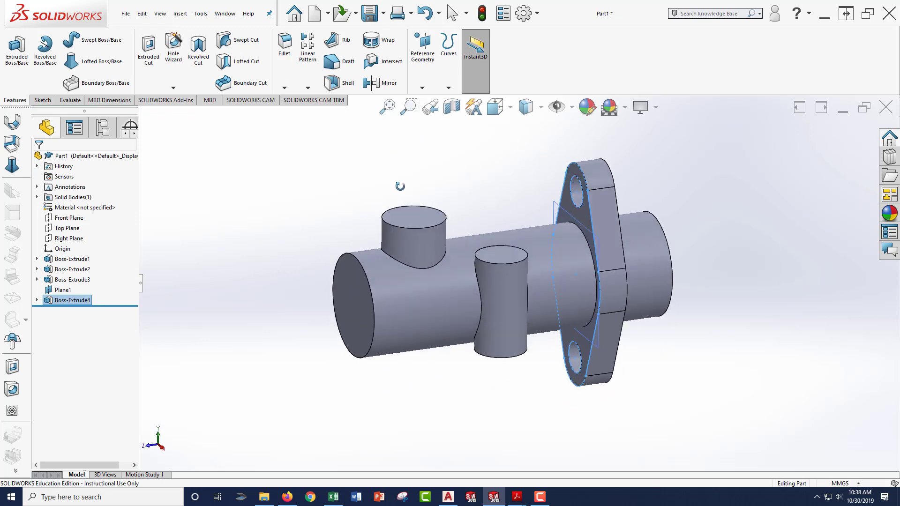
{"action": "left_click", "coordinate": [538, 165]}
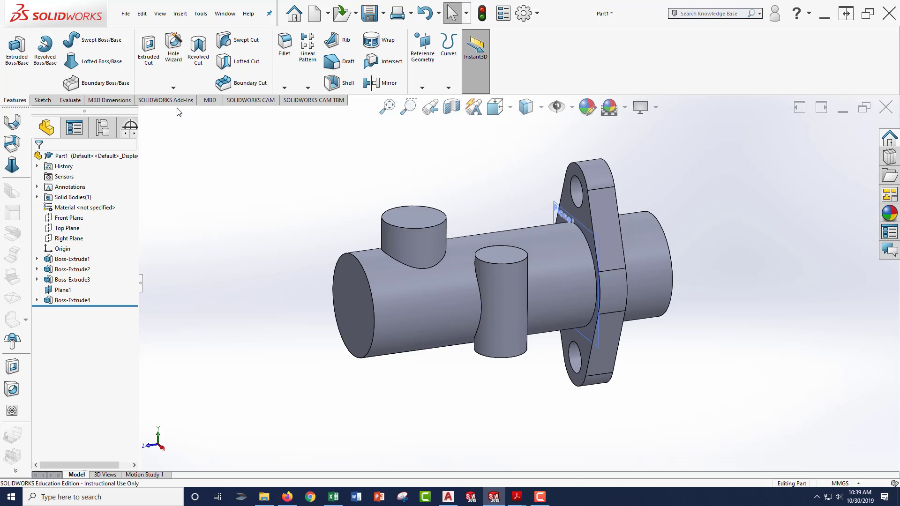
Step: Start a Revolved Cut sketch on the Right Plane in the right view and consult Section B-B in the 5-housing PDF drawing
{"action": "left_click", "coordinate": [199, 61]}
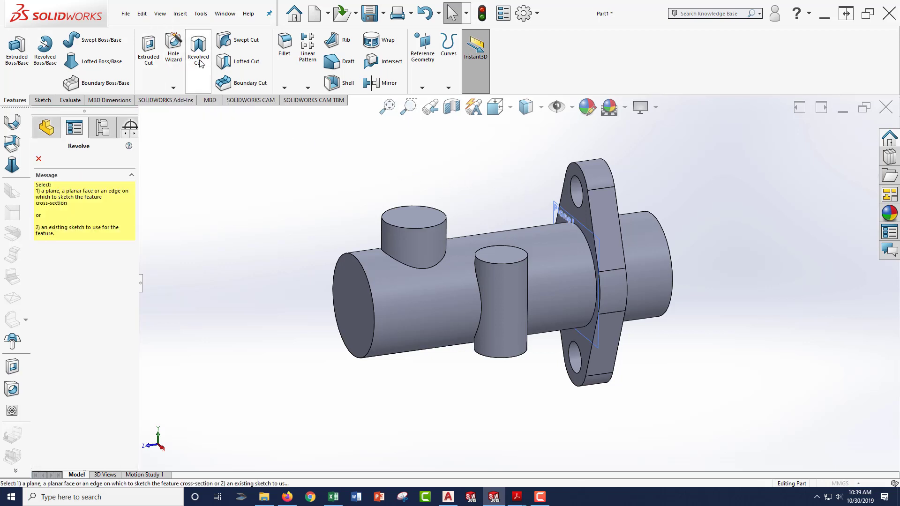
{"action": "left_click", "coordinate": [142, 113]}
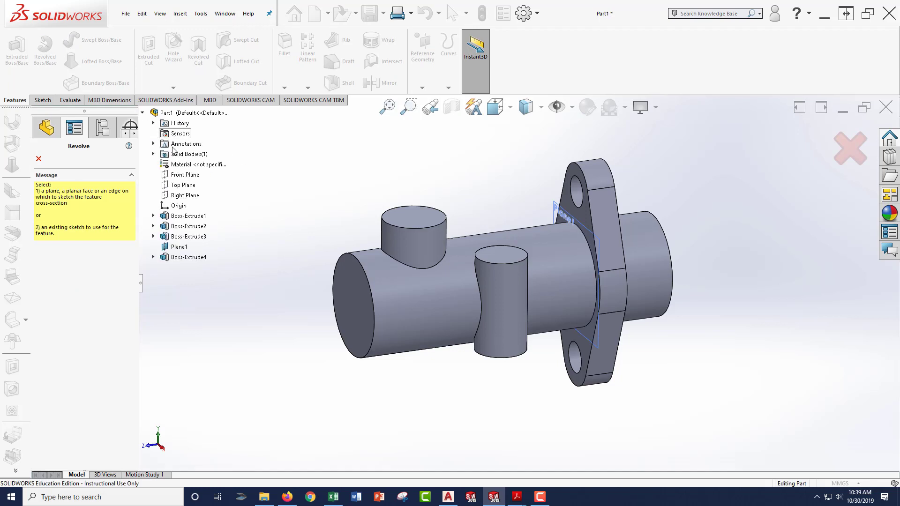
{"action": "left_click", "coordinate": [180, 197]}
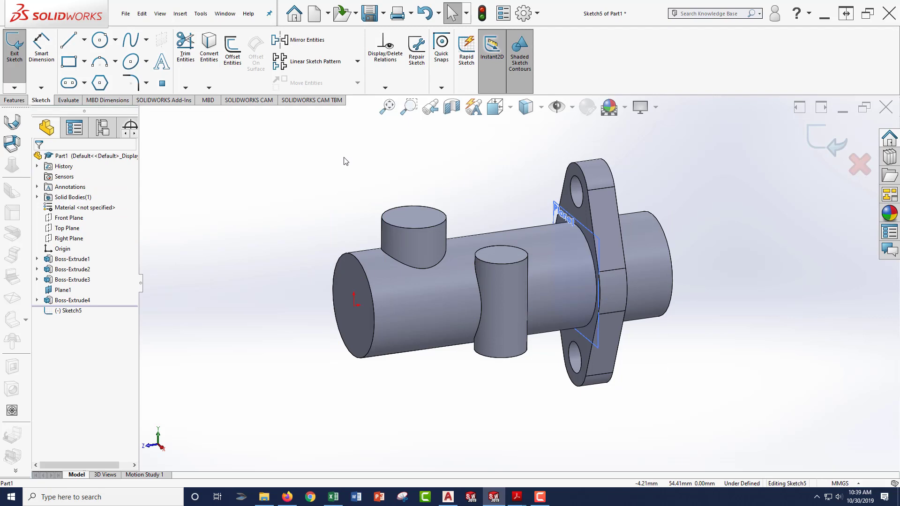
{"action": "key", "text": "space"}
{"action": "left_click", "coordinate": [636, 181]}
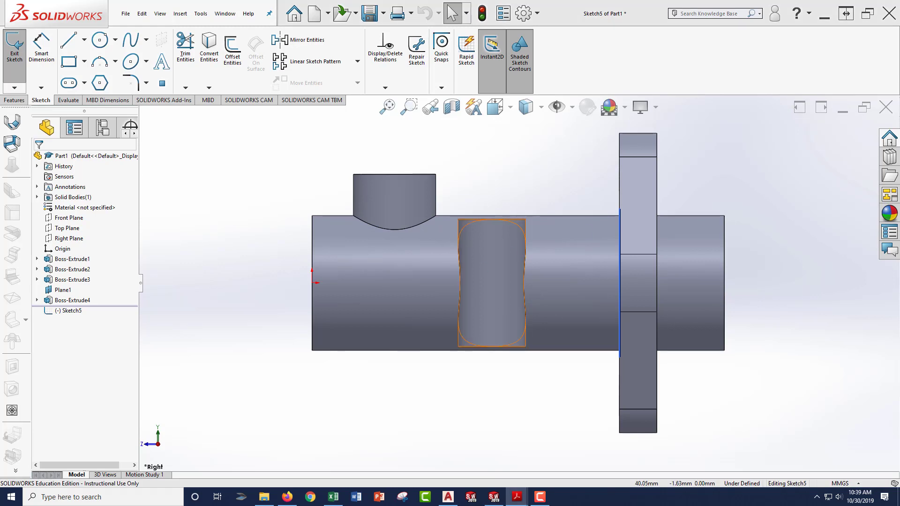
{"action": "left_click_drag", "start_coordinate": [899, 115], "coordinate": [470, 1]}
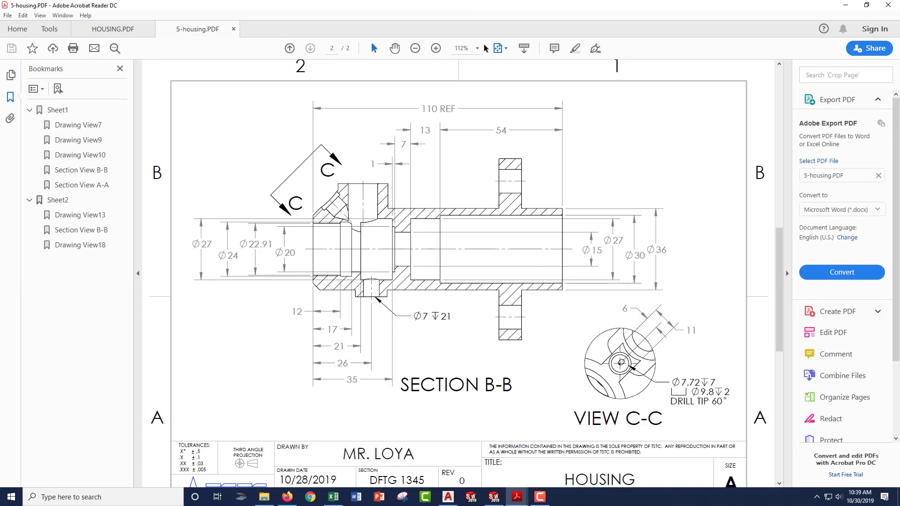
{"action": "double_click", "coordinate": [490, 13]}
{"action": "left_click_drag", "start_coordinate": [482, 70], "coordinate": [899, 131]}
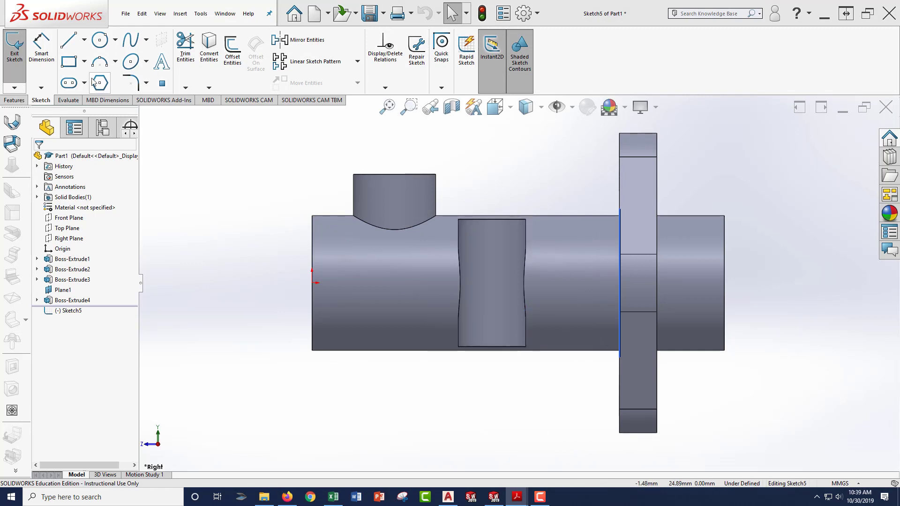
Step: Sketch the bore profile's first lines below the axis from the origin end face: about 15 mm horizontal, a shallow groove, a raised land and a drop
{"action": "left_click", "coordinate": [68, 39]}
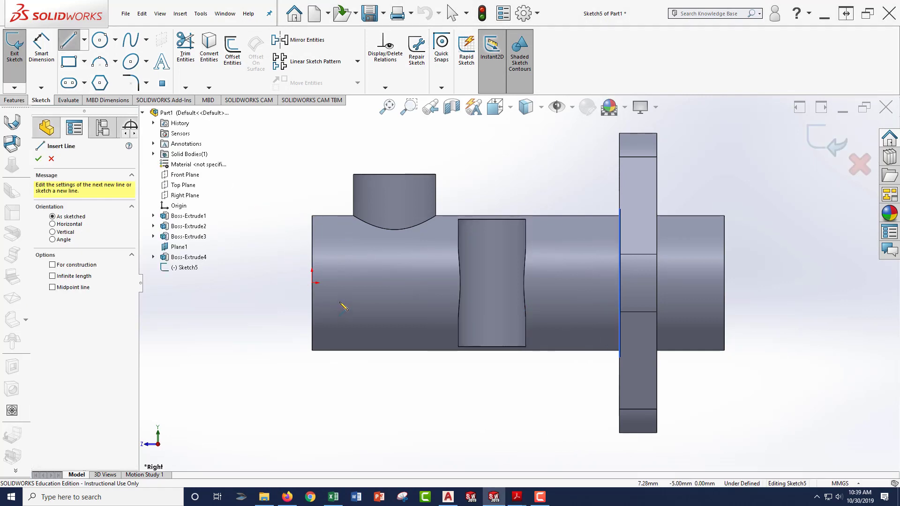
{"action": "left_click", "coordinate": [313, 325]}
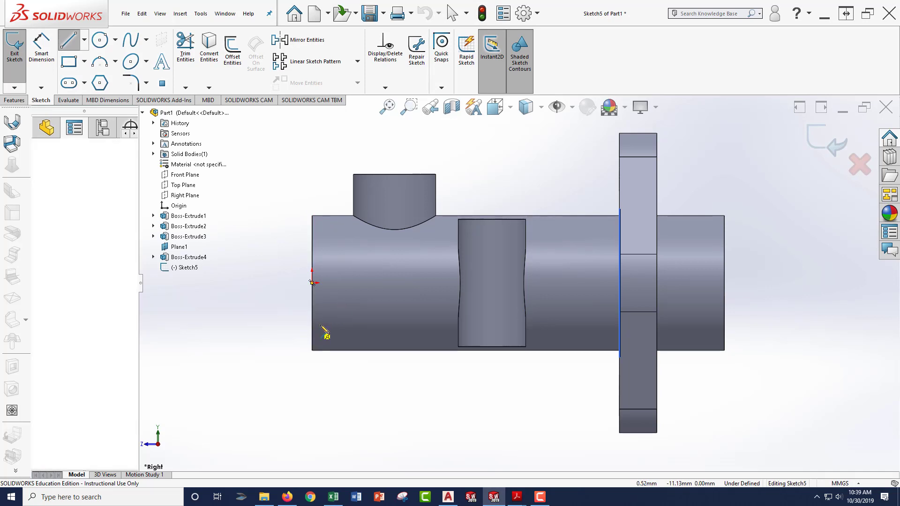
{"action": "left_click", "coordinate": [369, 324]}
{"action": "scroll", "coordinate": [375, 333], "scroll_direction": "up", "scroll_amount": 1}
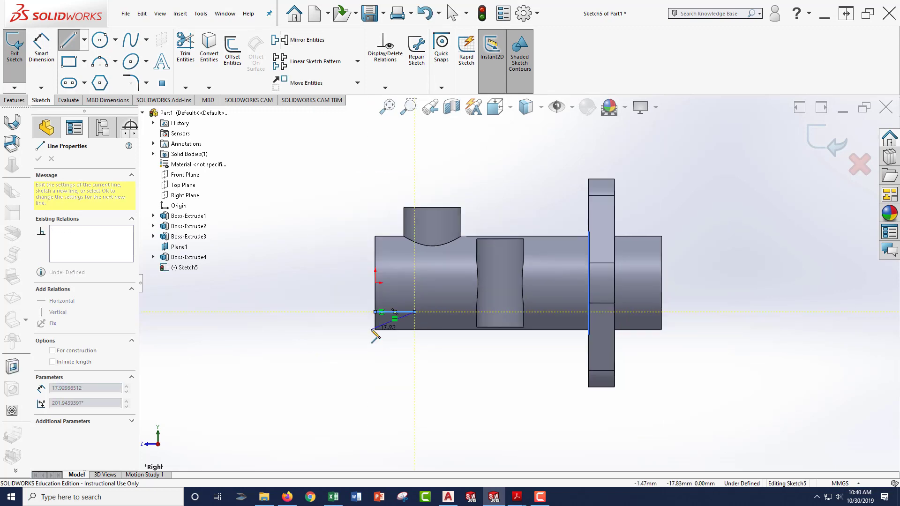
{"action": "scroll", "coordinate": [412, 319], "scroll_direction": "down", "scroll_amount": 5}
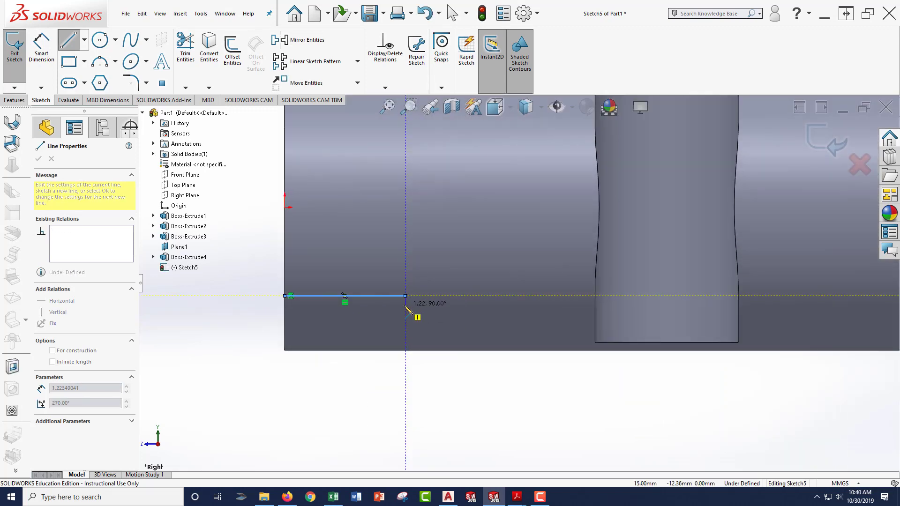
{"action": "left_click", "coordinate": [407, 305]}
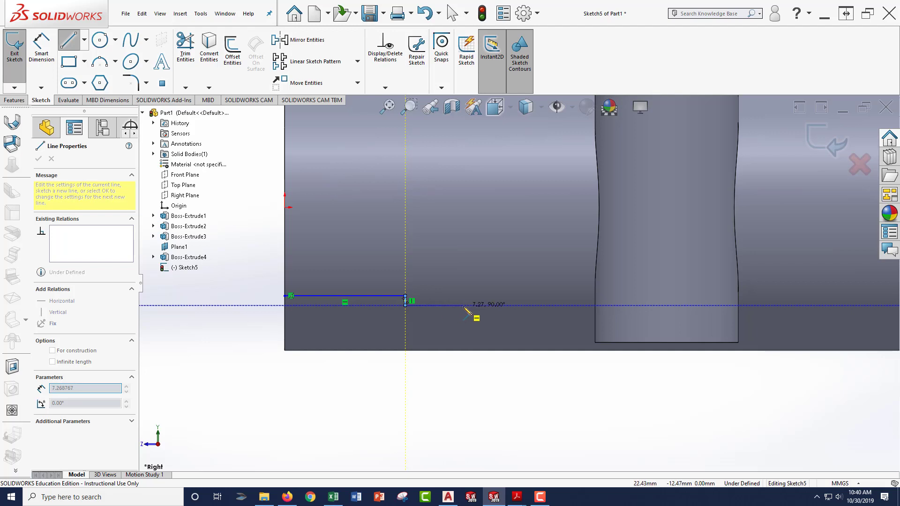
{"action": "left_click", "coordinate": [438, 305]}
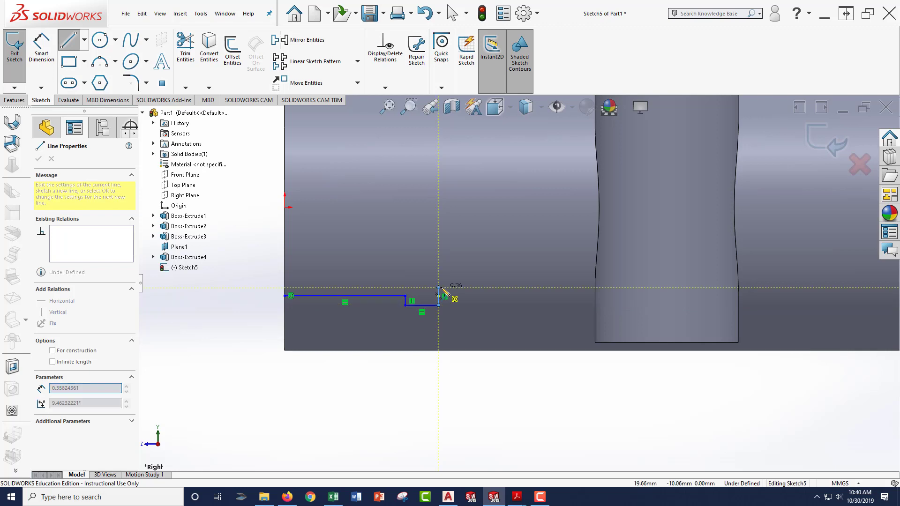
{"action": "left_click", "coordinate": [474, 287]}
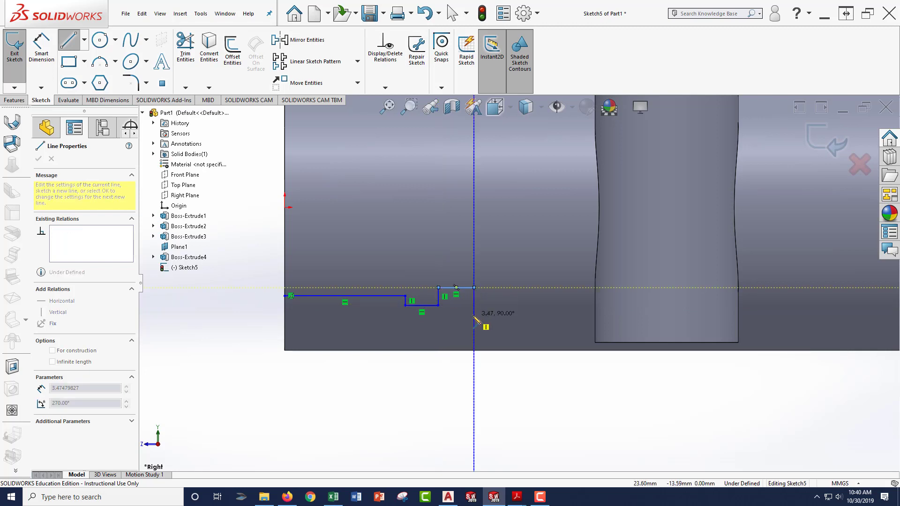
{"action": "left_click", "coordinate": [474, 315]}
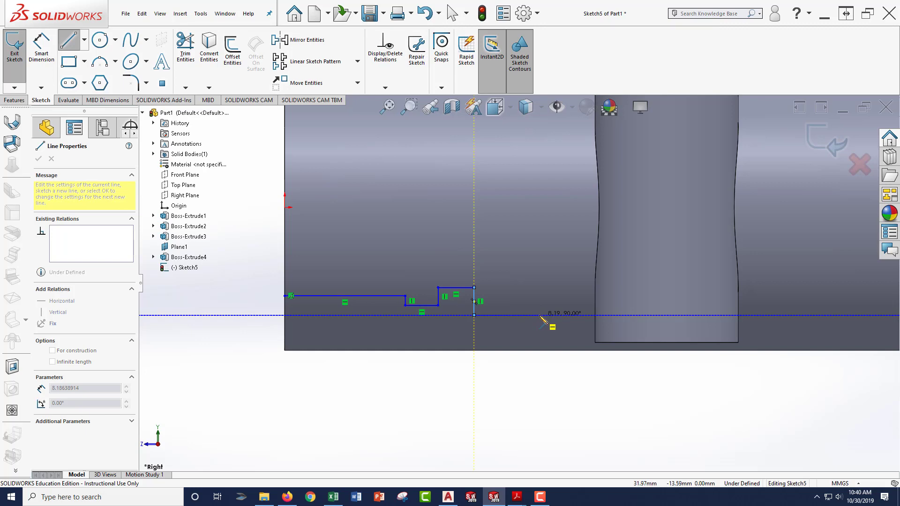
Step: Continue the profile with a horizontal line about 9 mm long, two rises towards the axis, a short land, a deep drop and another horizontal line
{"action": "scroll", "coordinate": [541, 317], "scroll_direction": "up", "scroll_amount": 4}
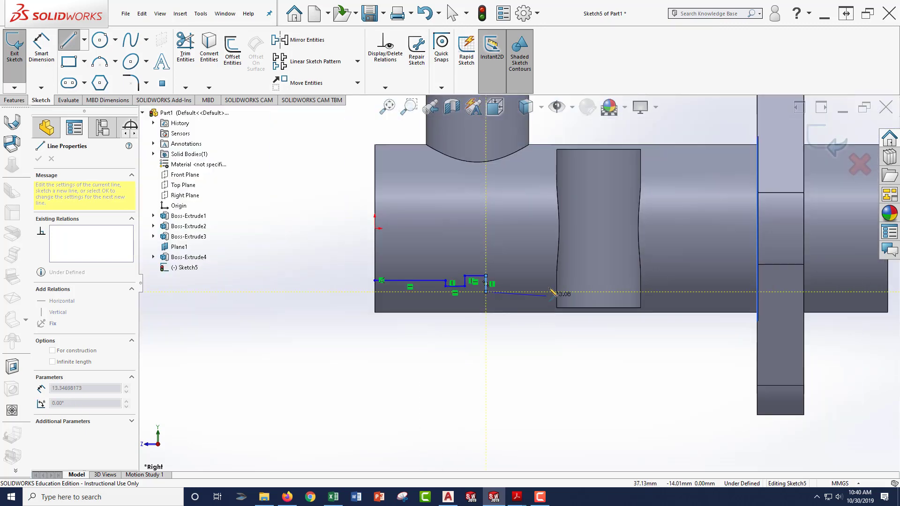
{"action": "scroll", "coordinate": [544, 297], "scroll_direction": "down", "scroll_amount": 4}
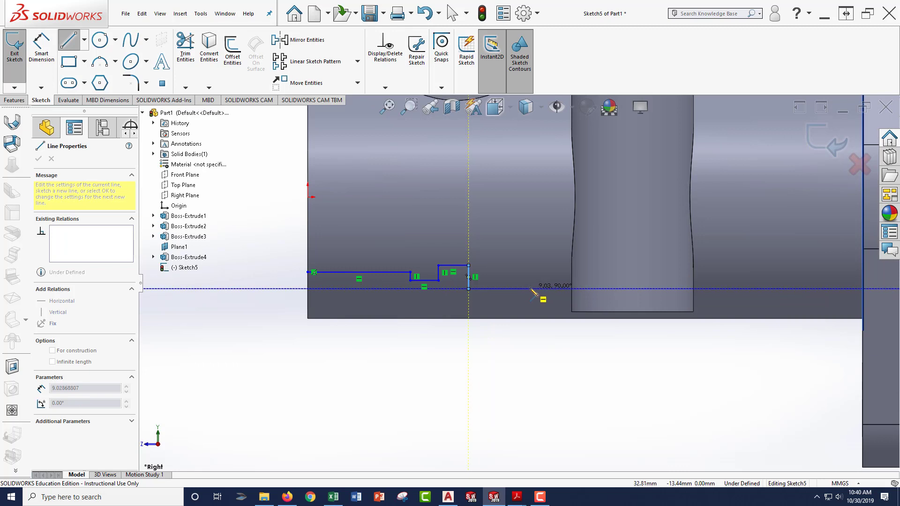
{"action": "left_click", "coordinate": [530, 288]}
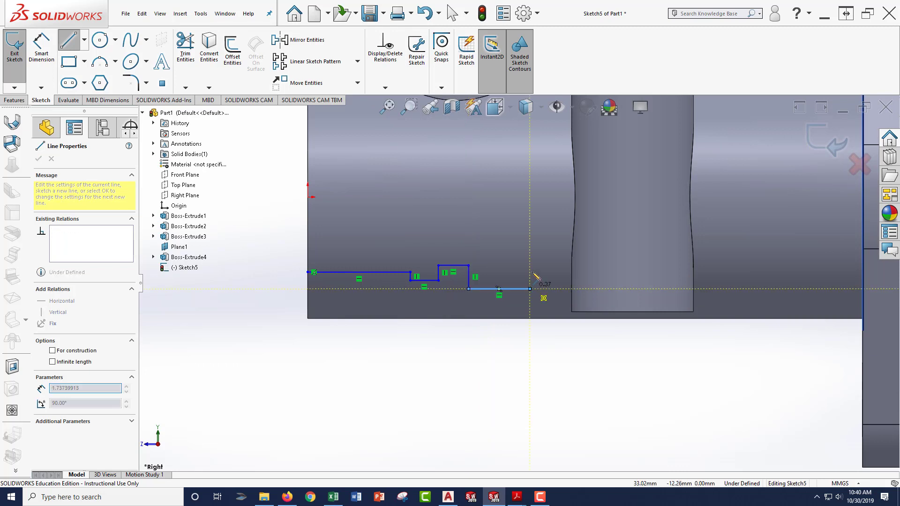
{"action": "left_click", "coordinate": [530, 248]}
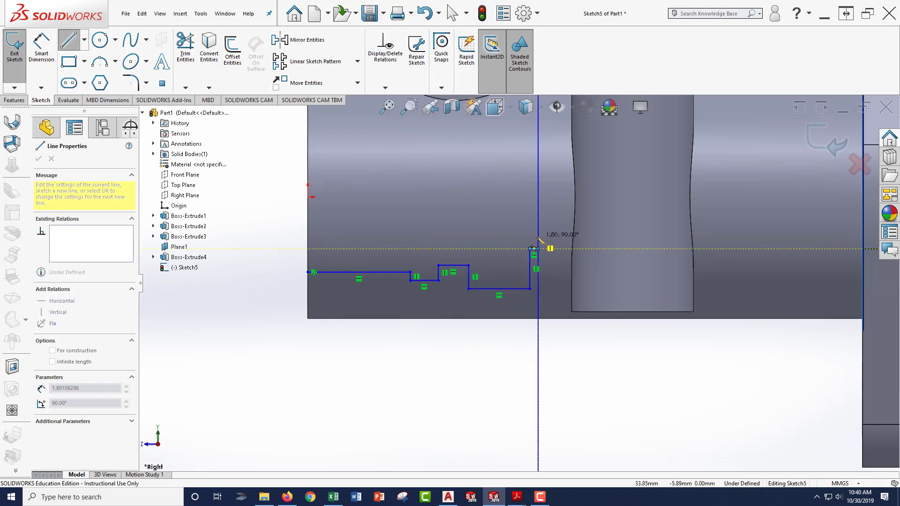
{"action": "left_click", "coordinate": [537, 237]}
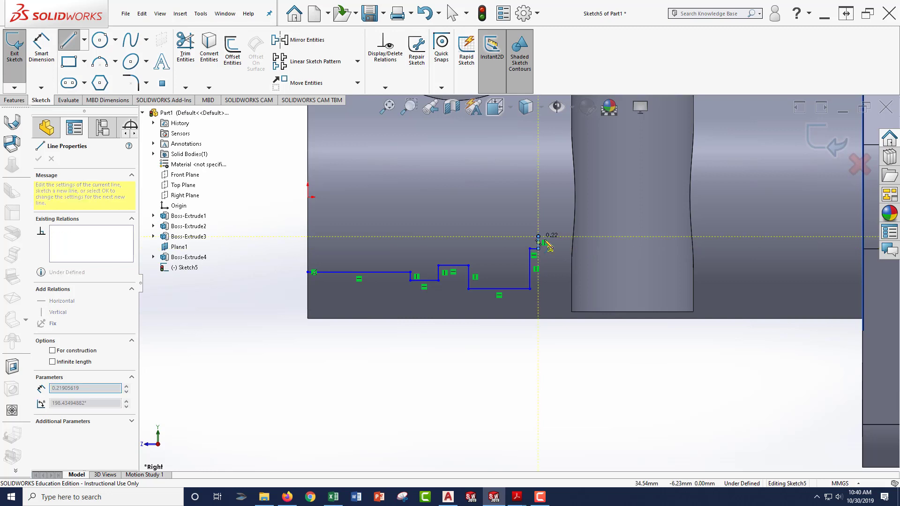
{"action": "left_click", "coordinate": [586, 236]}
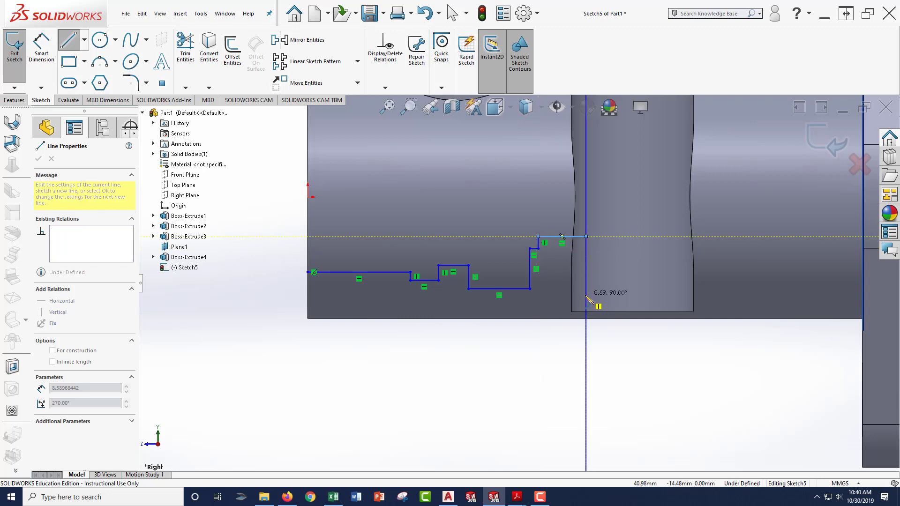
{"action": "left_click", "coordinate": [586, 294]}
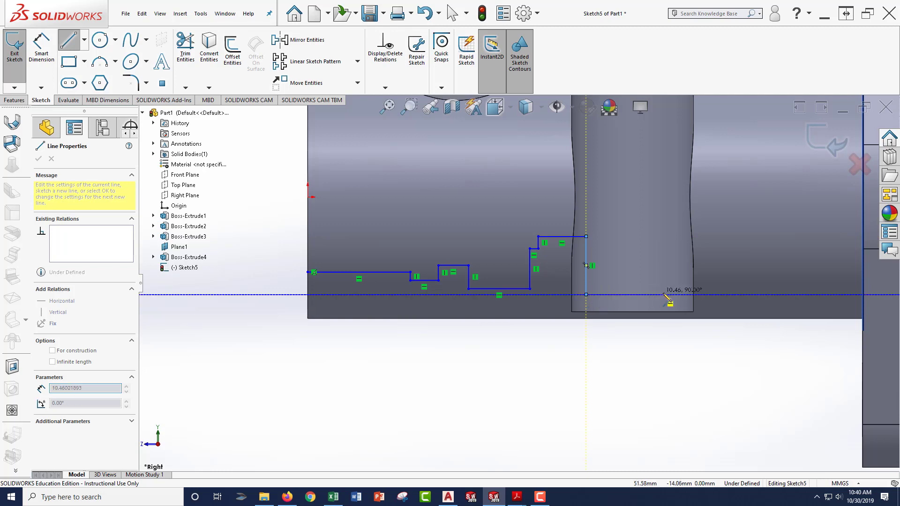
{"action": "left_click", "coordinate": [666, 294]}
Step: Extend the profile with a slightly deeper horizontal line to the far end face, and close it along the axis and origin end face
{"action": "scroll", "coordinate": [520, 286], "scroll_direction": "up", "scroll_amount": 3}
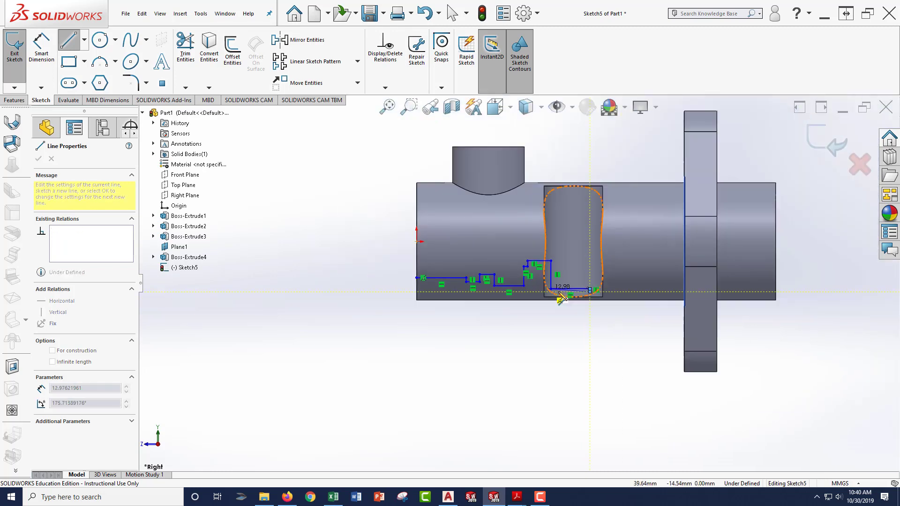
{"action": "left_click", "coordinate": [775, 292]}
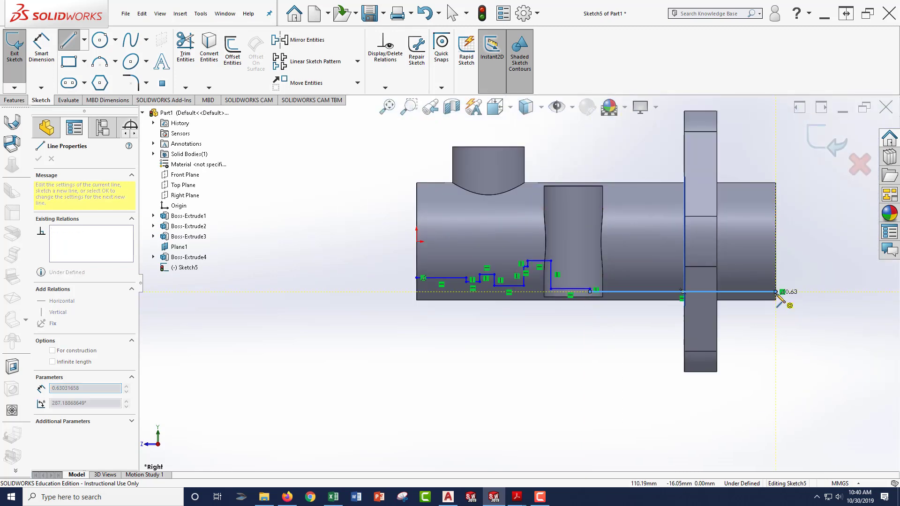
{"action": "left_click", "coordinate": [775, 241]}
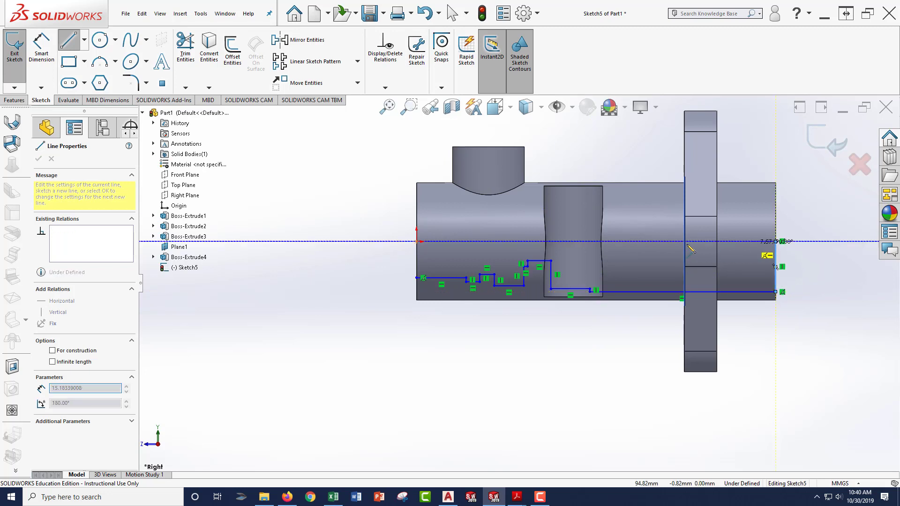
{"action": "left_click", "coordinate": [416, 241]}
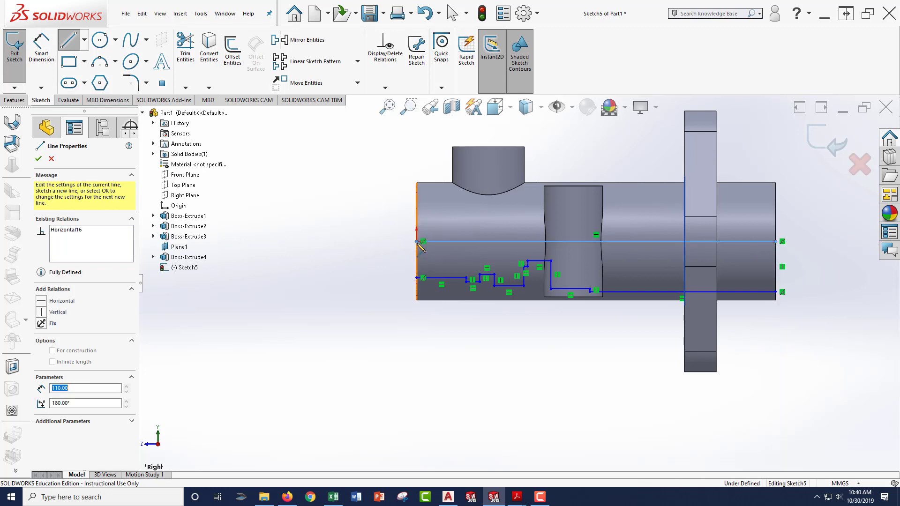
{"action": "left_click", "coordinate": [416, 278]}
{"action": "key", "text": "Escape"}
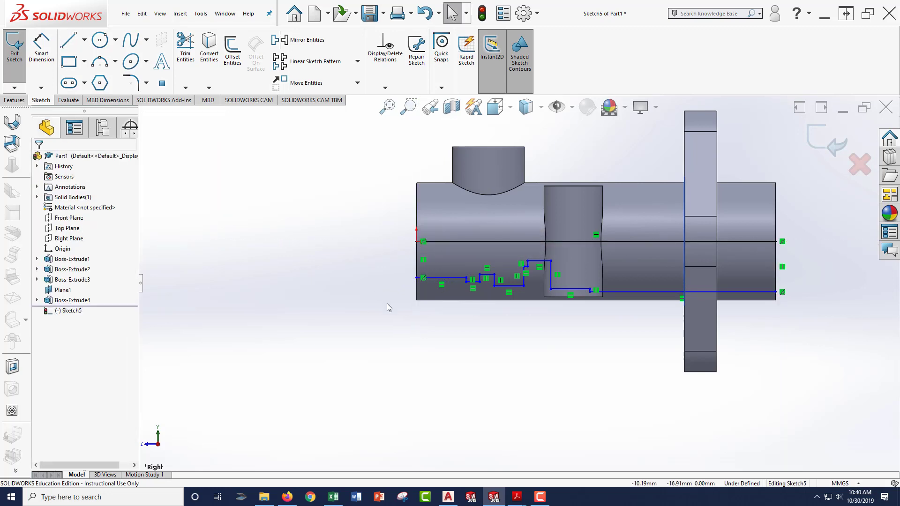
Step: Draw a horizontal centerline along the cylinder's axis, extending beyond both end faces
{"action": "scroll", "coordinate": [682, 281], "scroll_direction": "down", "scroll_amount": 2}
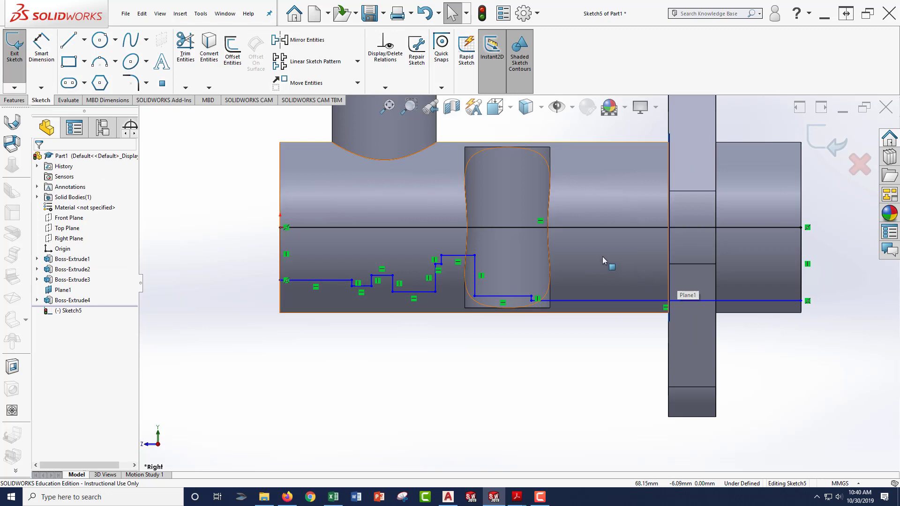
{"action": "scroll", "coordinate": [602, 257], "scroll_direction": "up", "scroll_amount": 1}
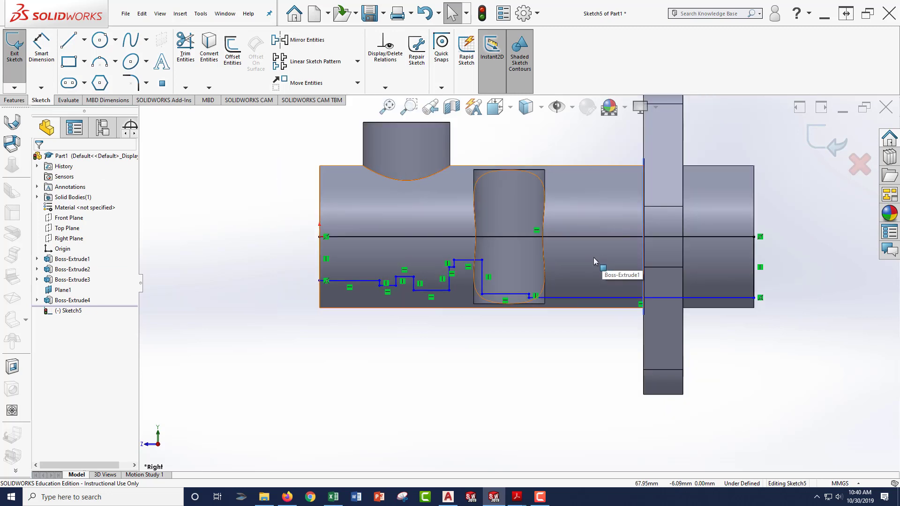
{"action": "left_click", "coordinate": [84, 40]}
{"action": "left_click", "coordinate": [98, 68]}
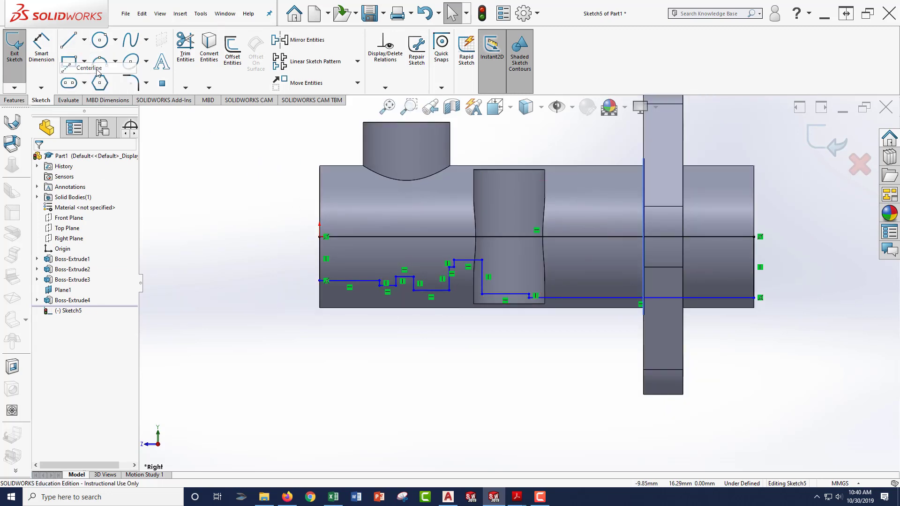
{"action": "left_click", "coordinate": [285, 237]}
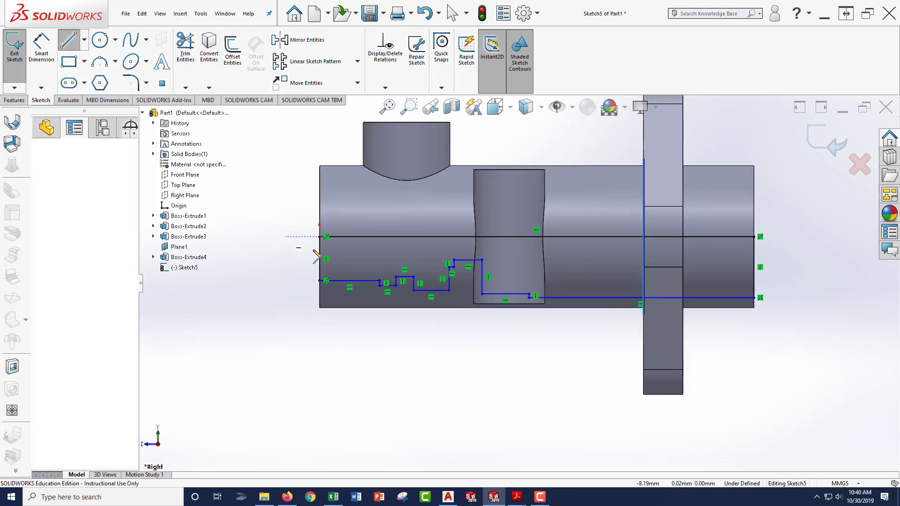
{"action": "left_click", "coordinate": [808, 237]}
{"action": "key", "text": "Escape"}
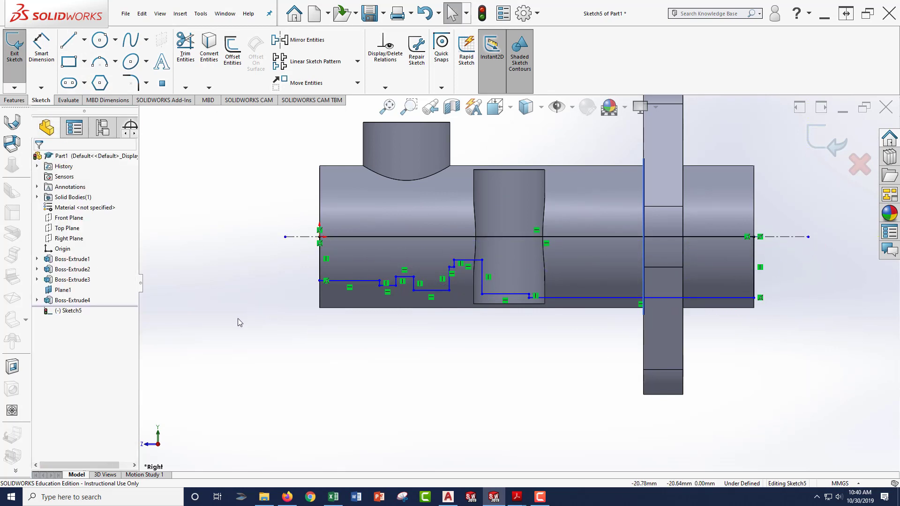
Step: Dimension the distance from the origin end face to the near wall of the bore profile's shallow groove as 12 mm
{"action": "left_click", "coordinate": [43, 59]}
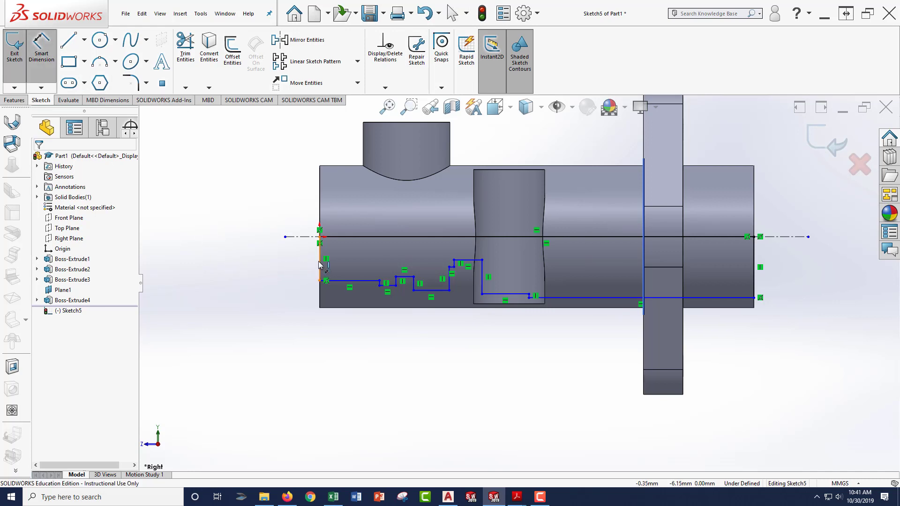
{"action": "left_click", "coordinate": [319, 295]}
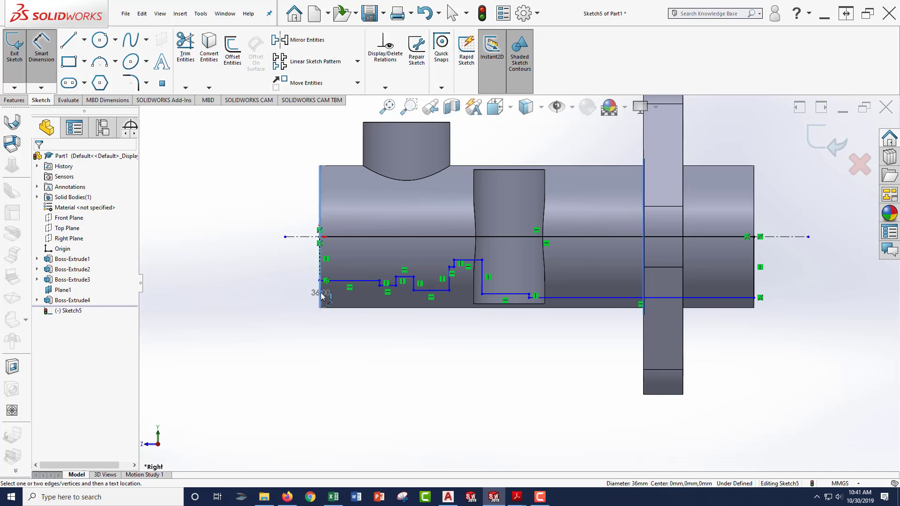
{"action": "scroll", "coordinate": [321, 292], "scroll_direction": "down", "scroll_amount": 3}
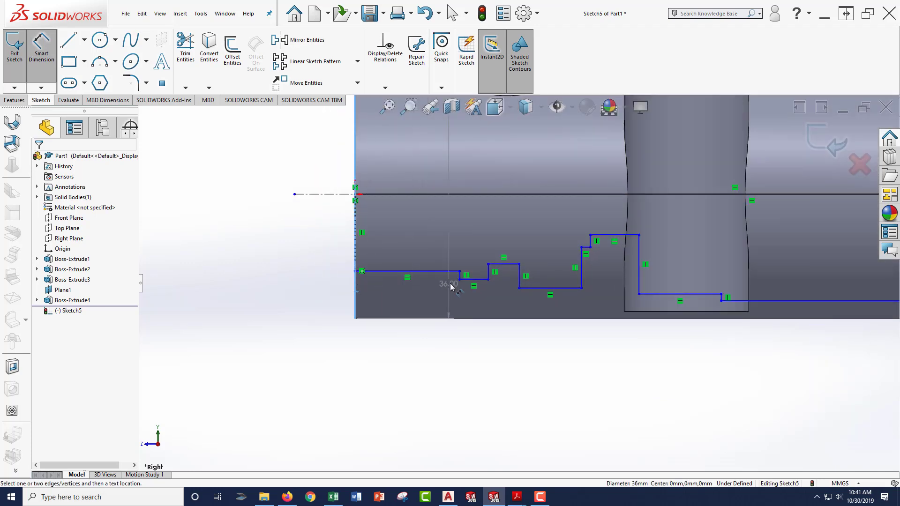
{"action": "left_click", "coordinate": [460, 275]}
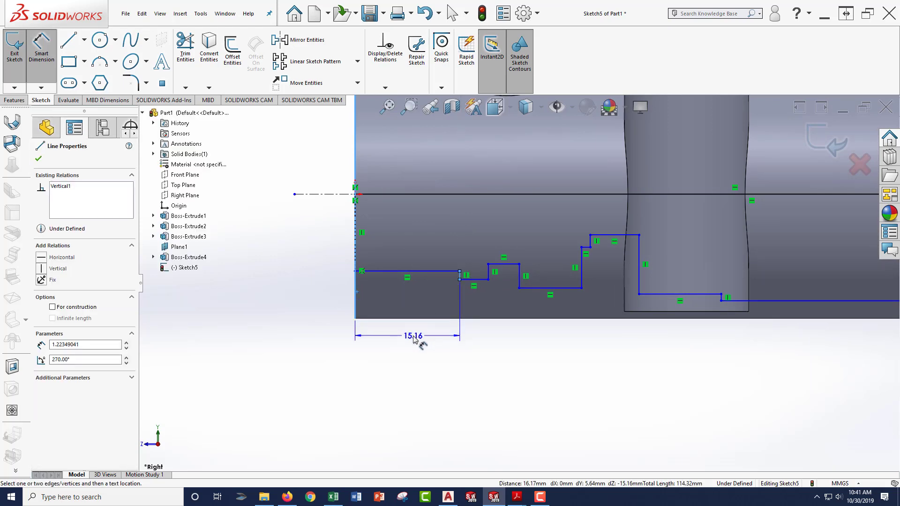
{"action": "left_click", "coordinate": [413, 339]}
{"action": "type", "text": "12"}
{"action": "key", "text": "Return"}
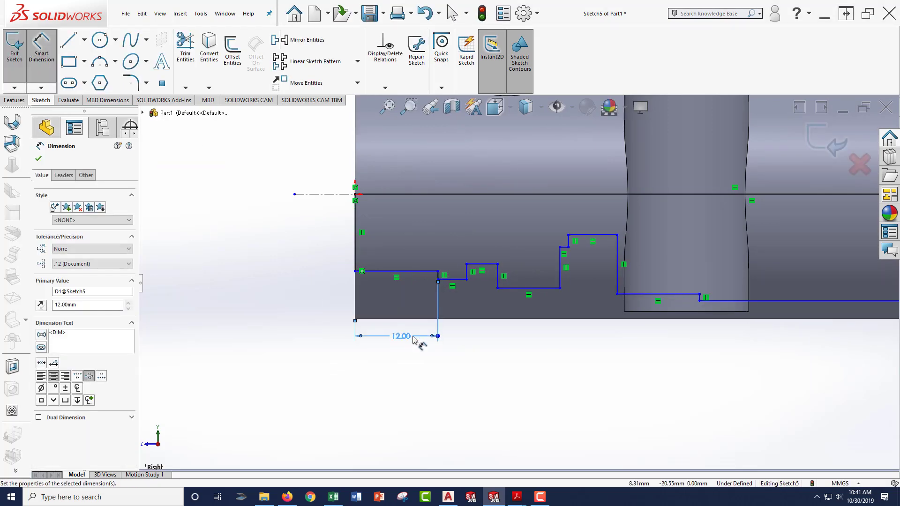
Step: Dimension the distance from the origin end face to the shallow groove's far wall as 17 mm
{"action": "left_click", "coordinate": [356, 307]}
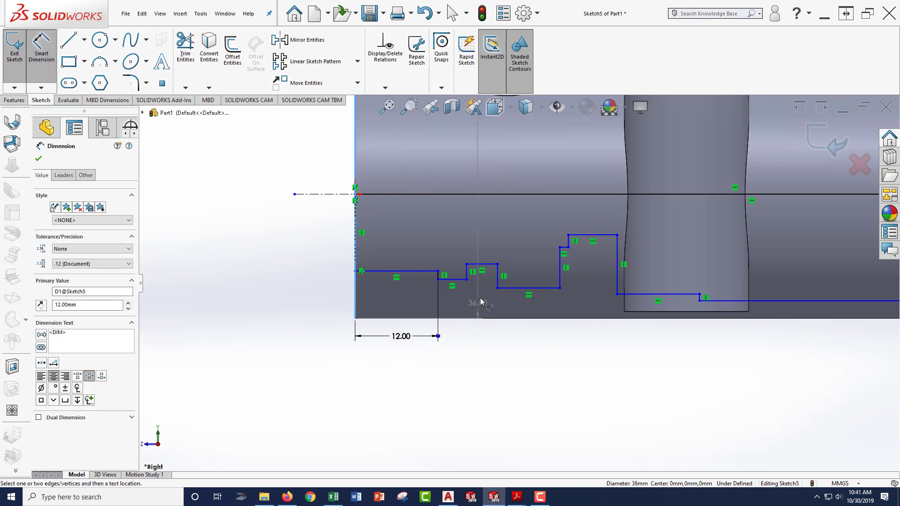
{"action": "left_click", "coordinate": [466, 274]}
{"action": "left_click", "coordinate": [413, 352]}
{"action": "type", "text": "17"}
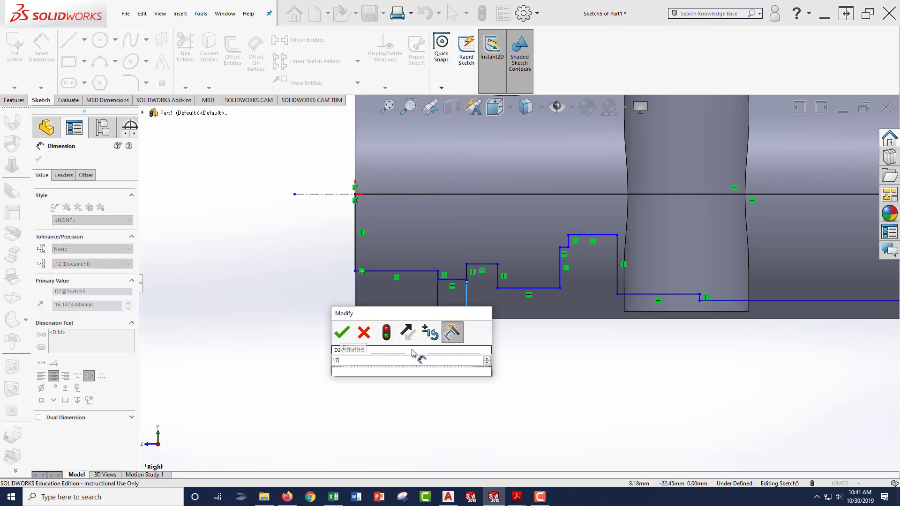
{"action": "key", "text": "Return"}
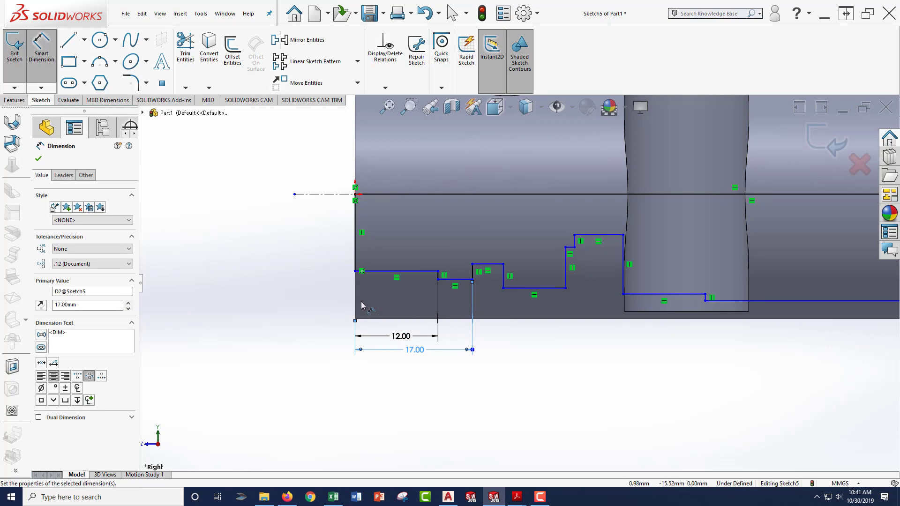
Step: Dimension the distance from the origin end face to the far edge of the raised land as 21 mm
{"action": "left_click", "coordinate": [357, 305]}
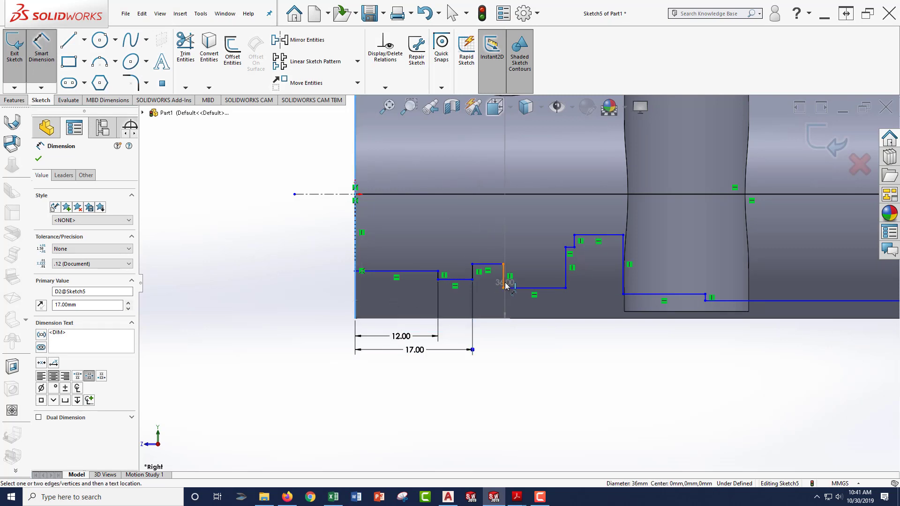
{"action": "left_click", "coordinate": [504, 281]}
{"action": "left_click", "coordinate": [443, 372]}
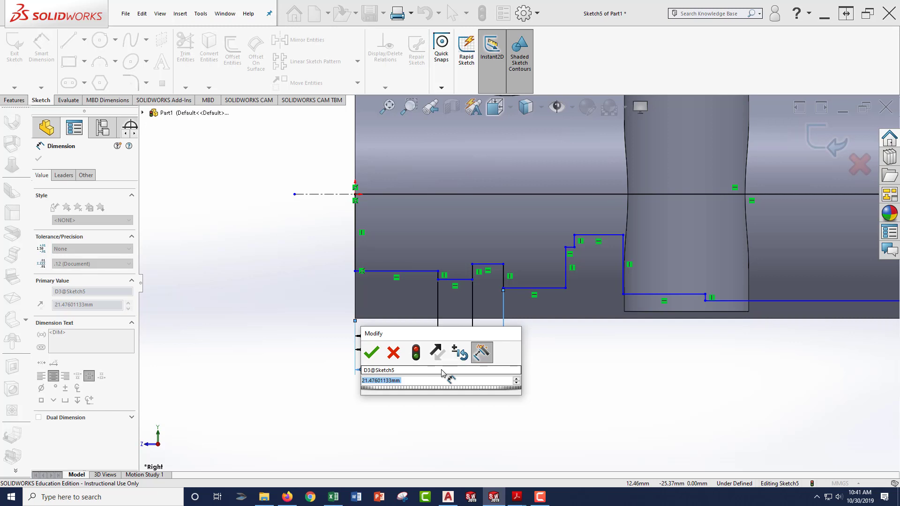
{"action": "type", "text": "21"}
{"action": "key", "text": "Return"}
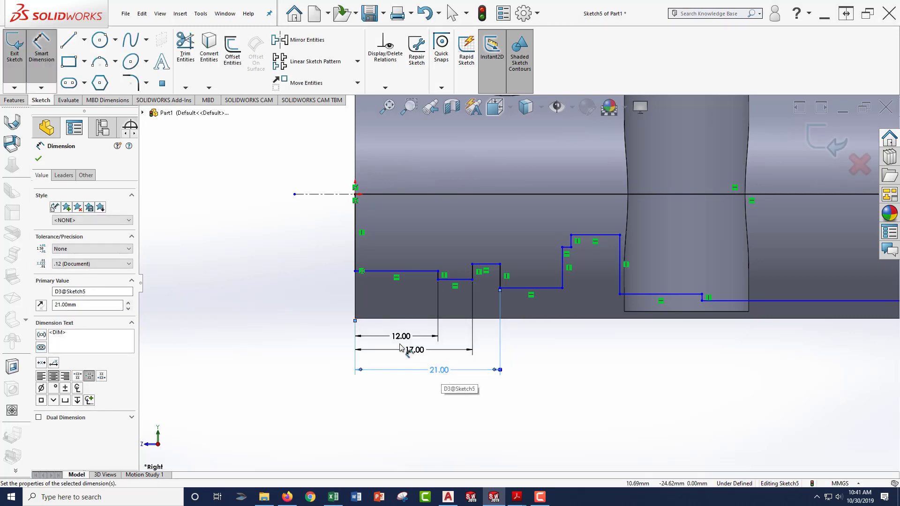
Step: Dimension the distance from the origin end face to the far wall of the recess beyond the raised land as 35 mm
{"action": "left_click", "coordinate": [355, 303]}
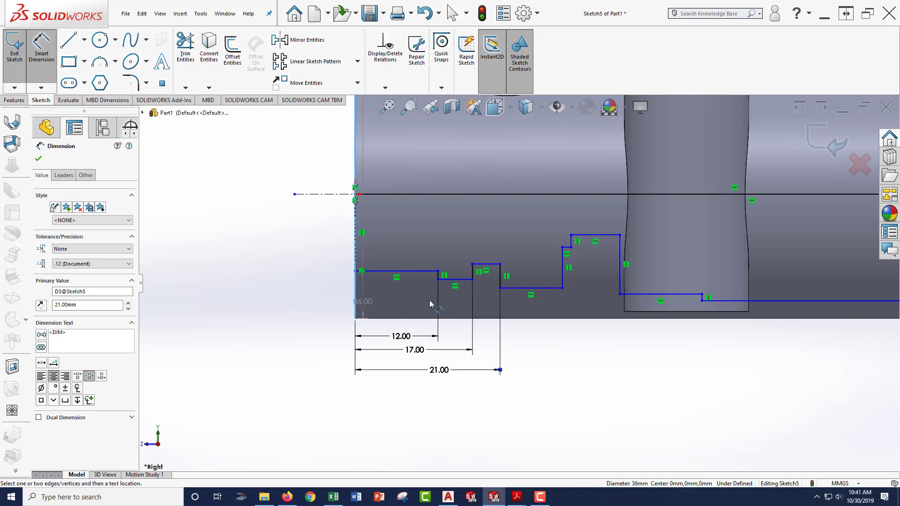
{"action": "left_click", "coordinate": [557, 286]}
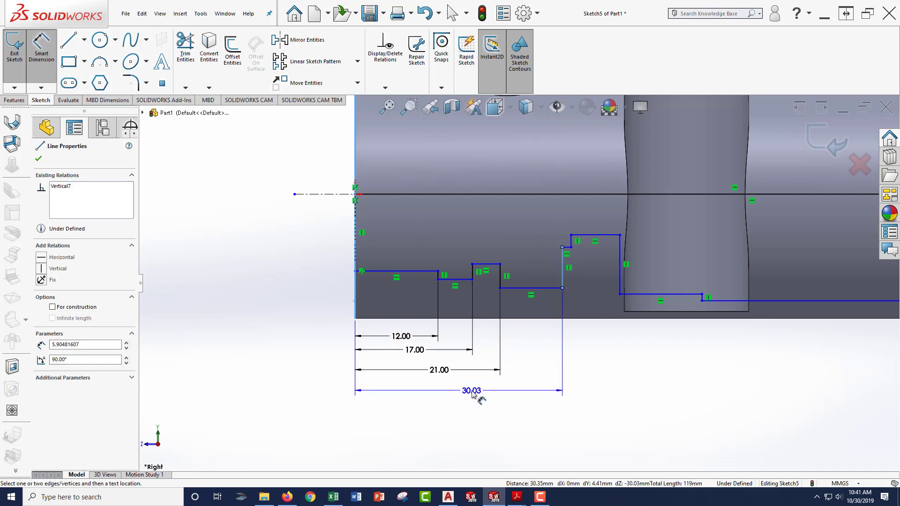
{"action": "left_click", "coordinate": [475, 394]}
{"action": "type", "text": "35"}
{"action": "key", "text": "Return"}
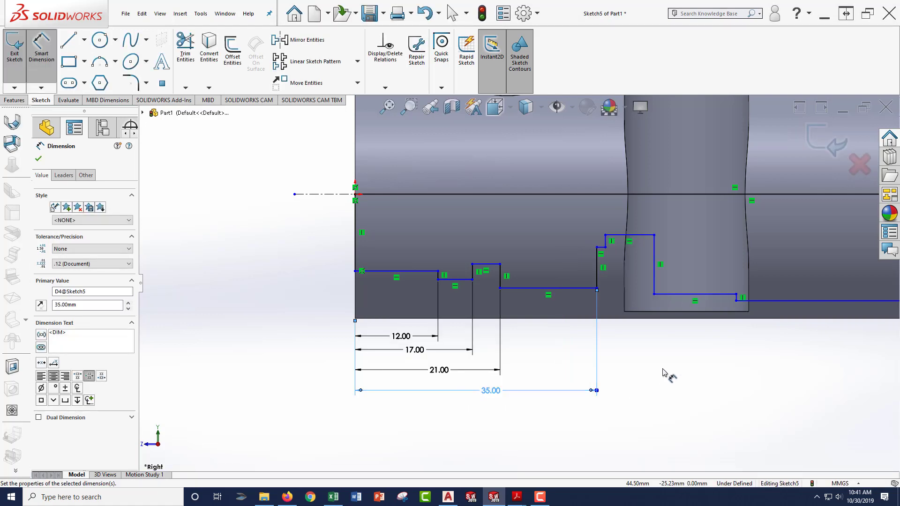
Step: Dimension the small horizontal step after the recess as 1 mm long and the land nearest the axis as 7 mm long
{"action": "scroll", "coordinate": [654, 246], "scroll_direction": "down", "scroll_amount": 2}
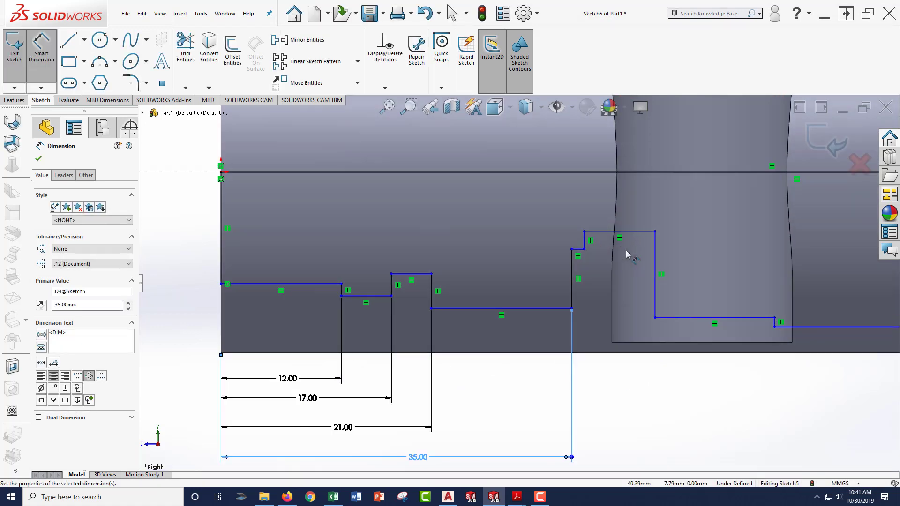
{"action": "left_click", "coordinate": [579, 250]}
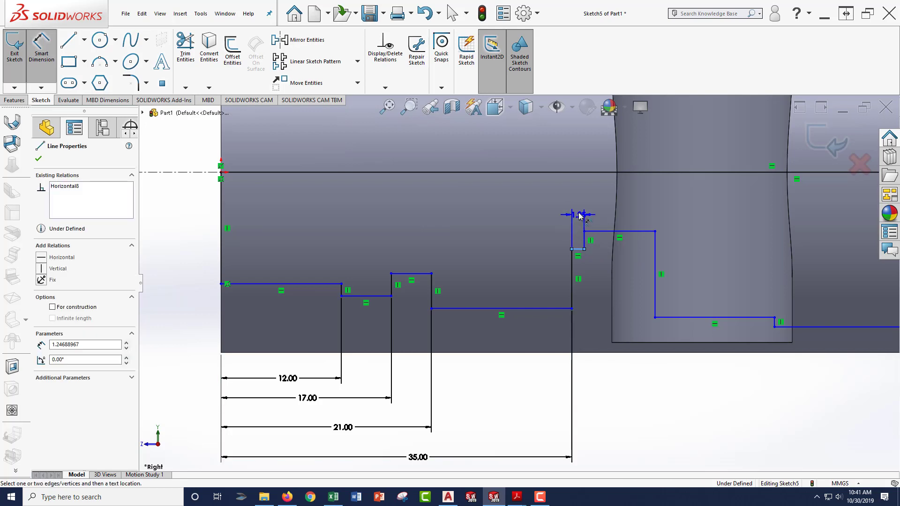
{"action": "left_click", "coordinate": [543, 190]}
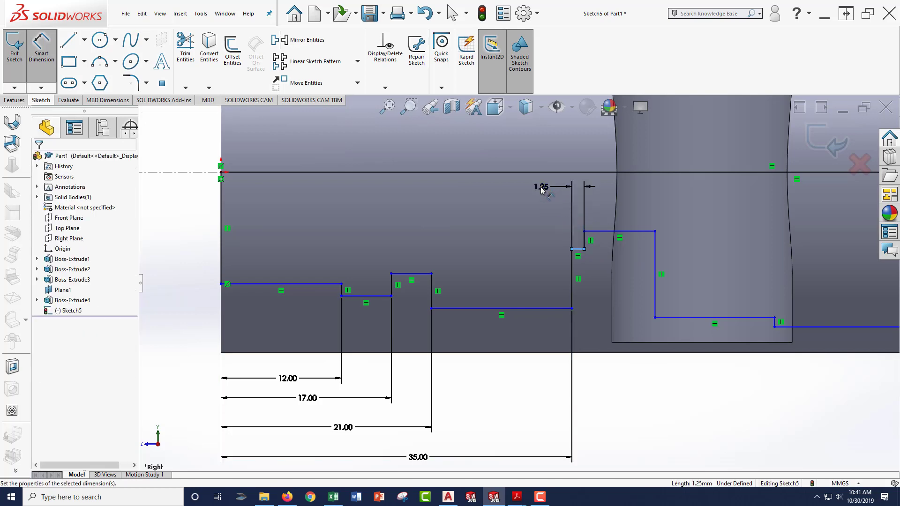
{"action": "type", "text": "1.00mm"}
{"action": "key", "text": "Return"}
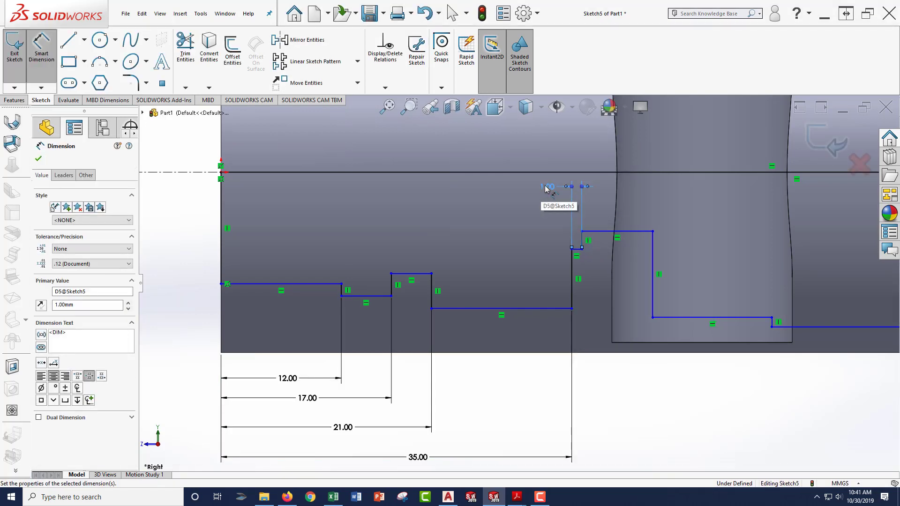
{"action": "left_click", "coordinate": [626, 231]}
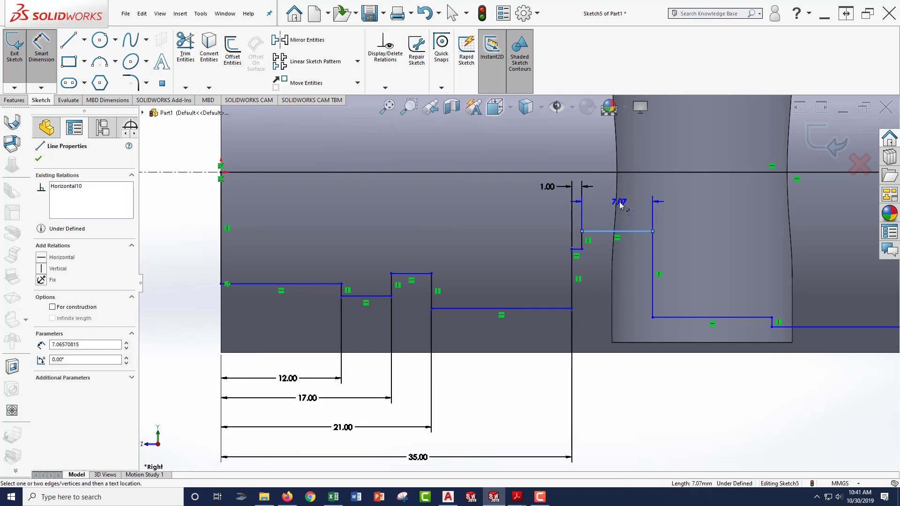
{"action": "left_click", "coordinate": [620, 205]}
{"action": "type", "text": "7"}
{"action": "key", "text": "Return"}
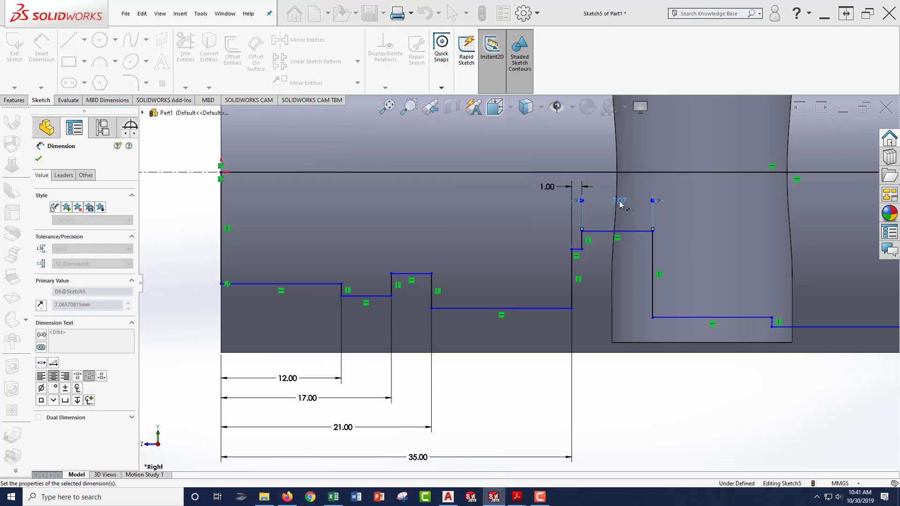
Step: Dimension the horizontal line at the foot of the deep drop as 13 mm long
{"action": "scroll", "coordinate": [575, 215], "scroll_direction": "up", "scroll_amount": 3}
{"action": "scroll", "coordinate": [729, 235], "scroll_direction": "down", "scroll_amount": 2}
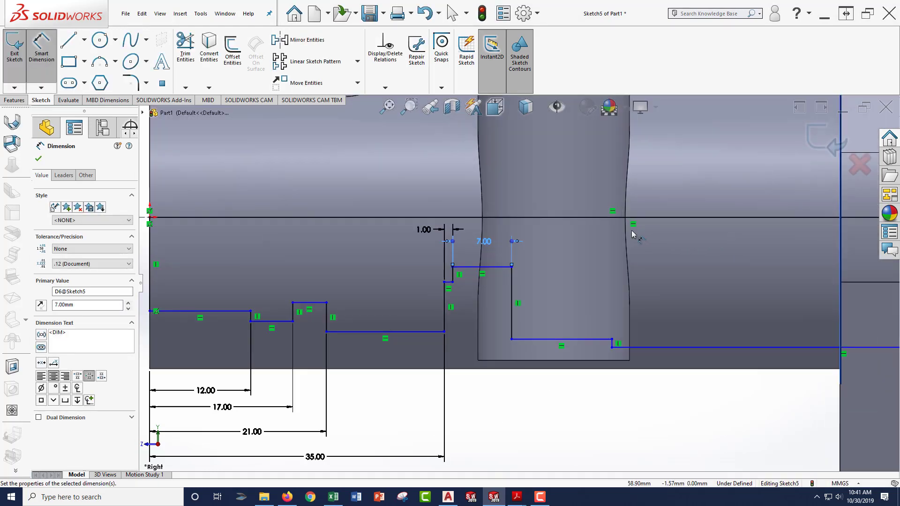
{"action": "left_click", "coordinate": [552, 341]}
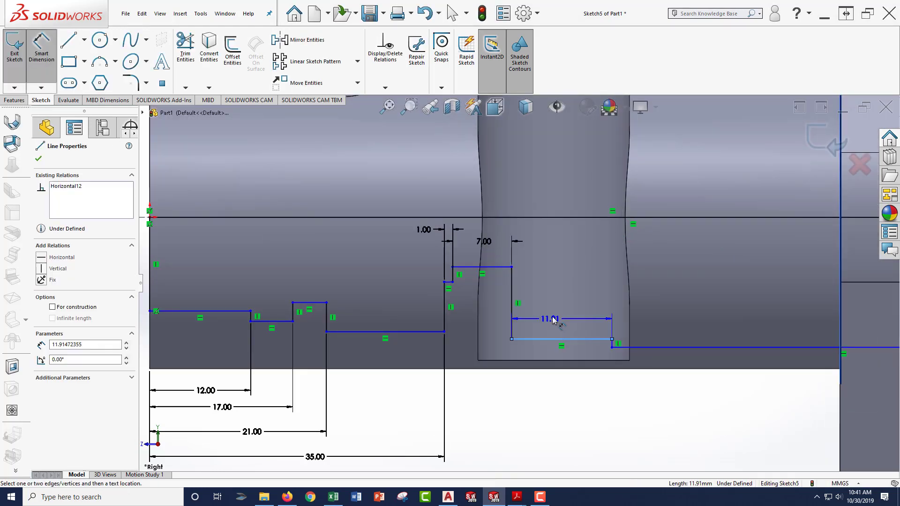
{"action": "left_click", "coordinate": [558, 281]}
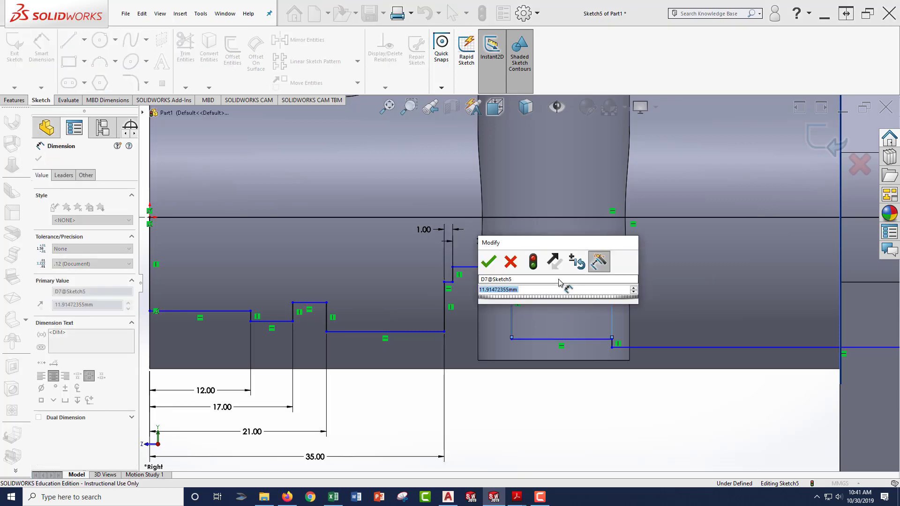
{"action": "type", "text": "13"}
{"action": "key", "text": "Return"}
{"action": "scroll", "coordinate": [525, 290], "scroll_direction": "up", "scroll_amount": 3}
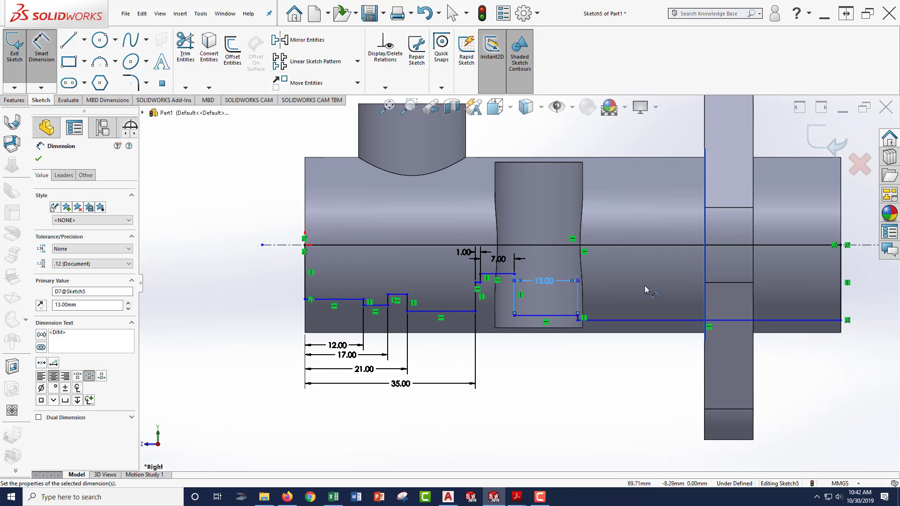
{"action": "left_click", "coordinate": [653, 321]}
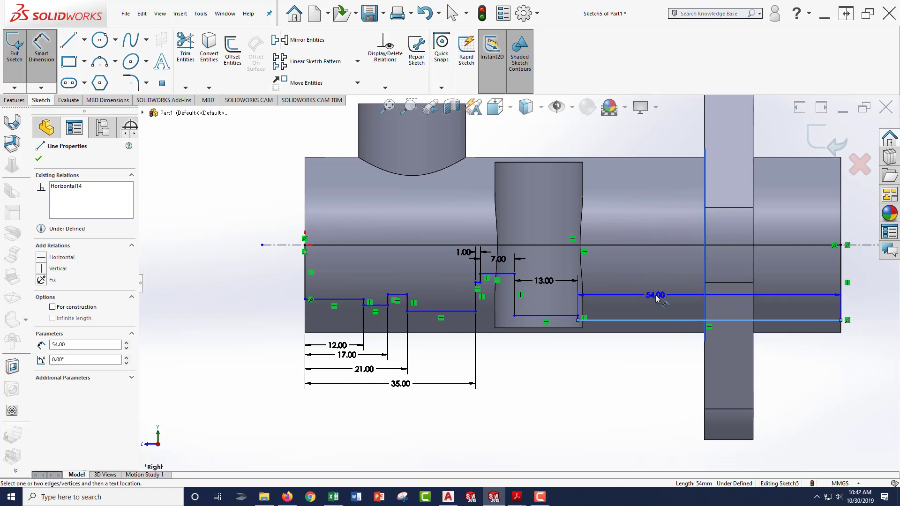
{"action": "left_click", "coordinate": [656, 294]}
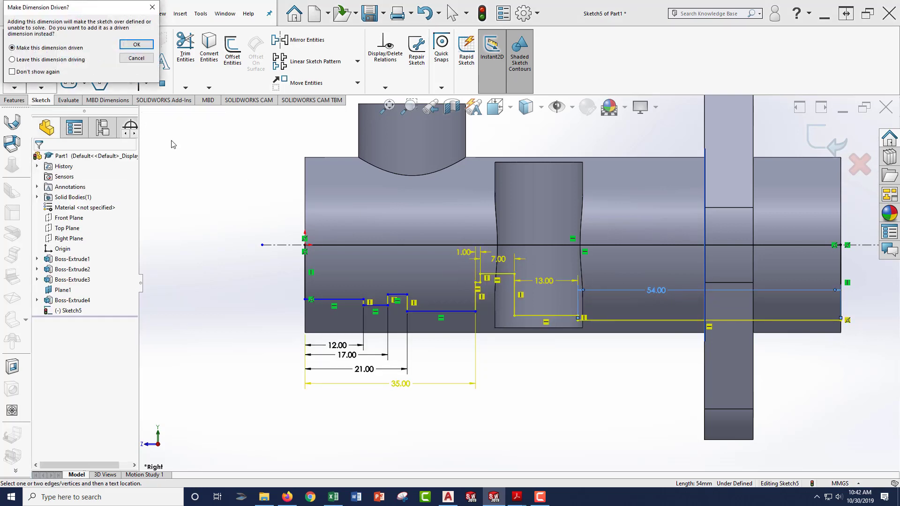
{"action": "left_click", "coordinate": [136, 59]}
{"action": "key", "text": "Escape"}
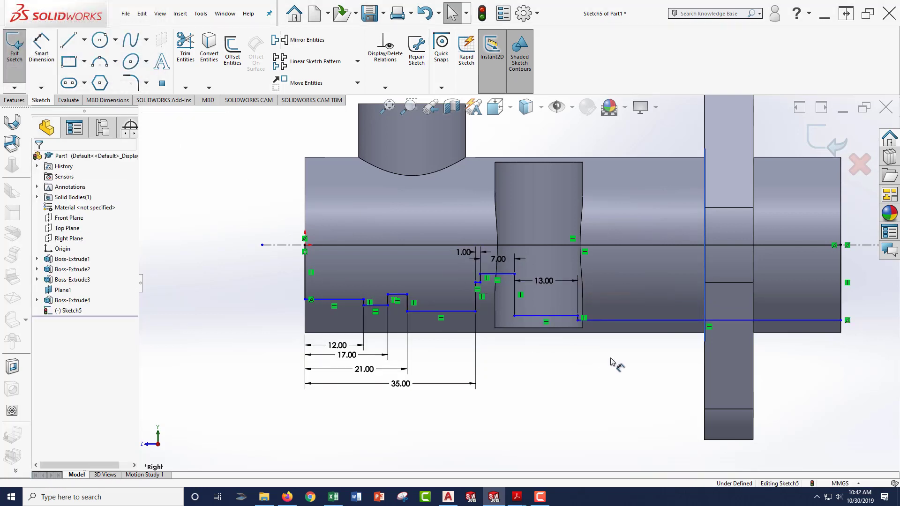
Step: Dimension the longest horizontal profile line at the flange end as a 30 mm diameter about the centerline
{"action": "left_click", "coordinate": [41, 47]}
{"action": "scroll", "coordinate": [337, 281], "scroll_direction": "up", "scroll_amount": 1}
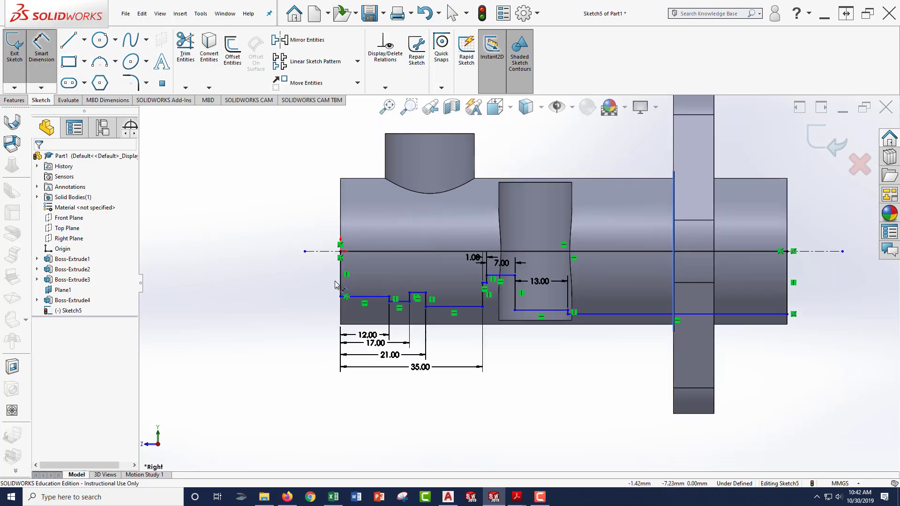
{"action": "scroll", "coordinate": [255, 291], "scroll_direction": "up", "scroll_amount": 1}
{"action": "scroll", "coordinate": [773, 271], "scroll_direction": "down", "scroll_amount": 2}
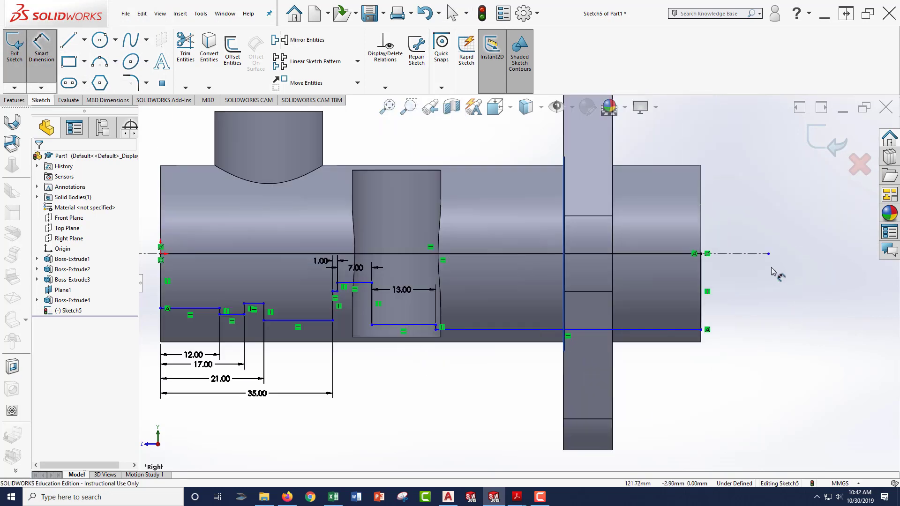
{"action": "left_click", "coordinate": [687, 331]}
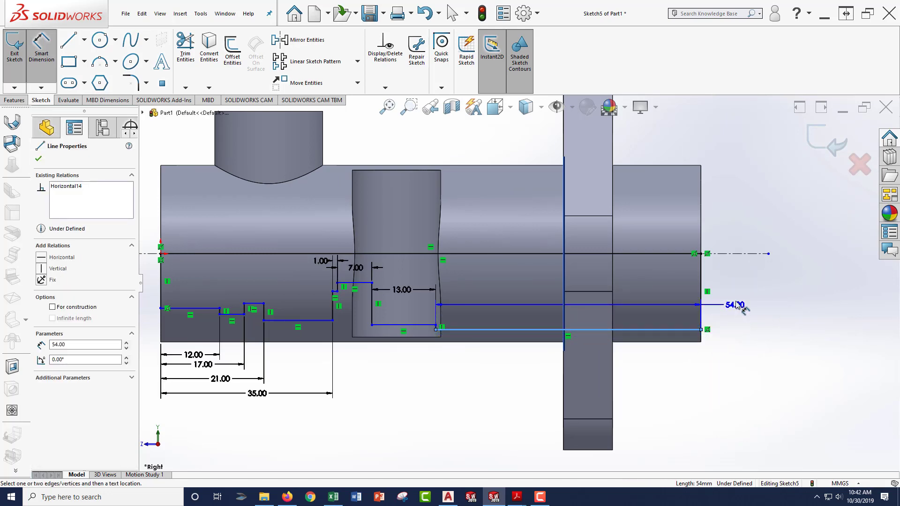
{"action": "left_click_drag", "start_coordinate": [739, 305], "coordinate": [742, 257]}
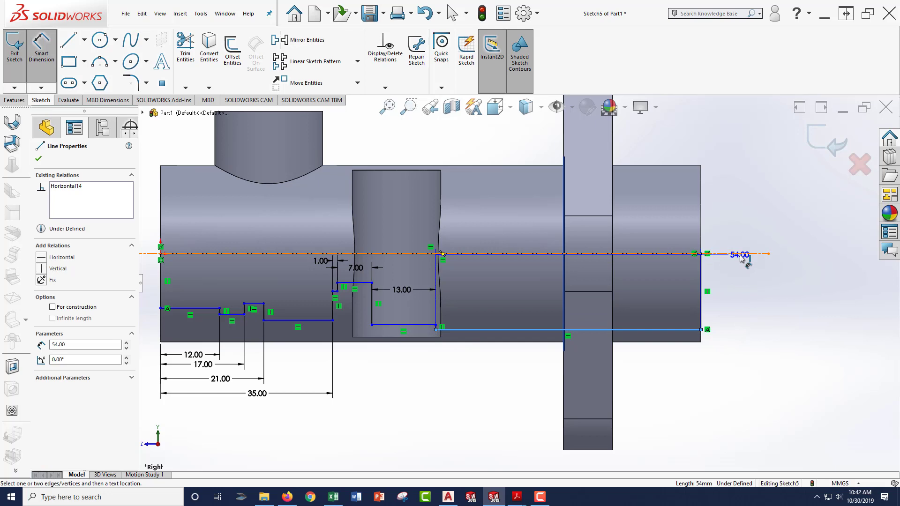
{"action": "left_click", "coordinate": [741, 255]}
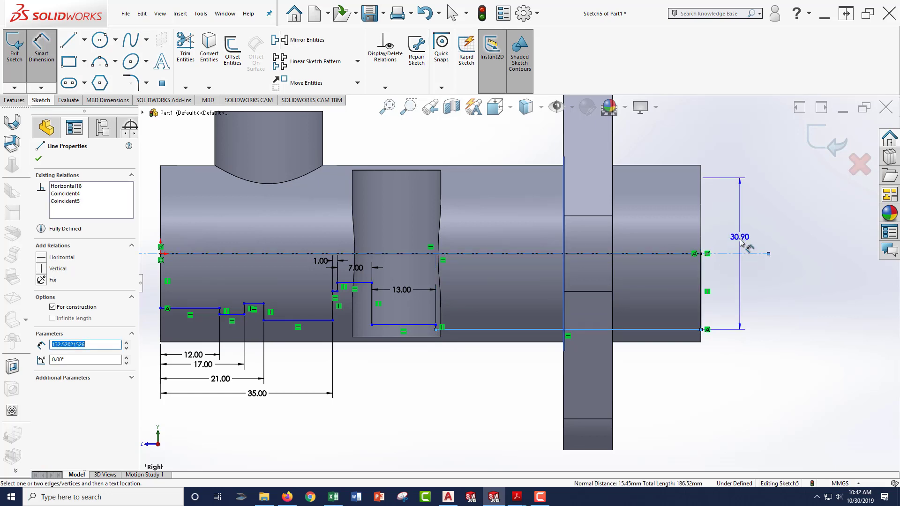
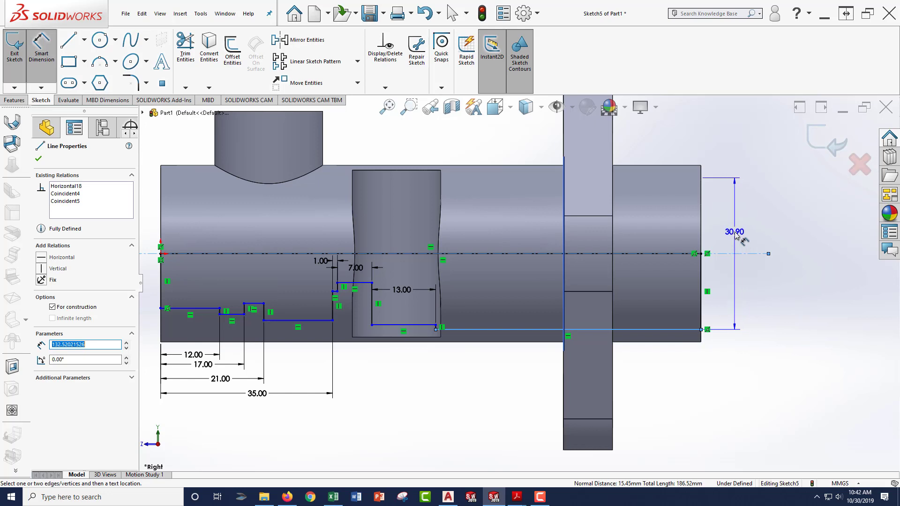
{"action": "left_click", "coordinate": [734, 235]}
{"action": "type", "text": "30"}
{"action": "key", "text": "Return"}
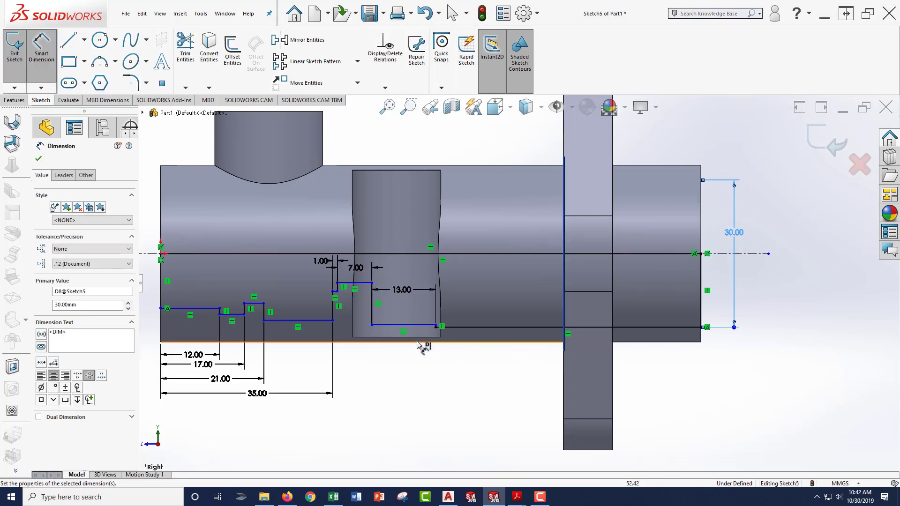
Step: Add a 27 mm diameter dimension from the 13 mm long profile line across the centerline
{"action": "left_click", "coordinate": [416, 325]}
{"action": "left_click", "coordinate": [415, 253]}
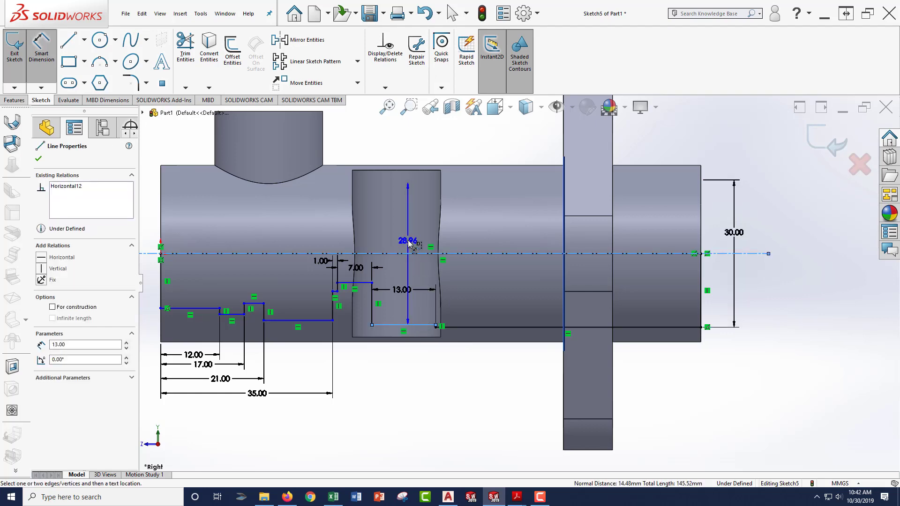
{"action": "left_click", "coordinate": [409, 242]}
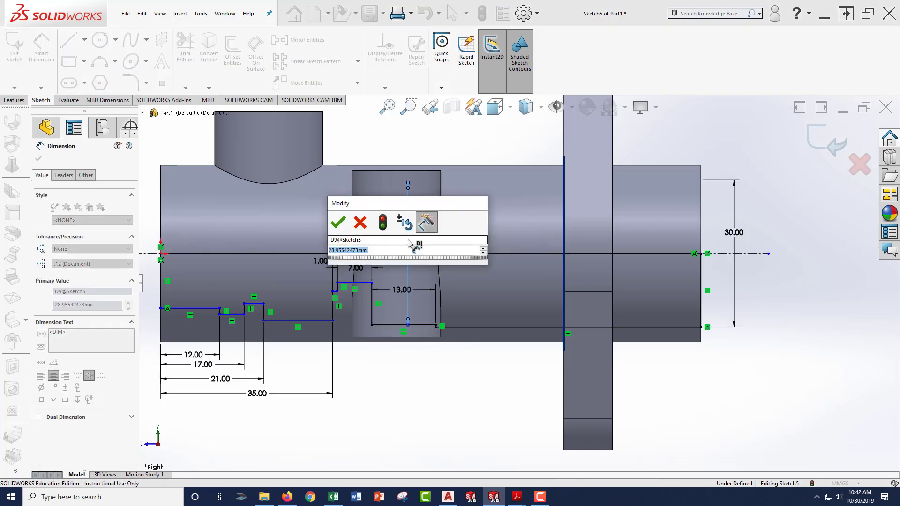
{"action": "type", "text": "27"}
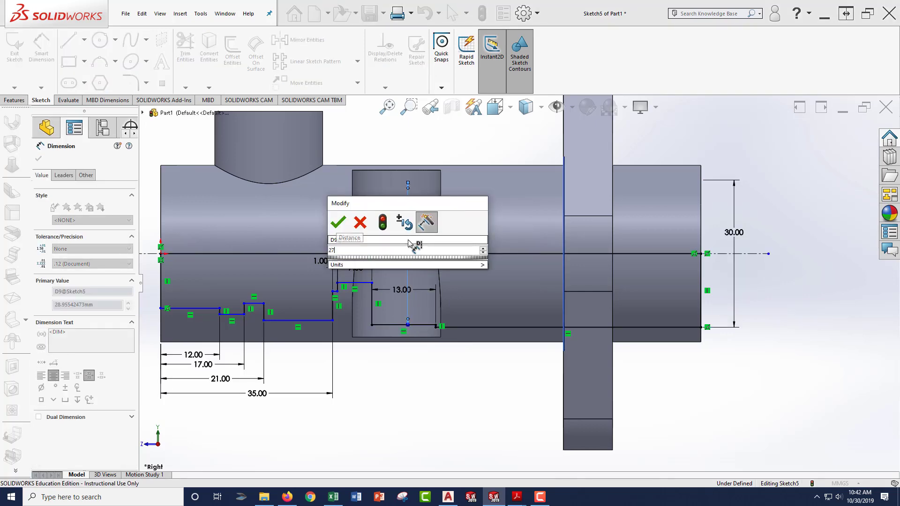
{"action": "key", "text": "Return"}
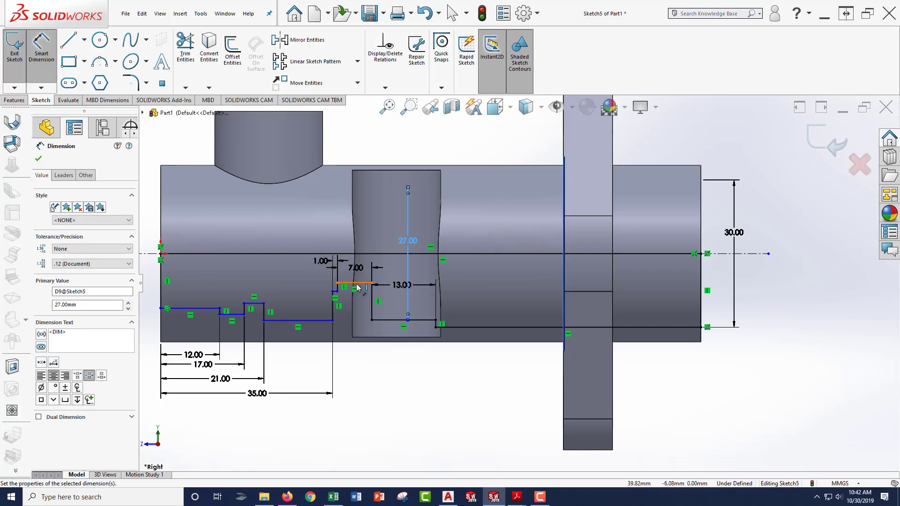
Step: Dimension the 7 mm long profile line as a 15 mm diameter about the centerline
{"action": "left_click", "coordinate": [354, 283]}
{"action": "left_click", "coordinate": [353, 253]}
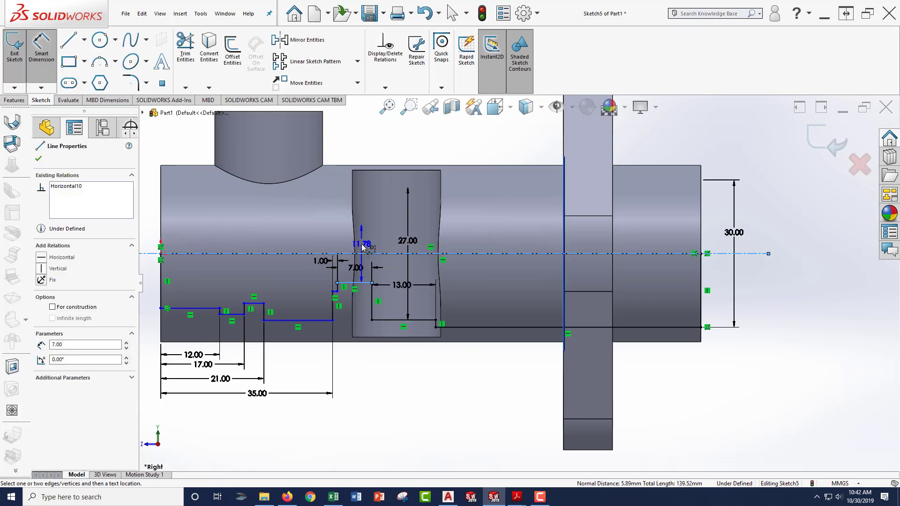
{"action": "left_click", "coordinate": [363, 247]}
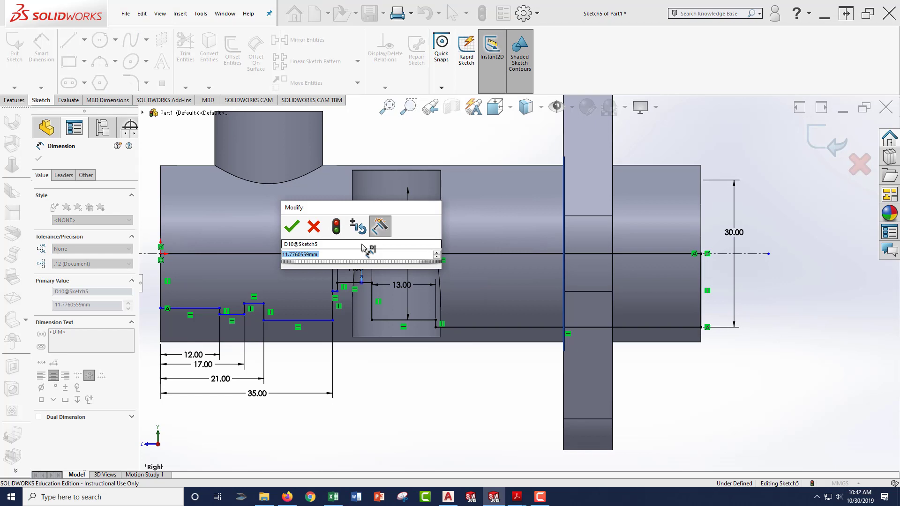
{"action": "type", "text": "15"}
{"action": "key", "text": "Return"}
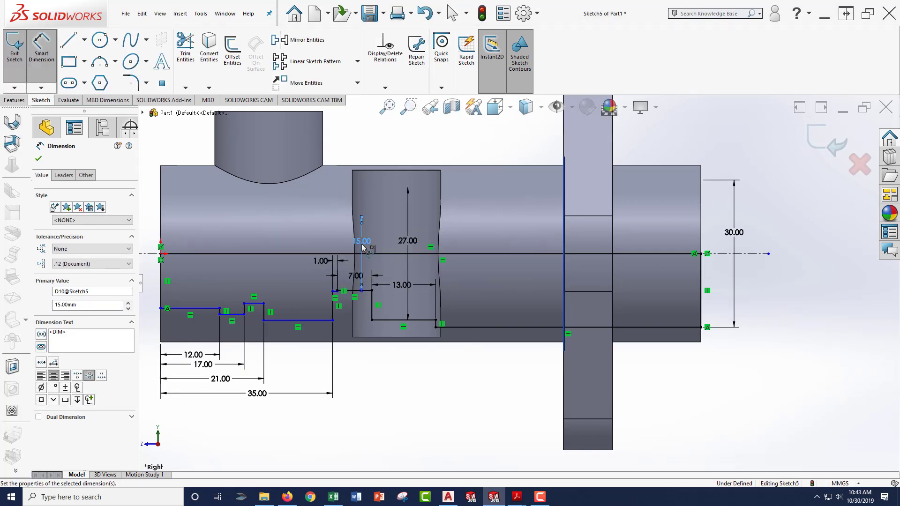
Step: Dimension the short 1 mm profile line as a 20 mm diameter about the centerline
{"action": "scroll", "coordinate": [336, 291], "scroll_direction": "down", "scroll_amount": 5}
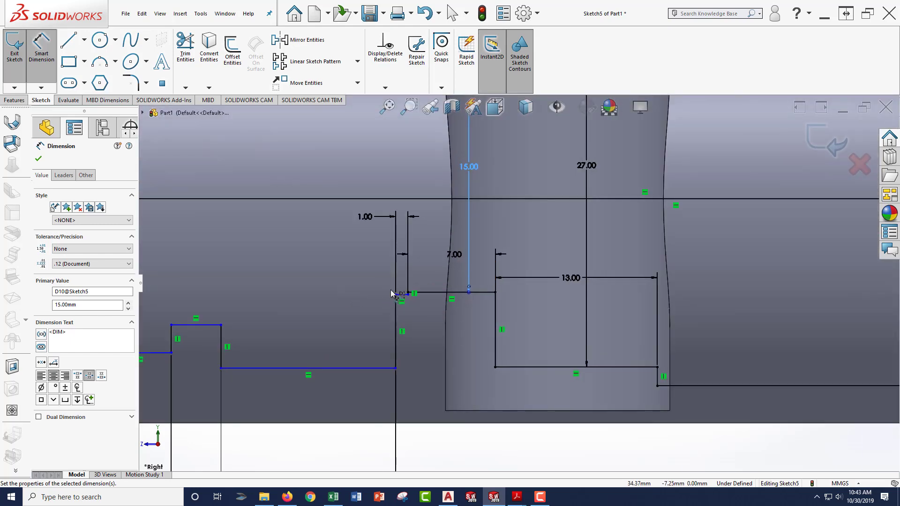
{"action": "left_click", "coordinate": [401, 295]}
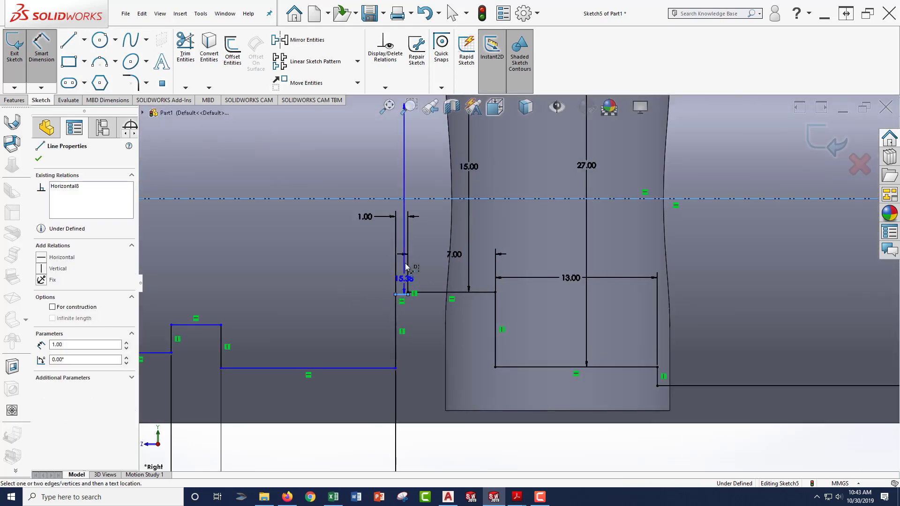
{"action": "left_click", "coordinate": [400, 198]}
{"action": "left_click", "coordinate": [399, 188]}
{"action": "type", "text": "20"}
{"action": "key", "text": "Return"}
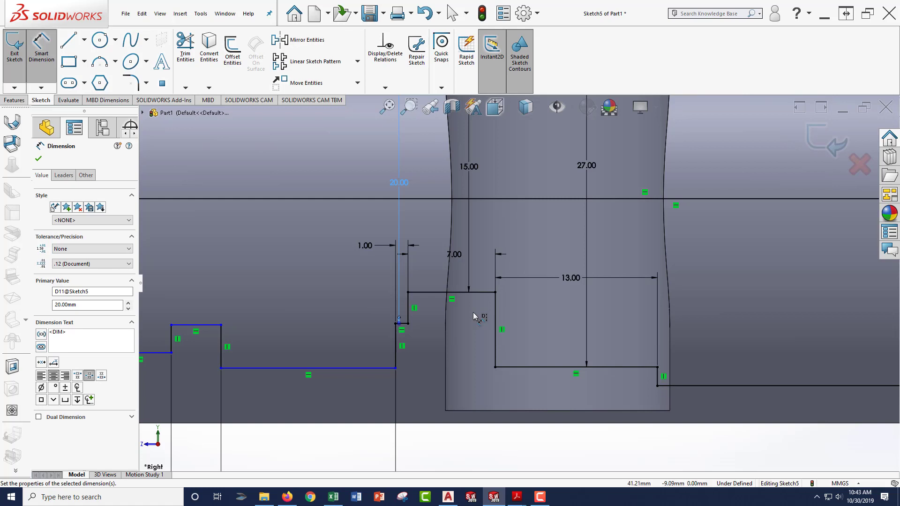
Step: Set a 27 mm diameter about the centerline for the profile line between the 21 mm and 35 mm offsets
{"action": "left_click", "coordinate": [348, 368]}
{"action": "left_click", "coordinate": [330, 199]}
{"action": "left_click", "coordinate": [322, 297]}
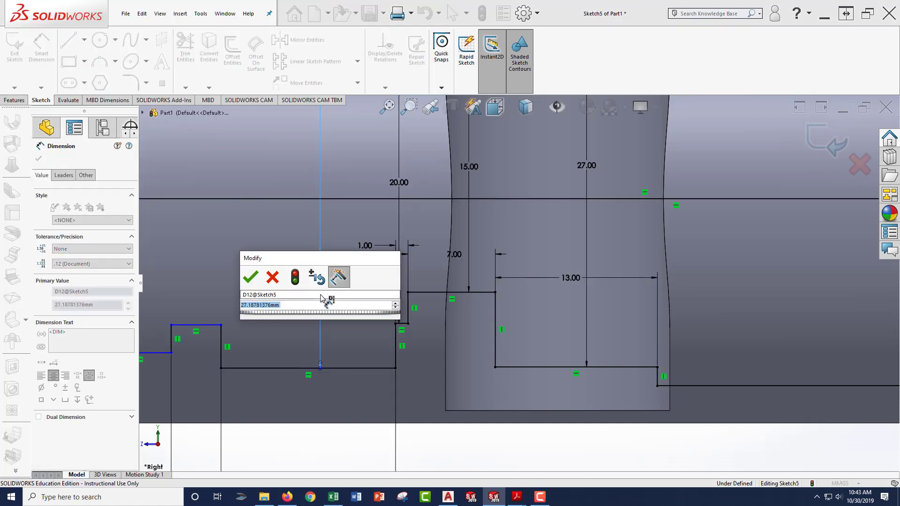
{"action": "type", "text": "27"}
{"action": "key", "text": "Return"}
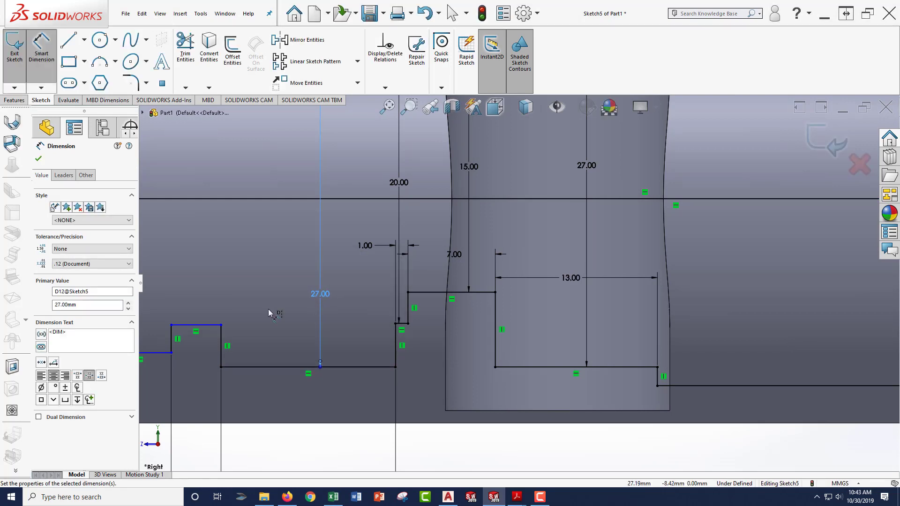
Step: Give the raised profile line between the 17 mm and 21 mm offsets a 20 mm diameter about the centerline
{"action": "left_click", "coordinate": [206, 325]}
{"action": "left_click", "coordinate": [203, 275]}
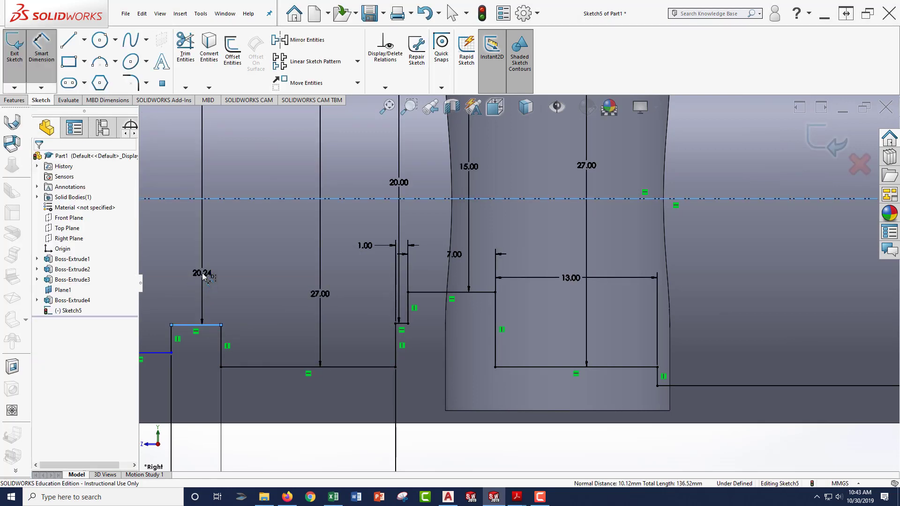
{"action": "type", "text": "20"}
{"action": "key", "text": "Return"}
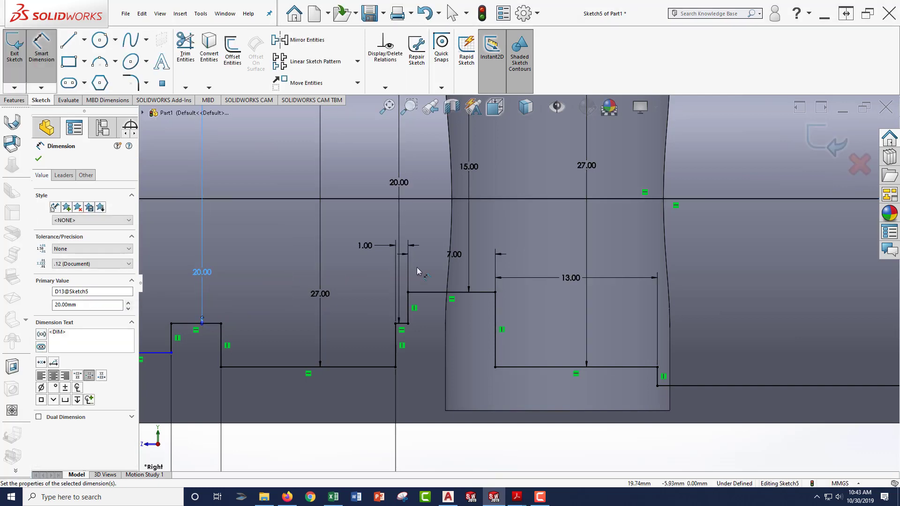
Step: Dimension the profile line between the 12 mm and 17 mm offsets as a 24 mm diameter about the centerline
{"action": "scroll", "coordinate": [417, 267], "scroll_direction": "up", "scroll_amount": 3}
{"action": "scroll", "coordinate": [263, 275], "scroll_direction": "down", "scroll_amount": 3}
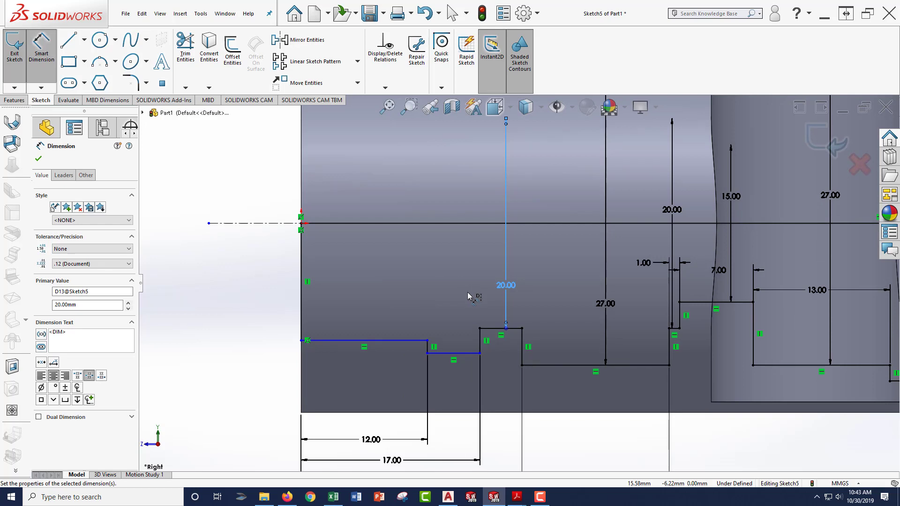
{"action": "left_click", "coordinate": [457, 353]}
{"action": "left_click", "coordinate": [457, 277]}
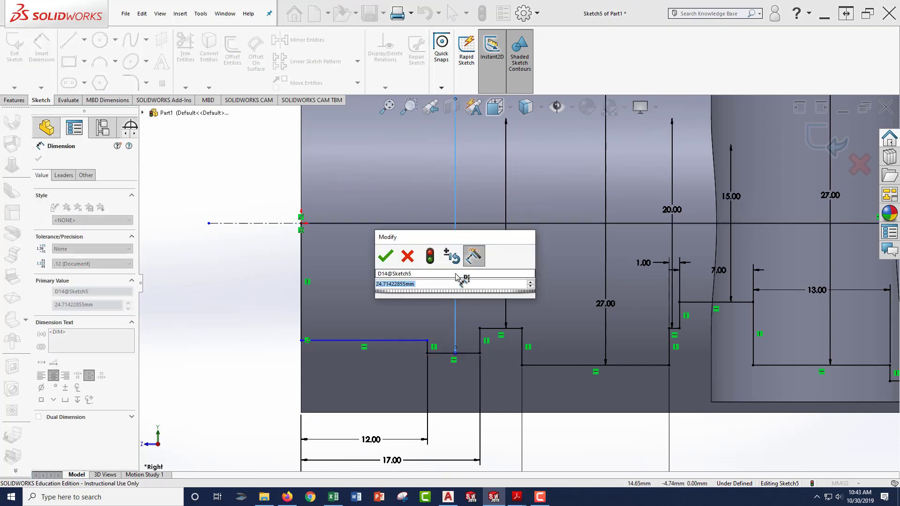
{"action": "type", "text": "24"}
{"action": "key", "text": "Return"}
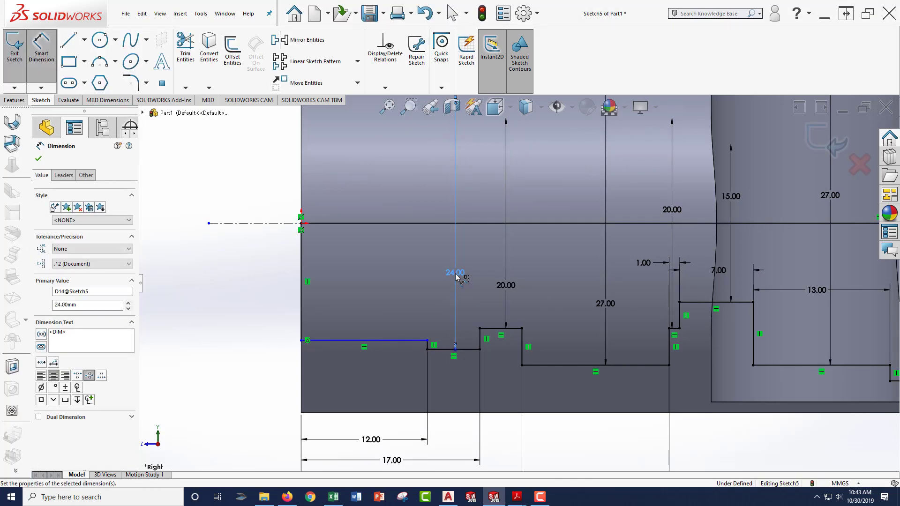
Step: Set a 22.91 mm diameter about the centerline for the first 12 mm long profile line at the open end
{"action": "left_click", "coordinate": [391, 340]}
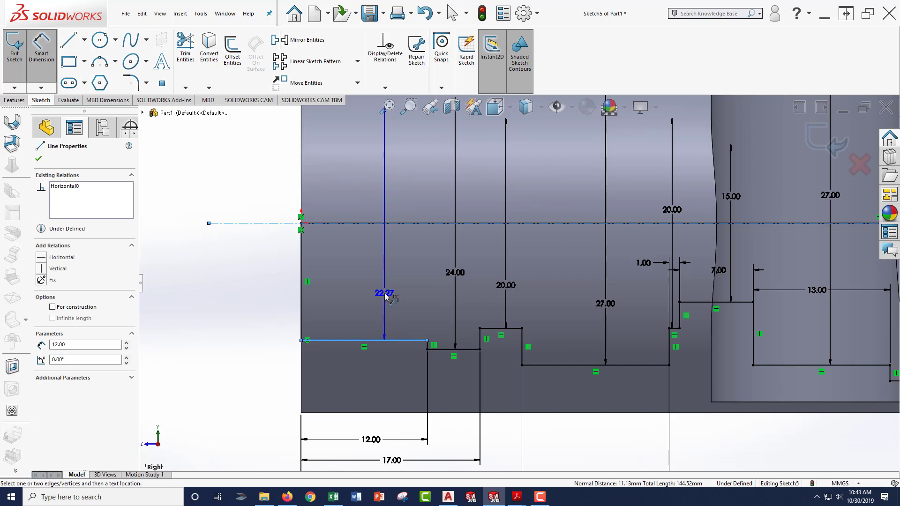
{"action": "left_click", "coordinate": [385, 296]}
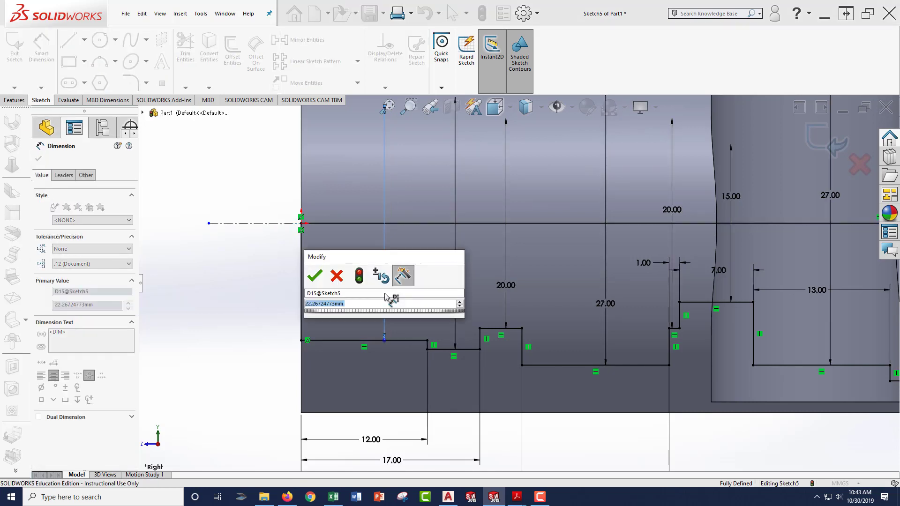
{"action": "type", "text": "22.91"}
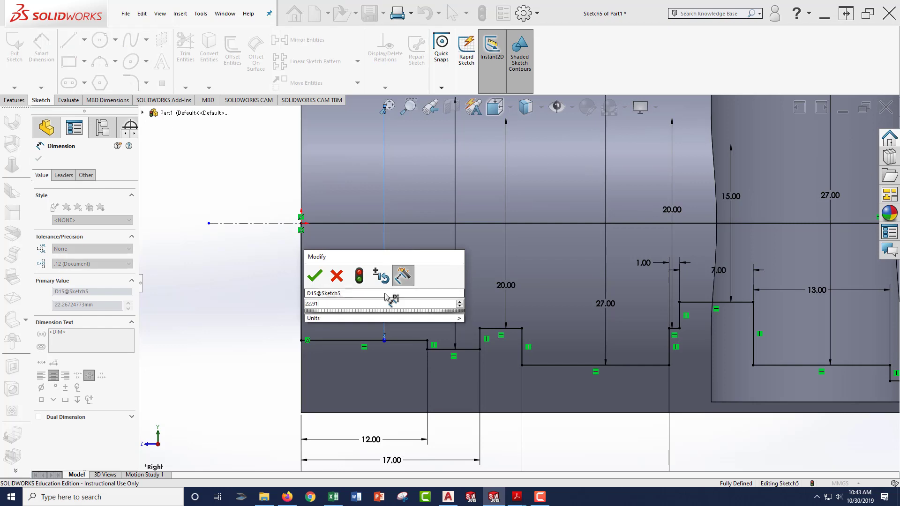
{"action": "key", "text": "Return"}
Step: Exit the bore profile sketch and create a blind 360° revolved cut about its centerline through the main cylinder
{"action": "scroll", "coordinate": [339, 288], "scroll_direction": "up", "scroll_amount": 4}
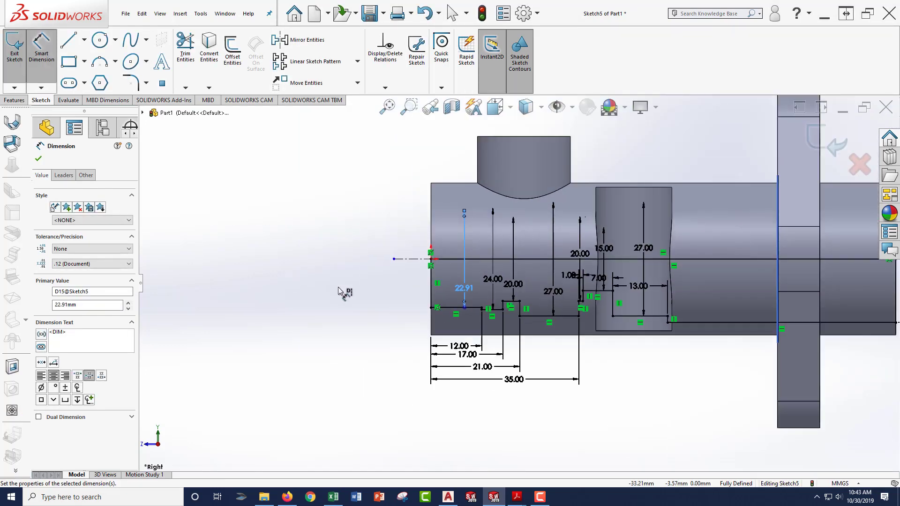
{"action": "left_click", "coordinate": [824, 145]}
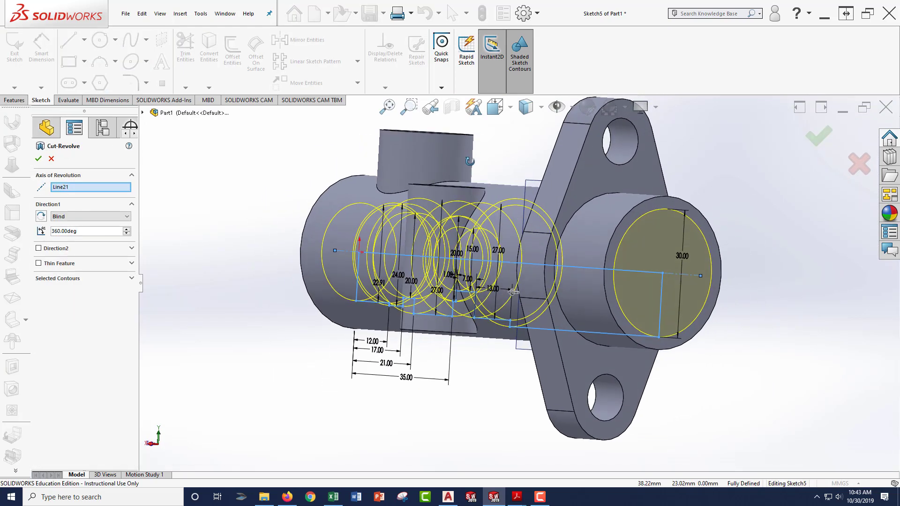
{"action": "left_click", "coordinate": [39, 159]}
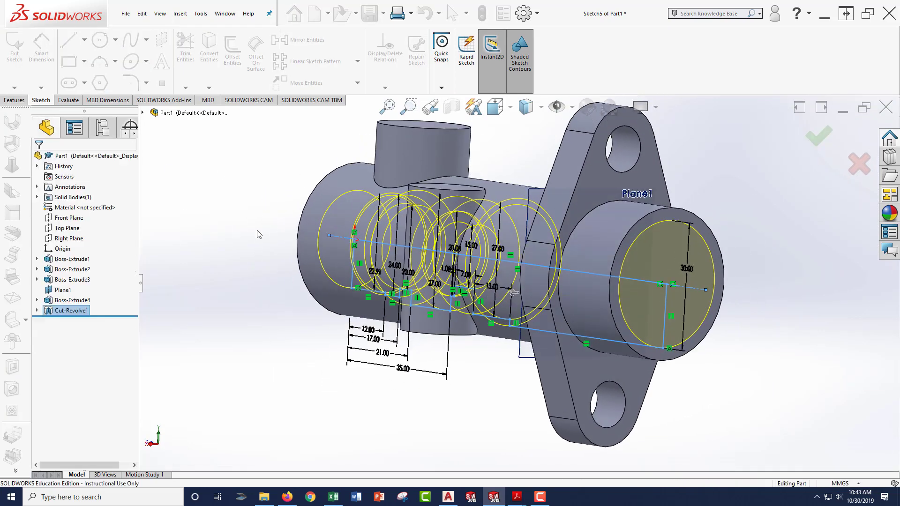
{"action": "left_click", "coordinate": [389, 232]}
{"action": "middle_click_drag", "start_coordinate": [388, 232], "coordinate": [529, 288]}
{"action": "left_click", "coordinate": [465, 185]}
{"action": "scroll", "coordinate": [472, 208], "scroll_direction": "up", "scroll_amount": 3}
{"action": "scroll", "coordinate": [475, 213], "scroll_direction": "down", "scroll_amount": 1}
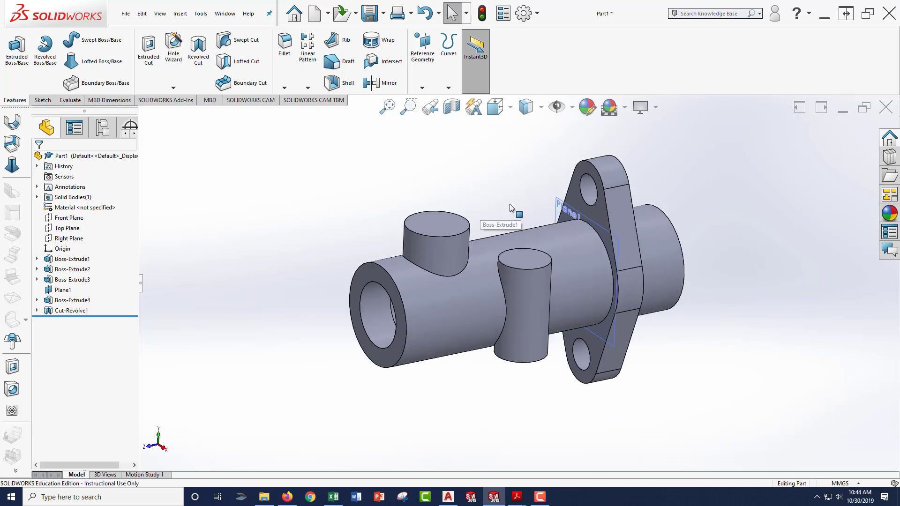
{"action": "middle_click_drag", "start_coordinate": [509, 204], "coordinate": [519, 223]}
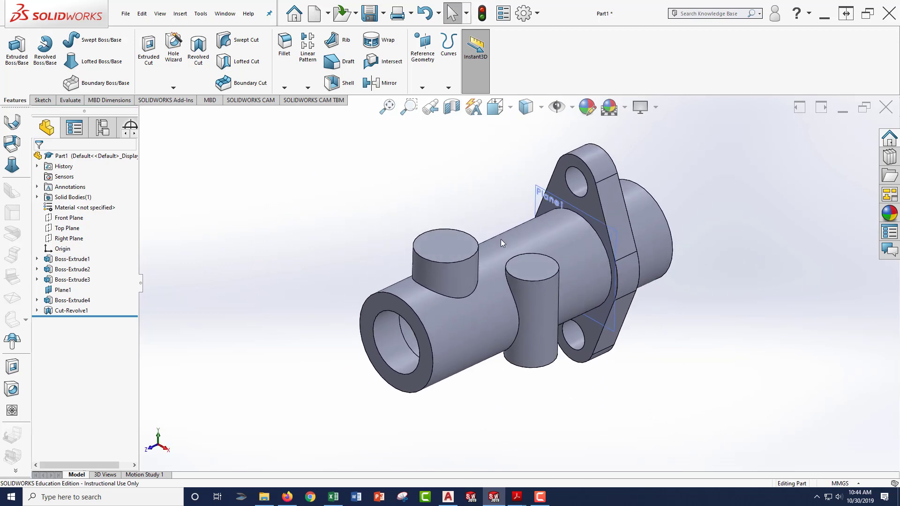
Step: Start an extruded cut on the top face of the boss nearest the open end and sketch a concentric circle about 12 mm in diameter
{"action": "scroll", "coordinate": [530, 258], "scroll_direction": "down", "scroll_amount": 1}
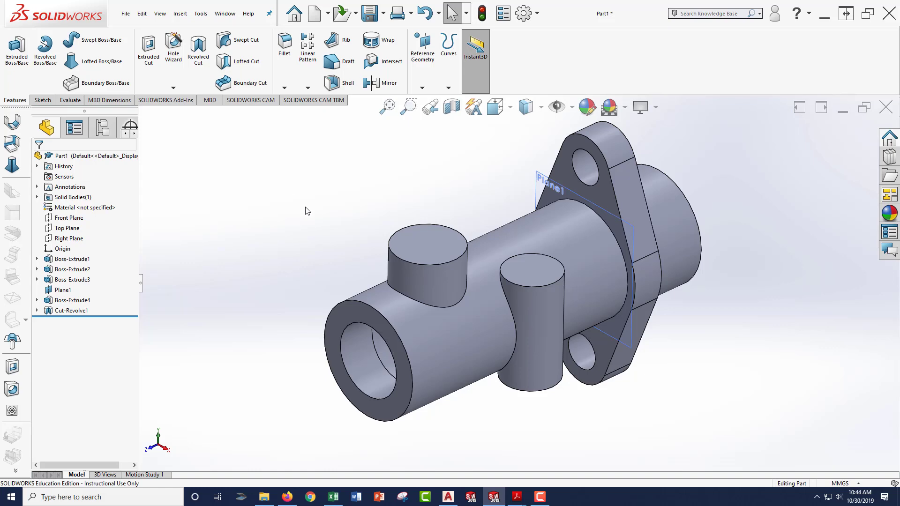
{"action": "mouse_move", "coordinate": [341, 224]}
{"action": "middle_mouse_down"}
{"action": "mouse_move", "coordinate": [349, 189]}
{"action": "mouse_move", "coordinate": [379, 184]}
{"action": "mouse_move", "coordinate": [347, 229]}
{"action": "mouse_move", "coordinate": [349, 215]}
{"action": "mouse_move", "coordinate": [352, 228]}
{"action": "middle_mouse_up"}
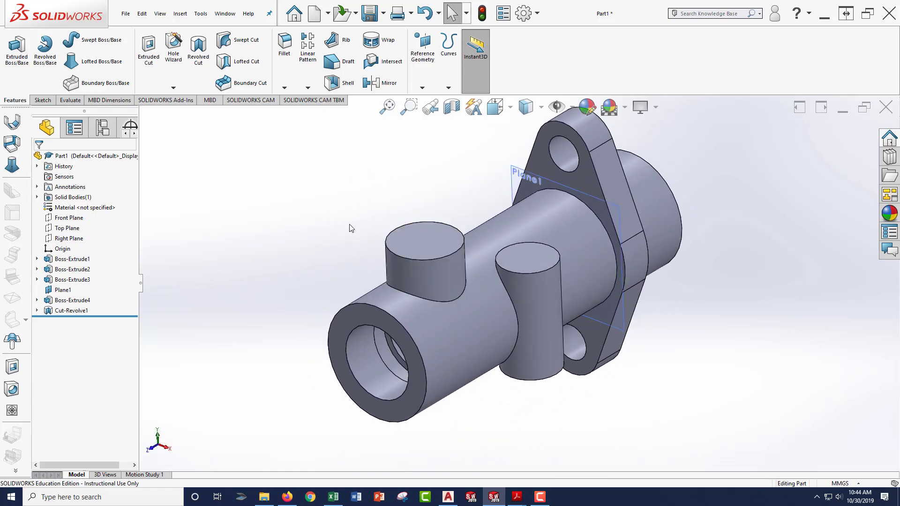
{"action": "left_click", "coordinate": [149, 47]}
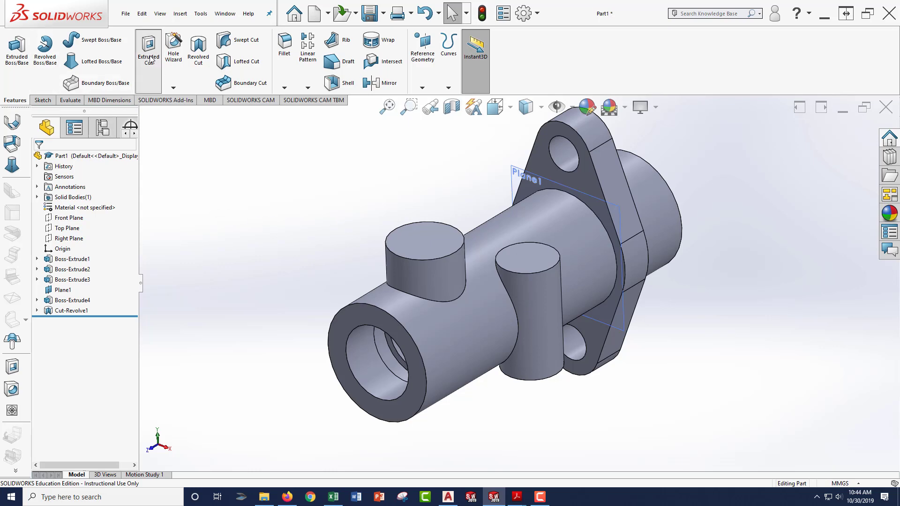
{"action": "left_click", "coordinate": [421, 243]}
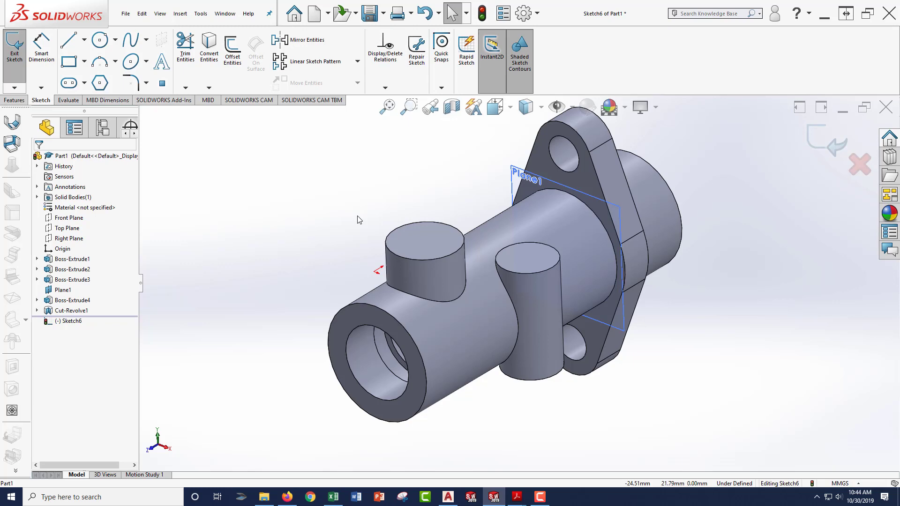
{"action": "key", "text": "space"}
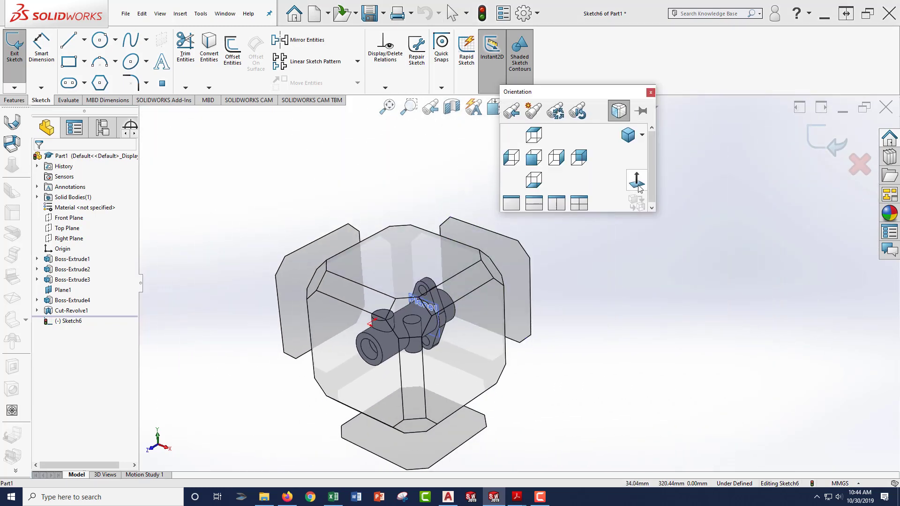
{"action": "left_click", "coordinate": [412, 195]}
{"action": "left_click", "coordinate": [99, 40]}
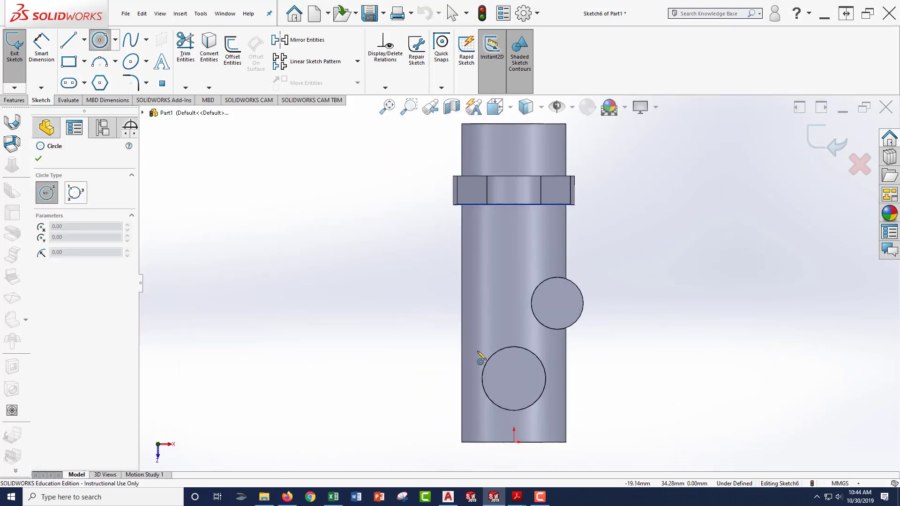
{"action": "left_click", "coordinate": [514, 379]}
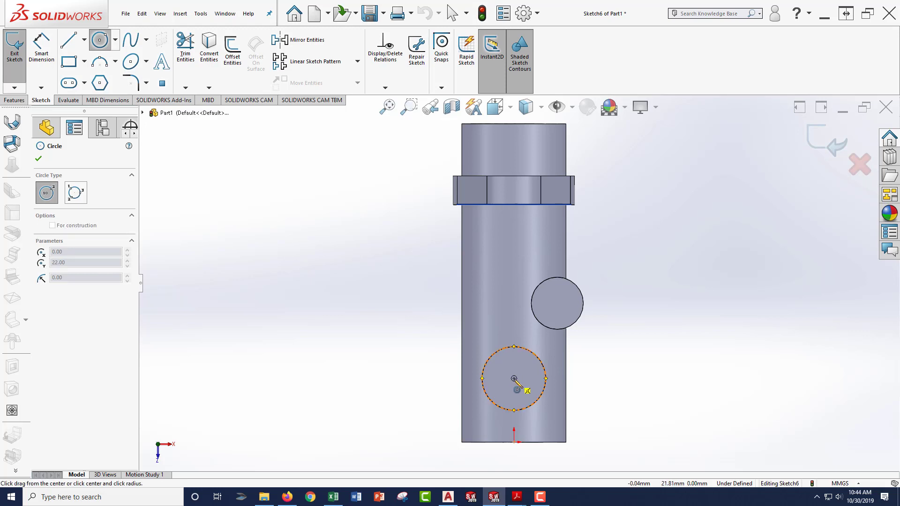
{"action": "left_click", "coordinate": [526, 390]}
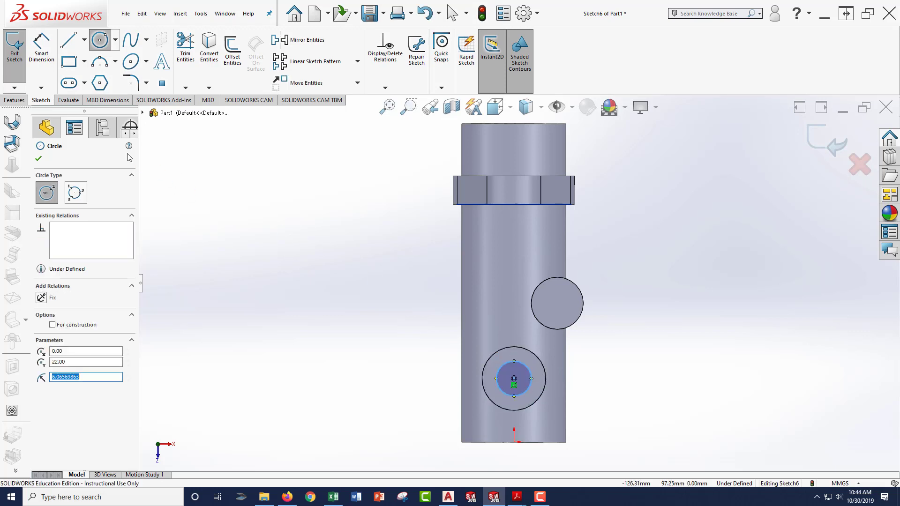
Step: Dimension the circle on the boss nearest the open end to a 13 mm diameter
{"action": "left_click", "coordinate": [41, 47]}
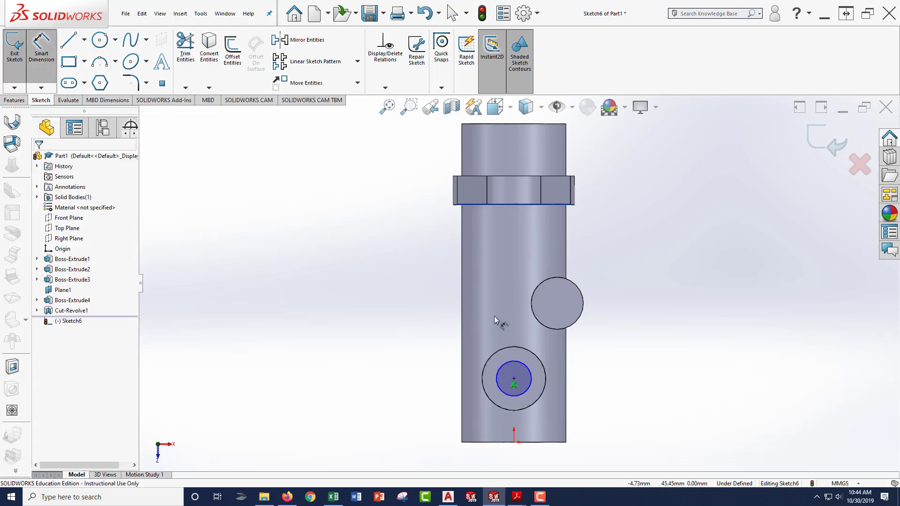
{"action": "left_click", "coordinate": [527, 366]}
{"action": "left_click", "coordinate": [589, 360]}
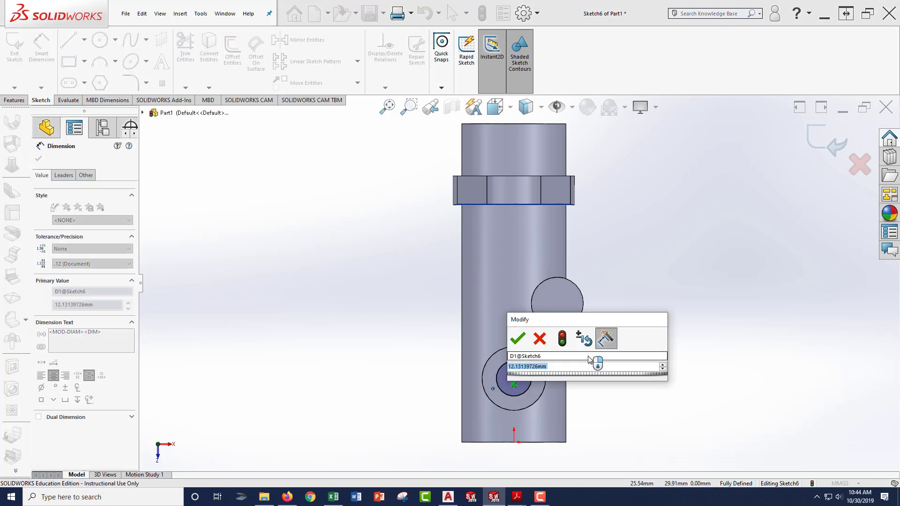
{"action": "key", "text": "alt+Tab"}
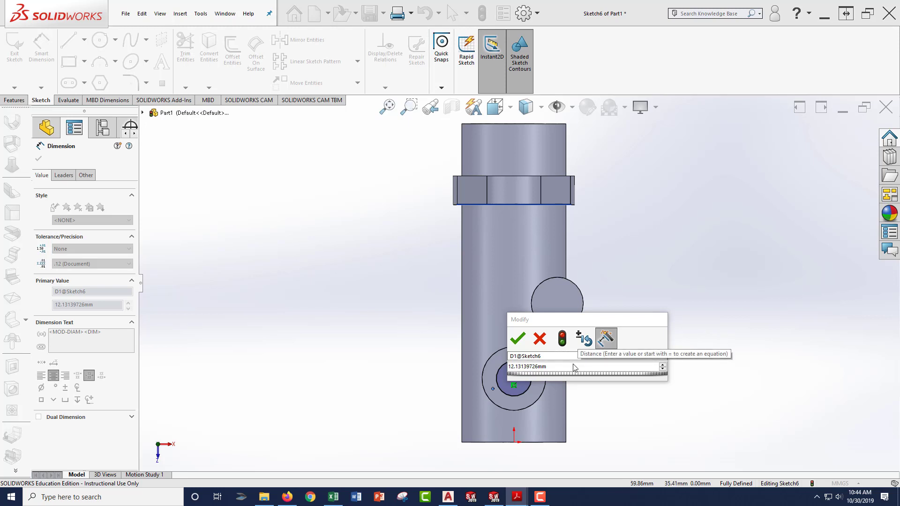
{"action": "left_click", "coordinate": [555, 370]}
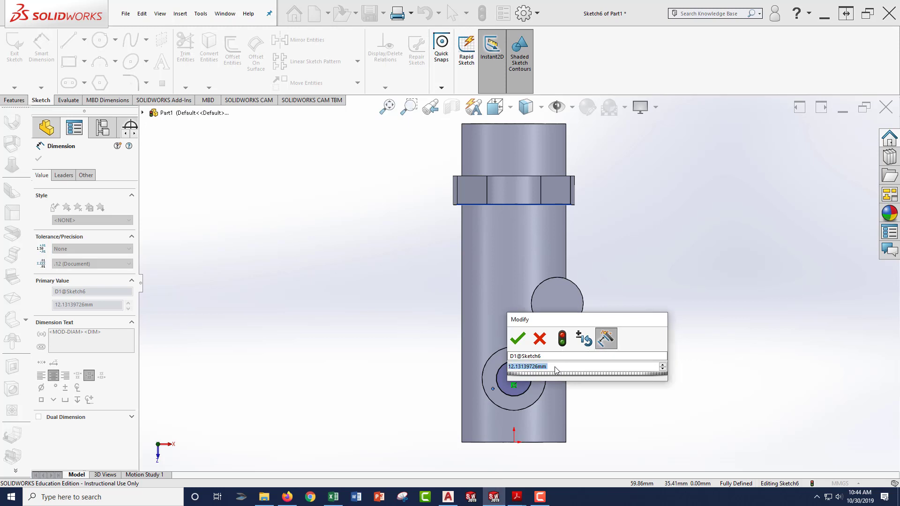
{"action": "type", "text": "13"}
{"action": "key", "text": "Return"}
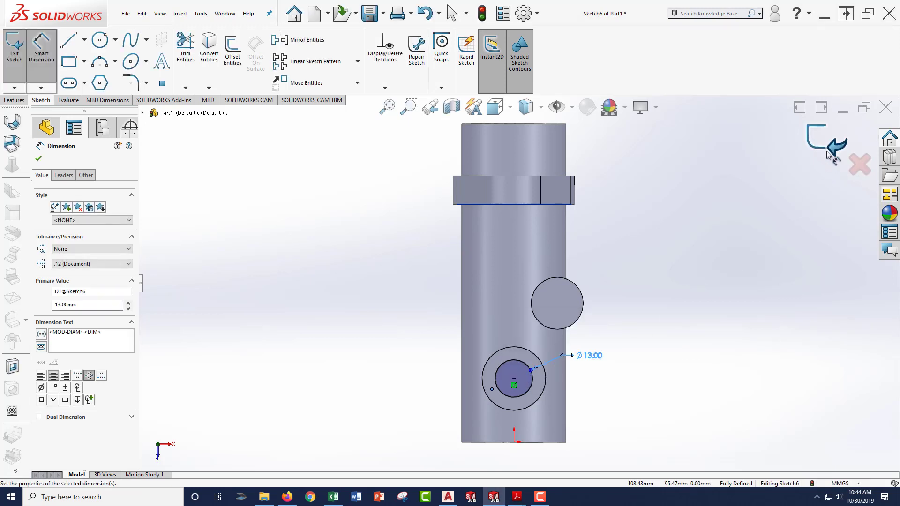
Step: Exit the sketch and cut the 13 mm circle blind to a depth of 23 mm into the body
{"action": "left_click", "coordinate": [824, 149]}
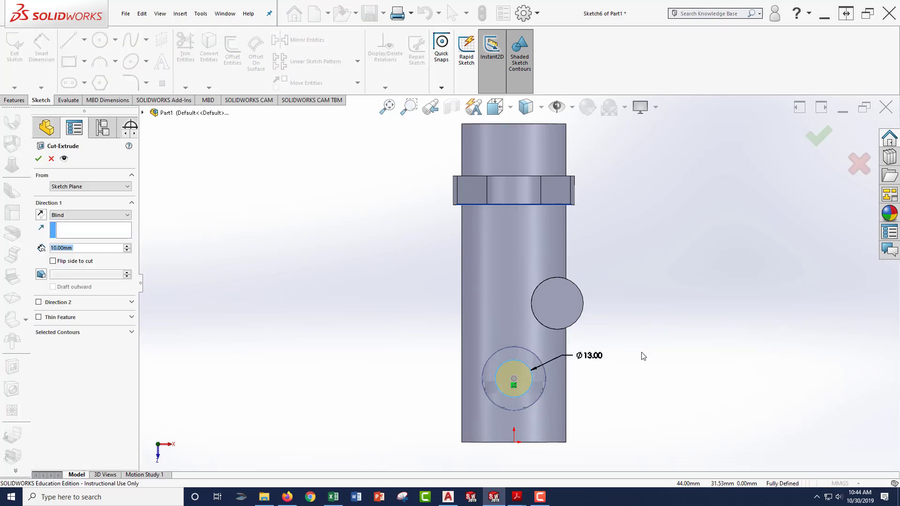
{"action": "mouse_move", "coordinate": [643, 354]}
{"action": "middle_mouse_down"}
{"action": "mouse_move", "coordinate": [643, 217]}
{"action": "mouse_move", "coordinate": [612, 145]}
{"action": "mouse_move", "coordinate": [468, 197]}
{"action": "mouse_move", "coordinate": [210, 265]}
{"action": "middle_mouse_up"}
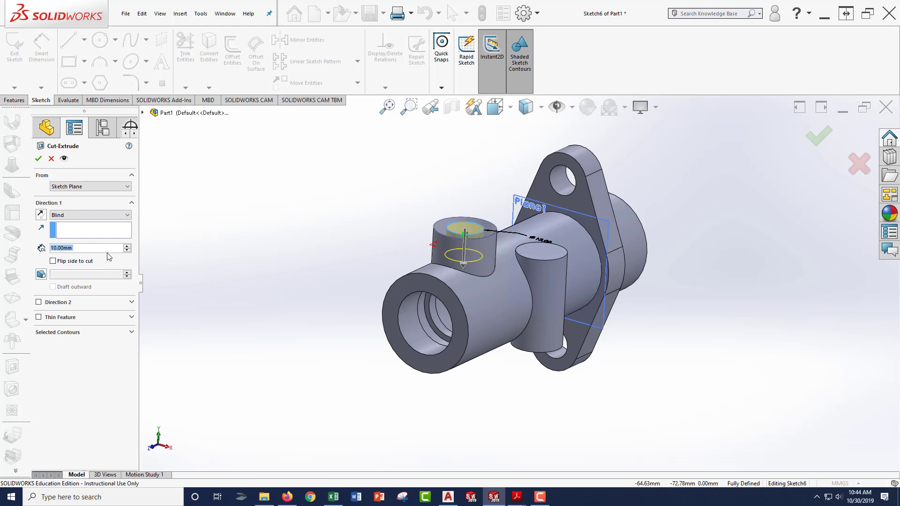
{"action": "type", "text": "23"}
{"action": "key", "text": "Return"}
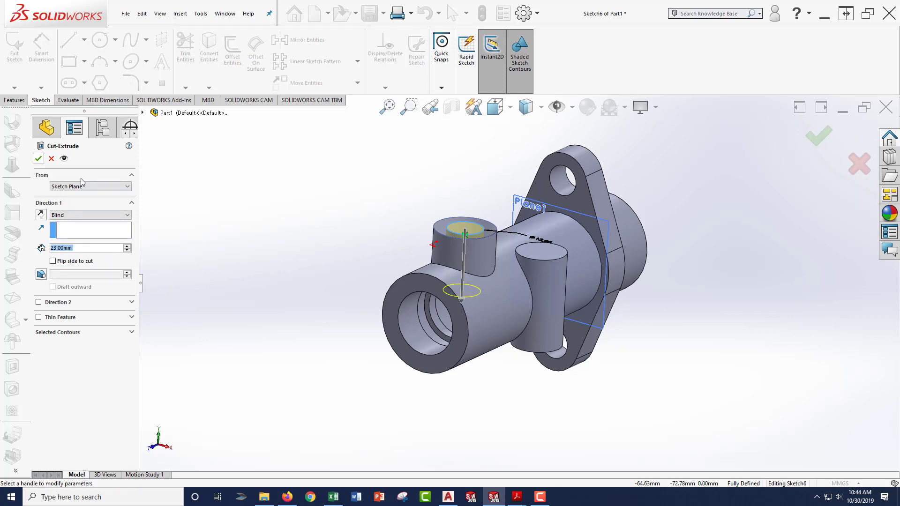
{"action": "middle_click_drag", "start_coordinate": [305, 196], "coordinate": [332, 228]}
{"action": "left_click", "coordinate": [40, 159]}
{"action": "left_click", "coordinate": [332, 227]}
Step: Start an extruded cut on the top face of the long side boss and sketch a concentric circle about 9.6 mm in diameter
{"action": "scroll", "coordinate": [671, 291], "scroll_direction": "down", "scroll_amount": 3}
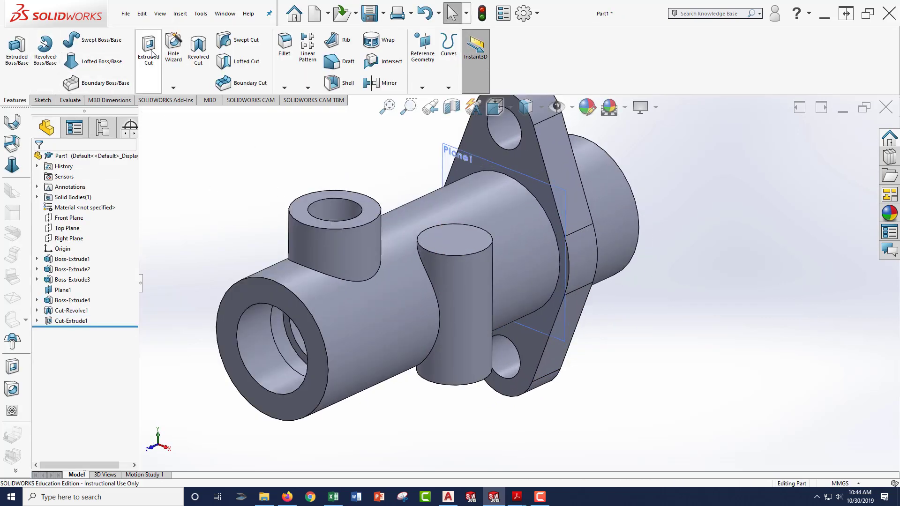
{"action": "left_click", "coordinate": [16, 49]}
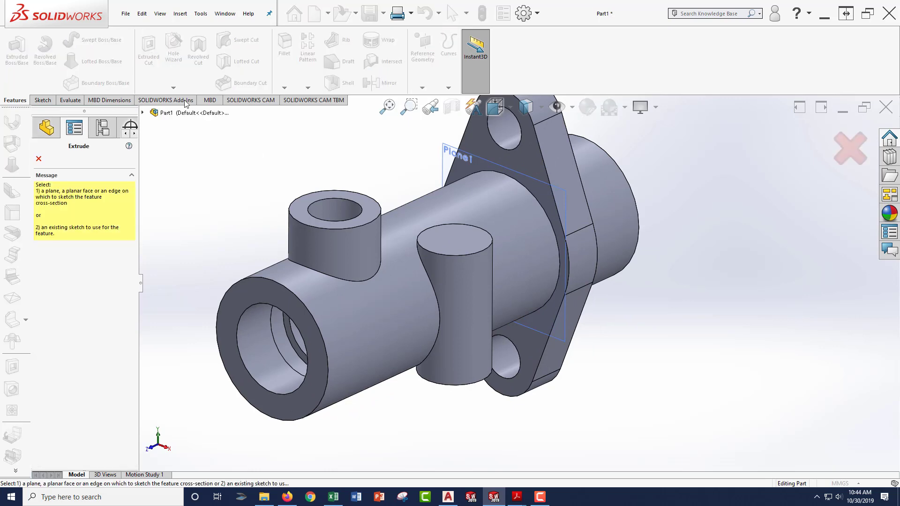
{"action": "left_click", "coordinate": [456, 246]}
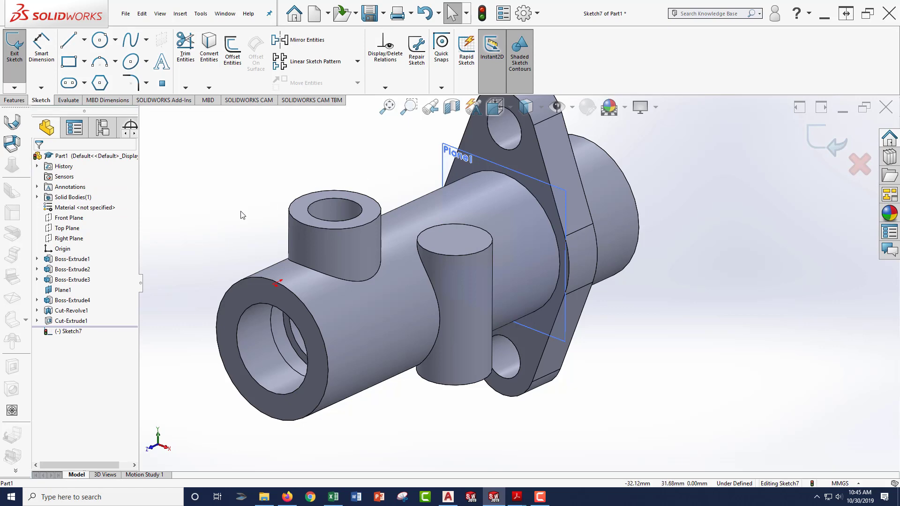
{"action": "left_click", "coordinate": [99, 41]}
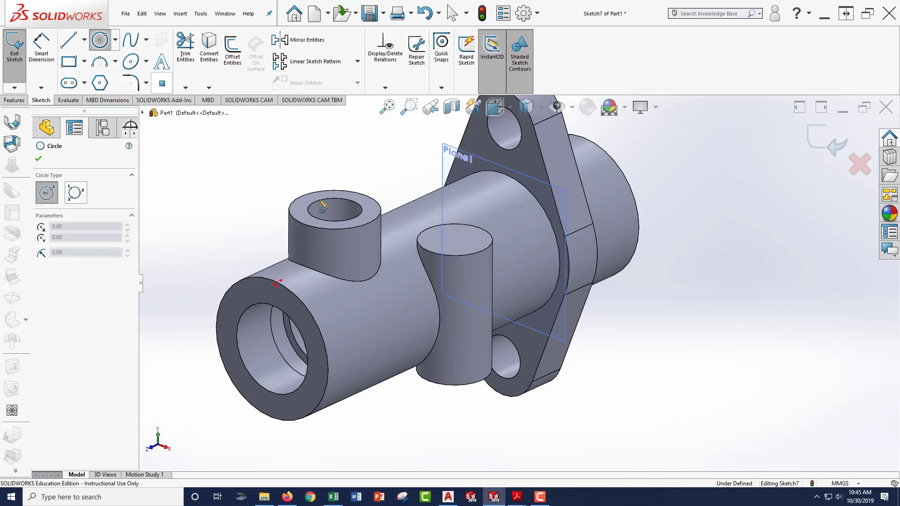
{"action": "middle_click_drag", "start_coordinate": [433, 241], "coordinate": [430, 273]}
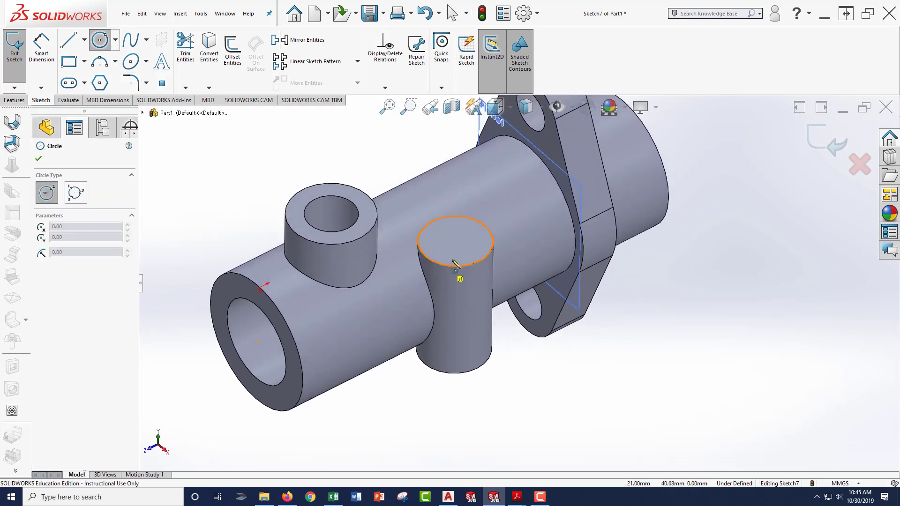
{"action": "left_click_drag", "start_coordinate": [455, 243], "coordinate": [474, 241]}
Step: Dimension the circle on the long side boss to a 10 mm diameter
{"action": "left_click", "coordinate": [43, 51]}
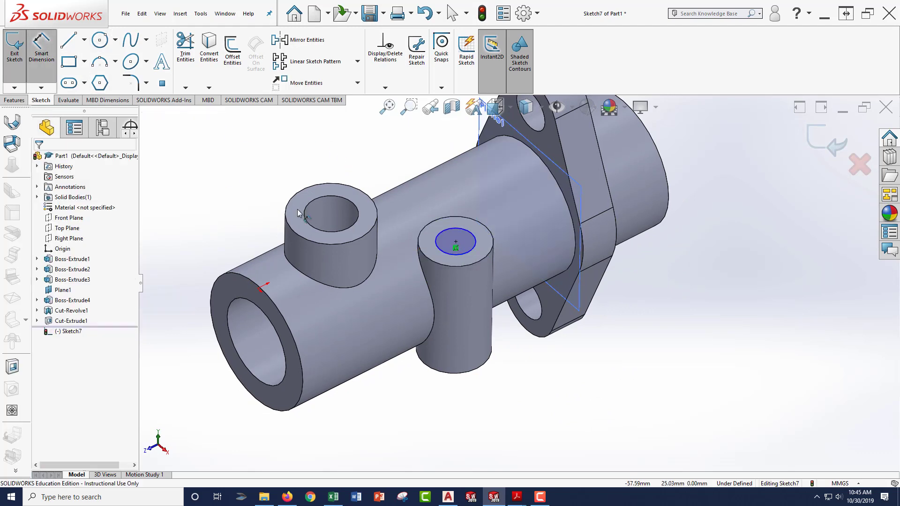
{"action": "left_click", "coordinate": [443, 253]}
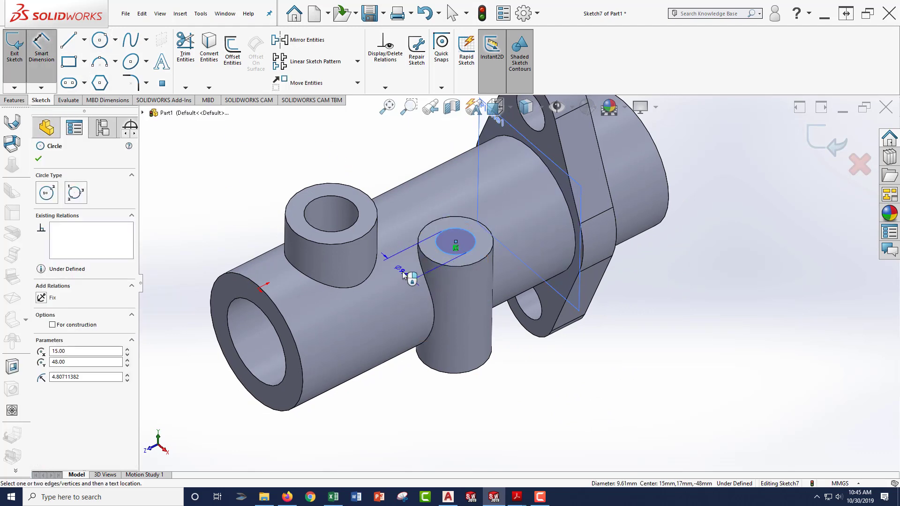
{"action": "left_click", "coordinate": [405, 275]}
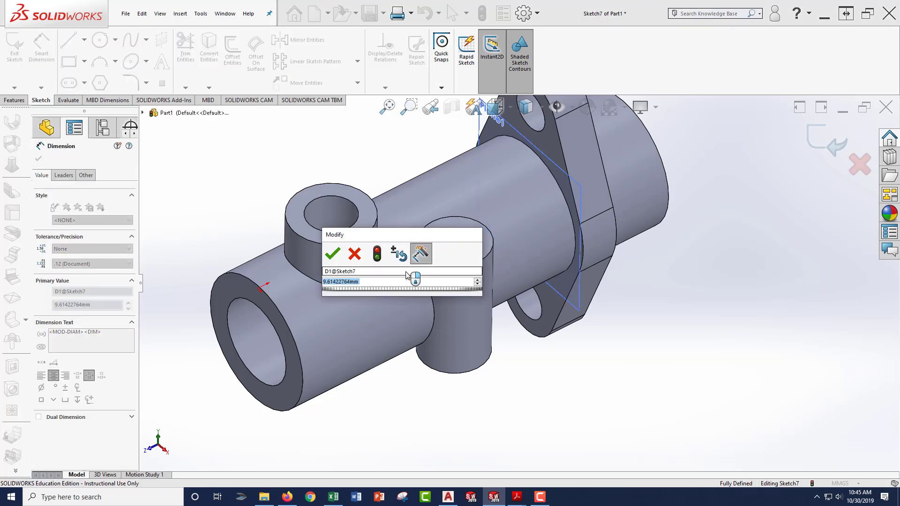
{"action": "type", "text": "10"}
{"action": "key", "text": "Return"}
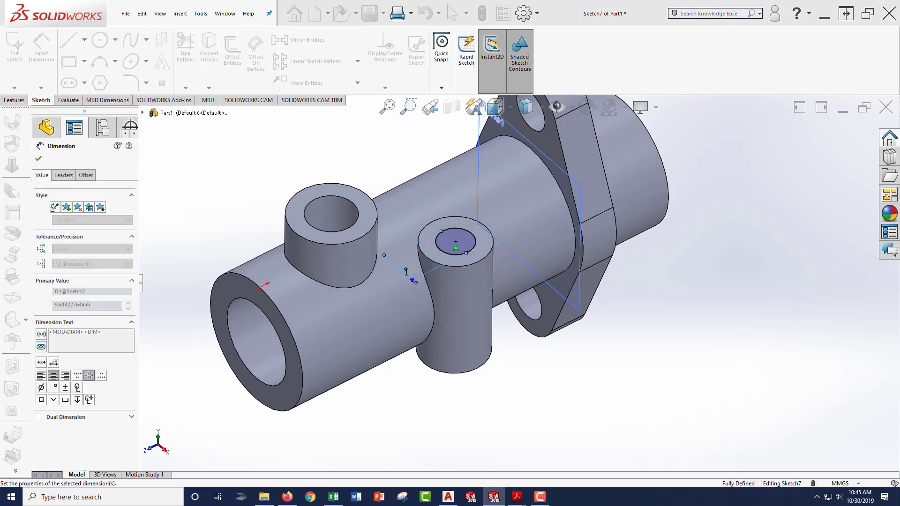
Step: Exit the sketch and cut the 10 mm hole Up To Surface, ending at the bottom face of the long side boss
{"action": "left_click", "coordinate": [818, 141]}
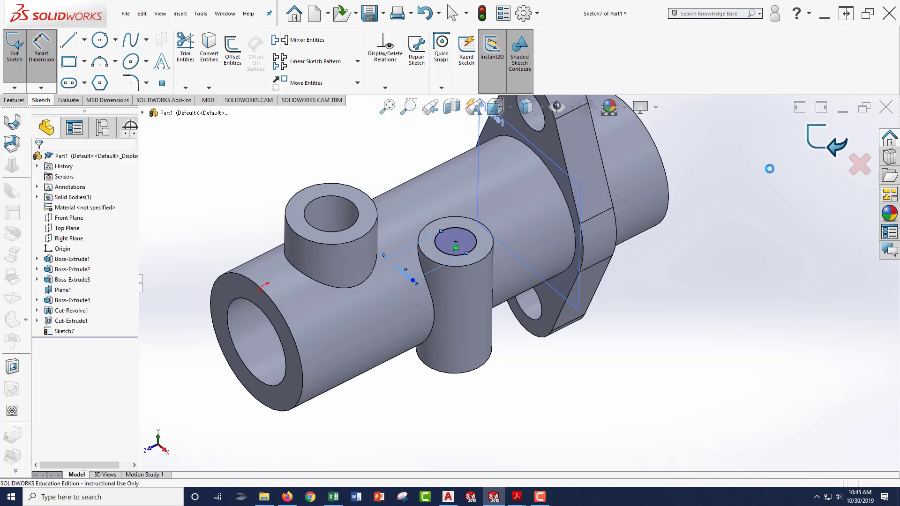
{"action": "middle_click_drag", "start_coordinate": [648, 354], "coordinate": [659, 205]}
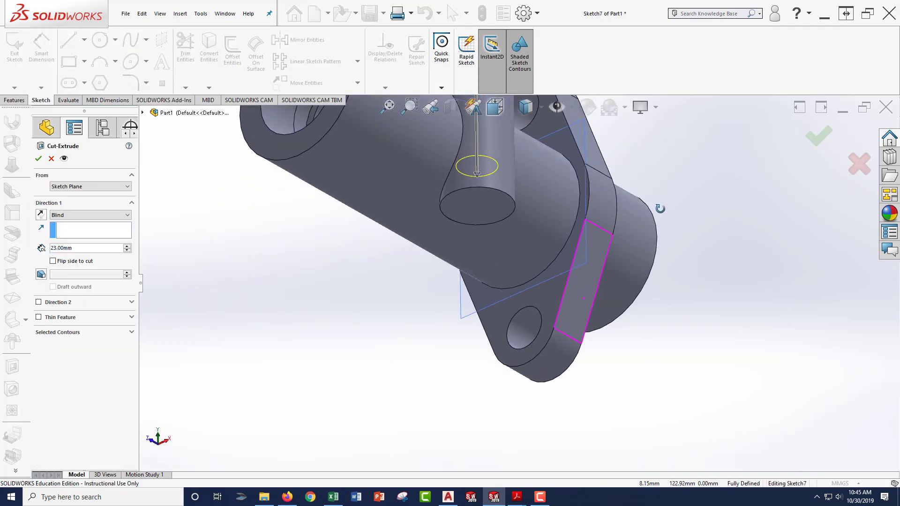
{"action": "scroll", "coordinate": [465, 246], "scroll_direction": "up", "scroll_amount": 5}
{"action": "middle_click_drag", "start_coordinate": [466, 245], "coordinate": [442, 256]}
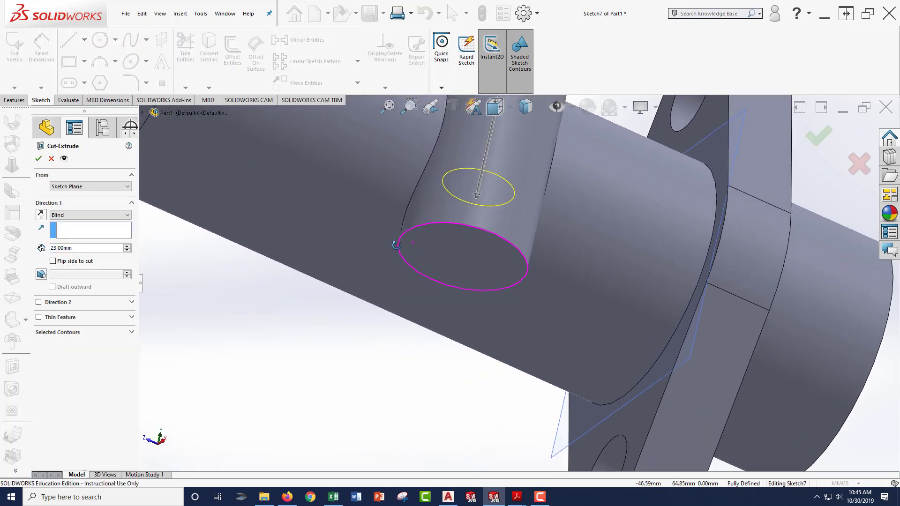
{"action": "left_click", "coordinate": [73, 215]}
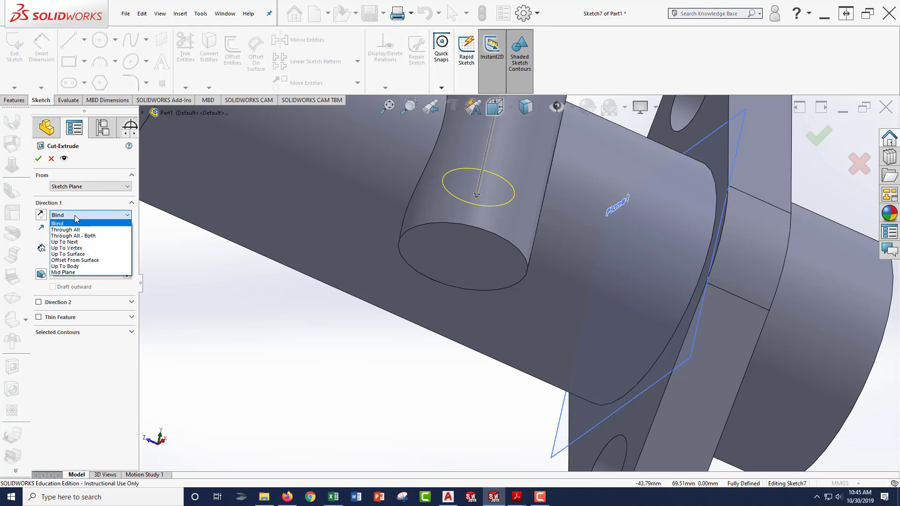
{"action": "left_click", "coordinate": [83, 254]}
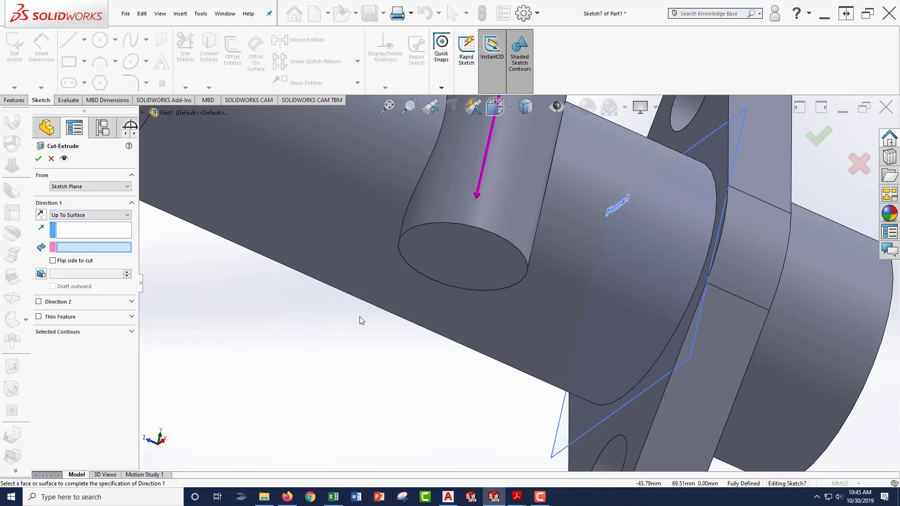
{"action": "left_click", "coordinate": [416, 258]}
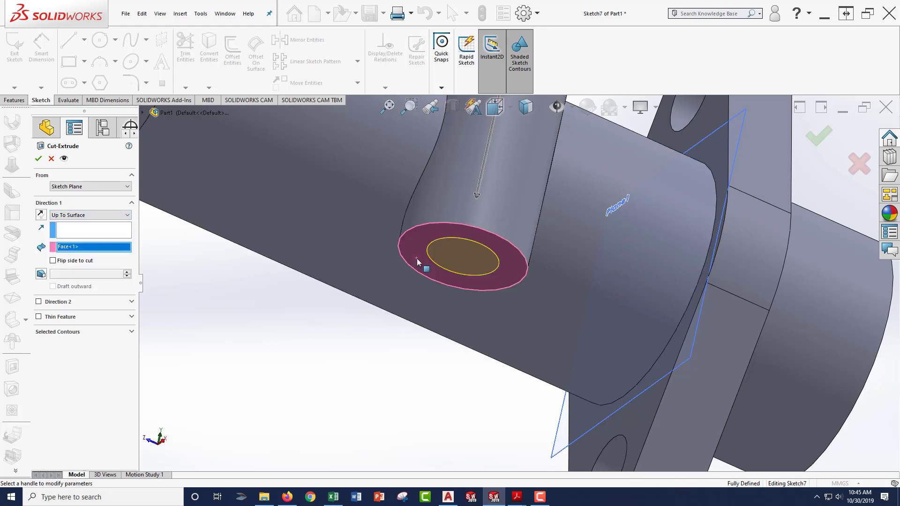
{"action": "left_click", "coordinate": [40, 159]}
Step: Examine the part from several angles, checking the holes through both bosses and the main bore
{"action": "scroll", "coordinate": [368, 339], "scroll_direction": "up", "scroll_amount": 4}
{"action": "middle_click_drag", "start_coordinate": [503, 205], "coordinate": [532, 387]}
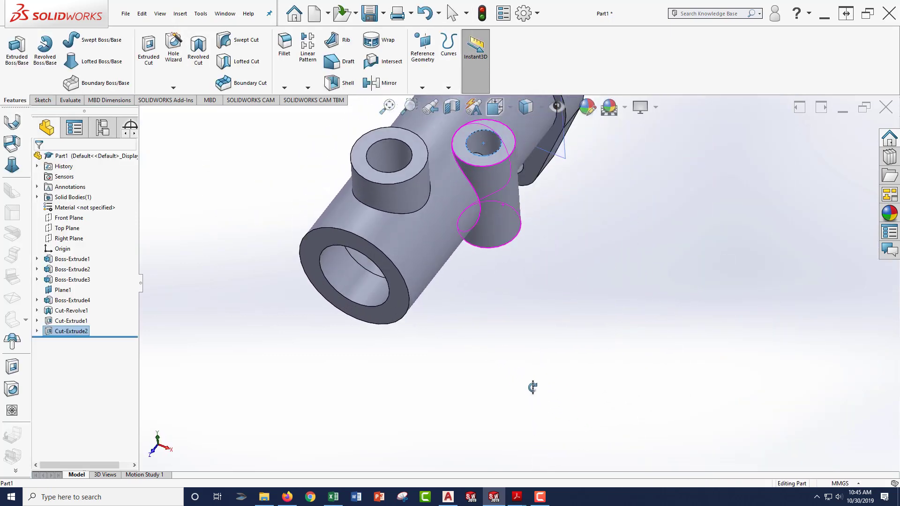
{"action": "scroll", "coordinate": [515, 236], "scroll_direction": "up", "scroll_amount": 6}
{"action": "scroll", "coordinate": [518, 238], "scroll_direction": "down", "scroll_amount": 5}
{"action": "middle_click_drag", "start_coordinate": [526, 272], "coordinate": [452, 233]}
{"action": "left_click", "coordinate": [443, 251]}
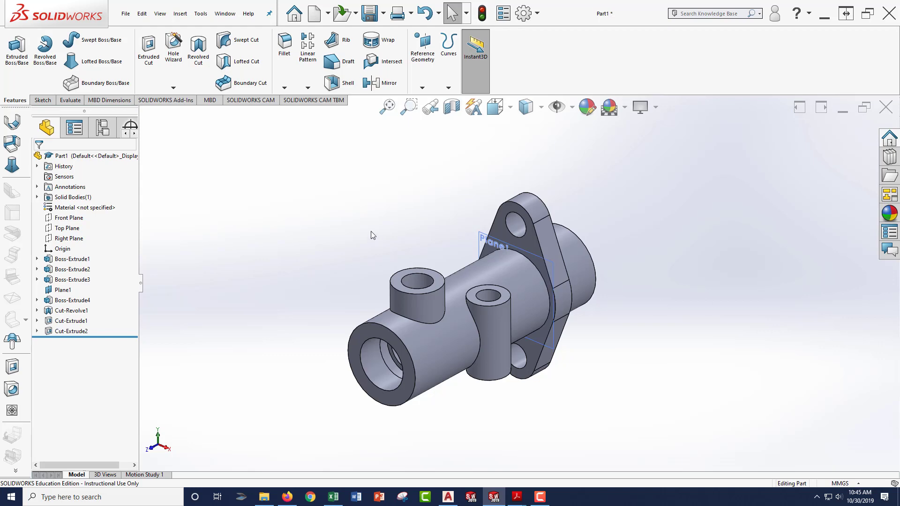
{"action": "scroll", "coordinate": [412, 311], "scroll_direction": "down", "scroll_amount": 5}
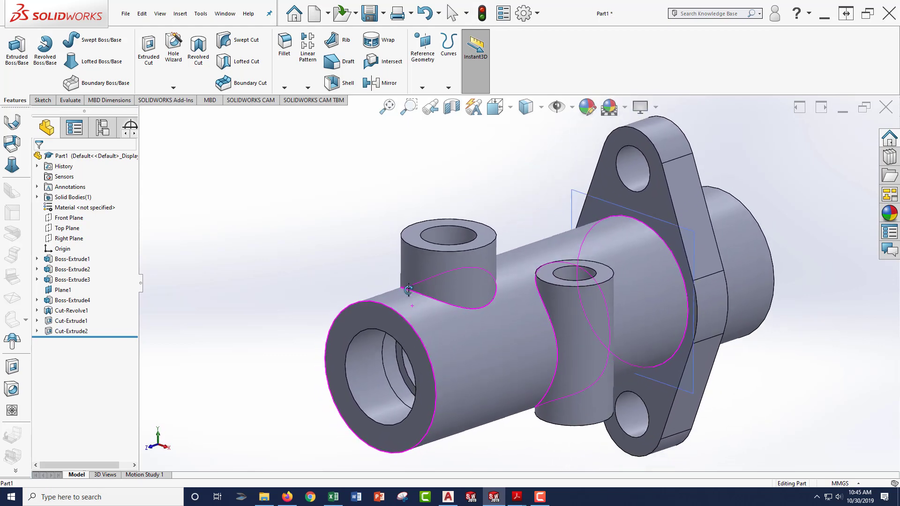
{"action": "middle_click_drag", "start_coordinate": [408, 290], "coordinate": [356, 261]}
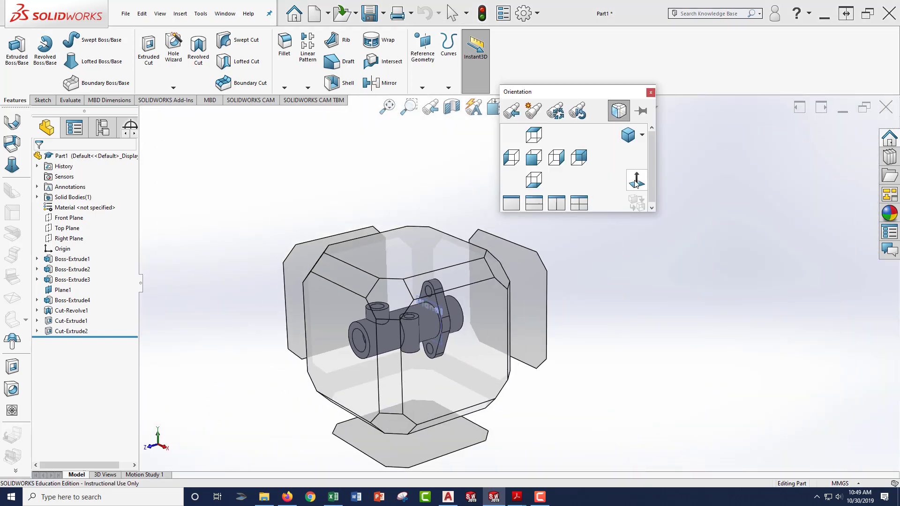
Step: Start a rib feature and open its sketch on the Right Plane, viewed from the side at the short boss
{"action": "left_click", "coordinate": [635, 183]}
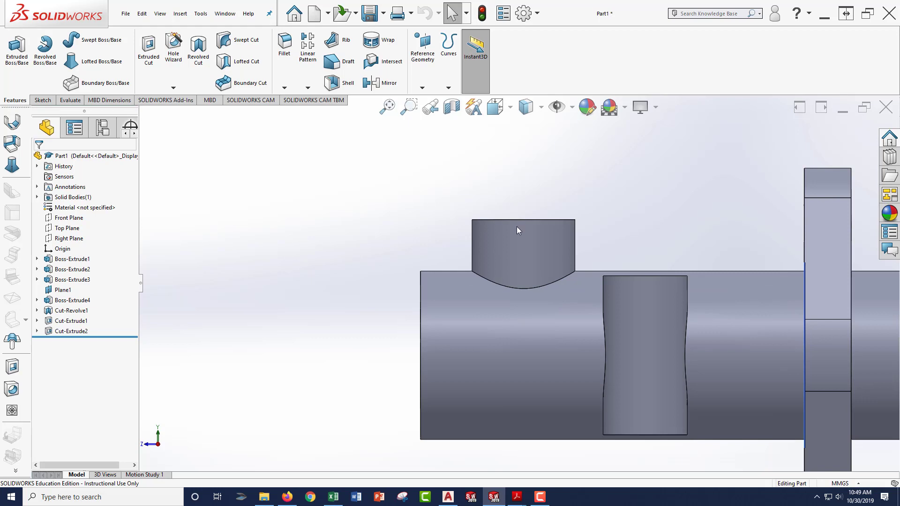
{"action": "scroll", "coordinate": [558, 245], "scroll_direction": "down", "scroll_amount": 2}
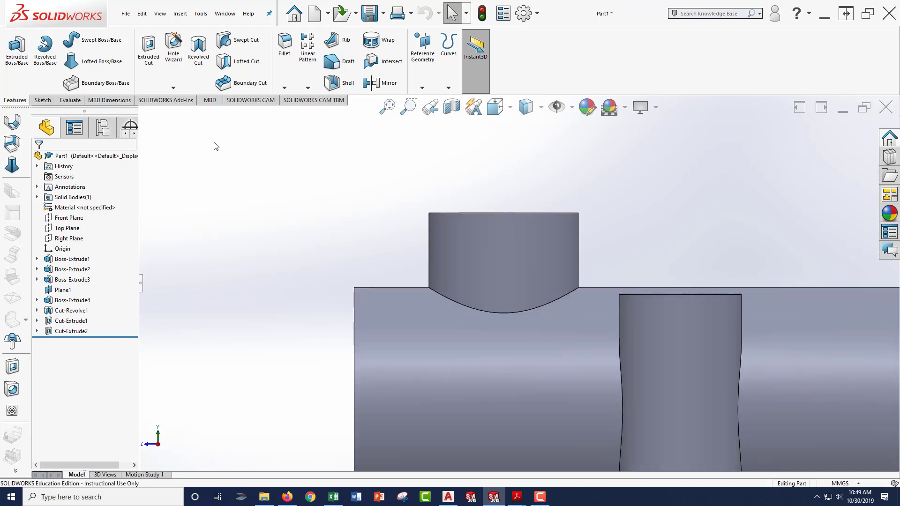
{"action": "left_click", "coordinate": [340, 43]}
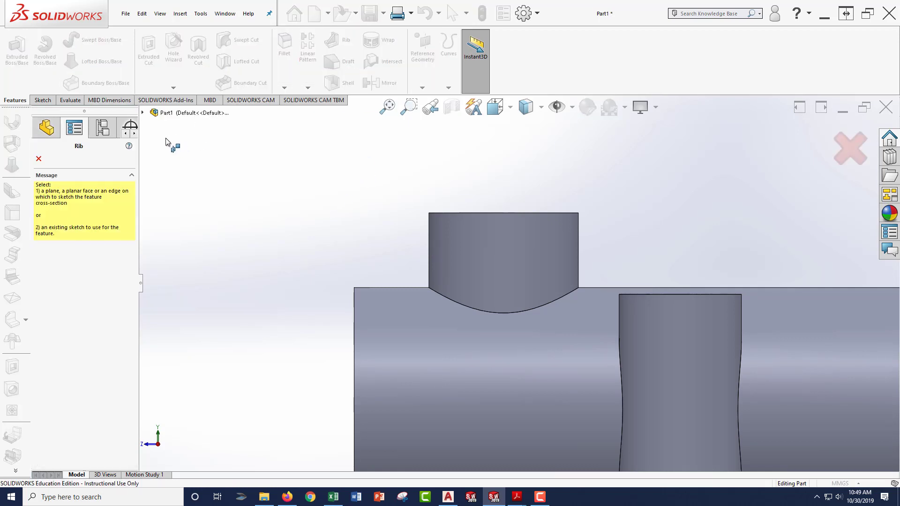
{"action": "left_click", "coordinate": [143, 113]}
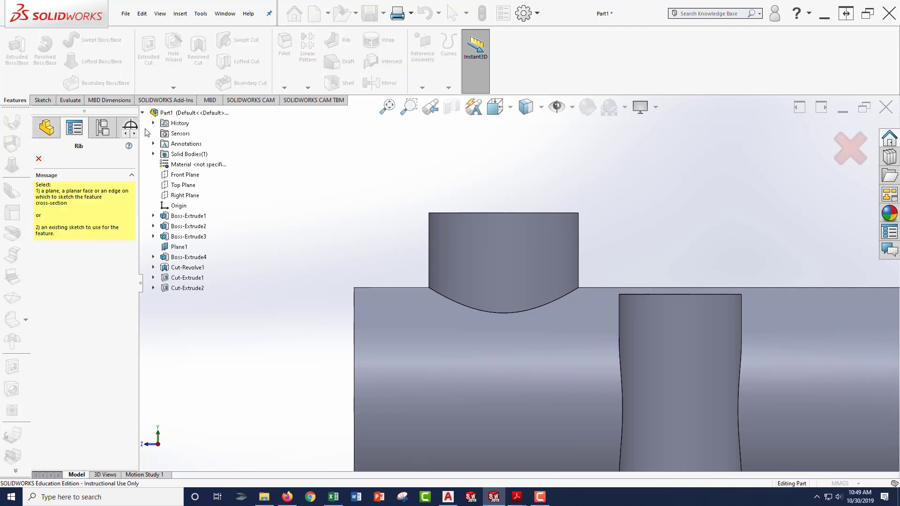
{"action": "left_click", "coordinate": [184, 195]}
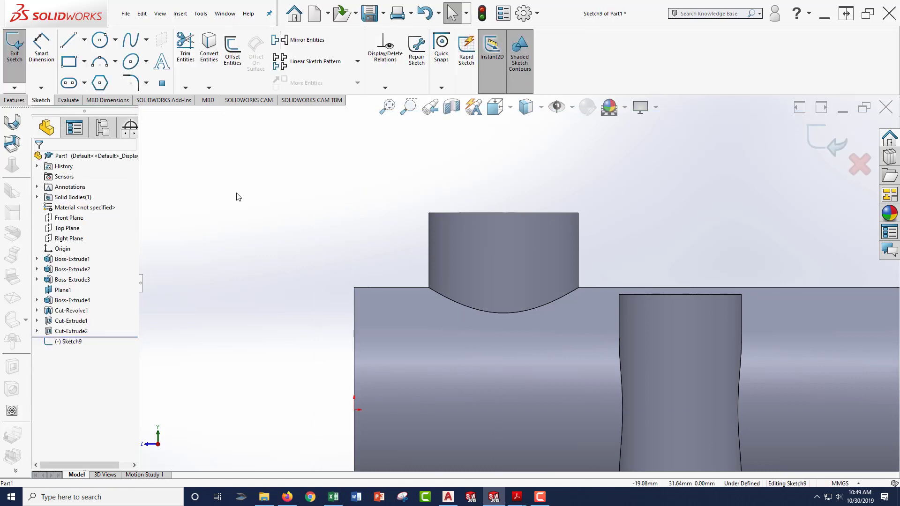
Step: Sketch a sloped line about 10.6 mm long at 45° from the main body's upper edge to the short boss's side
{"action": "left_click", "coordinate": [69, 39]}
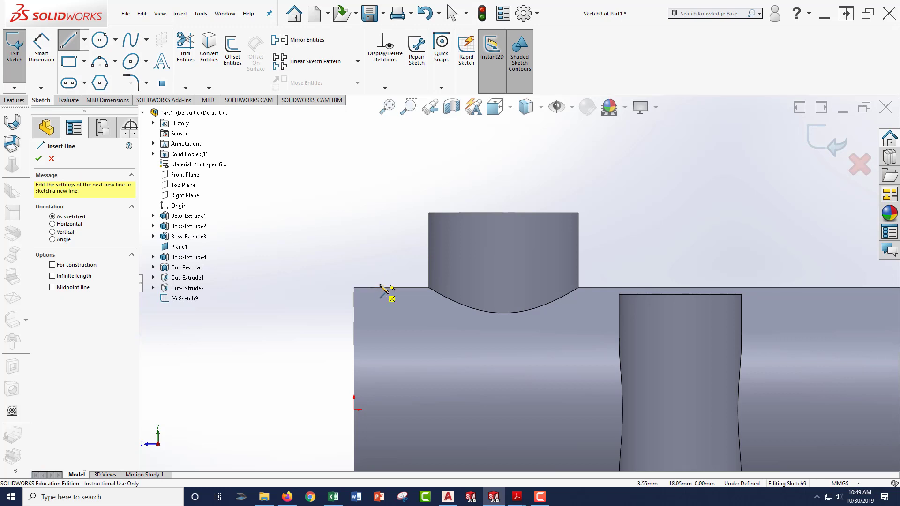
{"action": "left_click", "coordinate": [379, 287]}
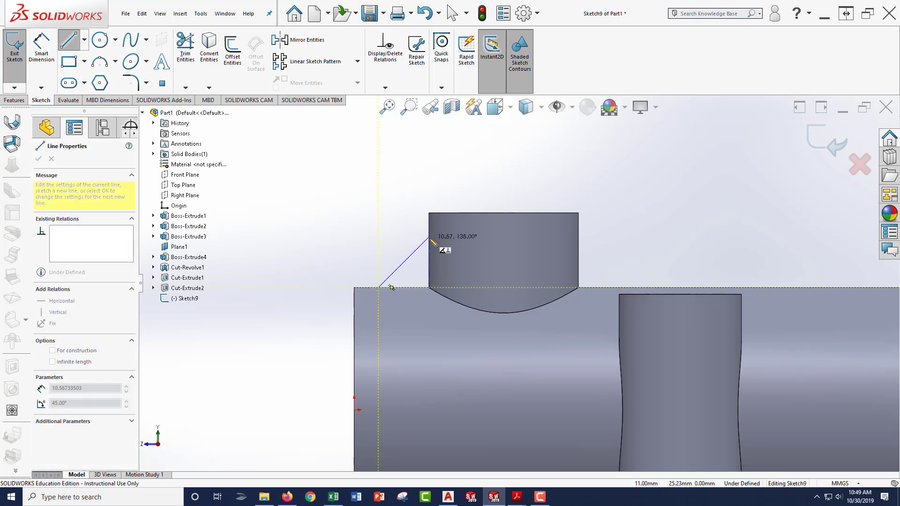
{"action": "left_click", "coordinate": [429, 237]}
{"action": "key", "text": "Escape"}
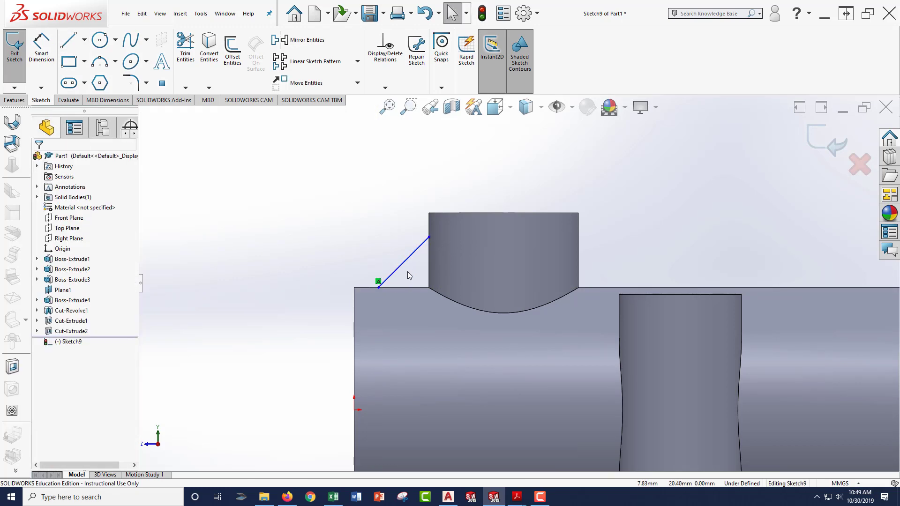
{"action": "scroll", "coordinate": [380, 268], "scroll_direction": "down", "scroll_amount": 2}
{"action": "left_click", "coordinate": [42, 52]}
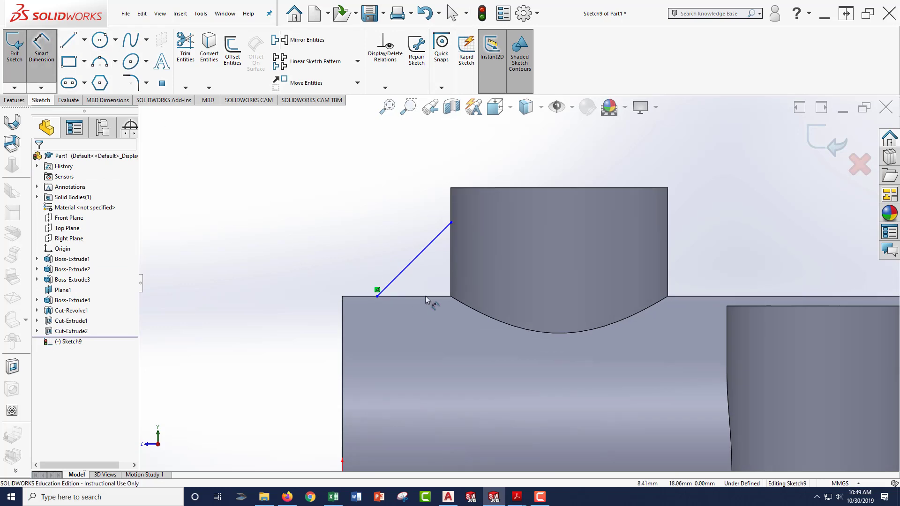
{"action": "left_click", "coordinate": [415, 261]}
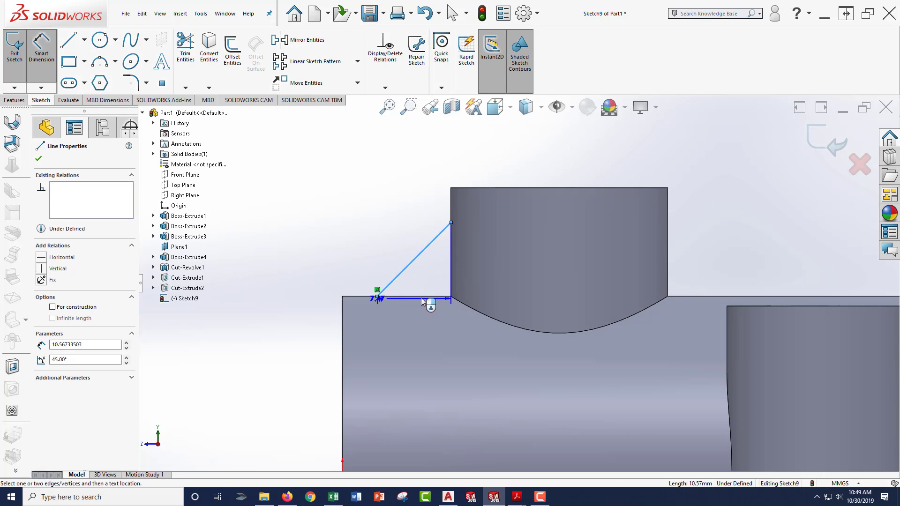
{"action": "key", "text": "Escape"}
{"action": "key", "text": "Escape"}
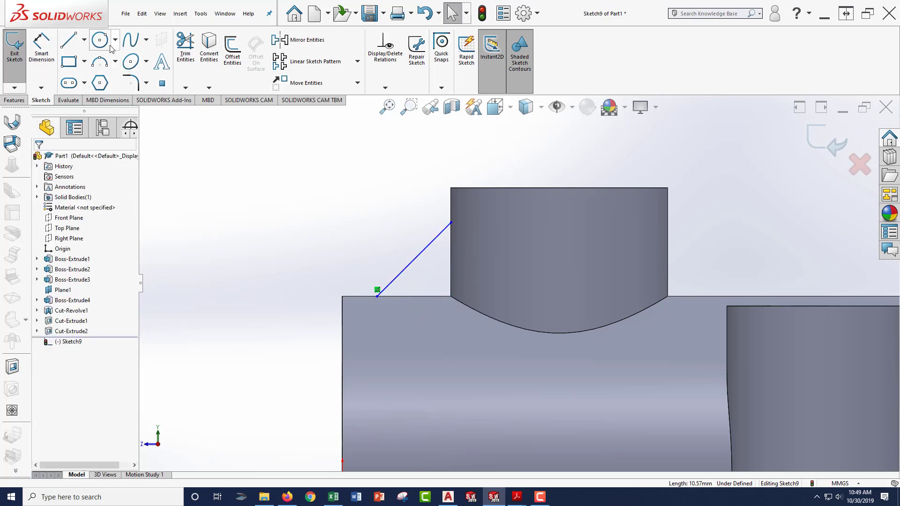
Step: Sketch a horizontal construction line about 39 mm long from the main body's end corner along its upper edge
{"action": "left_click", "coordinate": [85, 41]}
{"action": "left_click", "coordinate": [89, 68]}
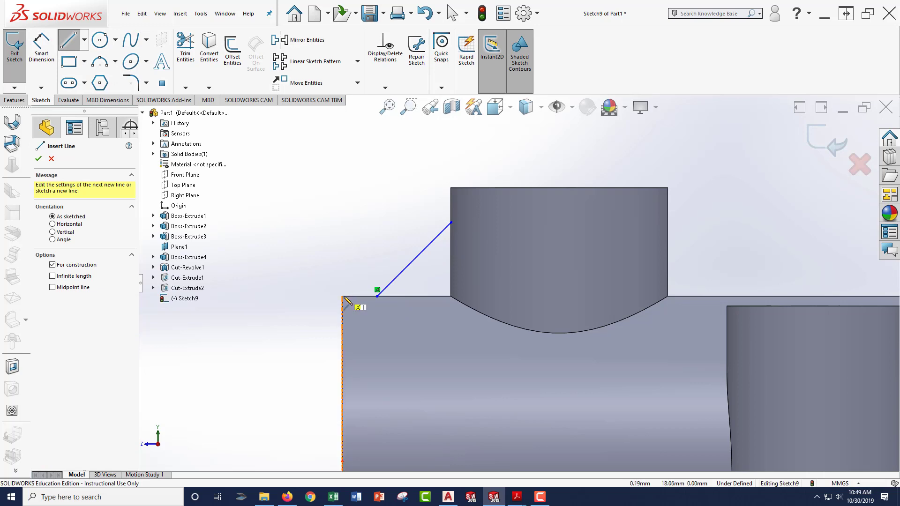
{"action": "left_click", "coordinate": [342, 296]}
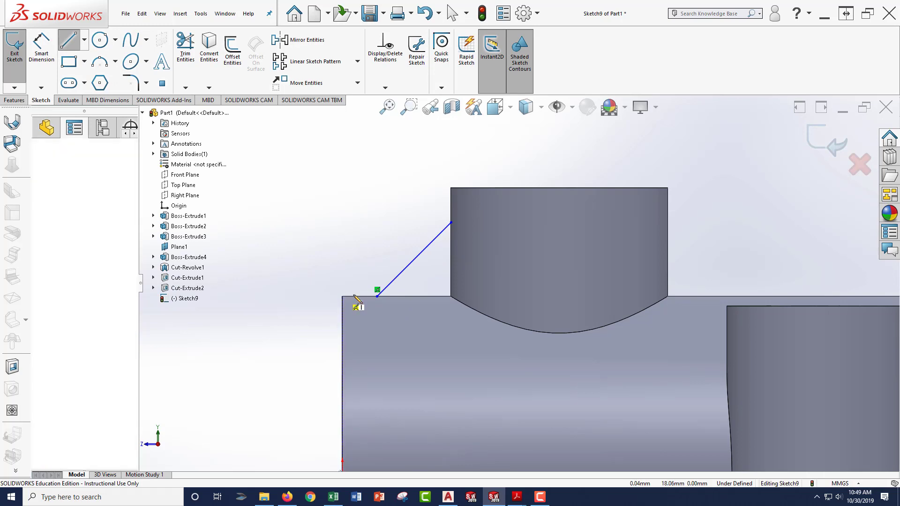
{"action": "left_click", "coordinate": [726, 296]}
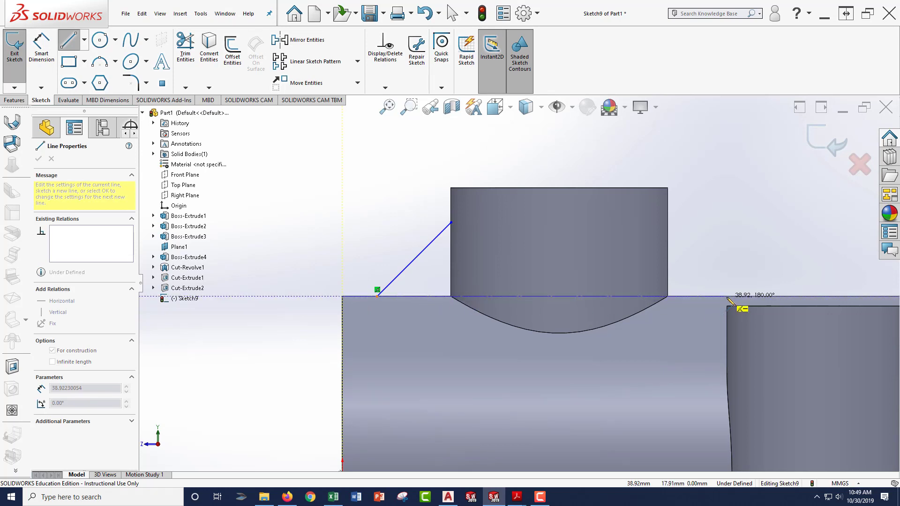
{"action": "key", "text": "Escape"}
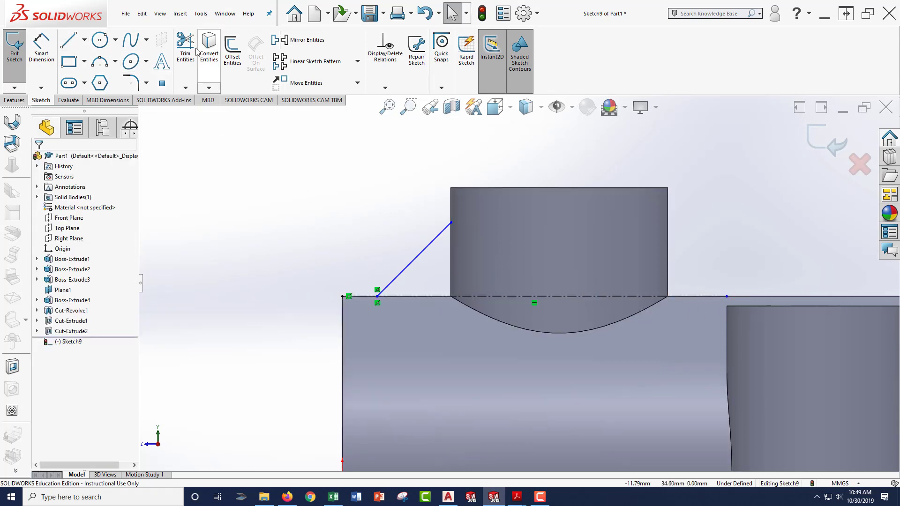
Step: Dimension the angle between the sloped rib line and the horizontal construction line at 45°
{"action": "left_click", "coordinate": [41, 47]}
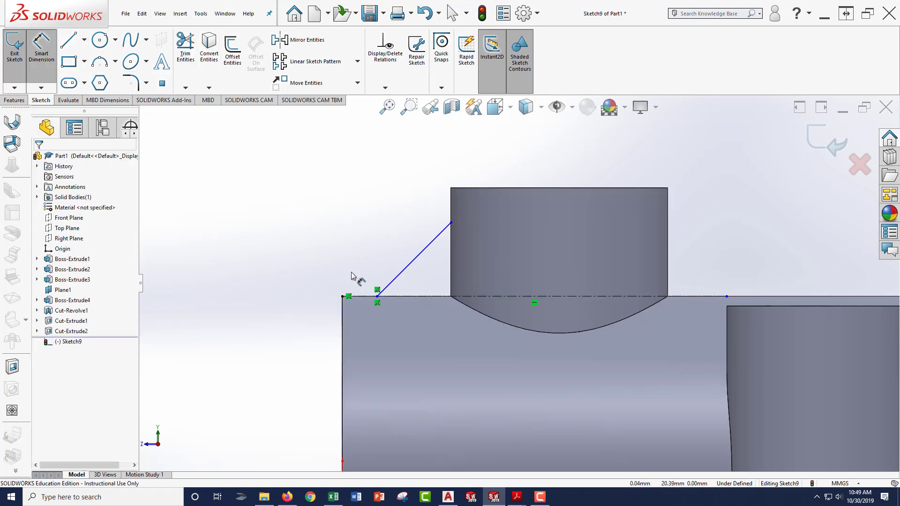
{"action": "left_click", "coordinate": [421, 260]}
{"action": "left_click", "coordinate": [443, 296]}
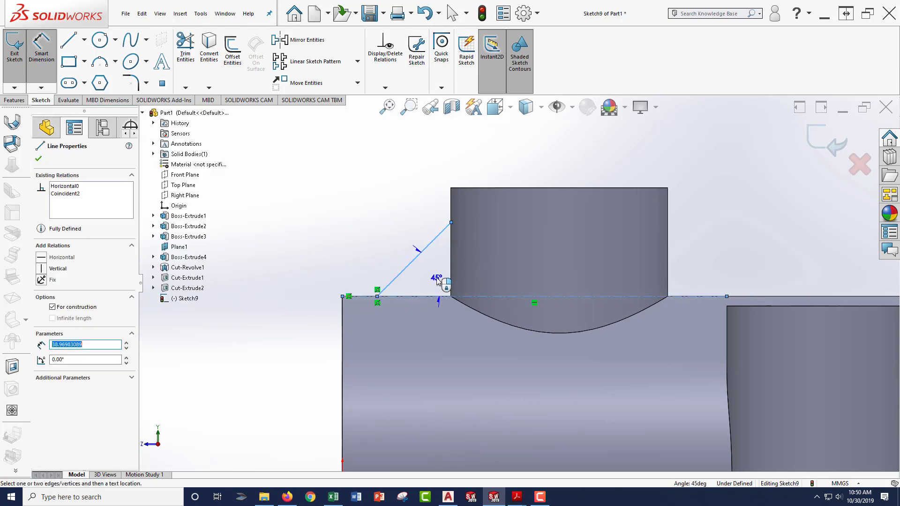
{"action": "left_click", "coordinate": [437, 280]}
{"action": "left_click", "coordinate": [364, 257]}
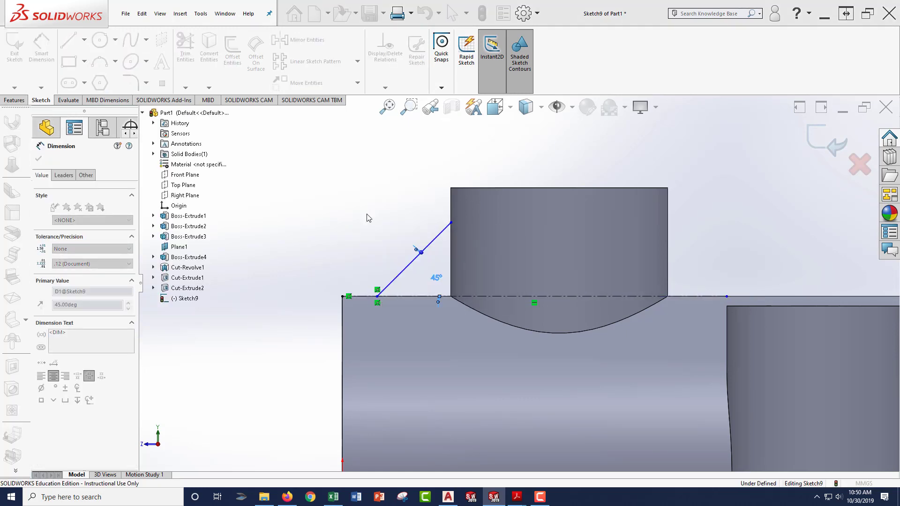
{"action": "left_click", "coordinate": [69, 40]}
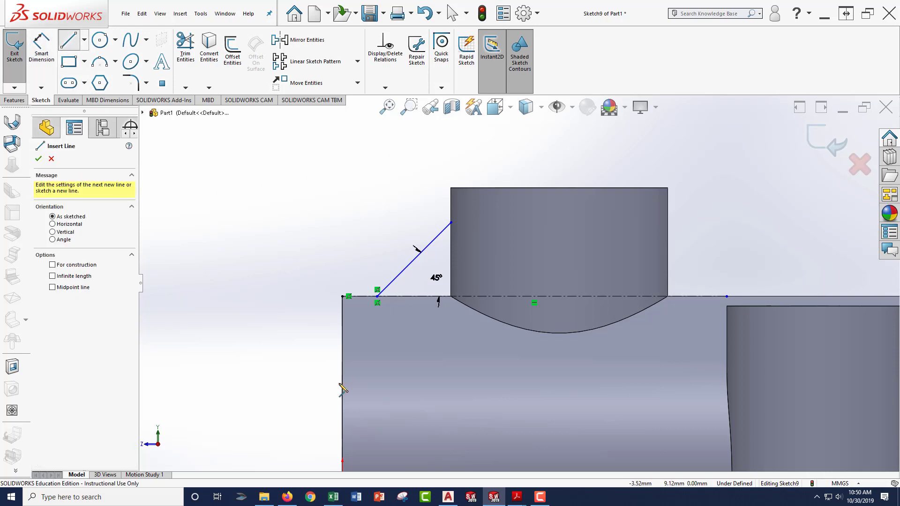
{"action": "left_click", "coordinate": [343, 310]}
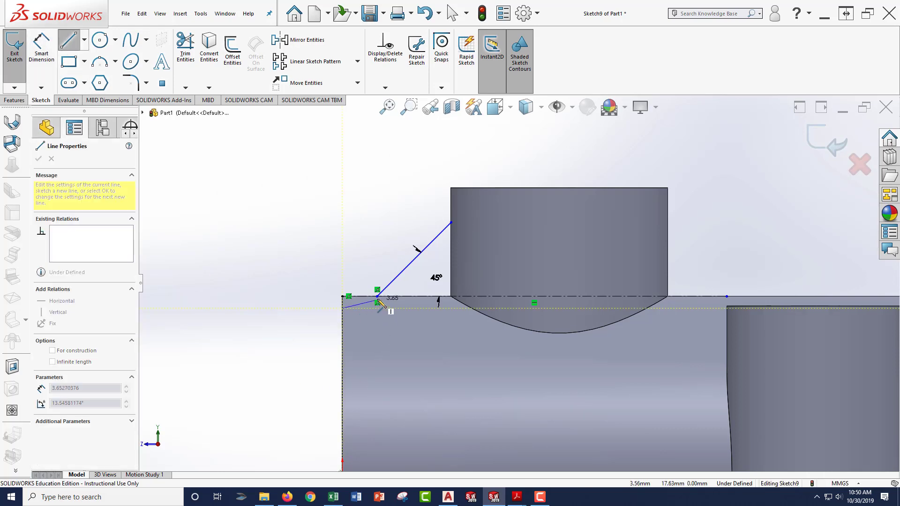
{"action": "key", "text": "Escape"}
Step: Dimension the rib line's lower endpoint 3 mm from the main body's end along the horizontal construction line
{"action": "left_click", "coordinate": [41, 45]}
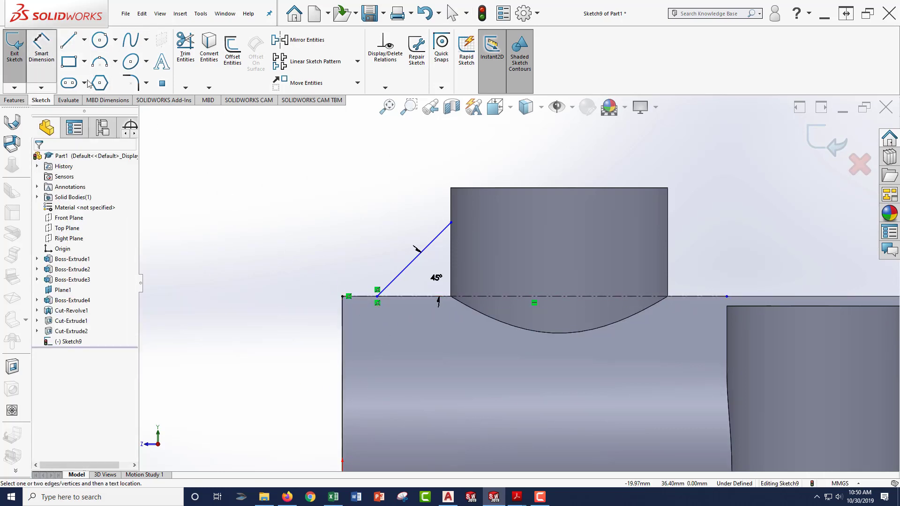
{"action": "left_click", "coordinate": [378, 297]}
{"action": "left_click", "coordinate": [360, 272]}
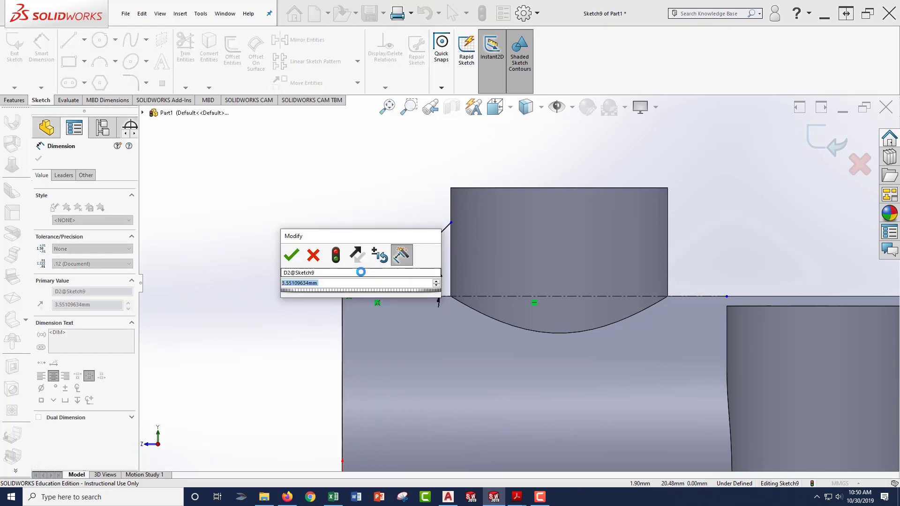
{"action": "type", "text": "3"}
{"action": "key", "text": "Return"}
{"action": "key", "text": "Escape"}
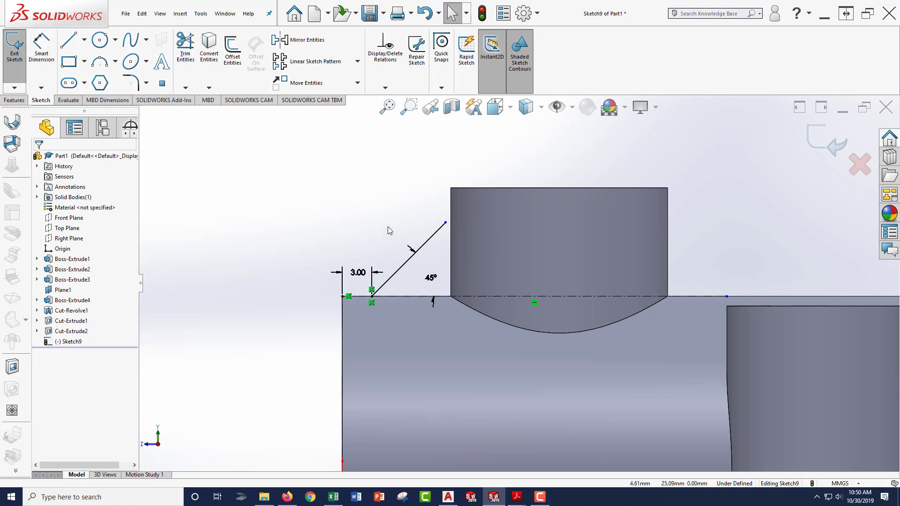
Step: Extend the rib line's upper end to the short boss's side and sketch an 11 mm vertical construction line down that side
{"action": "left_click_drag", "start_coordinate": [445, 222], "coordinate": [452, 216]}
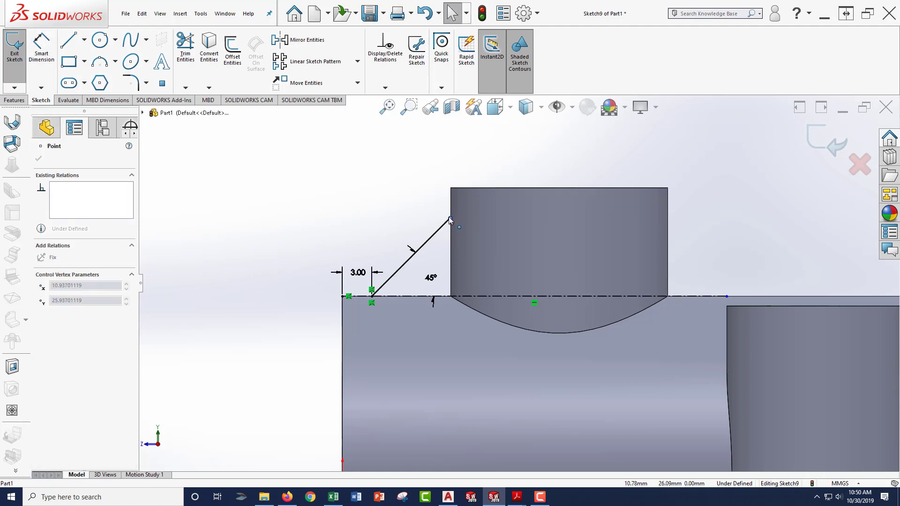
{"action": "left_click", "coordinate": [431, 215]}
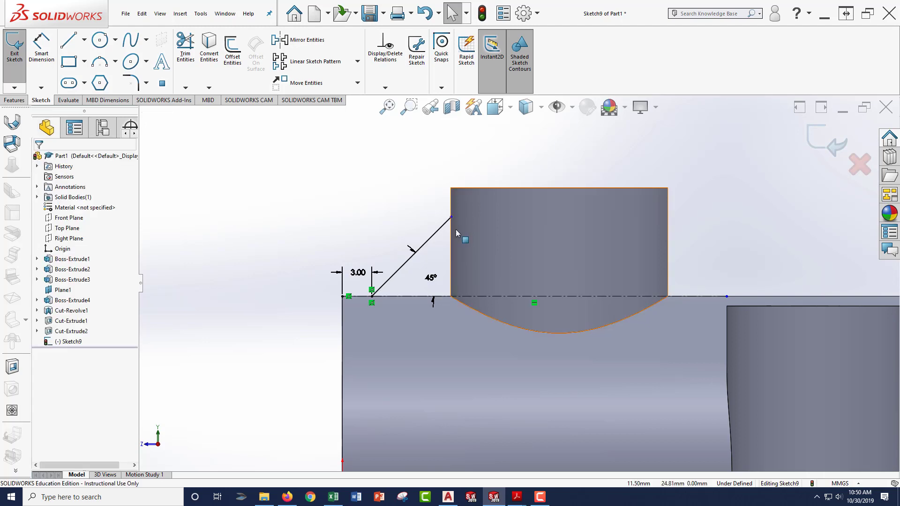
{"action": "scroll", "coordinate": [455, 230], "scroll_direction": "up", "scroll_amount": 4}
{"action": "scroll", "coordinate": [338, 220], "scroll_direction": "up", "scroll_amount": 2}
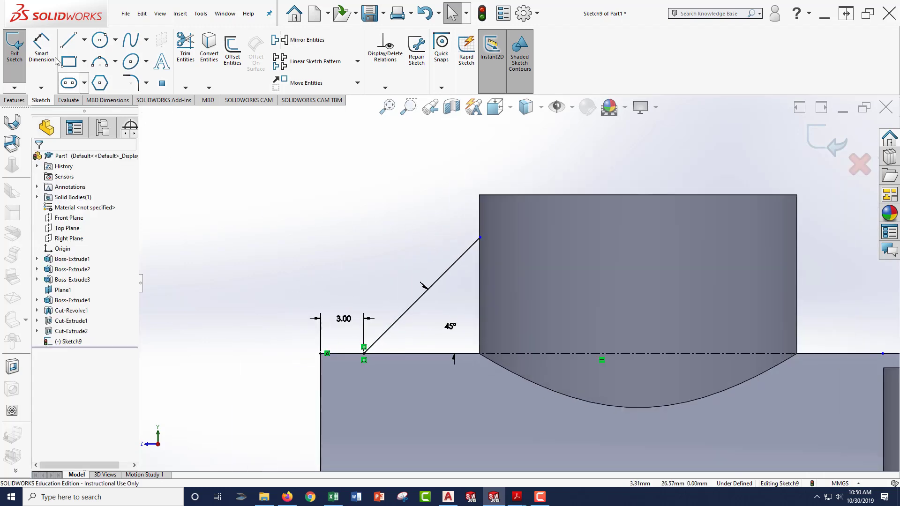
{"action": "left_click", "coordinate": [84, 39]}
{"action": "left_click", "coordinate": [80, 69]}
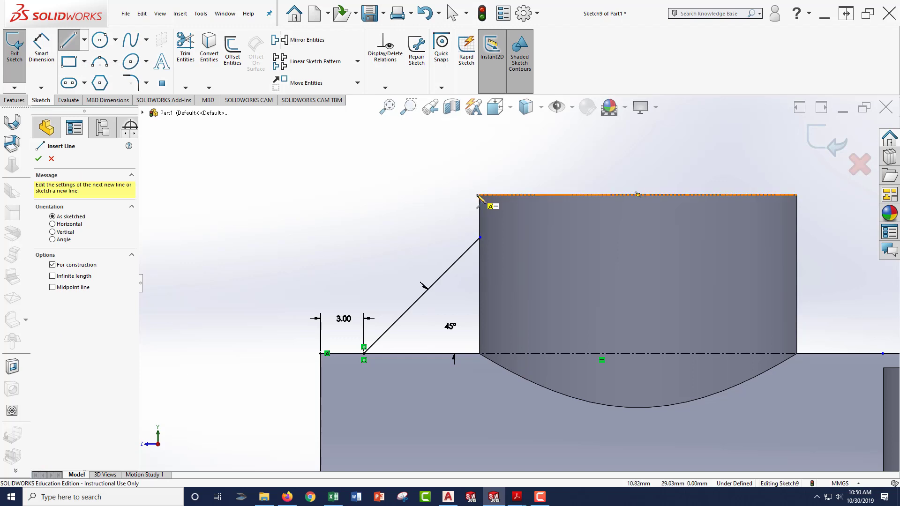
{"action": "left_click", "coordinate": [480, 196]}
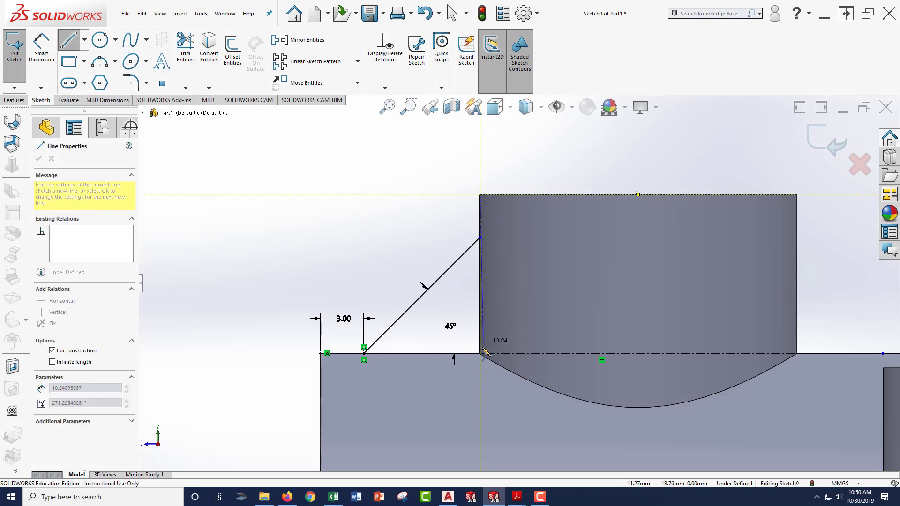
{"action": "left_click", "coordinate": [481, 354]}
{"action": "key", "text": "Escape"}
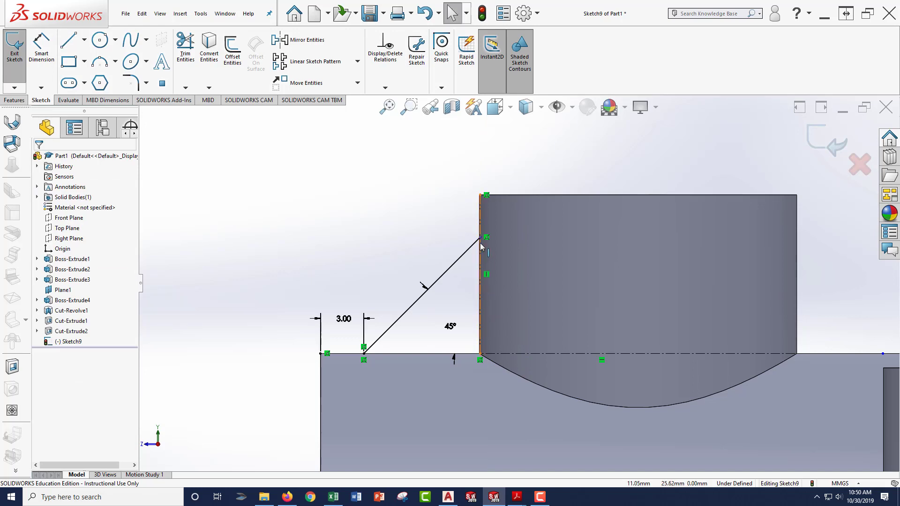
Step: Move the vertical construction line, with the rib line's attached upper end, slightly inside the short boss
{"action": "mouse_move", "coordinate": [481, 238]}
{"action": "left_mouse_down"}
{"action": "mouse_move", "coordinate": [487, 248]}
{"action": "mouse_move", "coordinate": [481, 239]}
{"action": "left_mouse_up"}
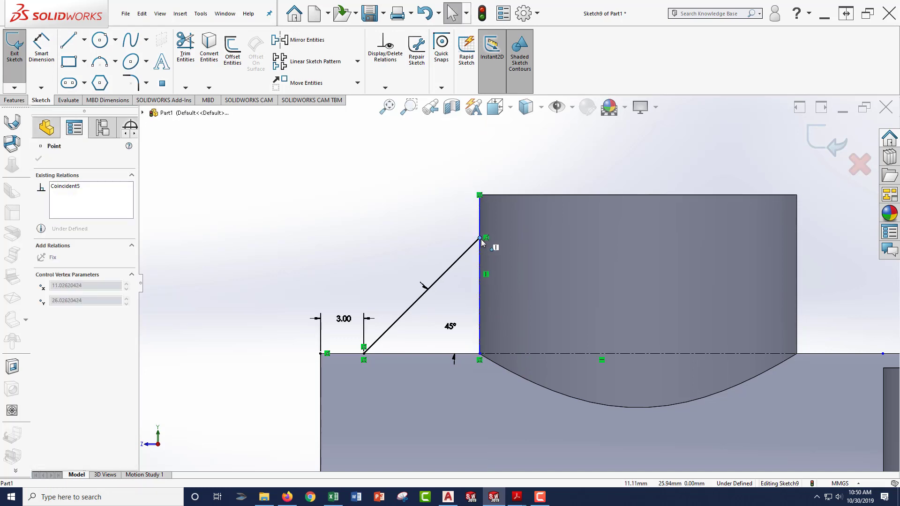
{"action": "left_click", "coordinate": [465, 235]}
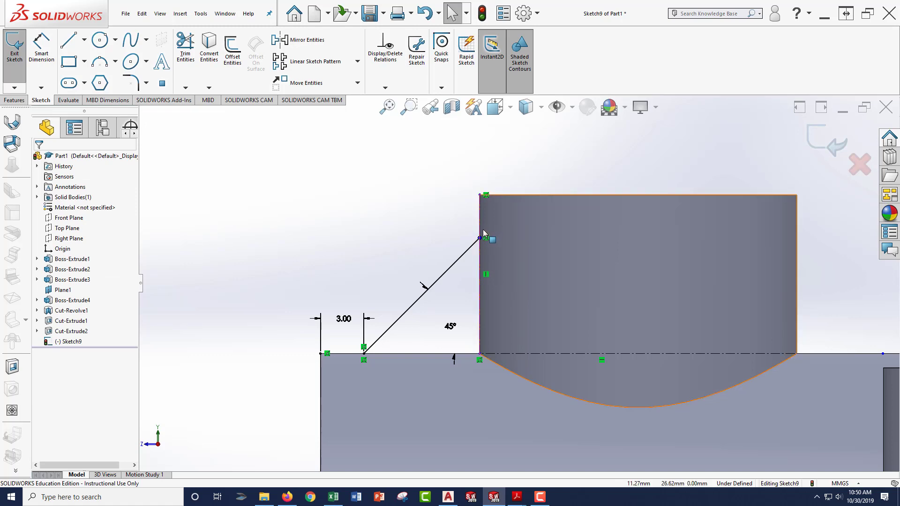
{"action": "left_click_drag", "start_coordinate": [482, 229], "coordinate": [493, 224]}
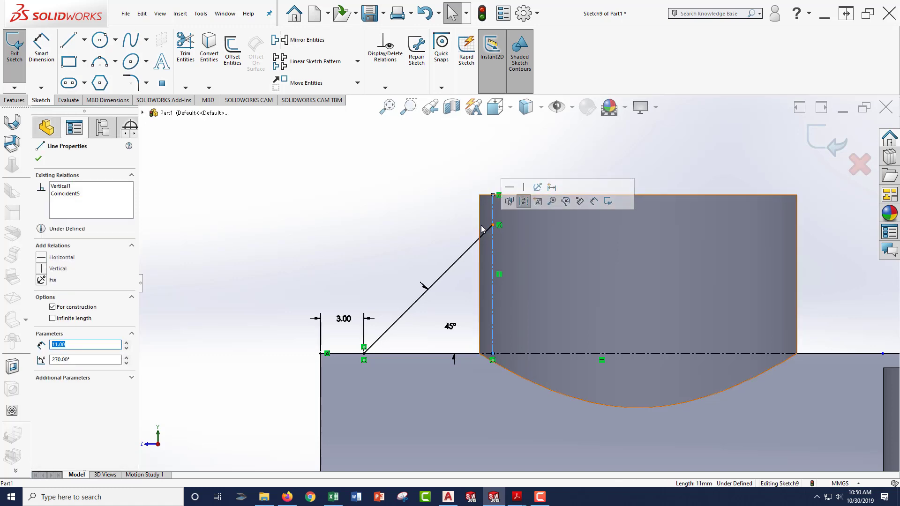
{"action": "left_click", "coordinate": [459, 226]}
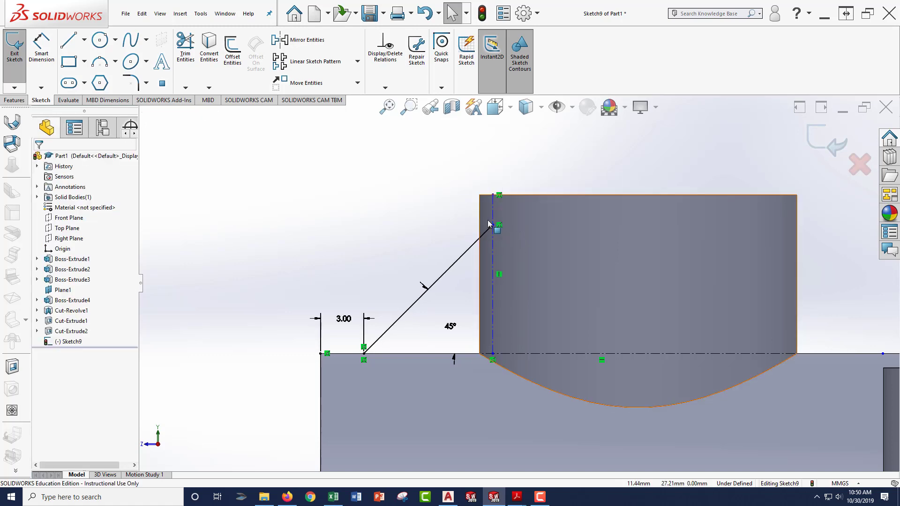
{"action": "left_click", "coordinate": [492, 237]}
{"action": "left_click", "coordinate": [425, 207]}
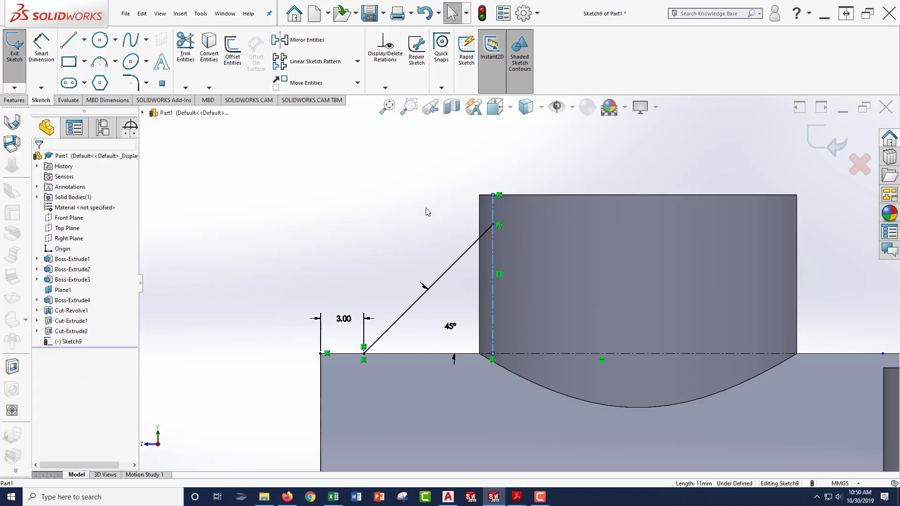
Step: Move the vertical construction line, with the rib line's attached upper end, onto the short boss's side edge
{"action": "left_click", "coordinate": [212, 56]}
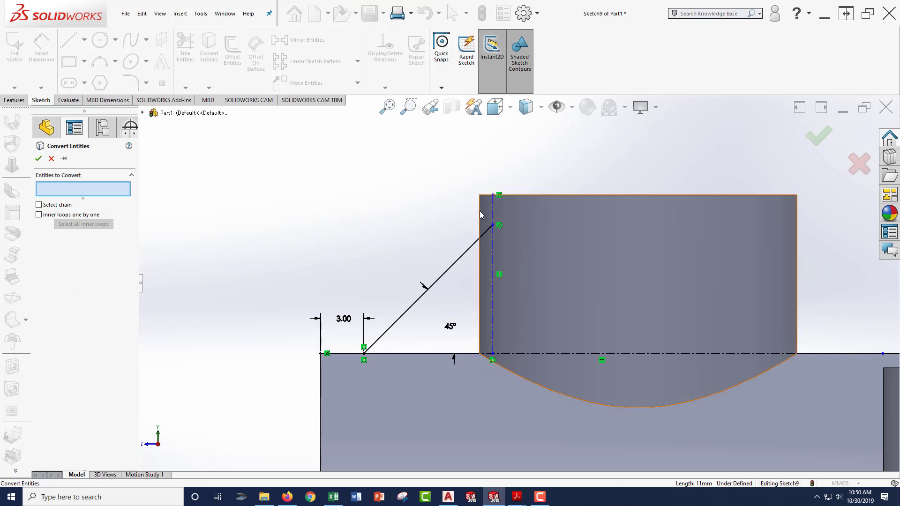
{"action": "key", "text": "Escape"}
{"action": "left_click", "coordinate": [492, 244]}
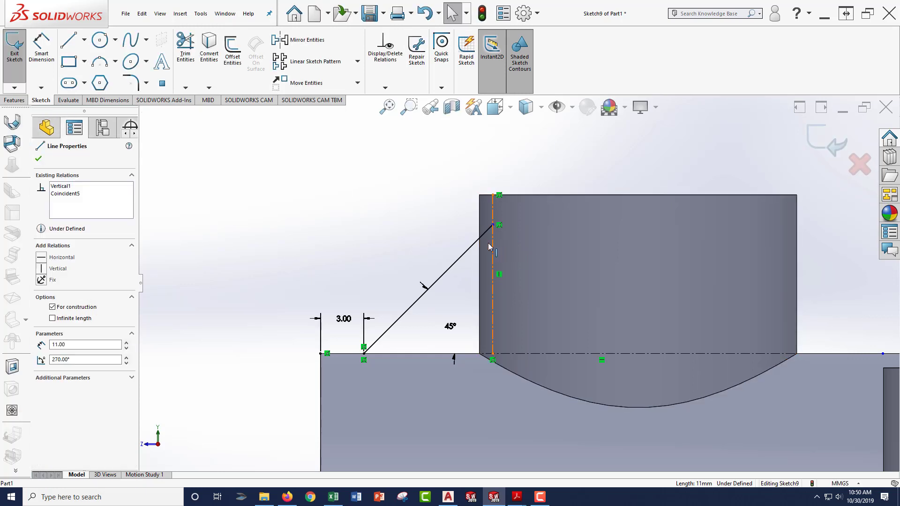
{"action": "left_click_drag", "start_coordinate": [488, 243], "coordinate": [480, 243]}
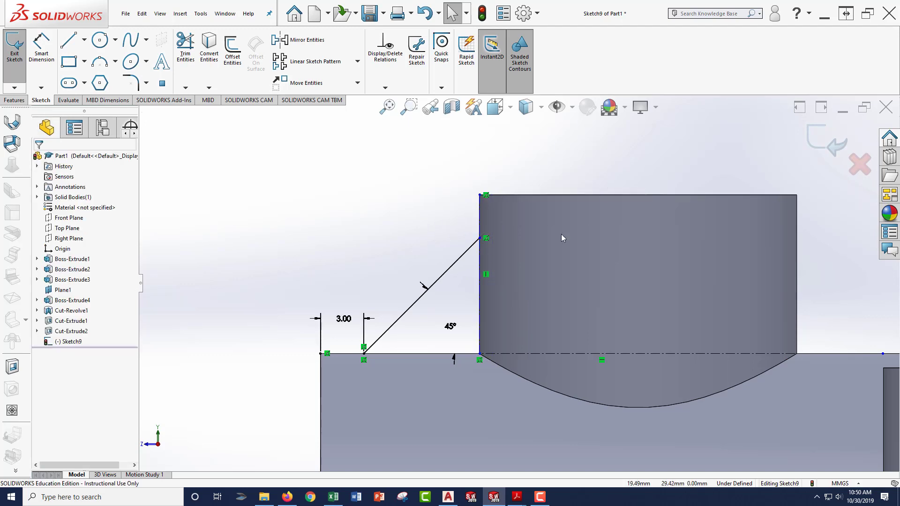
Step: Finish the sketch and create the rib between the main body and short boss with an 11 mm thickness on both sides
{"action": "left_click", "coordinate": [819, 144]}
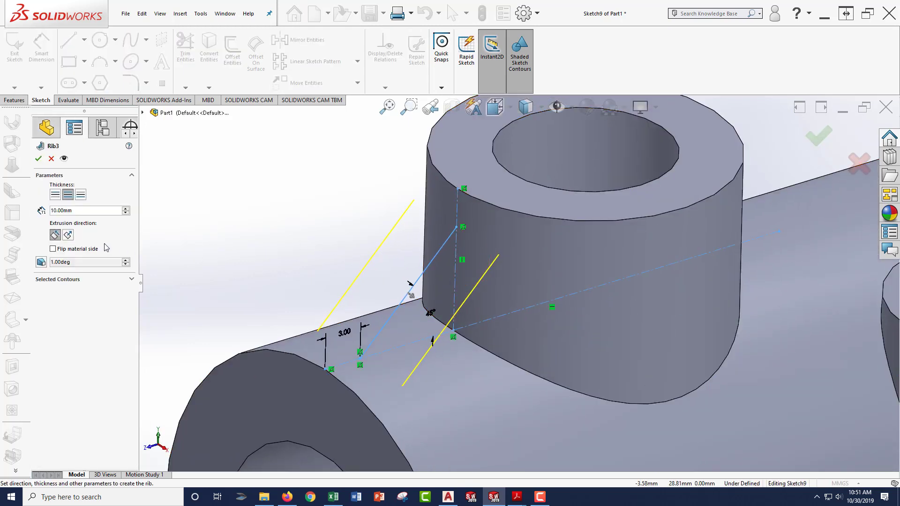
{"action": "double_click", "coordinate": [79, 214]}
{"action": "type", "text": "11"}
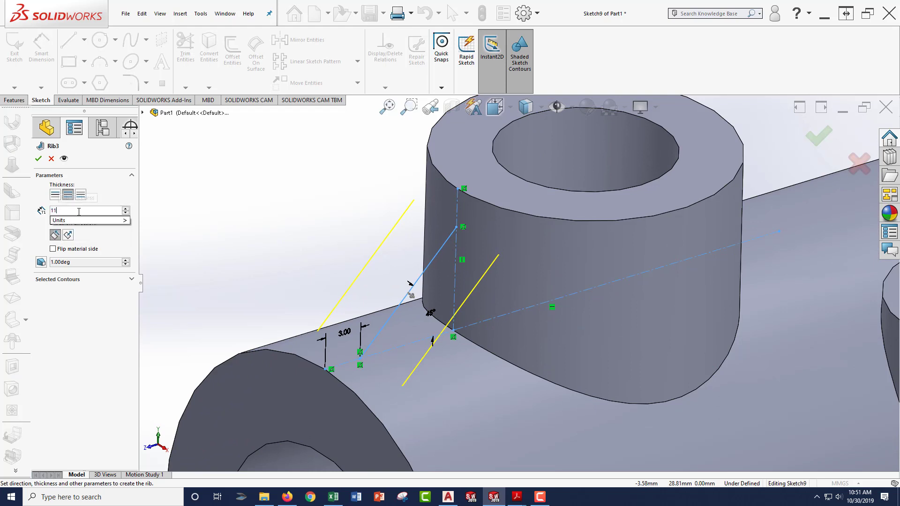
{"action": "key", "text": "Return"}
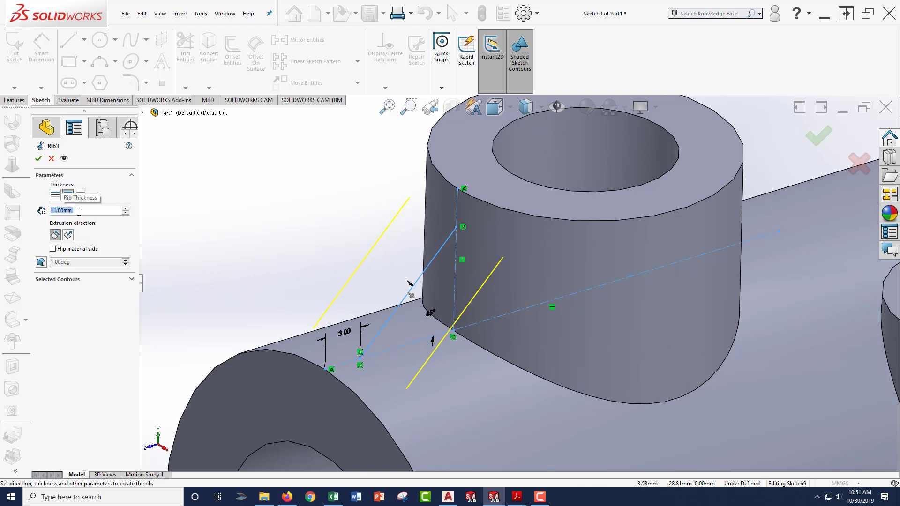
{"action": "left_click", "coordinate": [38, 158]}
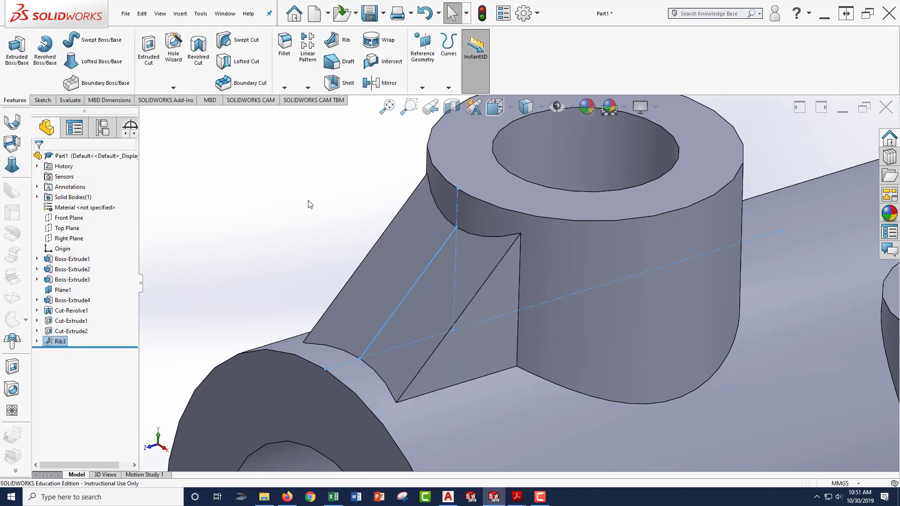
Step: Switch to the housing drawing in Adobe Acrobat Reader and examine Section B-B and View C-C for the rib hole's size and location
{"action": "scroll", "coordinate": [310, 211], "scroll_direction": "up", "scroll_amount": 2}
{"action": "middle_click_drag", "start_coordinate": [347, 241], "coordinate": [586, 270]}
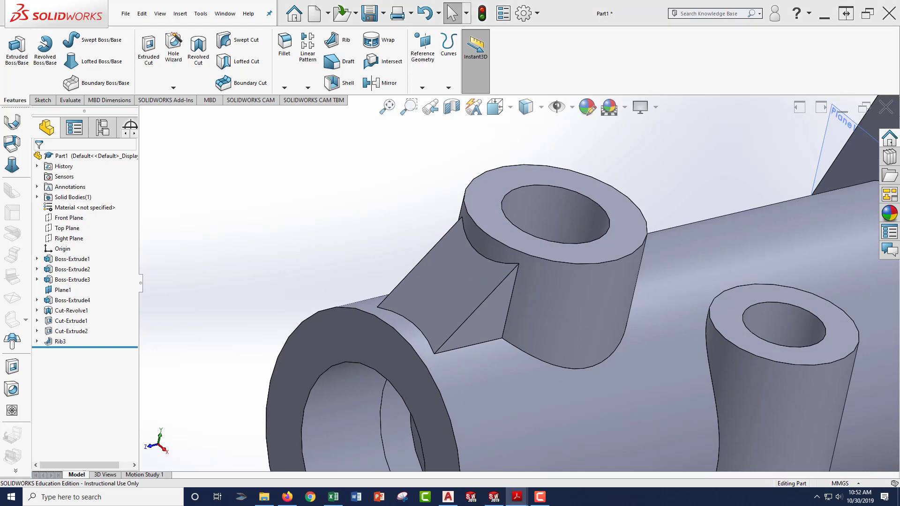
{"action": "left_click", "coordinate": [517, 497]}
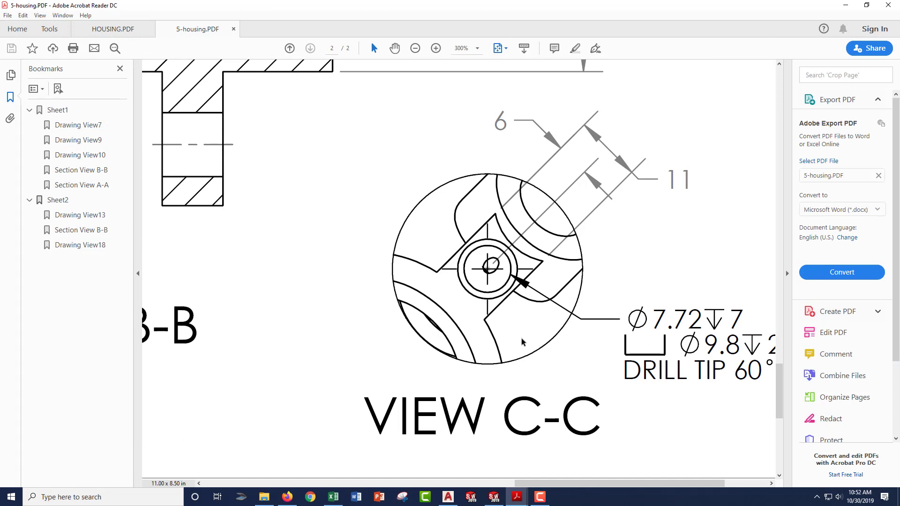
{"action": "key", "text": "ctrl+0"}
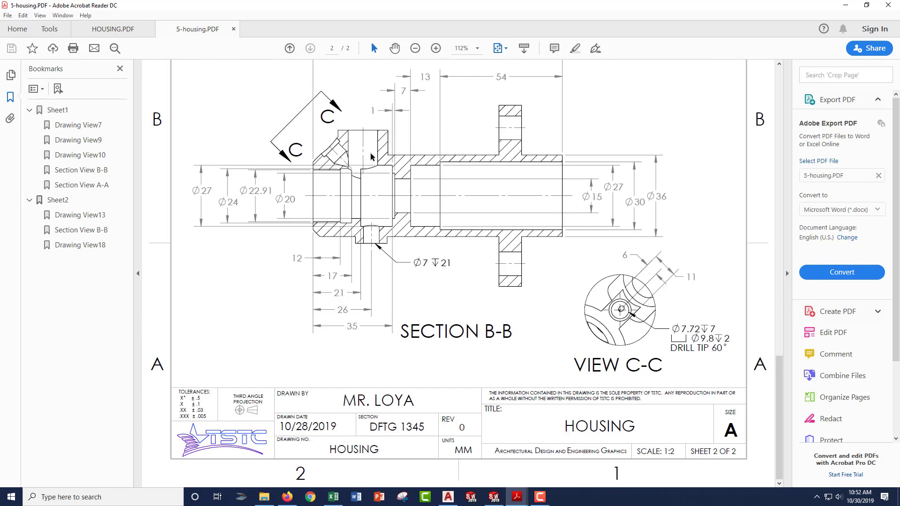
{"action": "scroll", "coordinate": [723, 324], "scroll_direction": "up", "scroll_amount": 3, "text": "ctrl"}
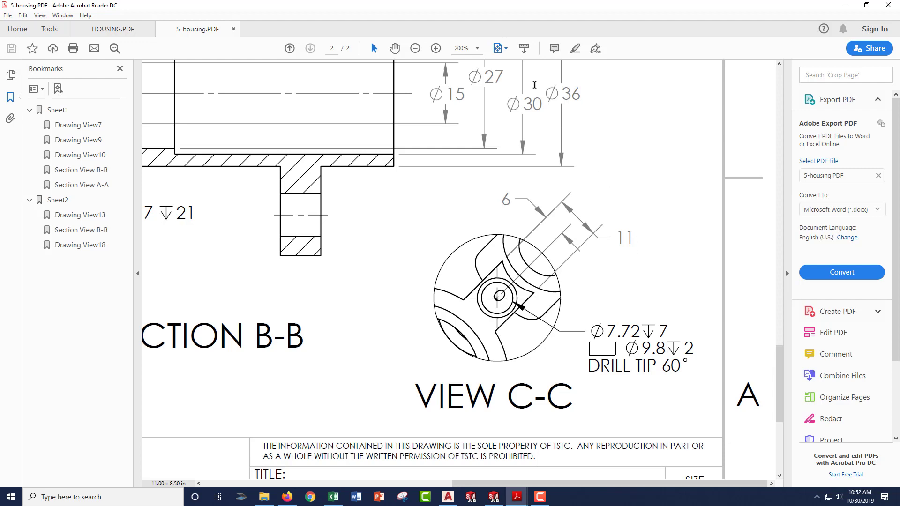
{"action": "left_click_drag", "start_coordinate": [530, 9], "coordinate": [899, 122]}
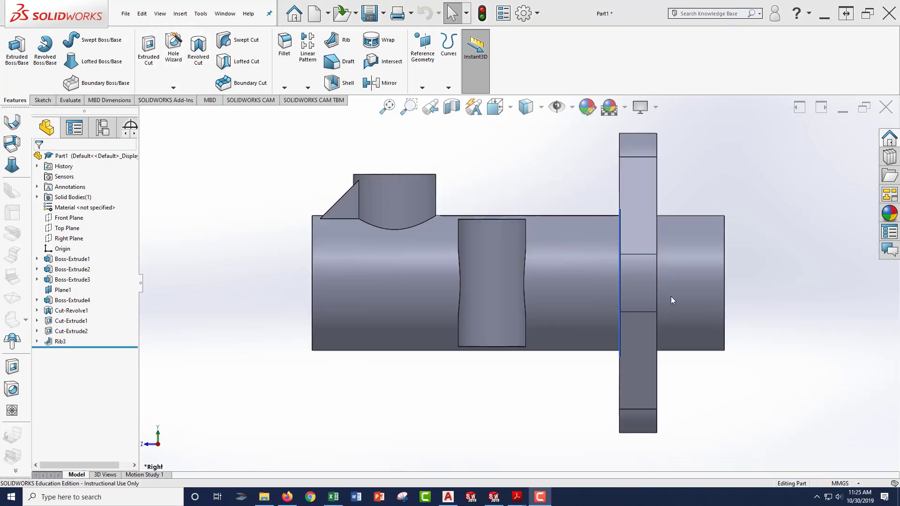
Step: Start a Hole Wizard counterbore in the part, keeping ANSI Metric and Hex Bolt - ANSI B18.2.3.5M, and review its sizing and end condition
{"action": "middle_click_drag", "start_coordinate": [367, 161], "coordinate": [404, 236]}
{"action": "scroll", "coordinate": [404, 236], "scroll_direction": "down", "scroll_amount": 5}
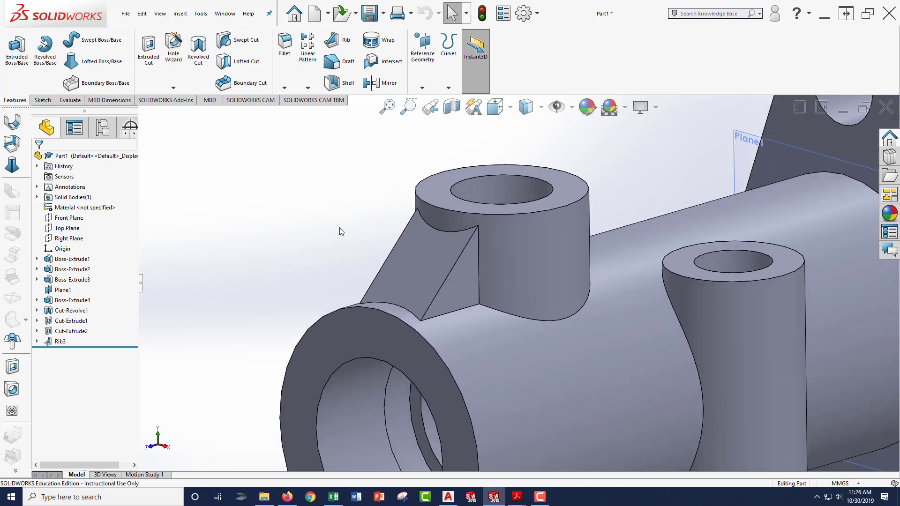
{"action": "middle_click_drag", "start_coordinate": [366, 210], "coordinate": [361, 235]}
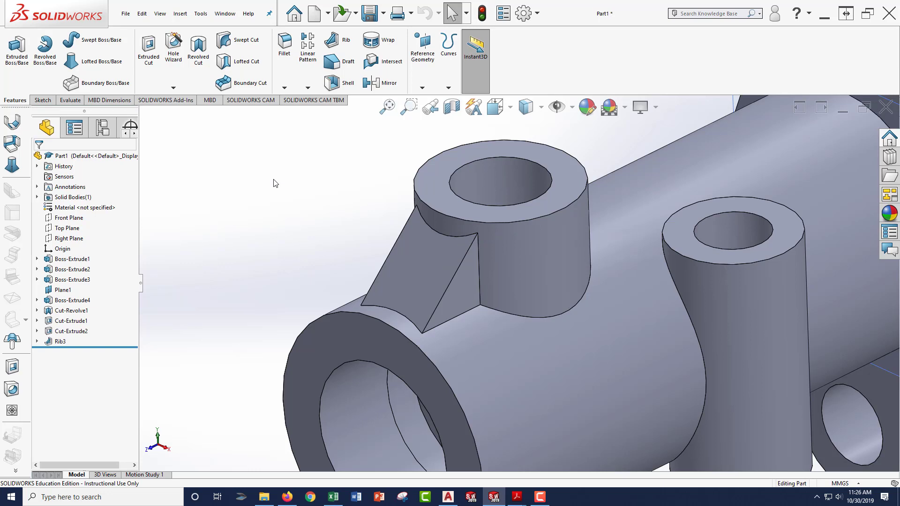
{"action": "left_click", "coordinate": [174, 55]}
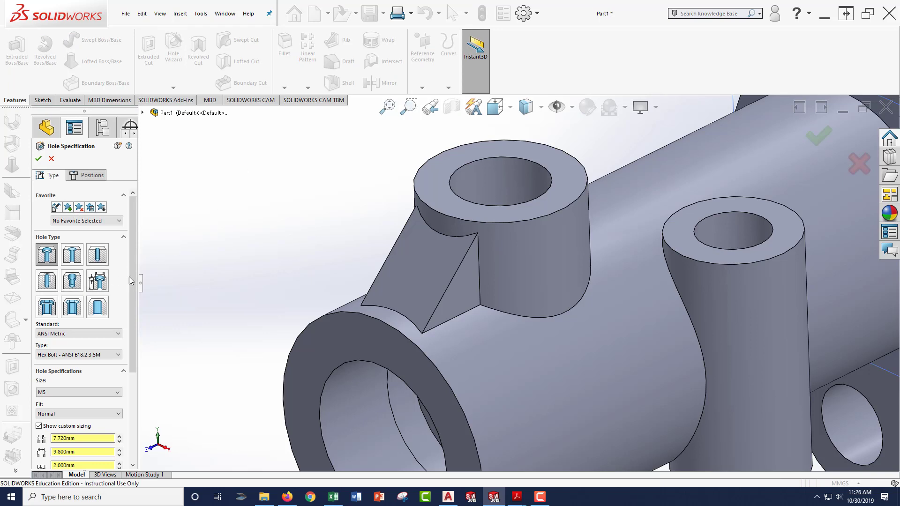
{"action": "left_click_drag", "start_coordinate": [131, 273], "coordinate": [127, 300]}
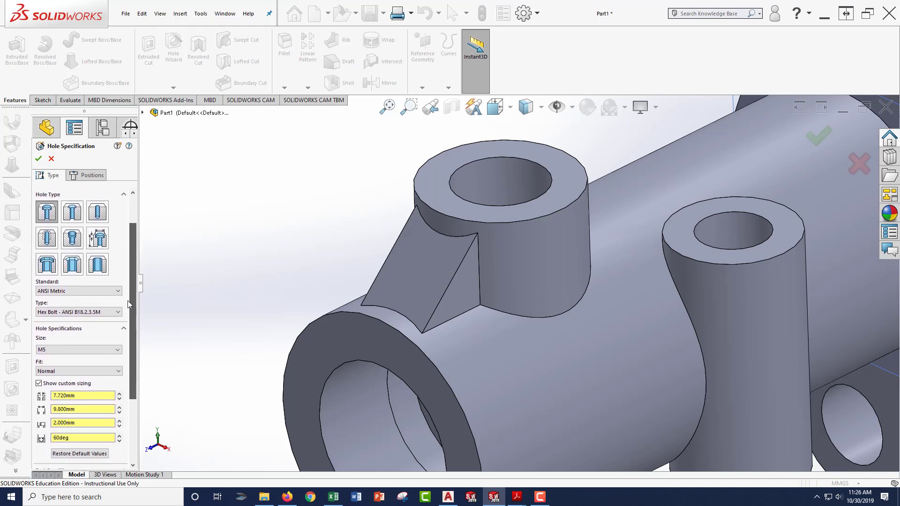
{"action": "left_click", "coordinate": [97, 291]}
{"action": "left_click", "coordinate": [97, 291]}
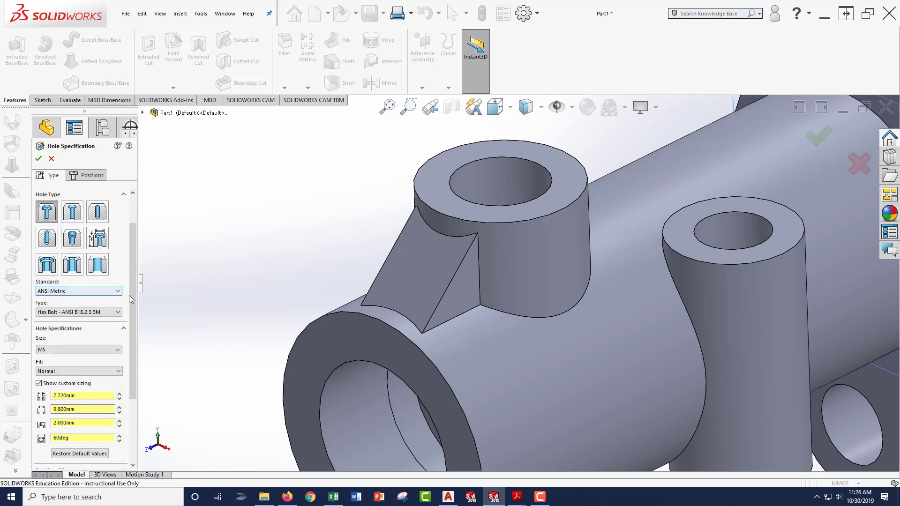
{"action": "left_click_drag", "start_coordinate": [129, 295], "coordinate": [130, 306]}
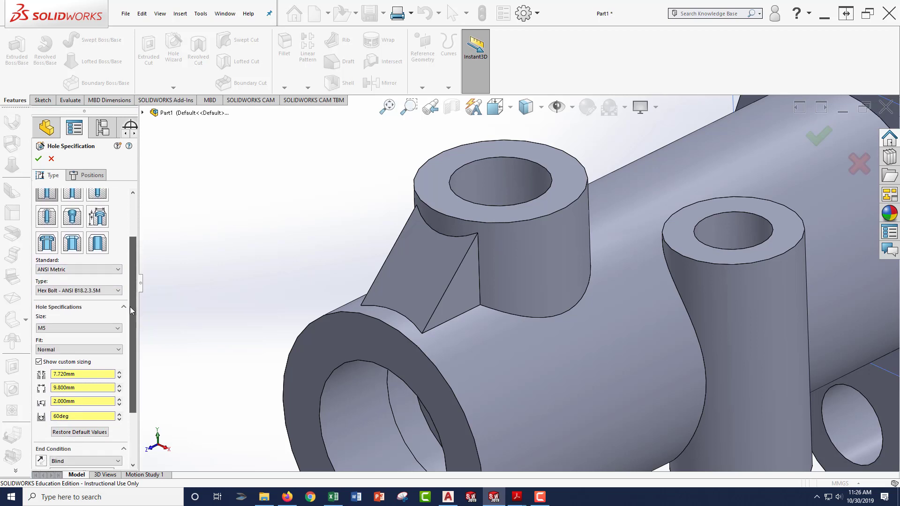
{"action": "left_click", "coordinate": [52, 292]}
{"action": "left_click", "coordinate": [52, 291]}
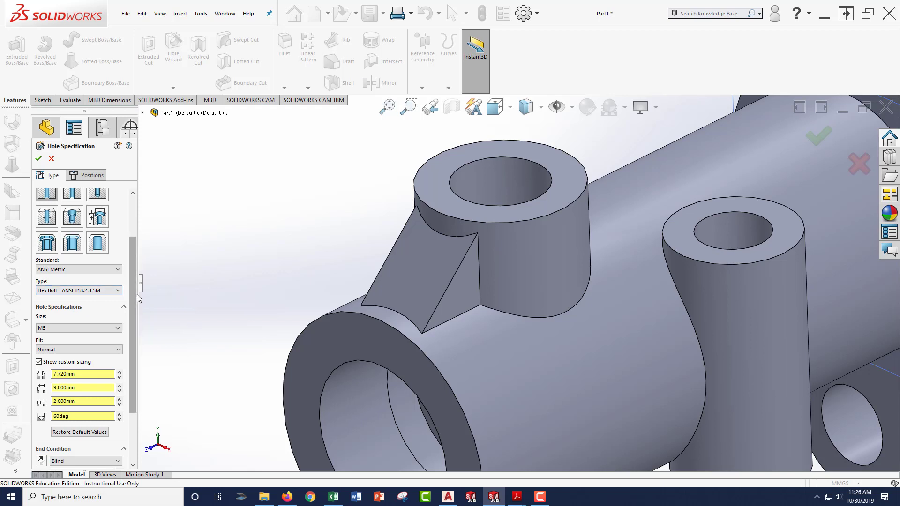
{"action": "left_click_drag", "start_coordinate": [134, 294], "coordinate": [130, 327]}
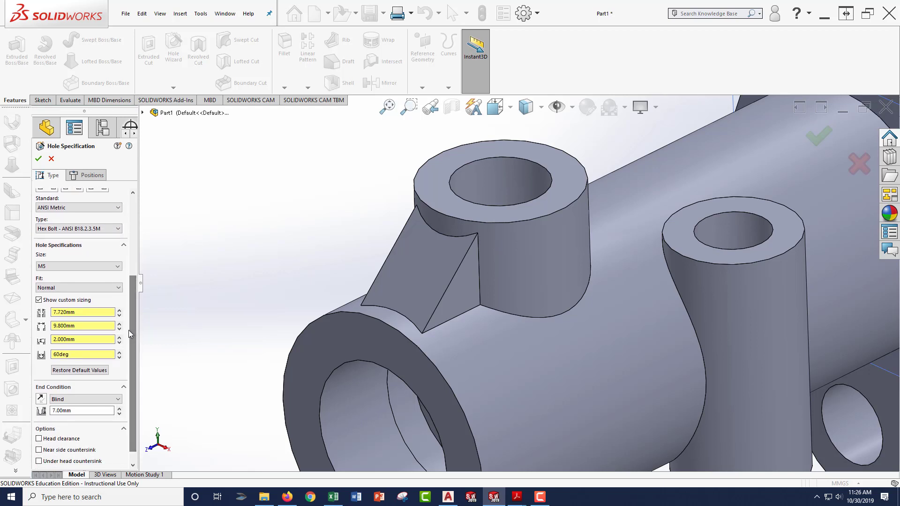
Step: Turn off the hole's custom sizing and try the Up To Next end condition
{"action": "left_click", "coordinate": [39, 300]}
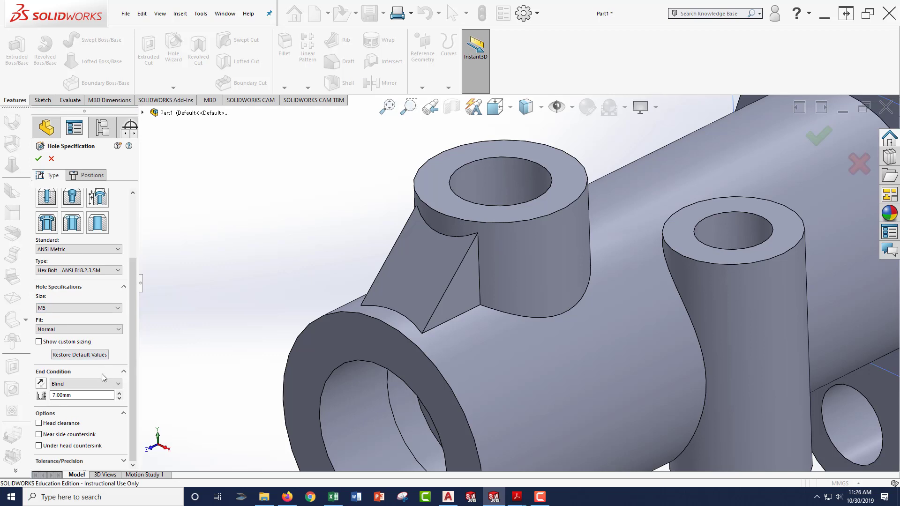
{"action": "left_click", "coordinate": [79, 387]}
{"action": "left_click", "coordinate": [83, 407]}
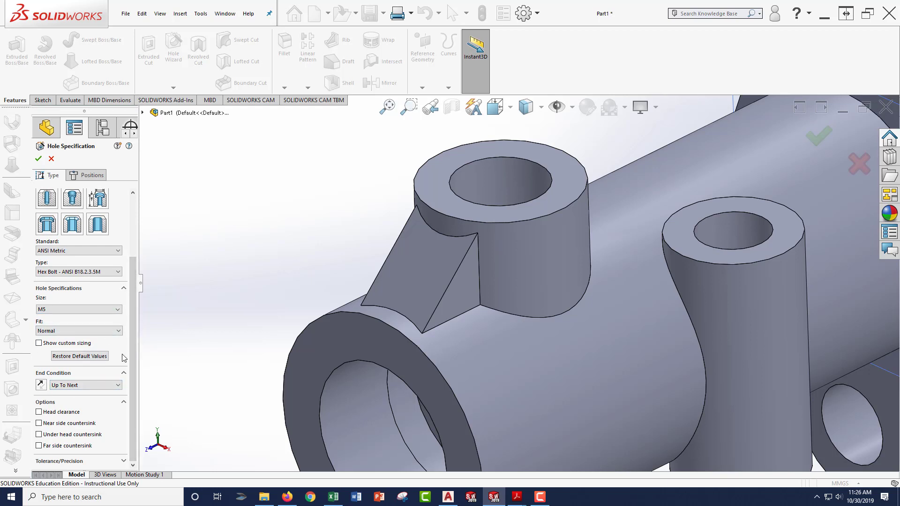
Step: Turn the hole's custom sizing back on and try the Loose fit before returning to Normal
{"action": "left_click", "coordinate": [39, 343]}
{"action": "scroll", "coordinate": [97, 331], "scroll_direction": "down", "scroll_amount": 1}
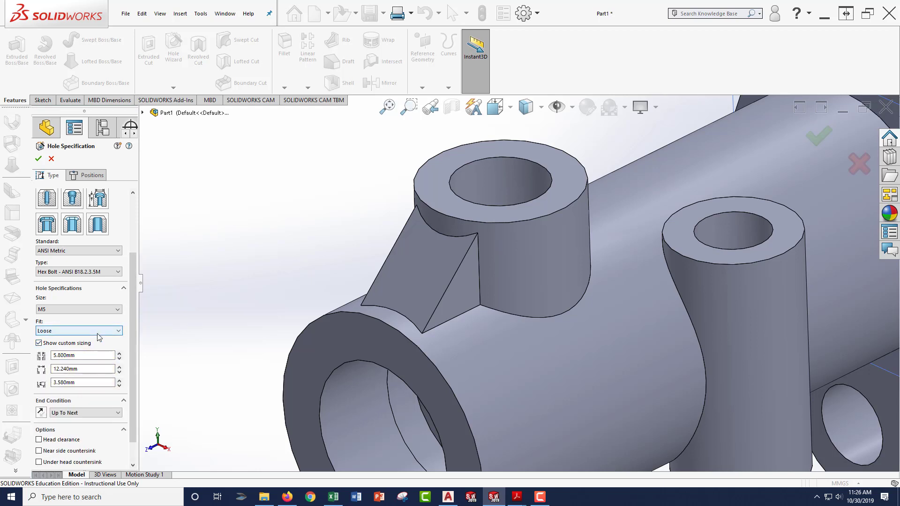
{"action": "left_click", "coordinate": [99, 331]}
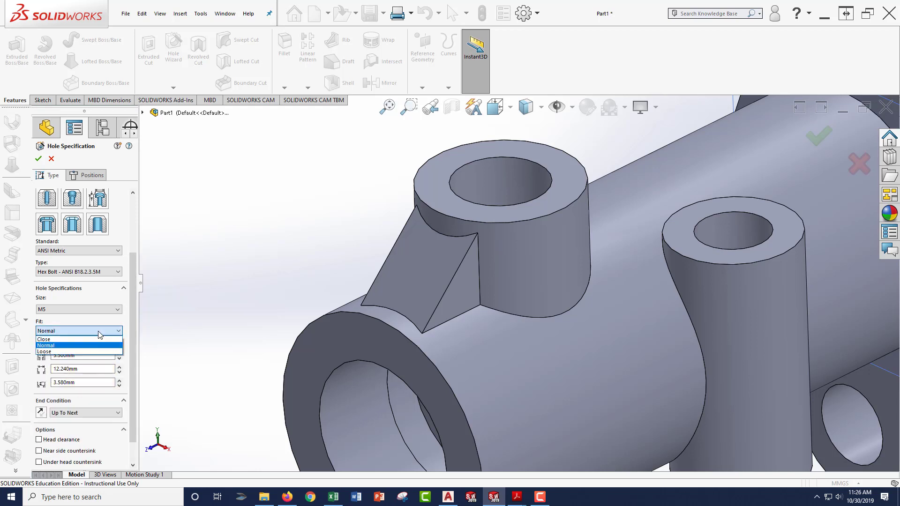
{"action": "left_click", "coordinate": [100, 330]}
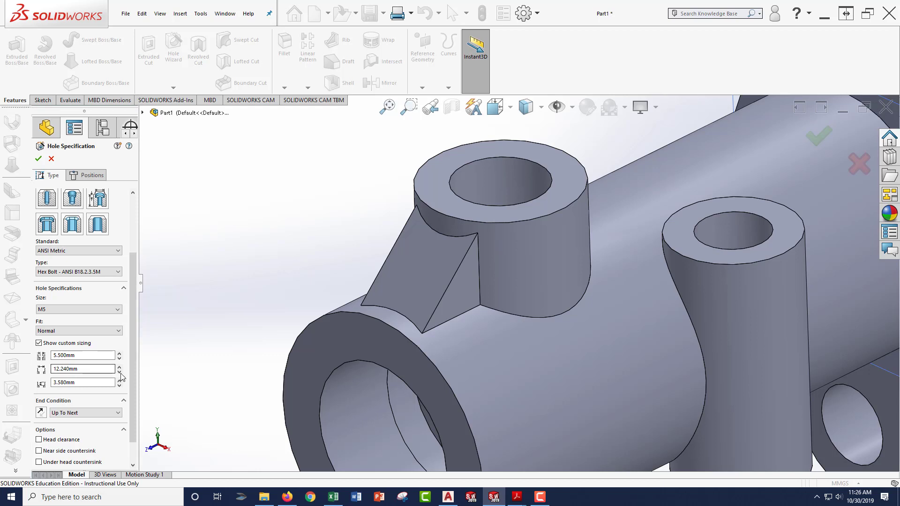
Step: Set the hole's end condition to Blind and reset its custom sizing, leaving custom sizing enabled
{"action": "scroll", "coordinate": [131, 367], "scroll_direction": "down", "scroll_amount": 1}
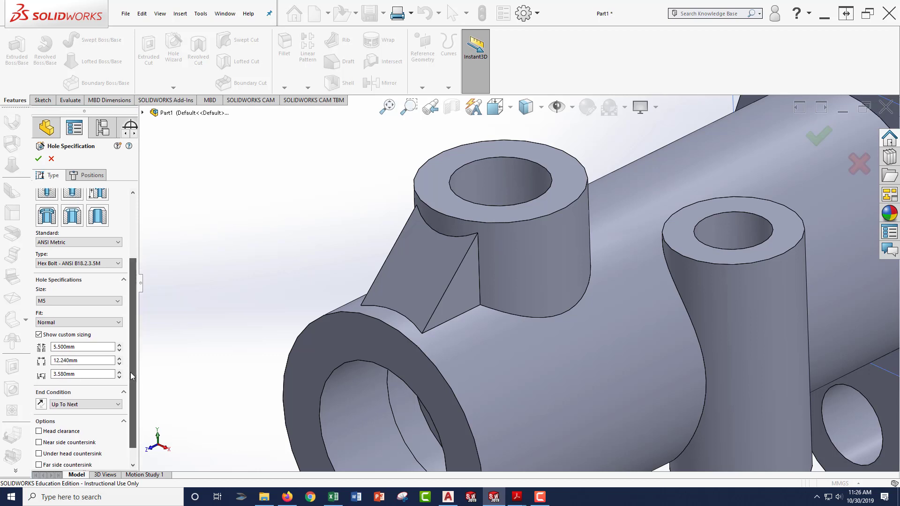
{"action": "left_click", "coordinate": [94, 403]}
{"action": "left_click", "coordinate": [79, 411]}
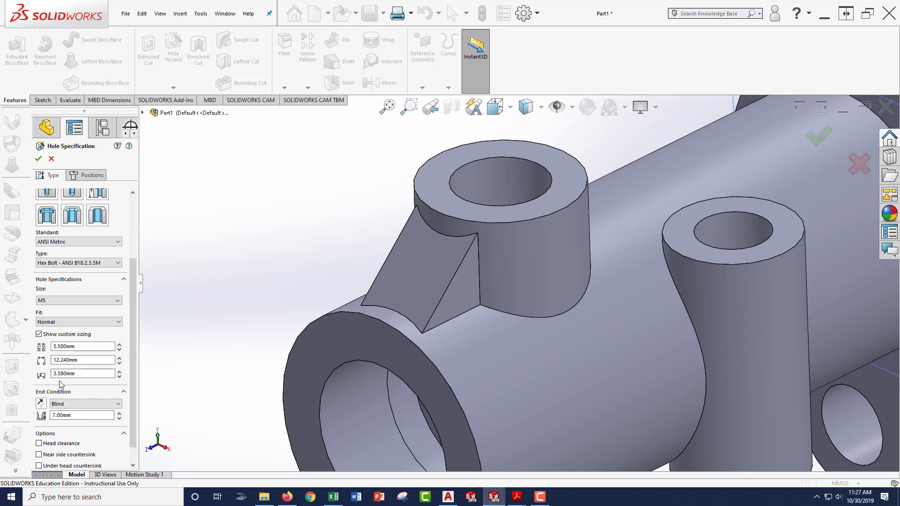
{"action": "left_click", "coordinate": [39, 334]}
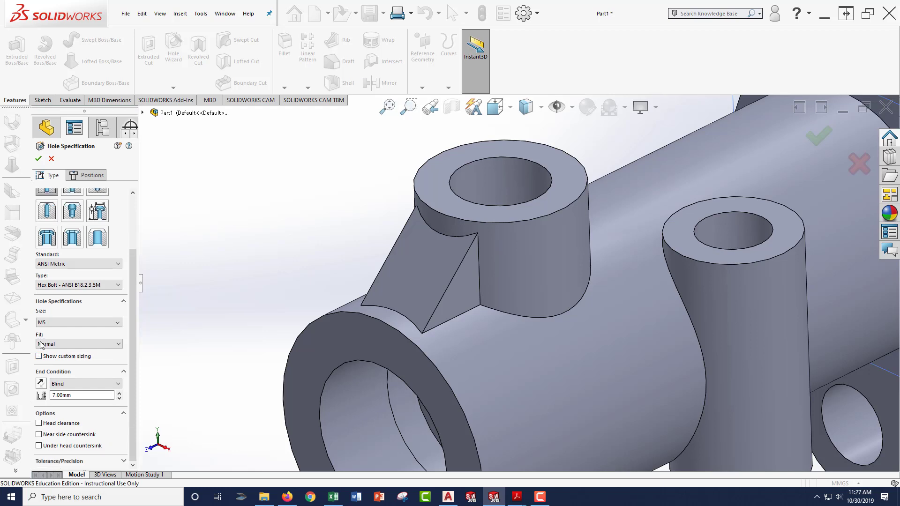
{"action": "left_click", "coordinate": [39, 356]}
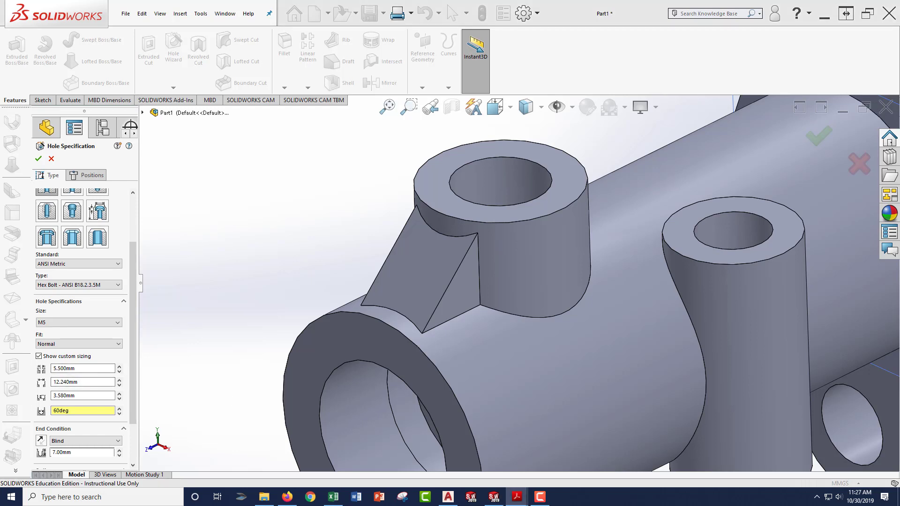
Step: Set the hole's through diameter to 7.72 mm, counterbore diameter to 9.8 mm and counterbore depth to 2 mm, and check the hole settings
{"action": "double_click", "coordinate": [90, 368]}
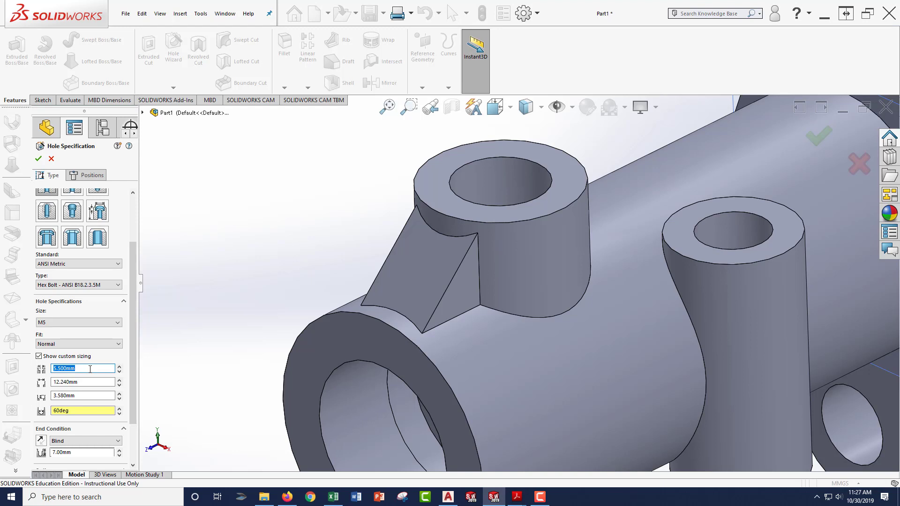
{"action": "type", "text": "7.72"}
{"action": "left_click", "coordinate": [76, 453]}
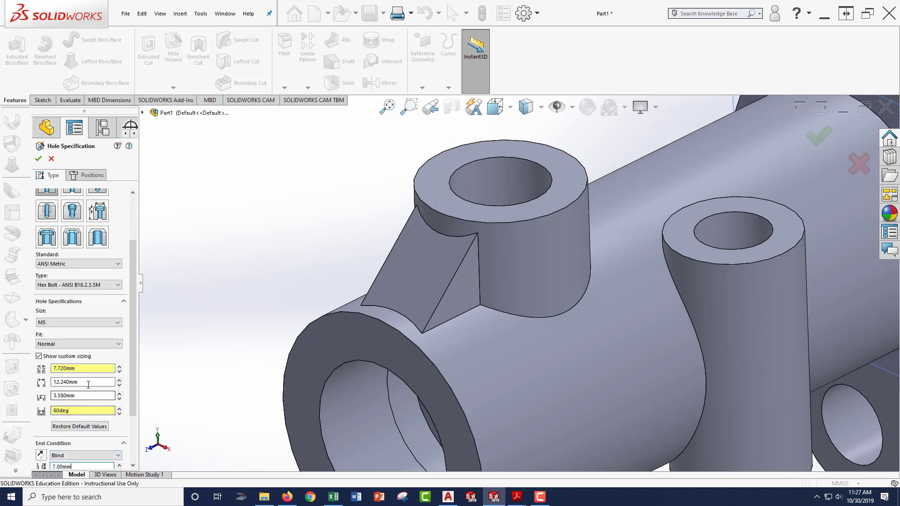
{"action": "left_click_drag", "start_coordinate": [80, 382], "coordinate": [50, 383]}
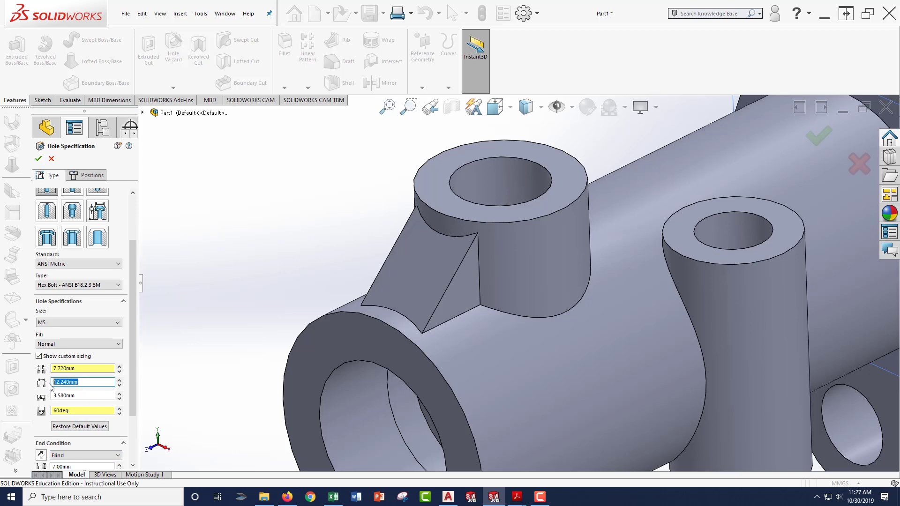
{"action": "type", "text": "9.8"}
{"action": "left_click", "coordinate": [81, 396]}
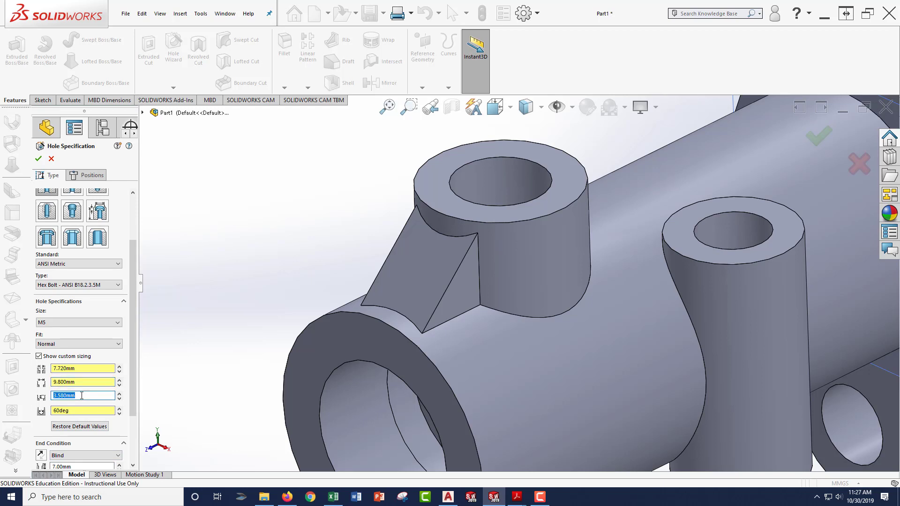
{"action": "type", "text": "2"}
{"action": "scroll", "coordinate": [130, 380], "scroll_direction": "up", "scroll_amount": 3}
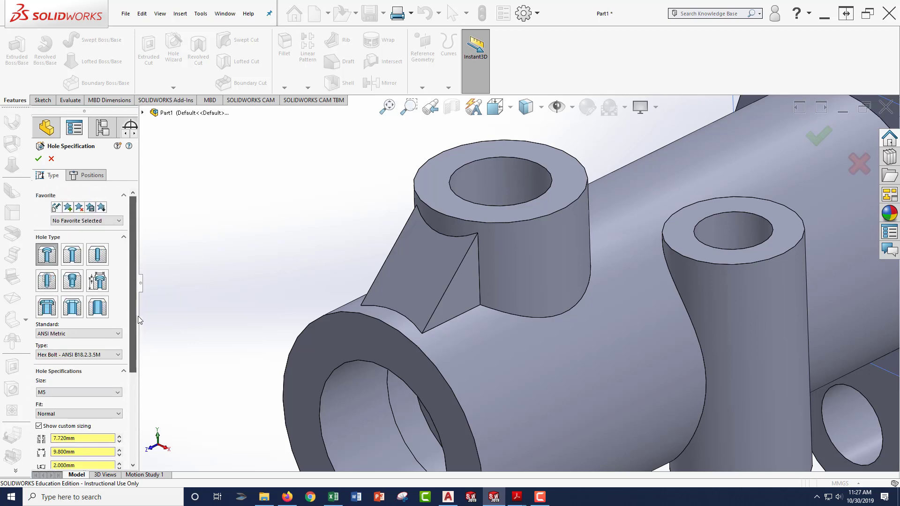
{"action": "scroll", "coordinate": [136, 328], "scroll_direction": "down", "scroll_amount": 5}
{"action": "scroll", "coordinate": [128, 386], "scroll_direction": "up", "scroll_amount": 4}
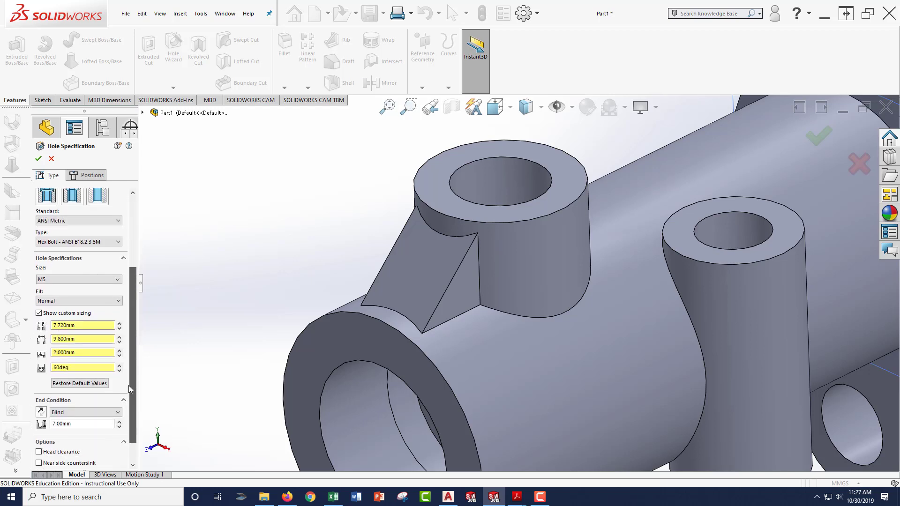
Step: Place one counterbored hole position point near the middle of the rib's sloped face
{"action": "left_click", "coordinate": [93, 177]}
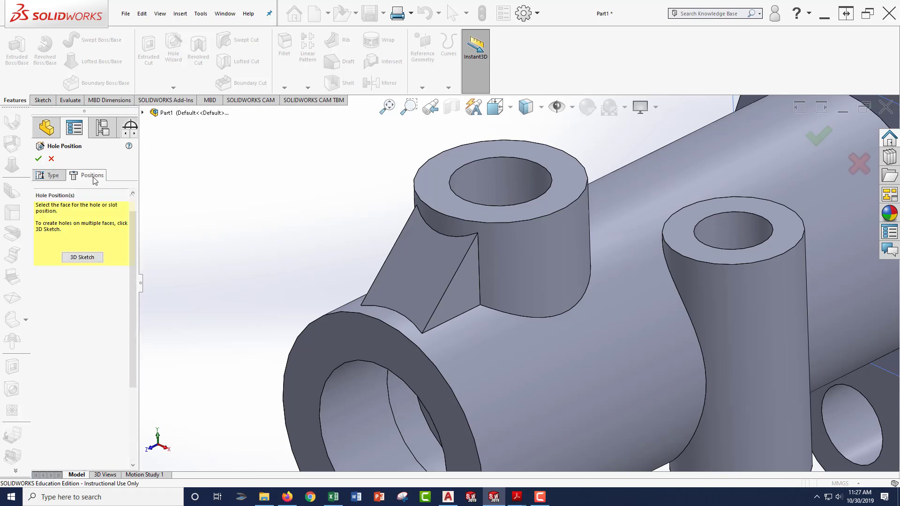
{"action": "left_click", "coordinate": [409, 265]}
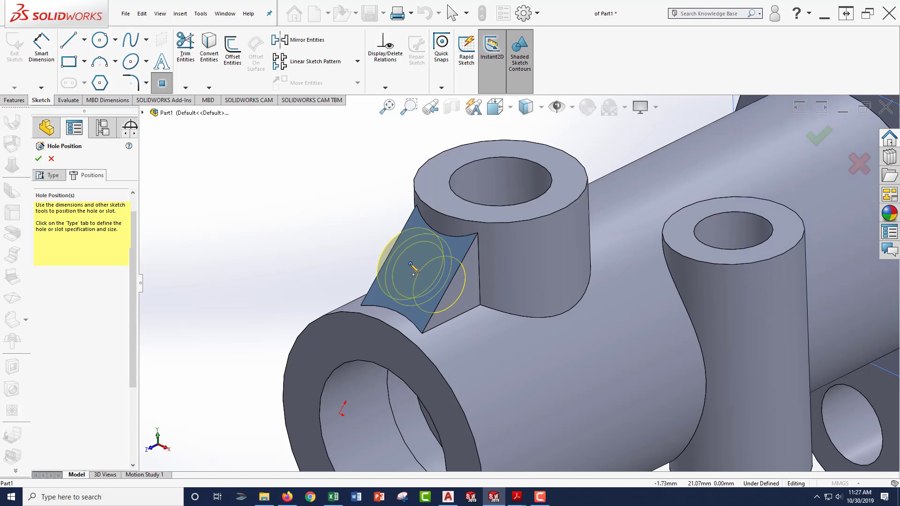
{"action": "left_click", "coordinate": [411, 264]}
{"action": "key", "text": "Escape"}
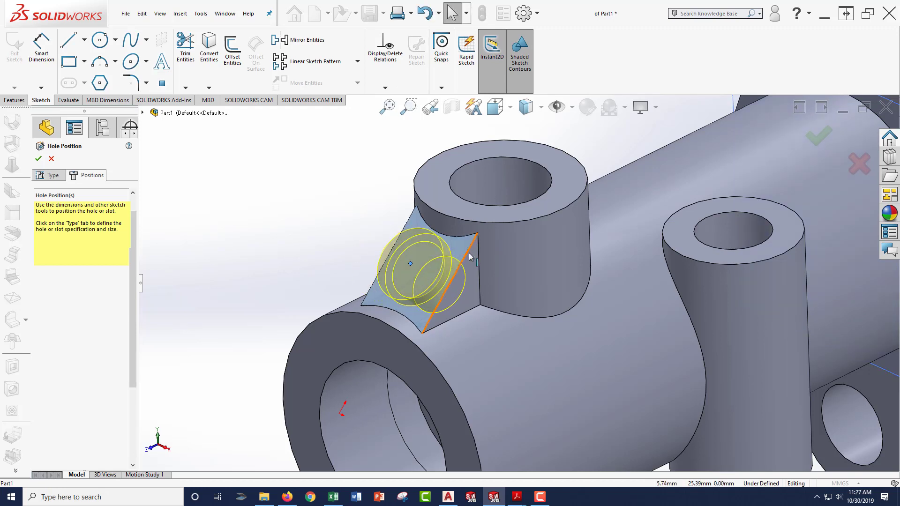
{"action": "scroll", "coordinate": [473, 253], "scroll_direction": "down", "scroll_amount": 2}
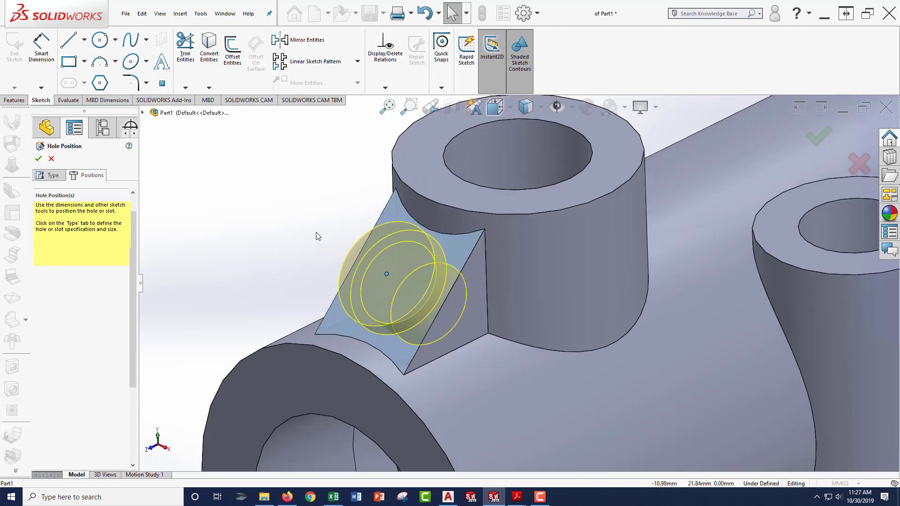
{"action": "scroll", "coordinate": [468, 295], "scroll_direction": "up", "scroll_amount": 3}
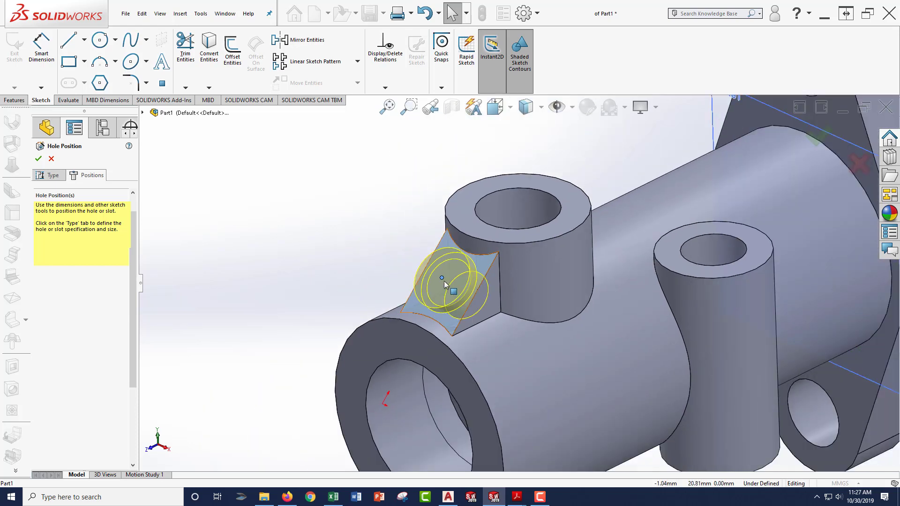
Step: Try positioning the hole's centre point freehand at different spots on the rib's sloped face
{"action": "left_click_drag", "start_coordinate": [442, 278], "coordinate": [450, 285]}
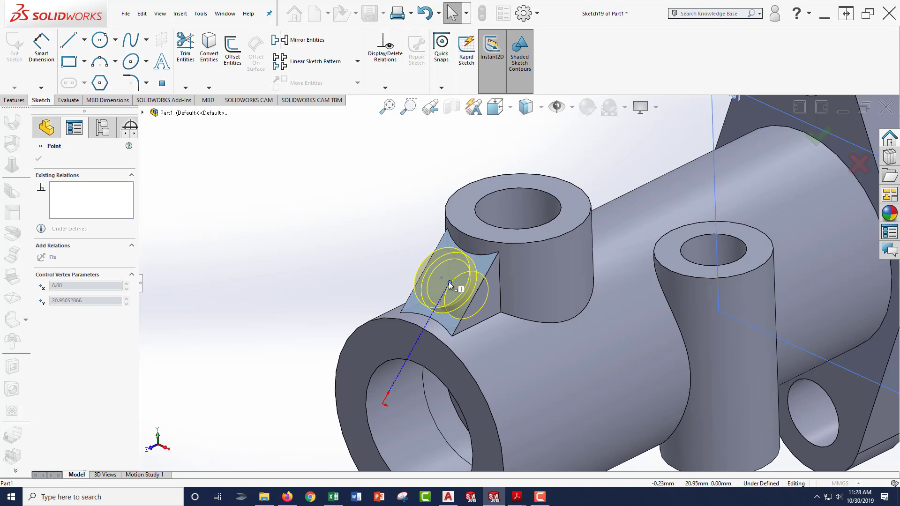
{"action": "left_click_drag", "start_coordinate": [449, 282], "coordinate": [448, 282]}
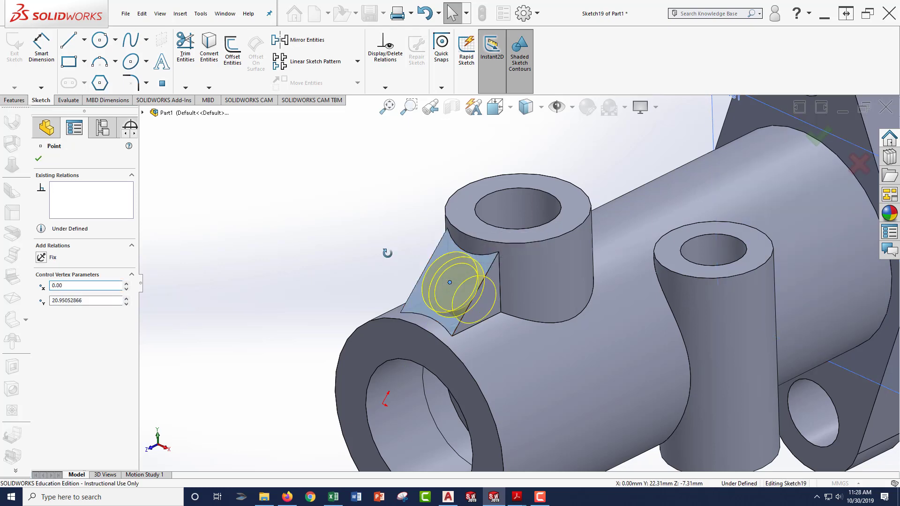
{"action": "mouse_move", "coordinate": [396, 259]}
{"action": "middle_mouse_down"}
{"action": "mouse_move", "coordinate": [419, 279]}
{"action": "mouse_move", "coordinate": [381, 251]}
{"action": "middle_mouse_up"}
{"action": "scroll", "coordinate": [456, 285], "scroll_direction": "down", "scroll_amount": 3}
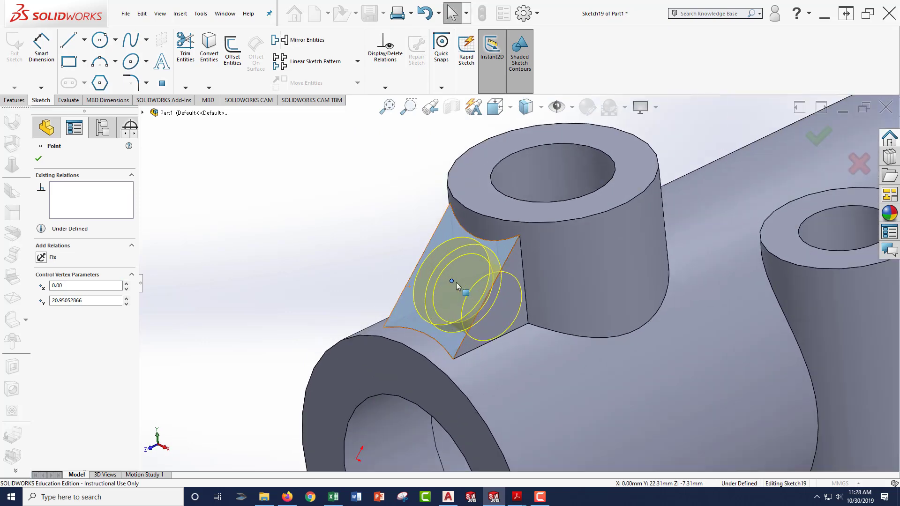
{"action": "left_click_drag", "start_coordinate": [450, 282], "coordinate": [435, 280]}
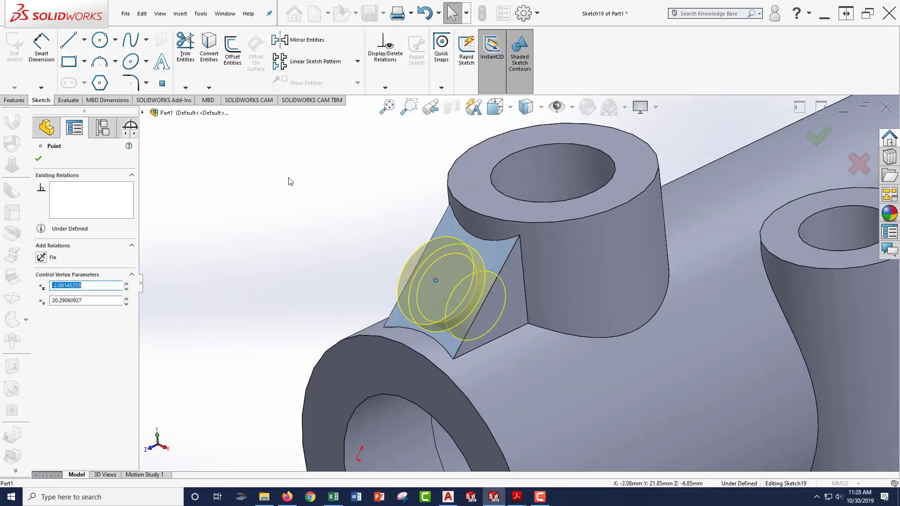
Step: Sketch a construction centerline on the rib's sloped face between the midpoints of its upper and lower curved edges
{"action": "left_click", "coordinate": [85, 40]}
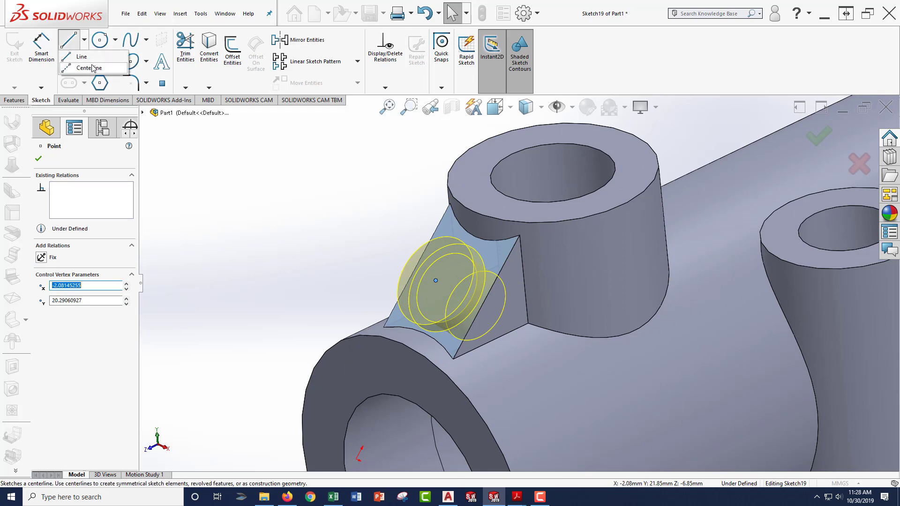
{"action": "left_click", "coordinate": [92, 69]}
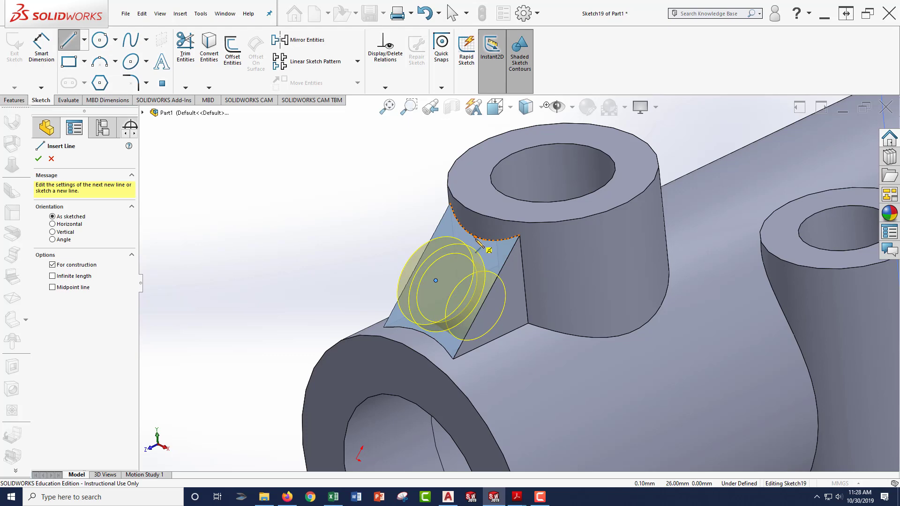
{"action": "scroll", "coordinate": [482, 246], "scroll_direction": "down", "scroll_amount": 2}
{"action": "left_click", "coordinate": [483, 243]}
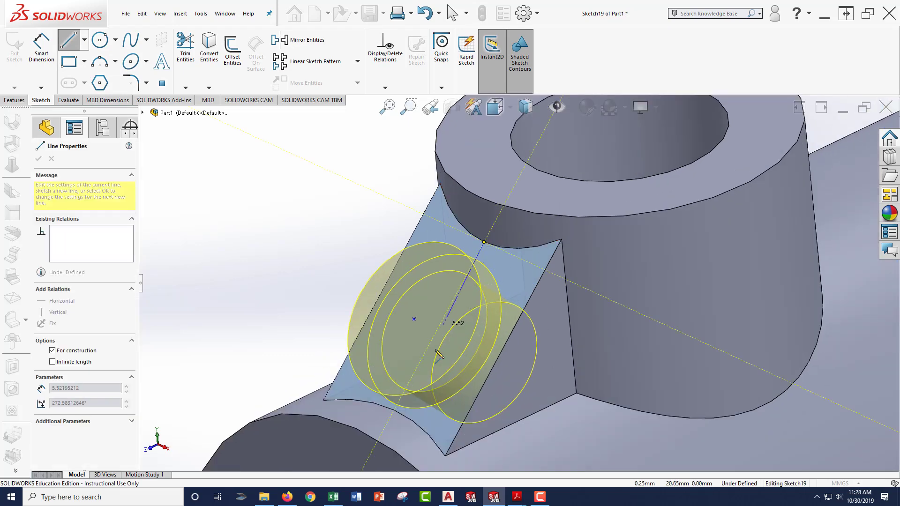
{"action": "left_click", "coordinate": [394, 410]}
{"action": "key", "text": "Escape"}
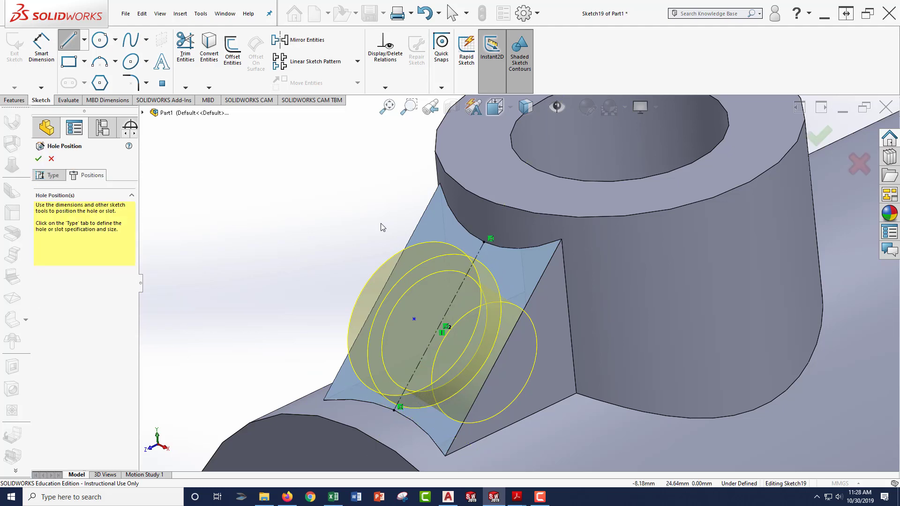
Step: Constrain the hole's centre point to the midpoint of the centerline and finish the counterbored hole
{"action": "left_click", "coordinate": [414, 320]}
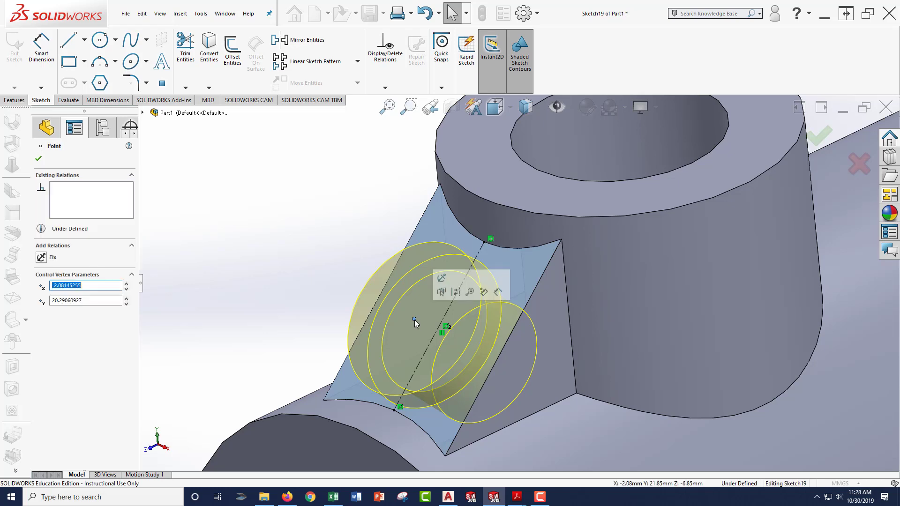
{"action": "left_click", "coordinate": [444, 318], "text": "ctrl"}
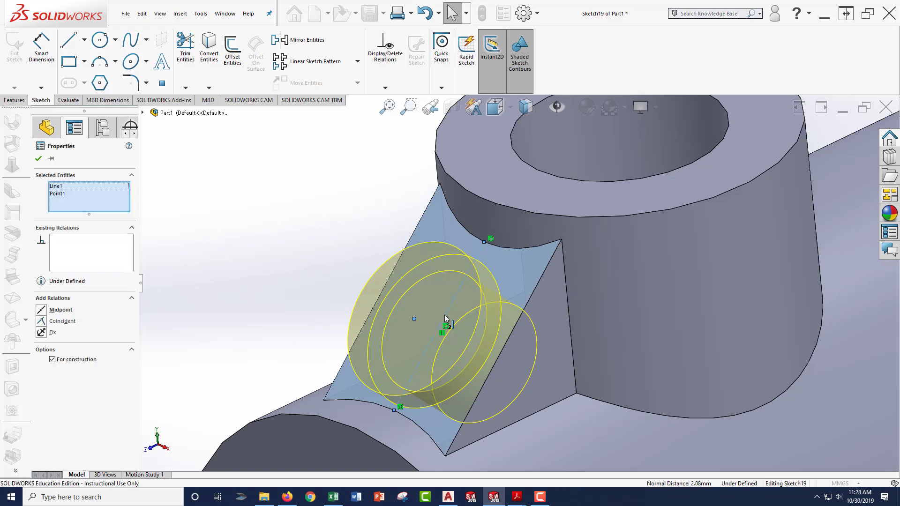
{"action": "left_click", "coordinate": [486, 286]}
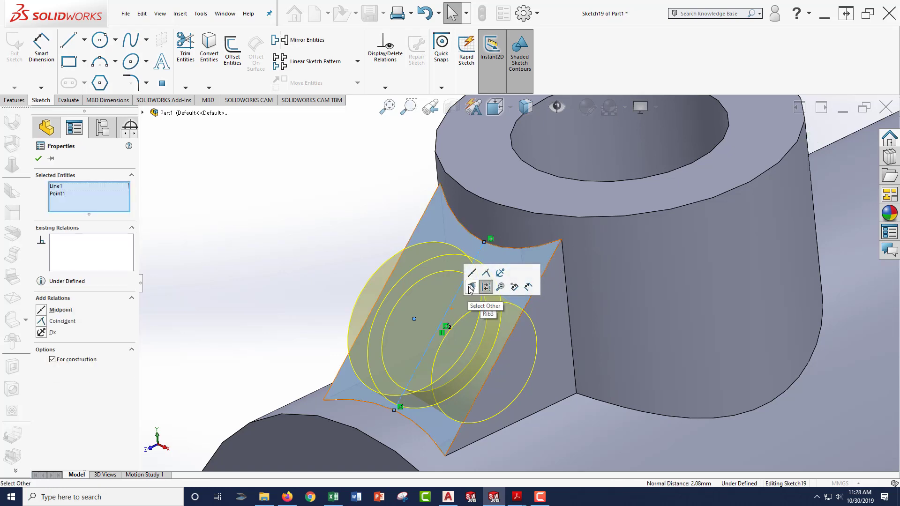
{"action": "left_click", "coordinate": [472, 273]}
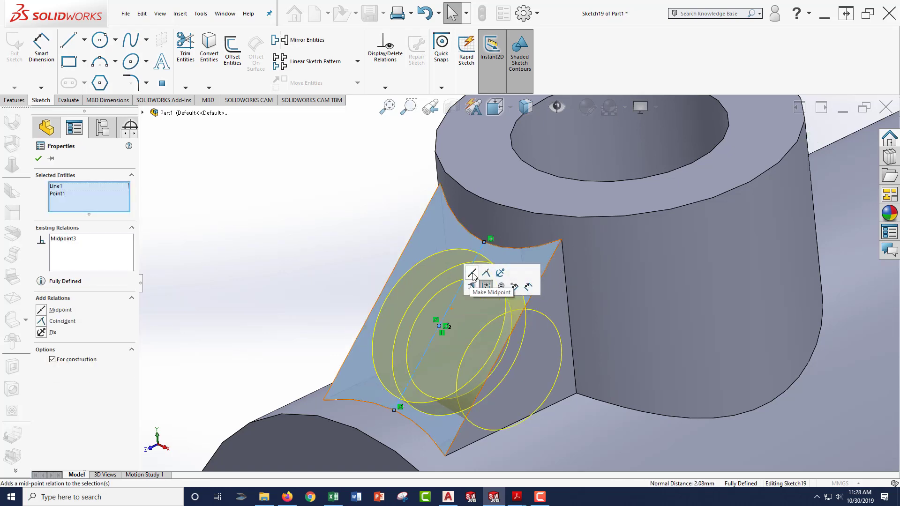
{"action": "left_click", "coordinate": [40, 159]}
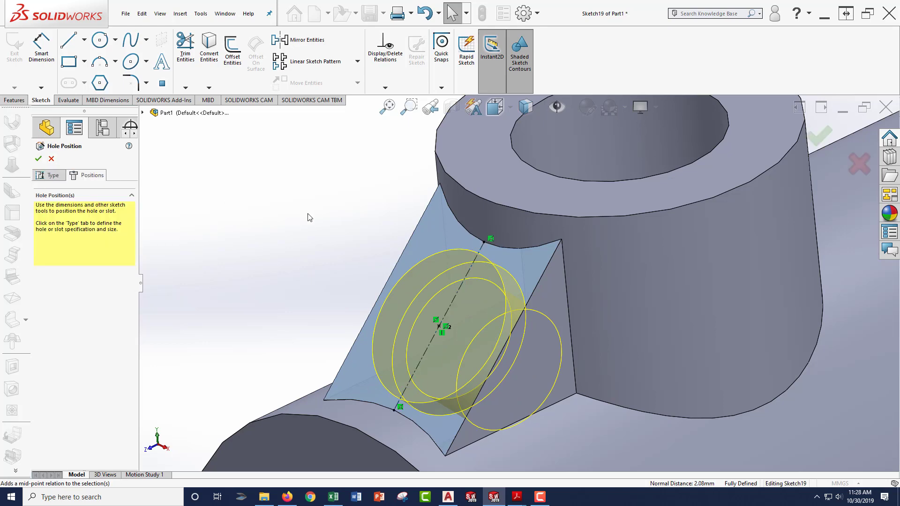
{"action": "left_click", "coordinate": [819, 136]}
Step: Start a Revolved Cut sketch on the Right Plane and view it from the right
{"action": "middle_click_drag", "start_coordinate": [369, 218], "coordinate": [409, 250]}
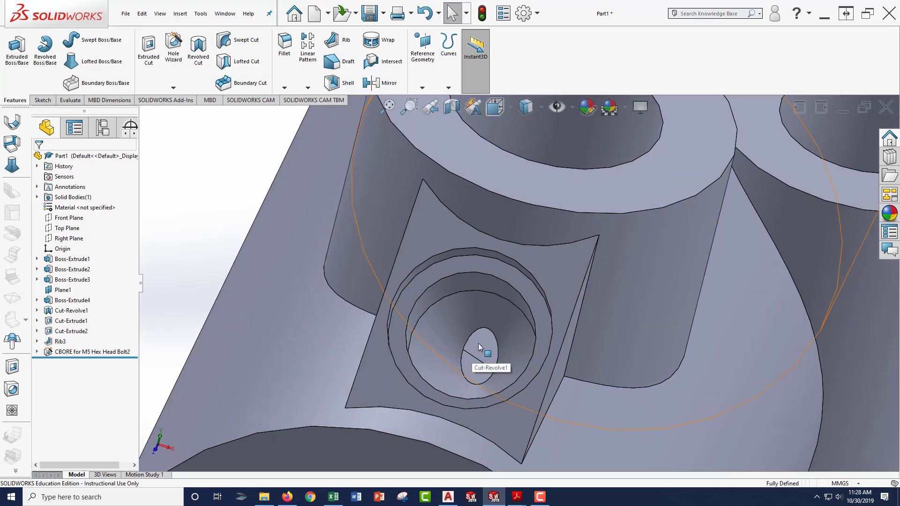
{"action": "scroll", "coordinate": [469, 331], "scroll_direction": "up", "scroll_amount": 4}
{"action": "middle_click_drag", "start_coordinate": [494, 314], "coordinate": [400, 271]}
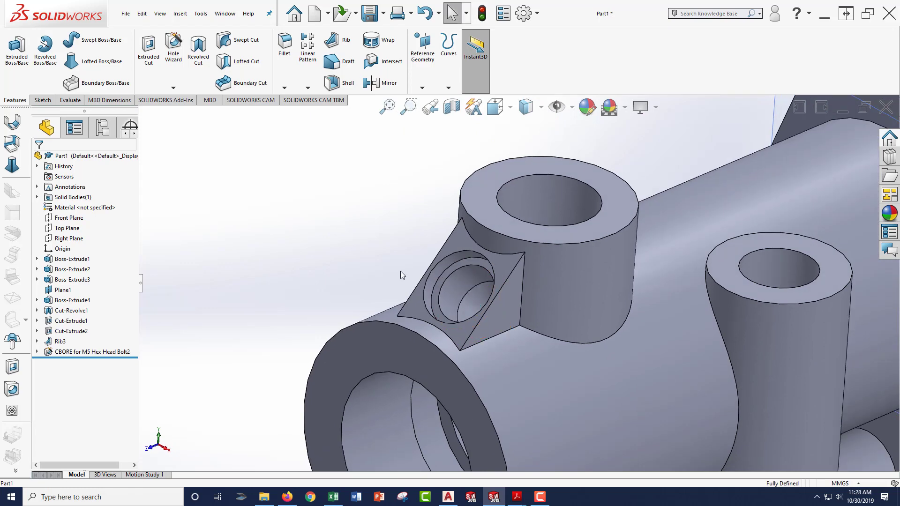
{"action": "middle_click_drag", "start_coordinate": [466, 284], "coordinate": [489, 286]}
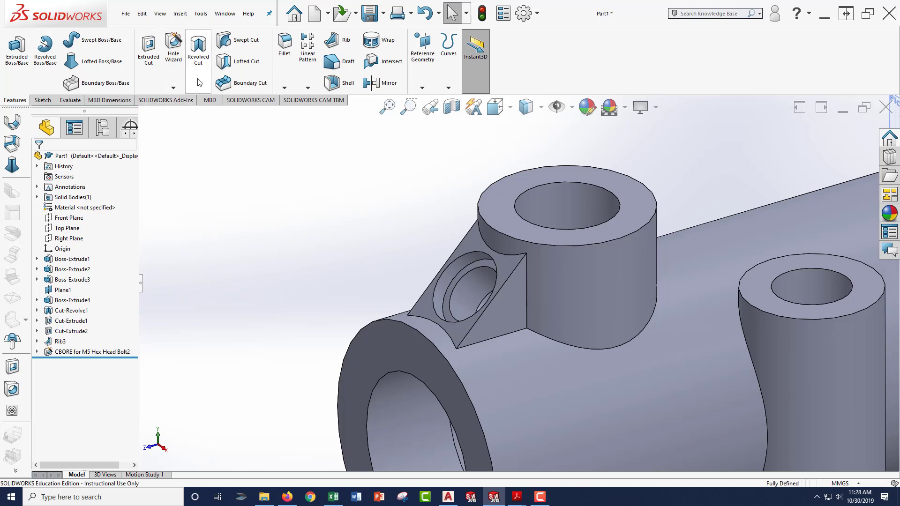
{"action": "left_click", "coordinate": [198, 51]}
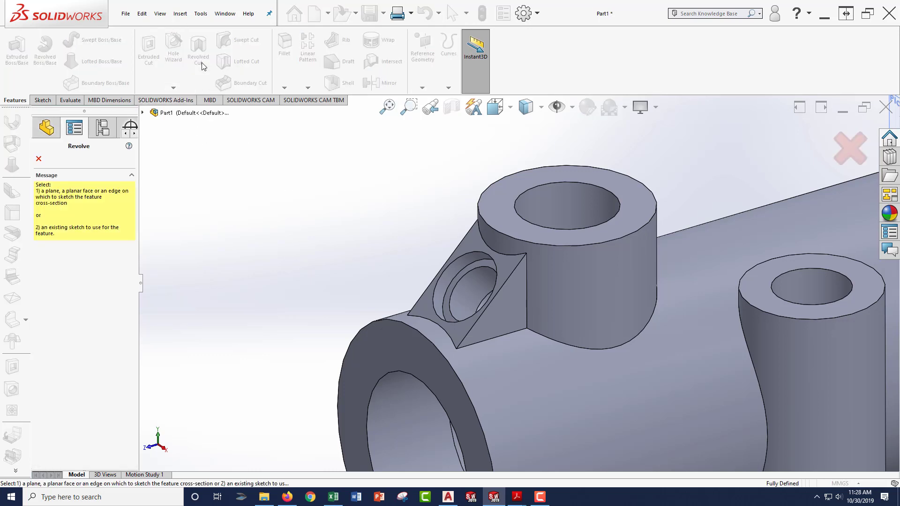
{"action": "left_click", "coordinate": [143, 113]}
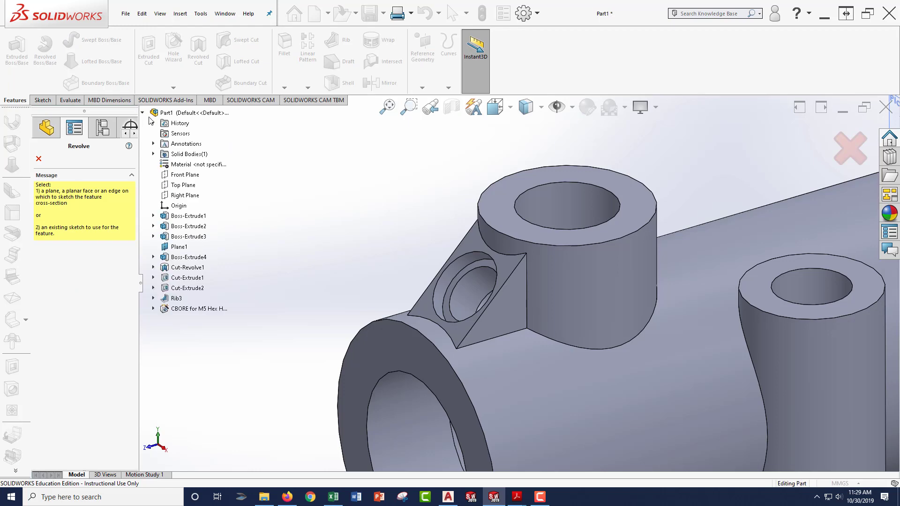
{"action": "left_click", "coordinate": [186, 195]}
{"action": "key", "text": "space"}
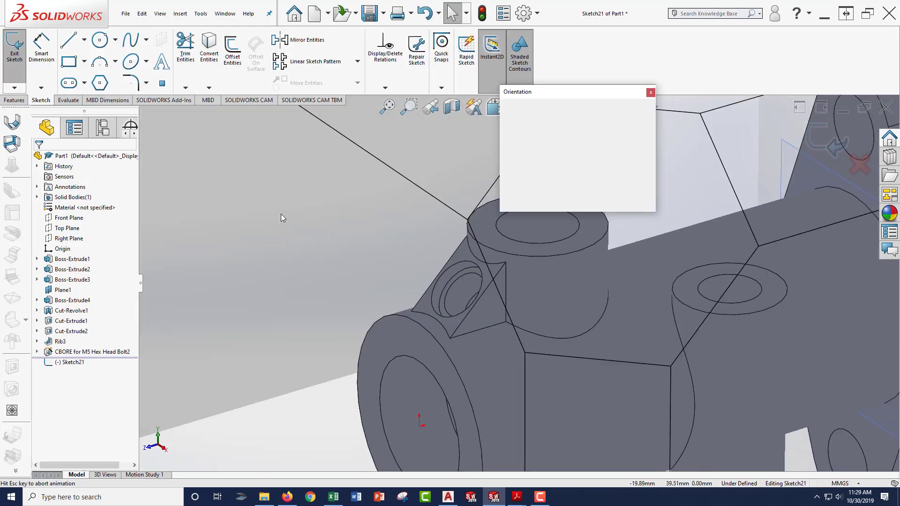
{"action": "left_click", "coordinate": [637, 182]}
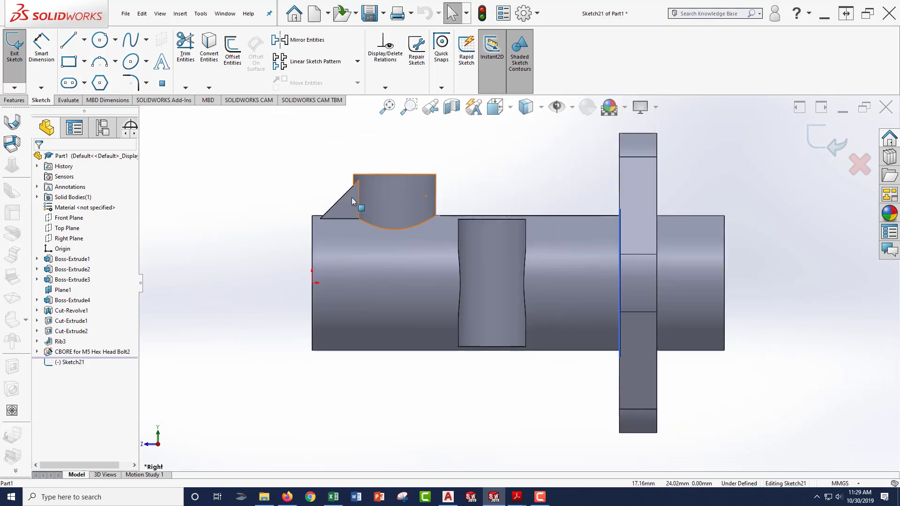
Step: Show the model with hidden lines visible around the rib and its counterbored hole
{"action": "scroll", "coordinate": [369, 207], "scroll_direction": "down", "scroll_amount": 3}
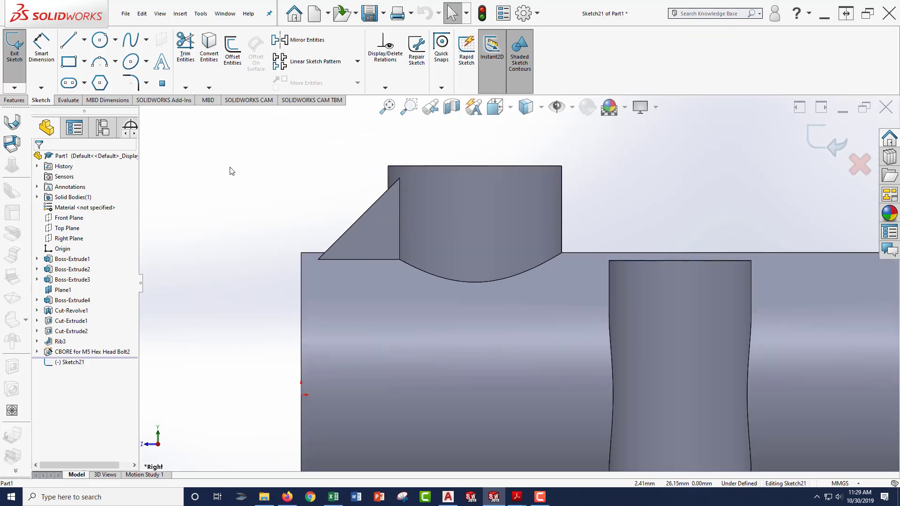
{"action": "left_click", "coordinate": [542, 109]}
{"action": "left_click", "coordinate": [525, 198]}
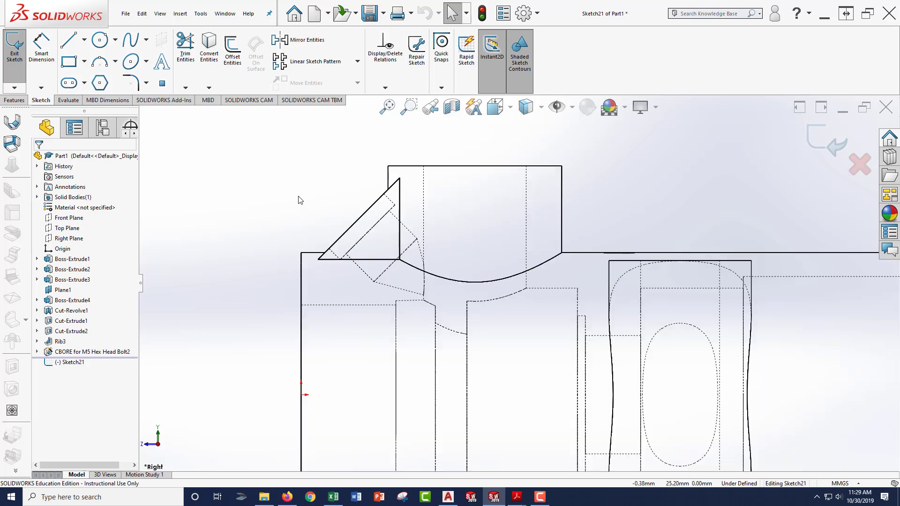
{"action": "scroll", "coordinate": [336, 193], "scroll_direction": "down", "scroll_amount": 1}
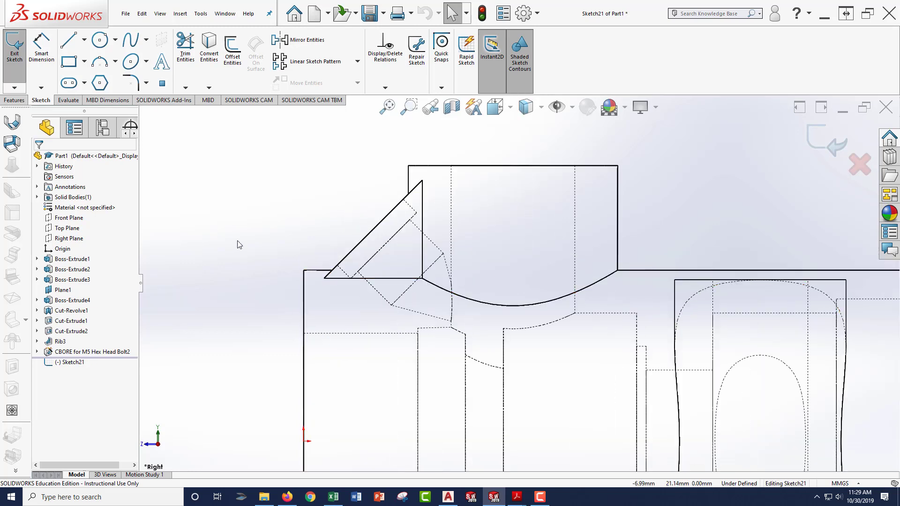
Step: Sketch a closed four-line profile along the rib's slope from the housing's end edge, about 15 mm across its upper side and 13 mm high
{"action": "left_click", "coordinate": [69, 40]}
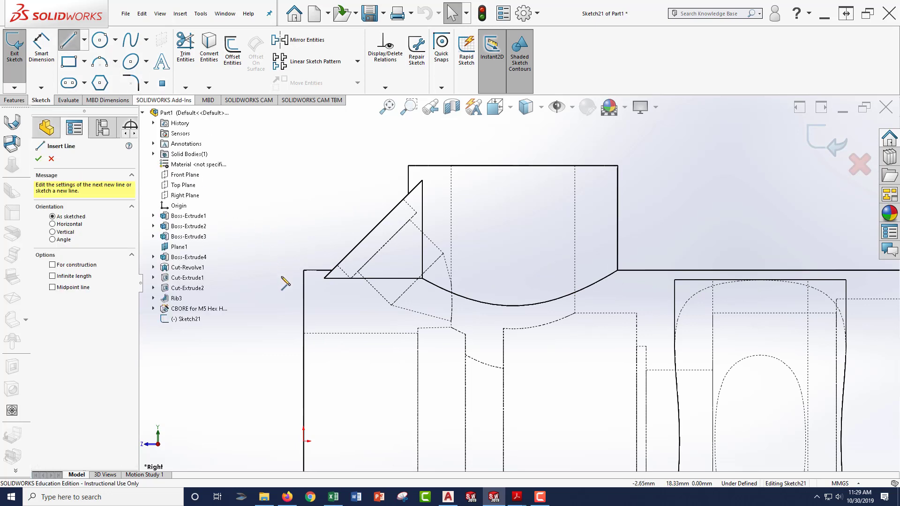
{"action": "left_click", "coordinate": [304, 300]}
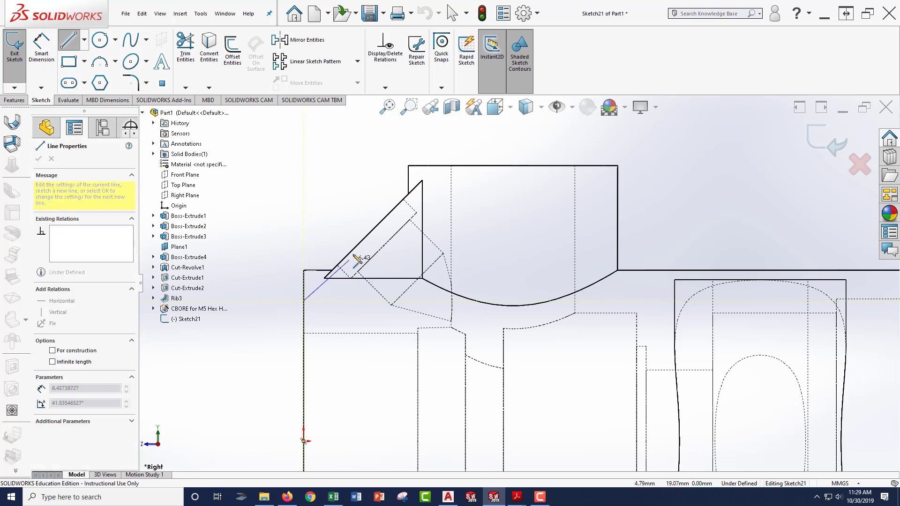
{"action": "left_click", "coordinate": [425, 179]}
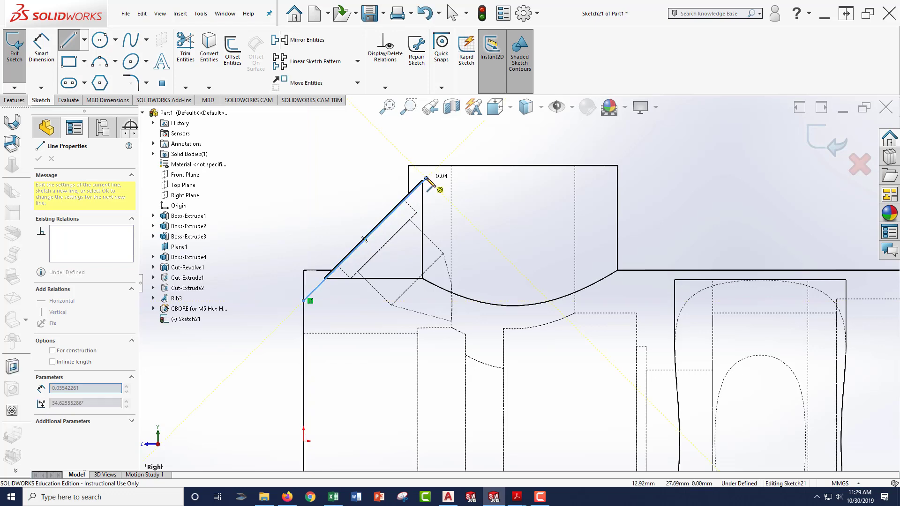
{"action": "left_click", "coordinate": [283, 178]}
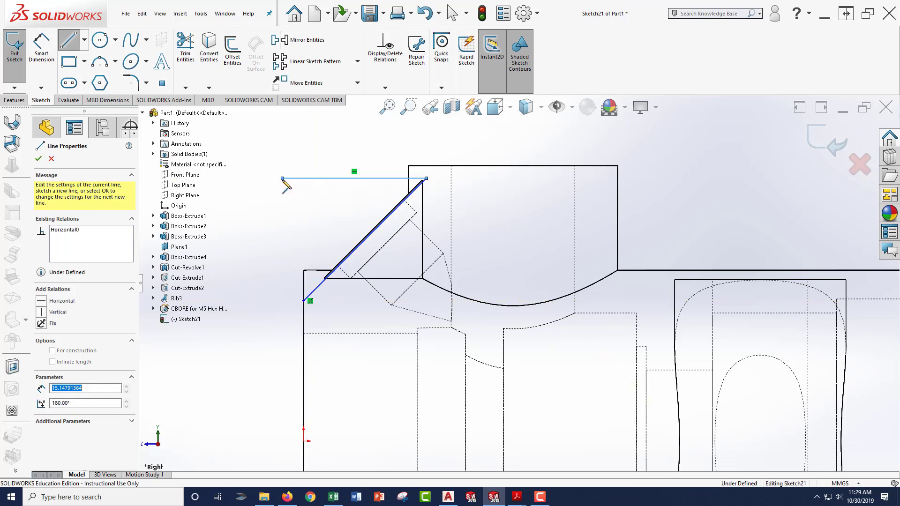
{"action": "left_click", "coordinate": [283, 301]}
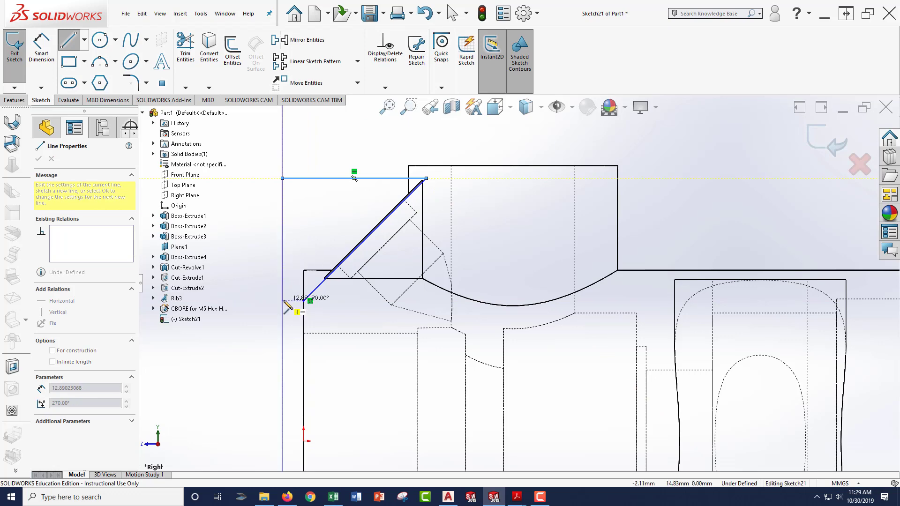
{"action": "left_click", "coordinate": [304, 300]}
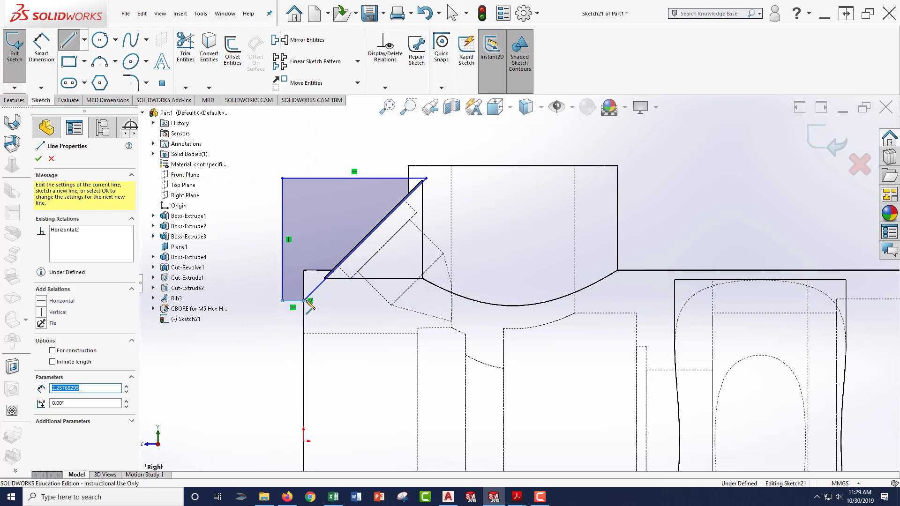
{"action": "key", "text": "Escape"}
Step: Dimension the profile's lower line 3 mm below the upper corner of the housing's end edge
{"action": "scroll", "coordinate": [222, 292], "scroll_direction": "down", "scroll_amount": 2}
{"action": "left_click", "coordinate": [41, 47]}
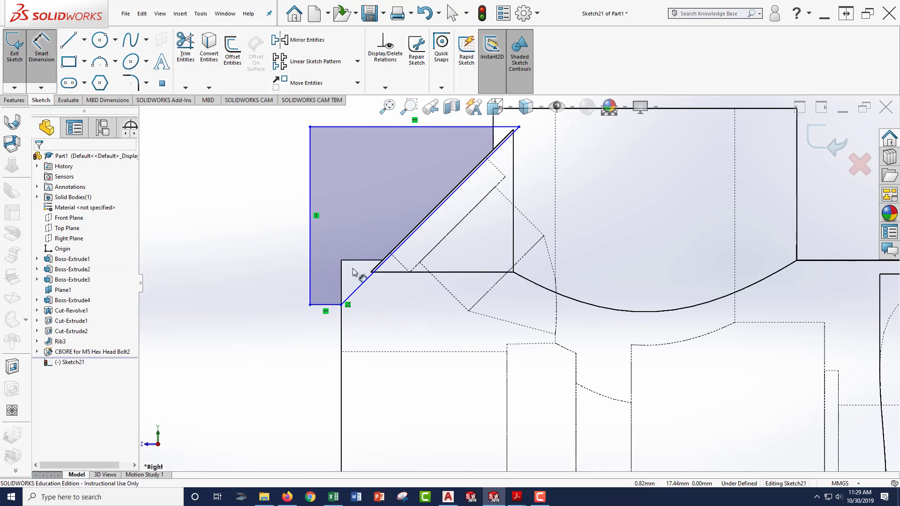
{"action": "left_click", "coordinate": [341, 261]}
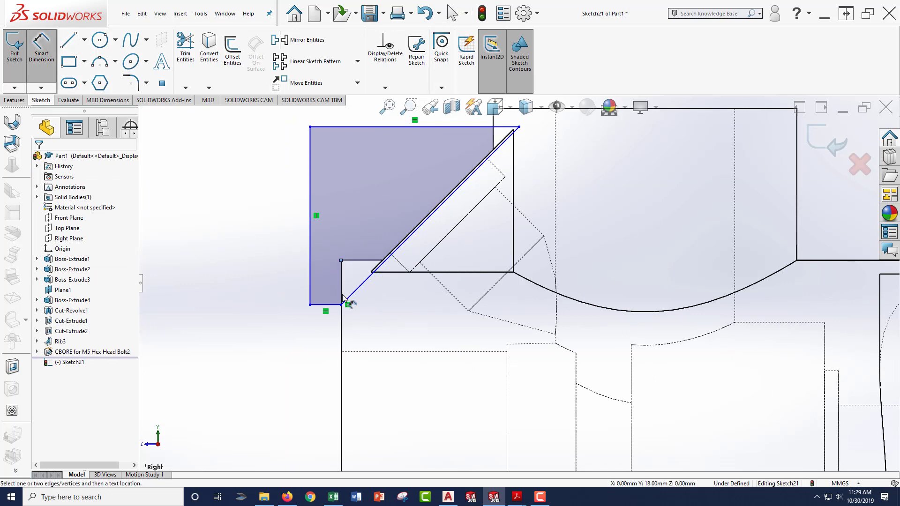
{"action": "left_click", "coordinate": [330, 305]}
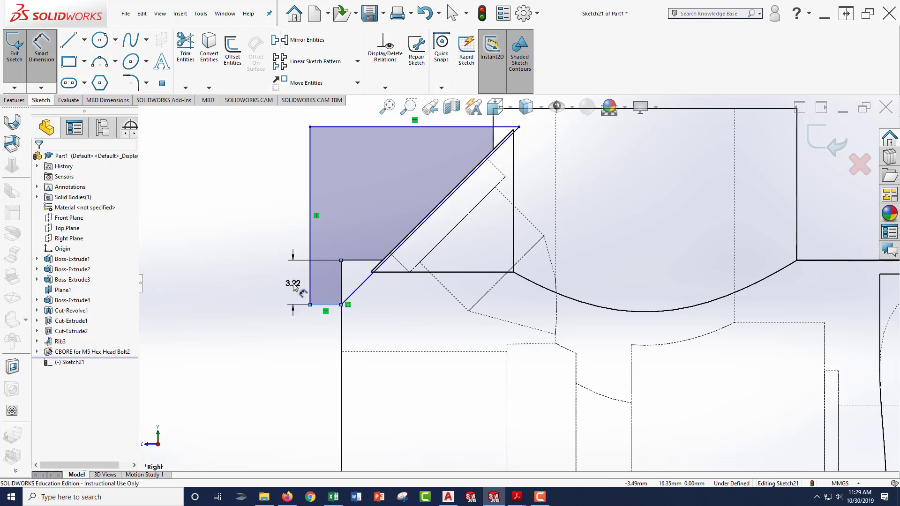
{"action": "left_click", "coordinate": [294, 287]}
{"action": "type", "text": "3"}
{"action": "key", "text": "Return"}
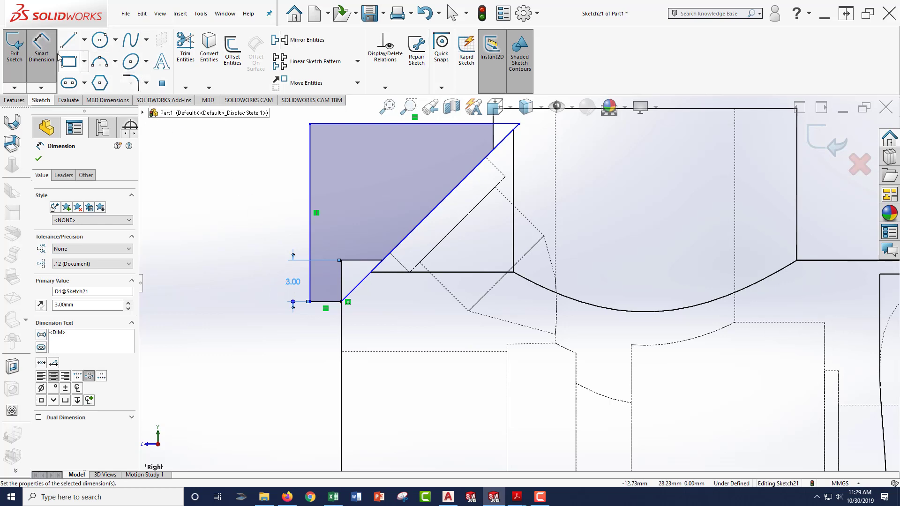
Step: Add a 45° angle dimension between the profile's sloped line and the housing's end edge
{"action": "left_click", "coordinate": [365, 280]}
{"action": "left_click", "coordinate": [342, 275]}
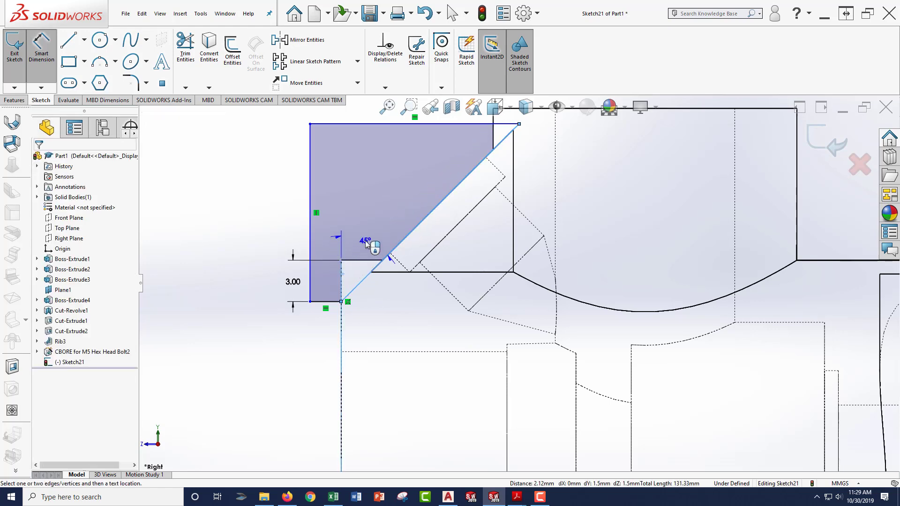
{"action": "left_click", "coordinate": [366, 242]}
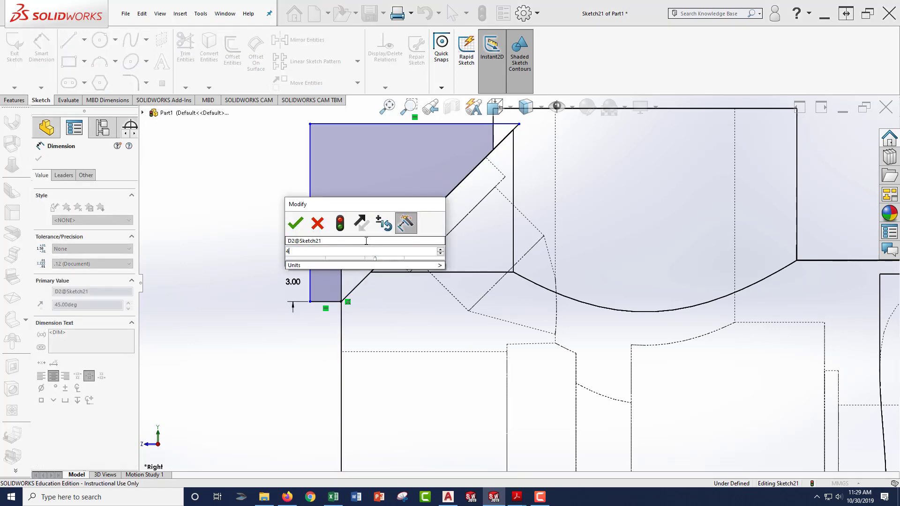
{"action": "key", "text": "Return"}
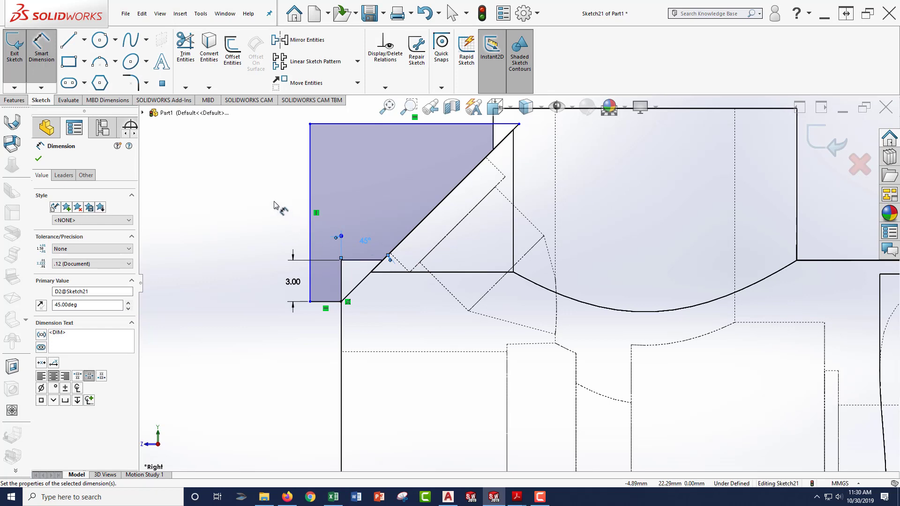
{"action": "left_click", "coordinate": [275, 205]}
{"action": "scroll", "coordinate": [334, 300], "scroll_direction": "up", "scroll_amount": 2}
{"action": "scroll", "coordinate": [495, 215], "scroll_direction": "down", "scroll_amount": 1}
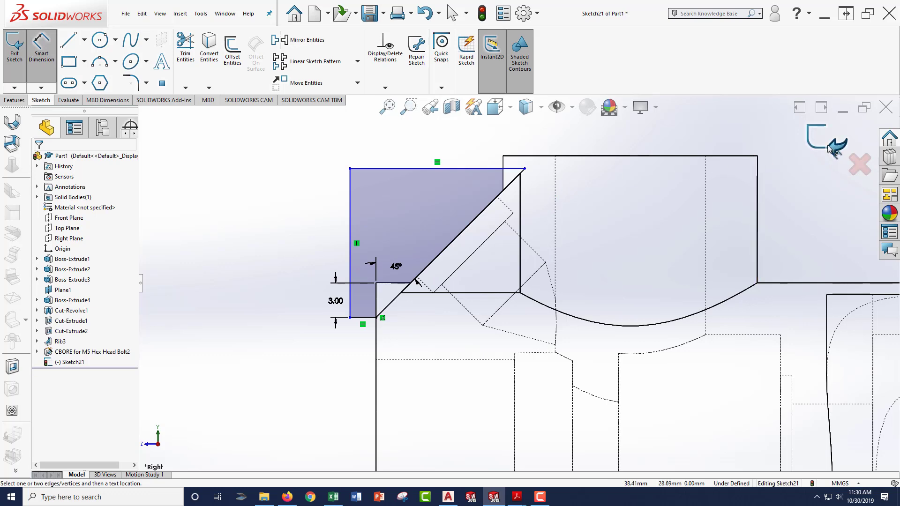
Step: Draw a horizontal centerline through the origin along the housing's axis, from beyond the open end to past the flange
{"action": "scroll", "coordinate": [450, 161], "scroll_direction": "up", "scroll_amount": 3}
{"action": "scroll", "coordinate": [438, 290], "scroll_direction": "up", "scroll_amount": 2}
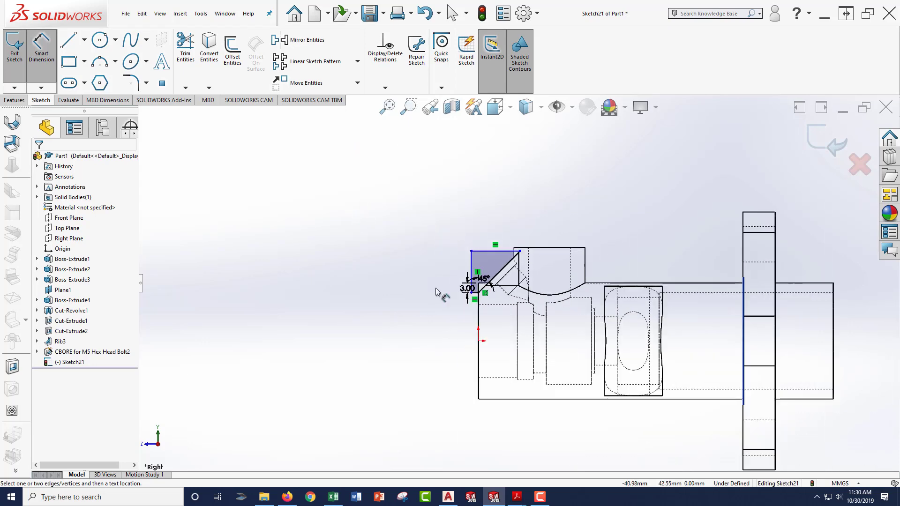
{"action": "scroll", "coordinate": [697, 321], "scroll_direction": "down", "scroll_amount": 2}
{"action": "left_click", "coordinate": [84, 40]}
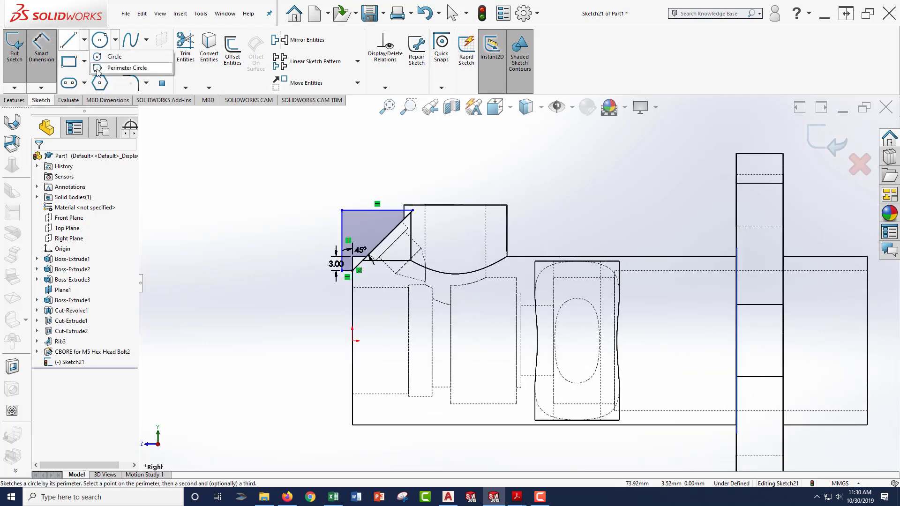
{"action": "mouse_move", "coordinate": [85, 46]}
{"action": "left_click", "coordinate": [88, 68]}
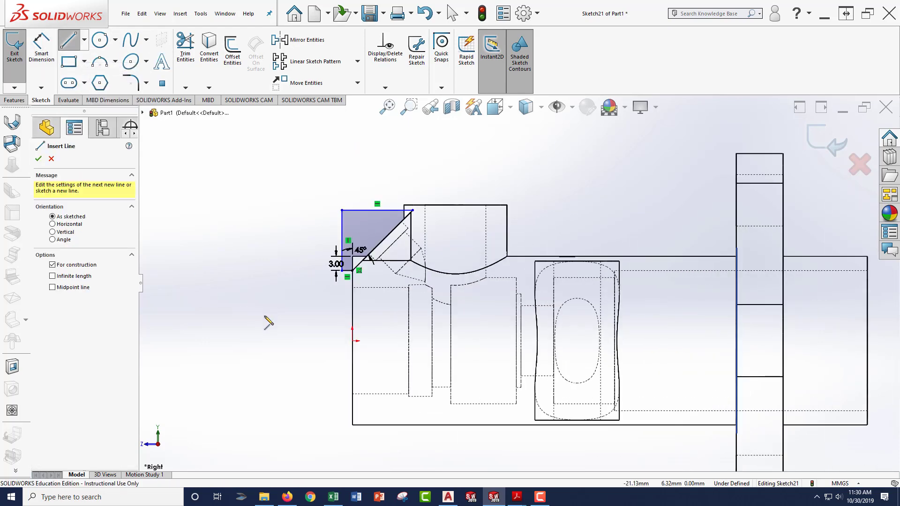
{"action": "left_click", "coordinate": [308, 341]}
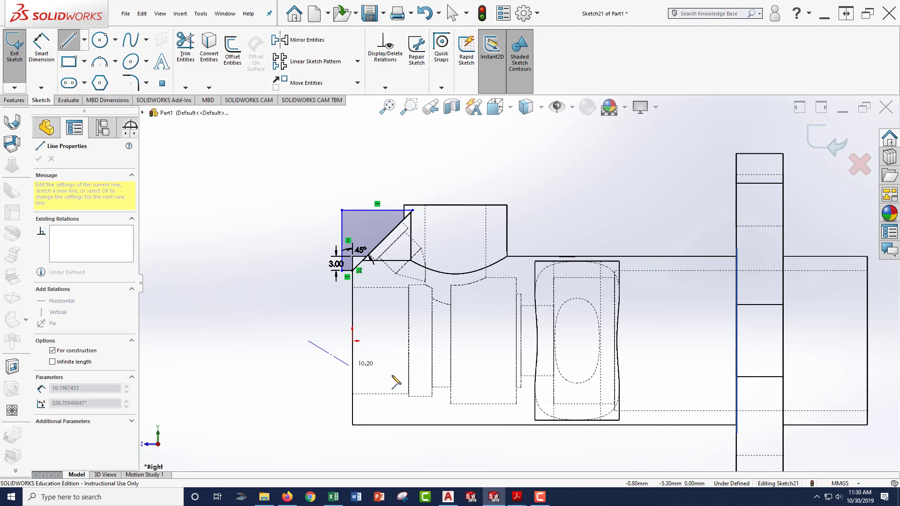
{"action": "left_click", "coordinate": [833, 341]}
{"action": "key", "text": "Escape"}
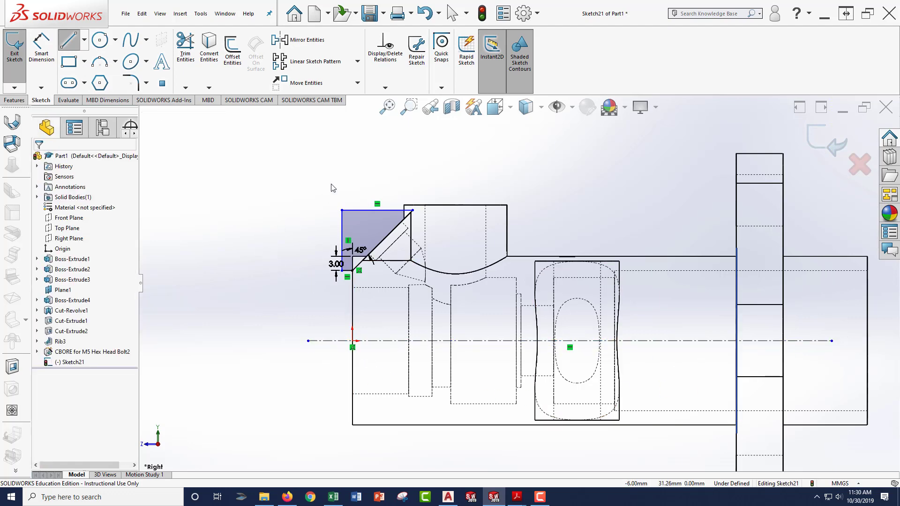
{"action": "key", "text": "Escape"}
Step: Finish the revolved cut at 360° about the centerline, with the model displayed as shaded with edges
{"action": "left_click", "coordinate": [828, 142]}
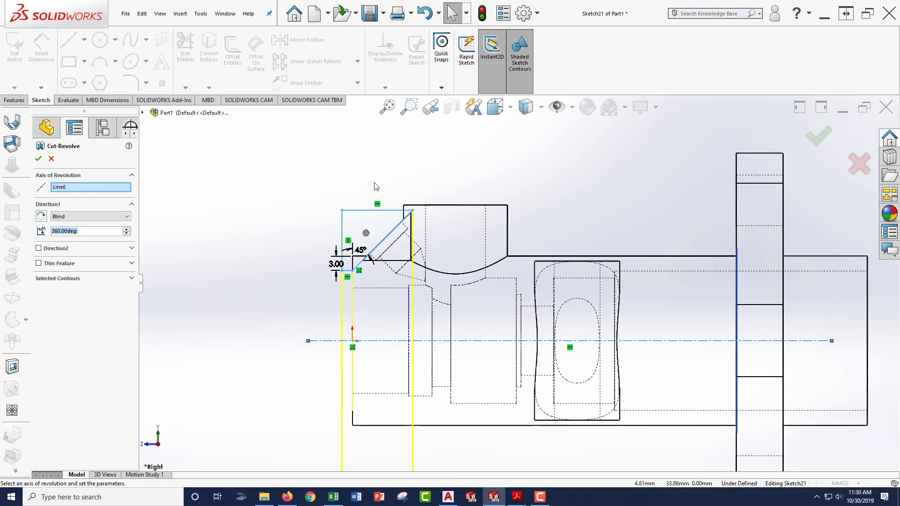
{"action": "left_click", "coordinate": [540, 109]}
{"action": "left_click", "coordinate": [525, 130]}
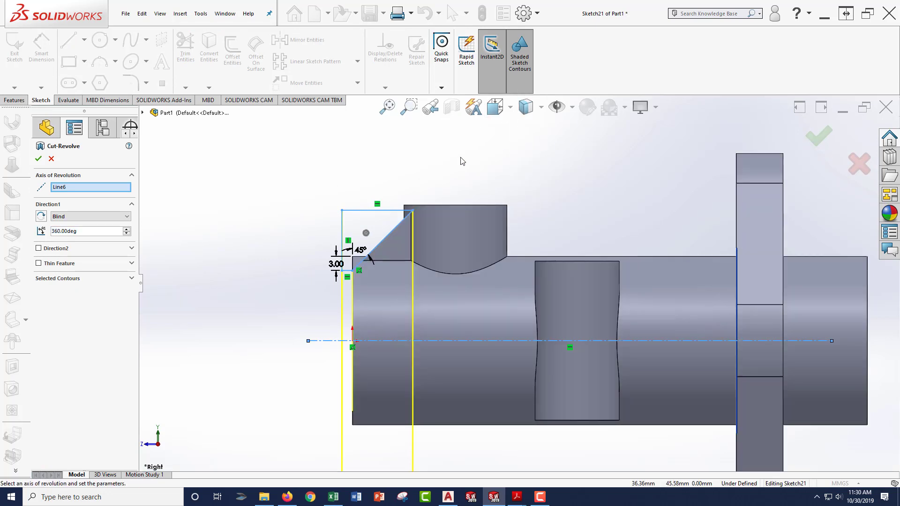
{"action": "left_click", "coordinate": [39, 159]}
{"action": "middle_click_drag", "start_coordinate": [301, 185], "coordinate": [365, 188]}
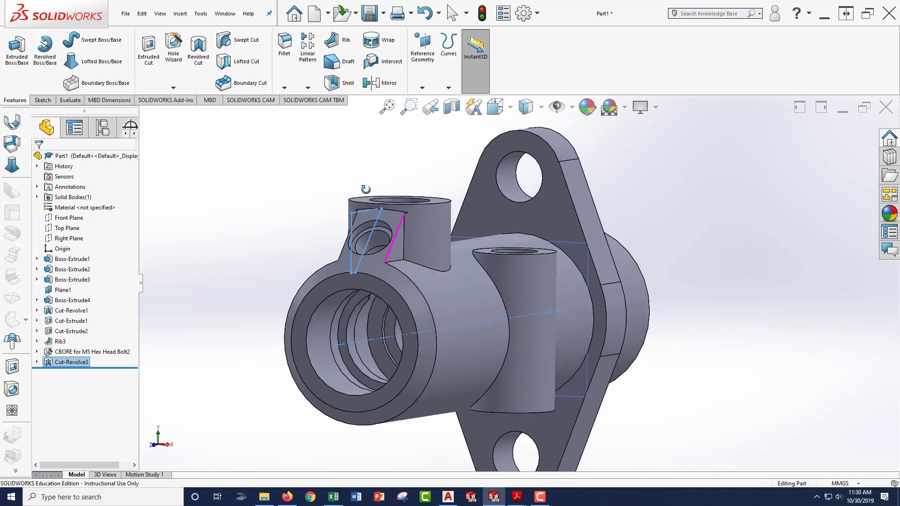
Step: Edit the last revolved cut's sketch, raise the profile's upper line until it is about 15.66 mm long, and rebuild the cut
{"action": "scroll", "coordinate": [395, 210], "scroll_direction": "up", "scroll_amount": 5}
{"action": "mouse_move", "coordinate": [437, 245]}
{"action": "middle_mouse_down"}
{"action": "mouse_move", "coordinate": [478, 261]}
{"action": "mouse_move", "coordinate": [479, 197]}
{"action": "mouse_move", "coordinate": [454, 253]}
{"action": "mouse_move", "coordinate": [466, 314]}
{"action": "mouse_move", "coordinate": [512, 336]}
{"action": "mouse_move", "coordinate": [398, 307]}
{"action": "mouse_move", "coordinate": [370, 279]}
{"action": "mouse_move", "coordinate": [361, 255]}
{"action": "mouse_move", "coordinate": [426, 237]}
{"action": "mouse_move", "coordinate": [370, 232]}
{"action": "mouse_move", "coordinate": [407, 220]}
{"action": "mouse_move", "coordinate": [400, 242]}
{"action": "mouse_move", "coordinate": [466, 265]}
{"action": "mouse_move", "coordinate": [508, 265]}
{"action": "mouse_move", "coordinate": [322, 291]}
{"action": "mouse_move", "coordinate": [426, 264]}
{"action": "middle_mouse_up"}
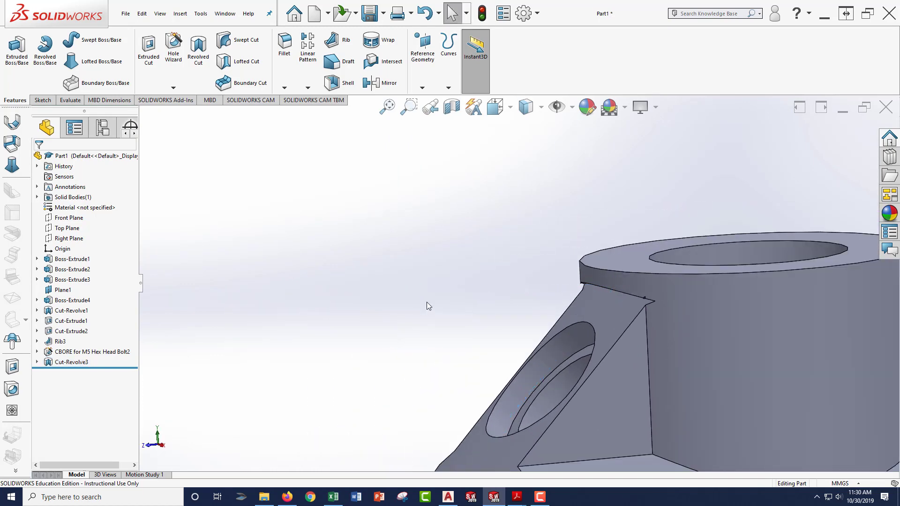
{"action": "left_click", "coordinate": [71, 362]}
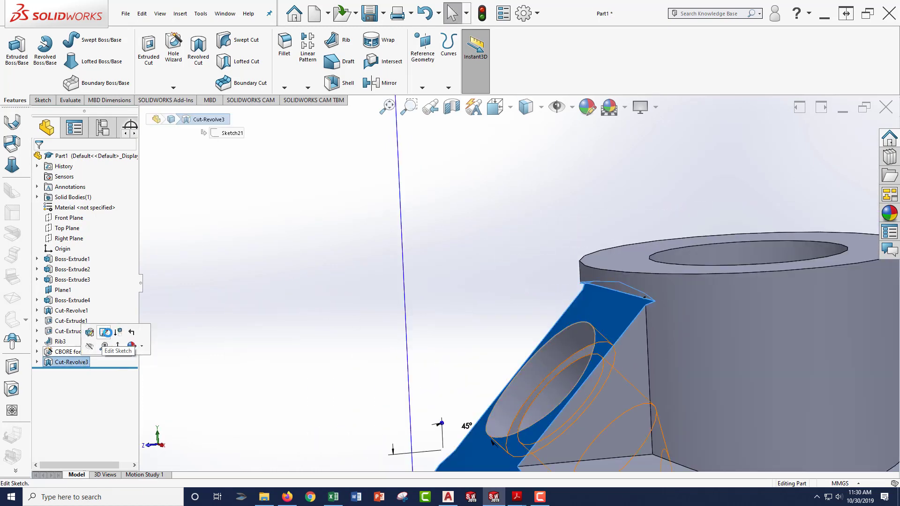
{"action": "left_click", "coordinate": [108, 335]}
{"action": "key", "text": "space"}
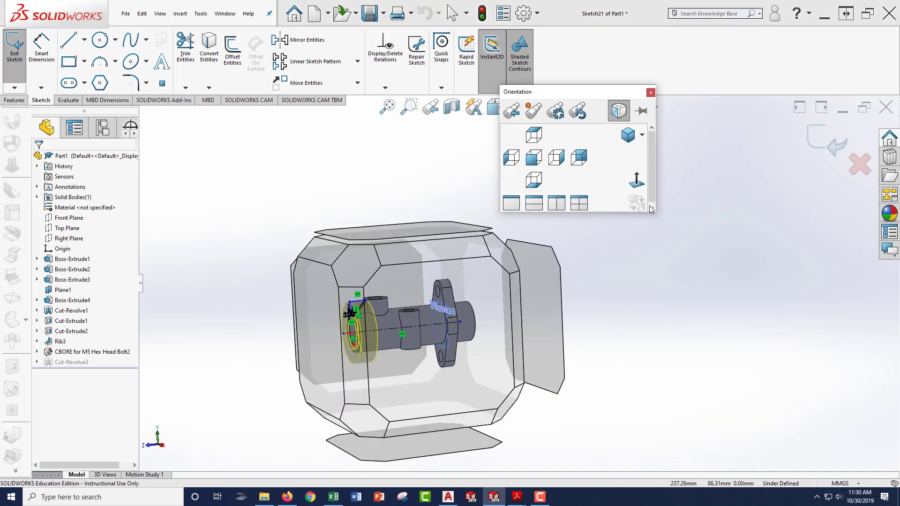
{"action": "left_click", "coordinate": [482, 214]}
{"action": "scroll", "coordinate": [518, 237], "scroll_direction": "down", "scroll_amount": 5}
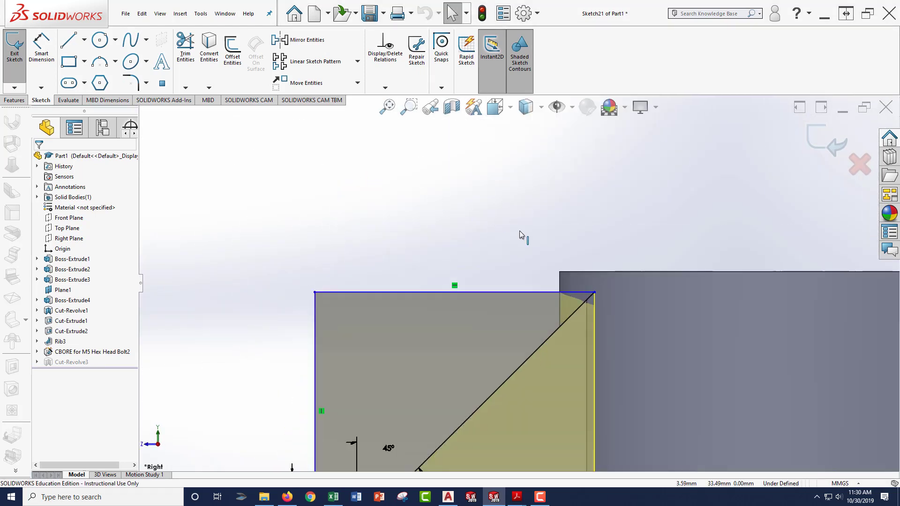
{"action": "left_click_drag", "start_coordinate": [543, 290], "coordinate": [549, 286]}
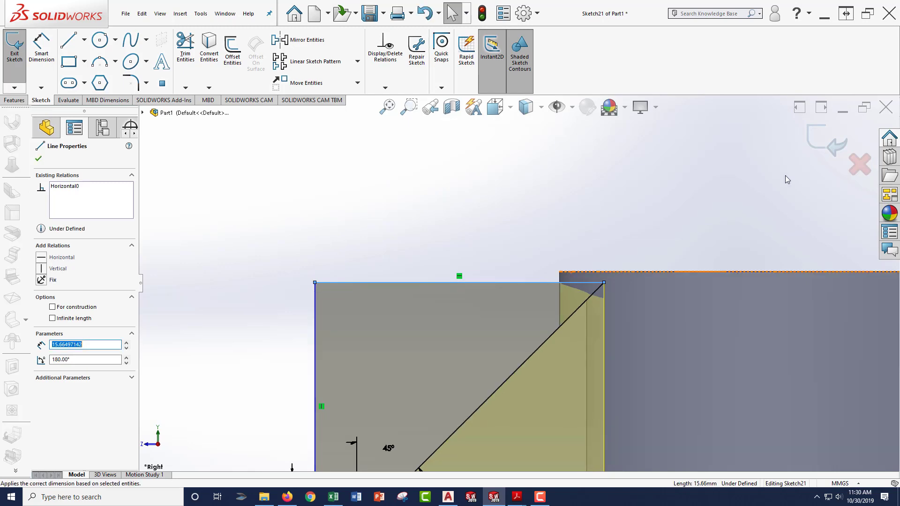
{"action": "left_click", "coordinate": [824, 140]}
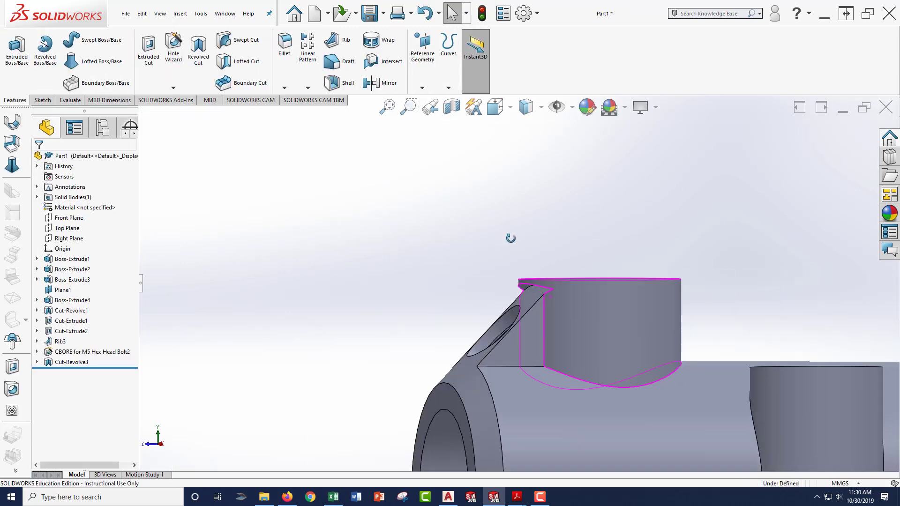
Step: Start an Extruded Boss sketch on the annular end face of the boss beside the rib and view it normal to the plane
{"action": "scroll", "coordinate": [537, 290], "scroll_direction": "down", "scroll_amount": 10}
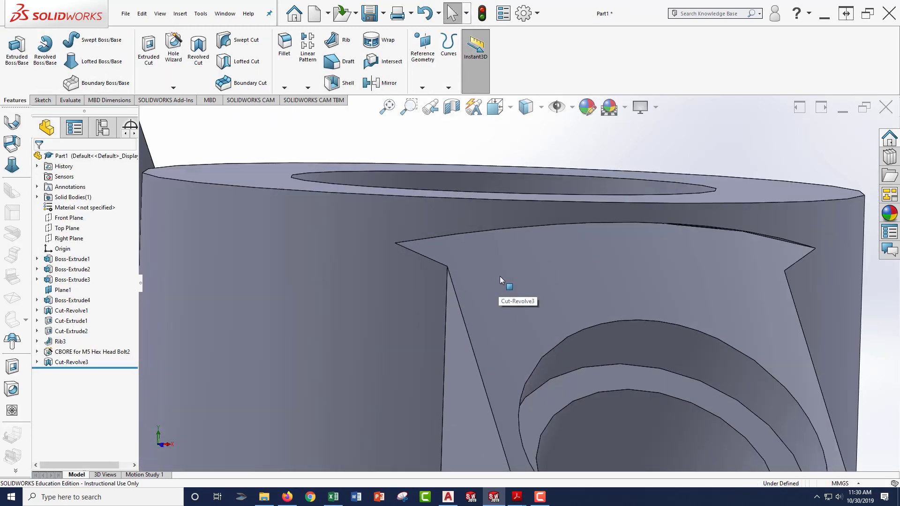
{"action": "middle_click_drag", "start_coordinate": [564, 261], "coordinate": [518, 283]}
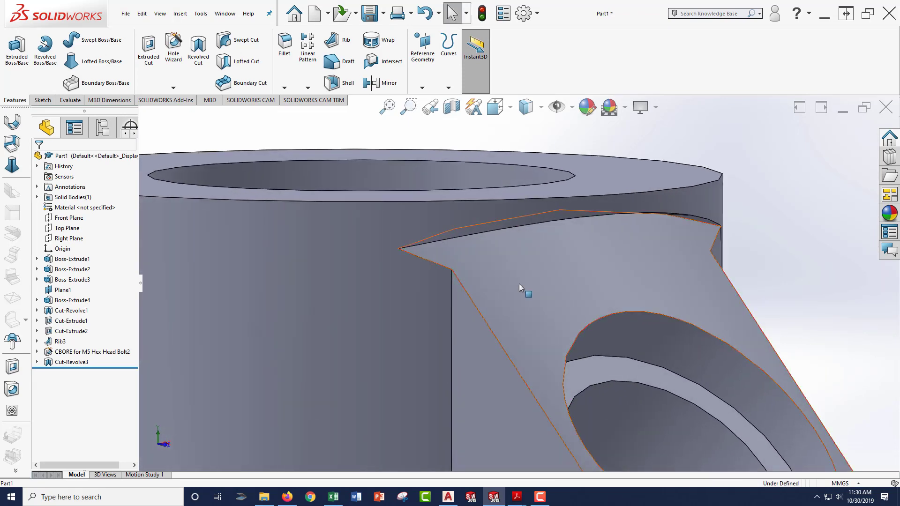
{"action": "scroll", "coordinate": [519, 283], "scroll_direction": "up", "scroll_amount": 2}
{"action": "middle_click_drag", "start_coordinate": [572, 268], "coordinate": [579, 289]}
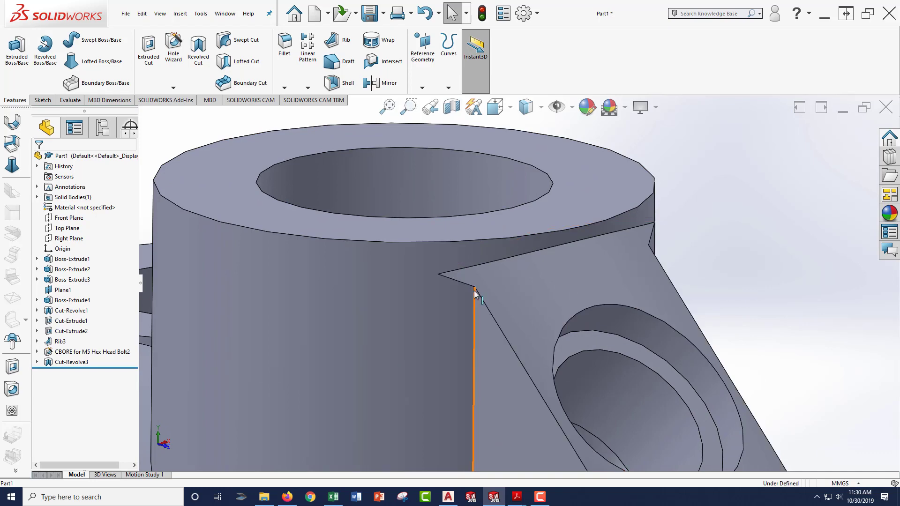
{"action": "scroll", "coordinate": [478, 291], "scroll_direction": "up", "scroll_amount": 5}
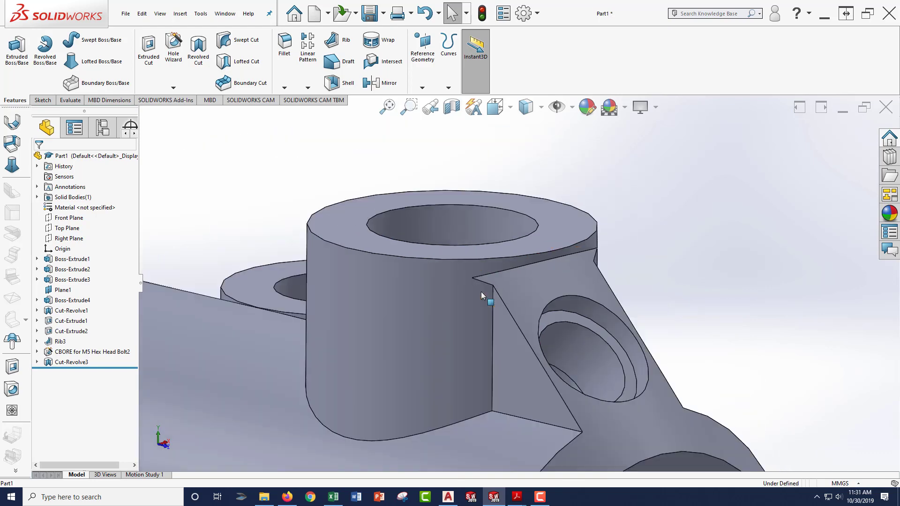
{"action": "left_click", "coordinate": [16, 49]}
{"action": "left_click", "coordinate": [390, 246]}
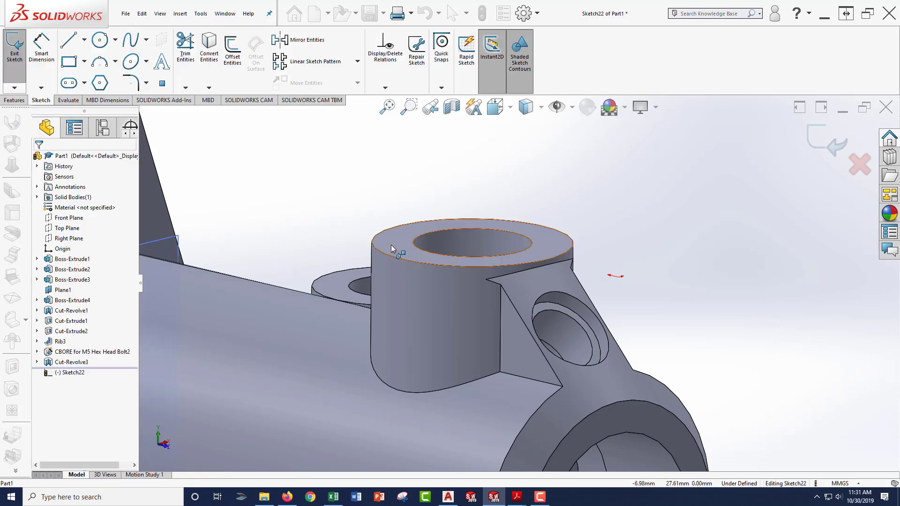
{"action": "key", "text": "space"}
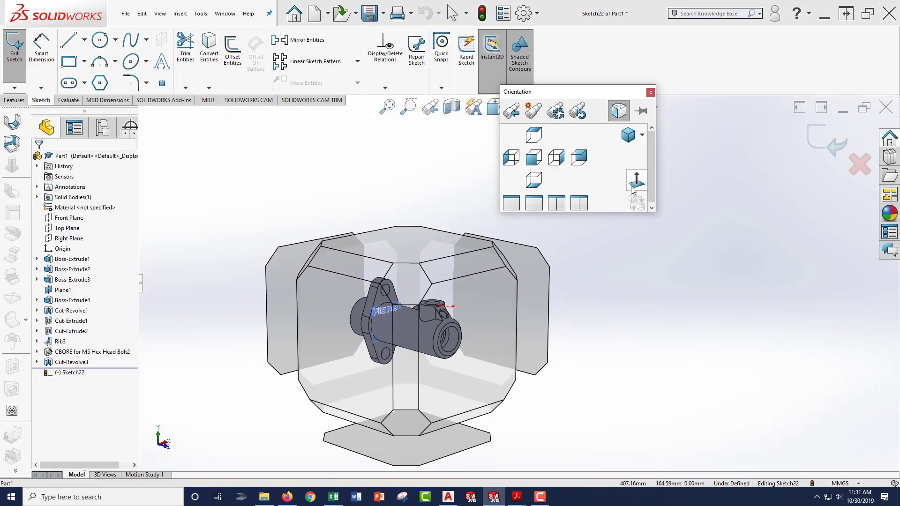
{"action": "left_click", "coordinate": [635, 184]}
{"action": "scroll", "coordinate": [541, 381], "scroll_direction": "down", "scroll_amount": 5}
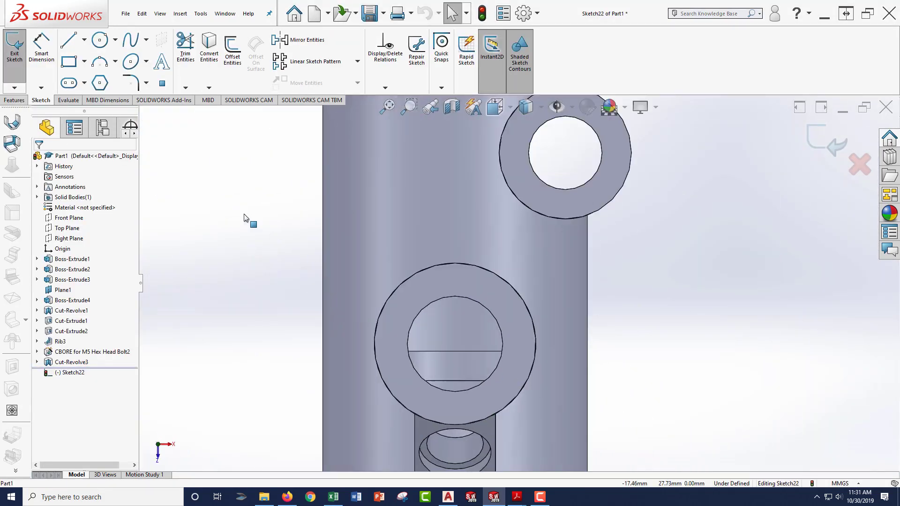
Step: Sketch two concentric circles on the boss face, with radii of 11 mm along its outer edge and 6.5 mm along its bore
{"action": "left_click", "coordinate": [99, 40]}
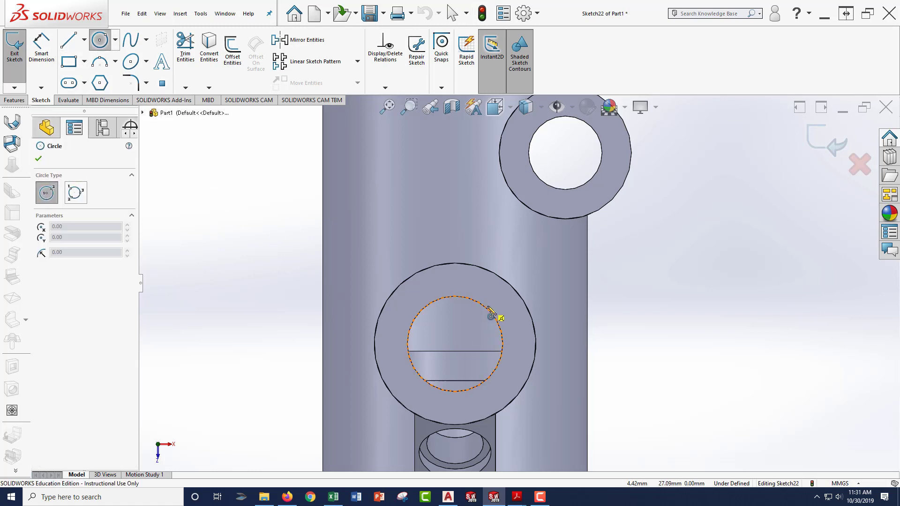
{"action": "left_click", "coordinate": [454, 343]}
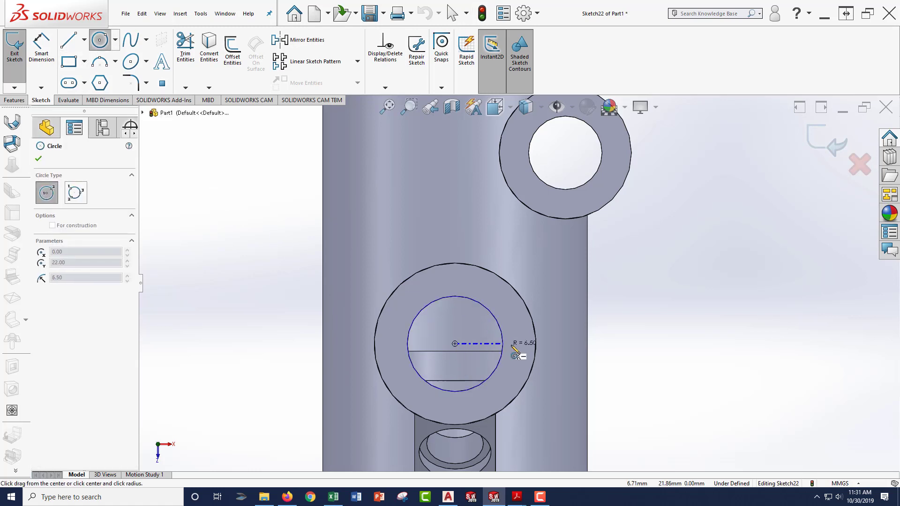
{"action": "left_click", "coordinate": [535, 339]}
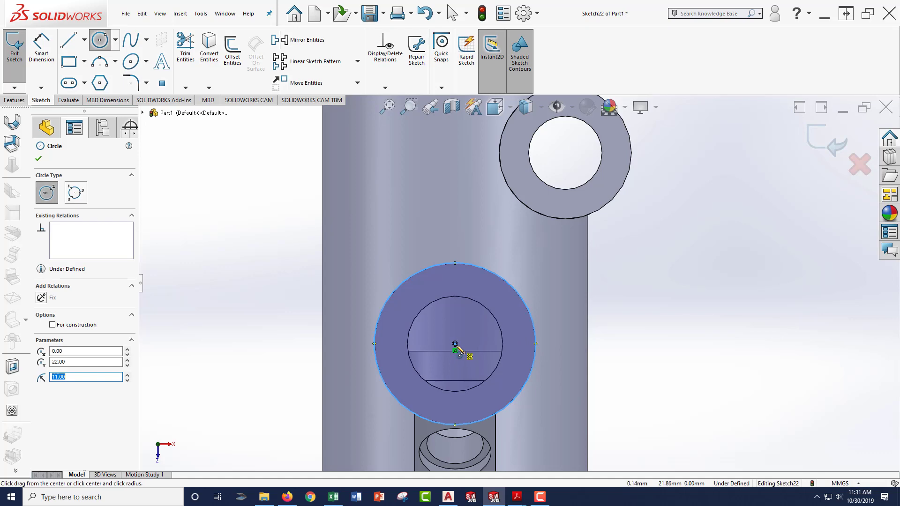
{"action": "left_click", "coordinate": [455, 344]}
{"action": "left_click", "coordinate": [503, 345]}
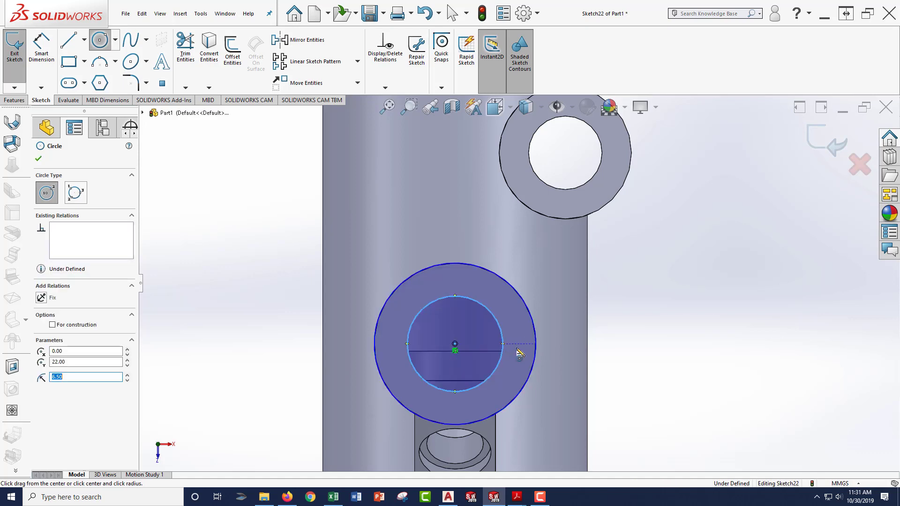
{"action": "left_click", "coordinate": [38, 159]}
Step: Exit the two-circle sketch and reverse the boss extrusion so it runs down into the existing boss
{"action": "middle_click_drag", "start_coordinate": [580, 361], "coordinate": [794, 164]}
{"action": "left_click", "coordinate": [826, 141]}
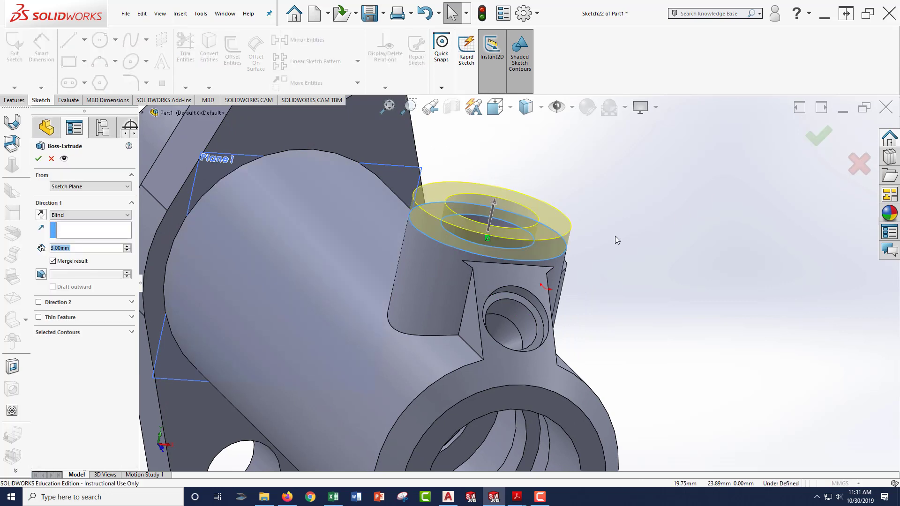
{"action": "left_click", "coordinate": [42, 216]}
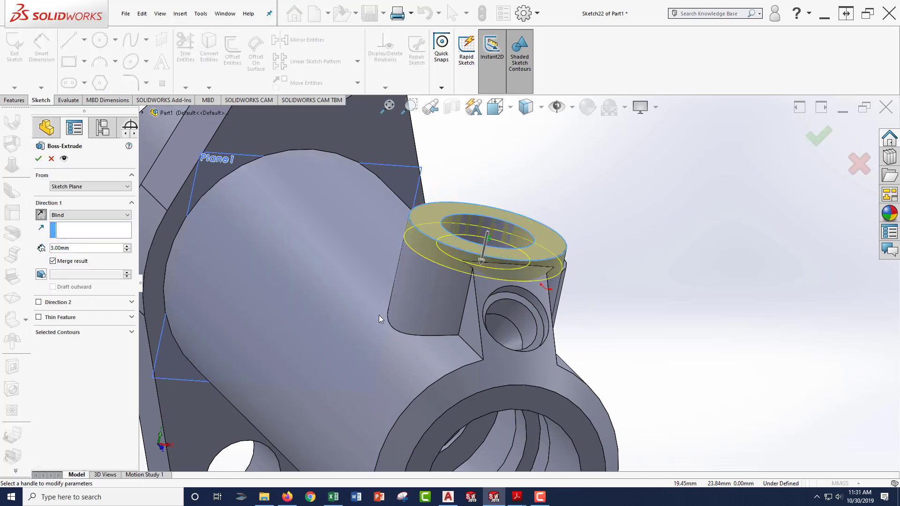
{"action": "scroll", "coordinate": [492, 291], "scroll_direction": "down", "scroll_amount": 2}
{"action": "middle_click_drag", "start_coordinate": [494, 292], "coordinate": [528, 263]}
{"action": "scroll", "coordinate": [479, 274], "scroll_direction": "down", "scroll_amount": 2}
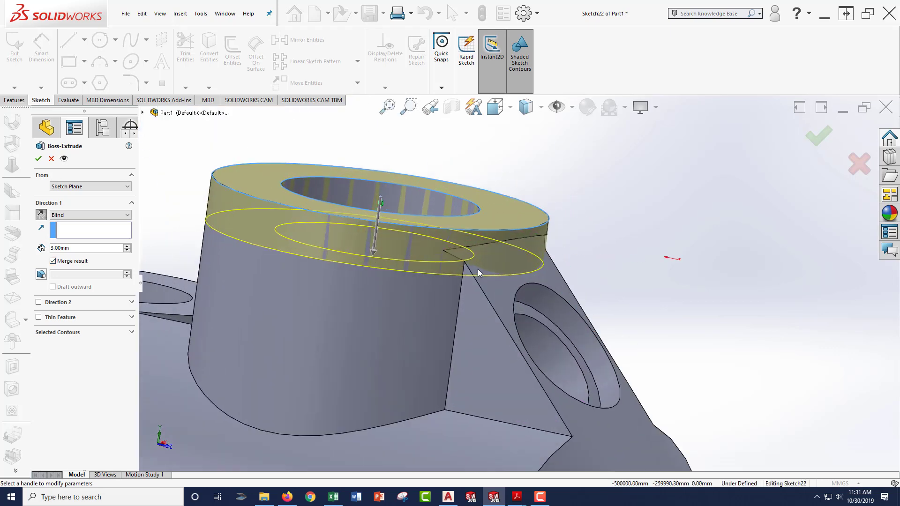
{"action": "scroll", "coordinate": [479, 274], "scroll_direction": "down", "scroll_amount": 3}
{"action": "middle_click_drag", "start_coordinate": [432, 279], "coordinate": [268, 281]}
{"action": "left_click_drag", "start_coordinate": [270, 273], "coordinate": [289, 259]}
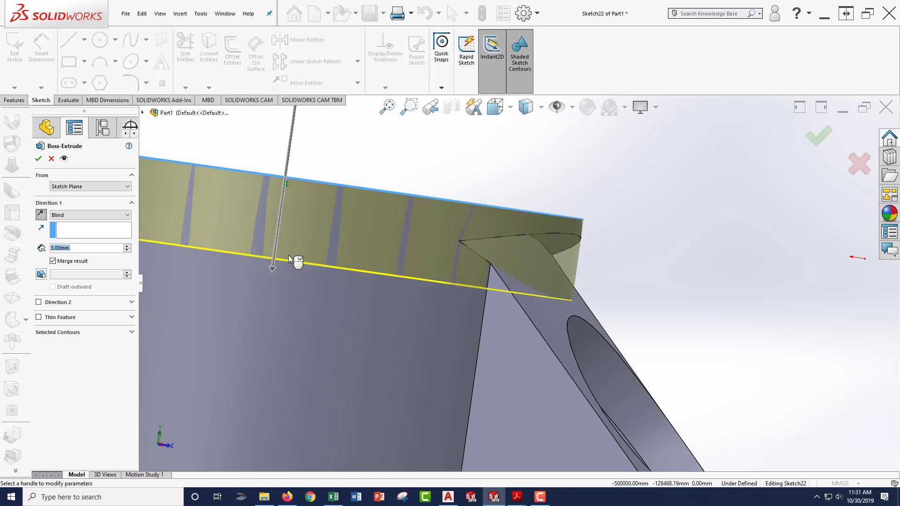
Step: Extrude the ring blind to a depth of 2.5 mm, merging it with the part
{"action": "left_click", "coordinate": [81, 250]}
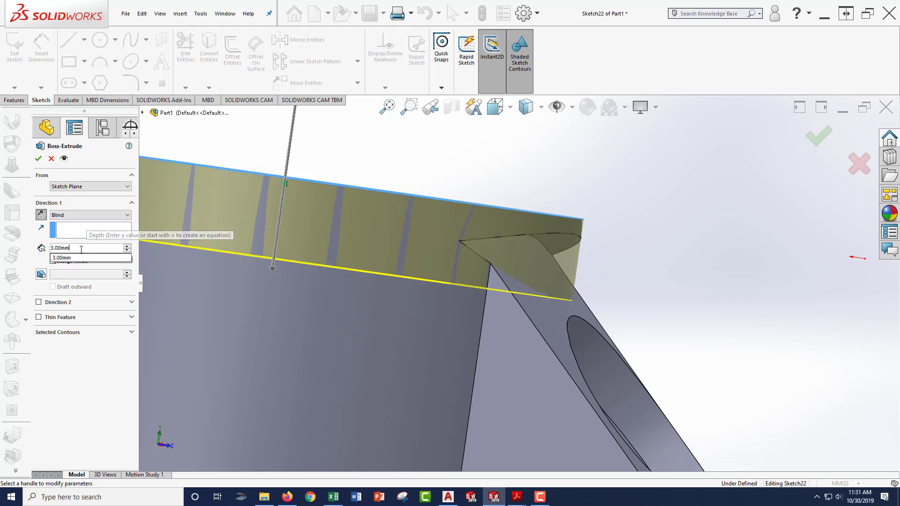
{"action": "type", "text": "2"}
{"action": "key", "text": "Return"}
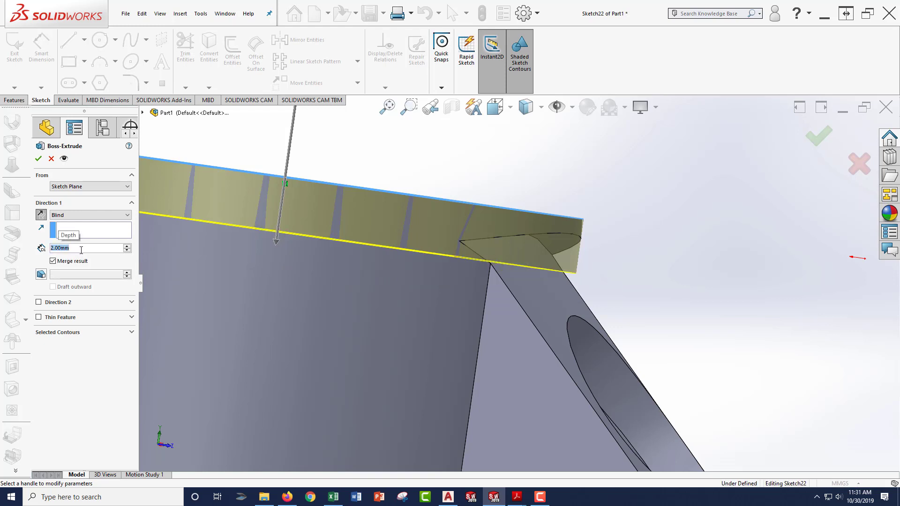
{"action": "type", "text": "2.5"}
{"action": "key", "text": "Return"}
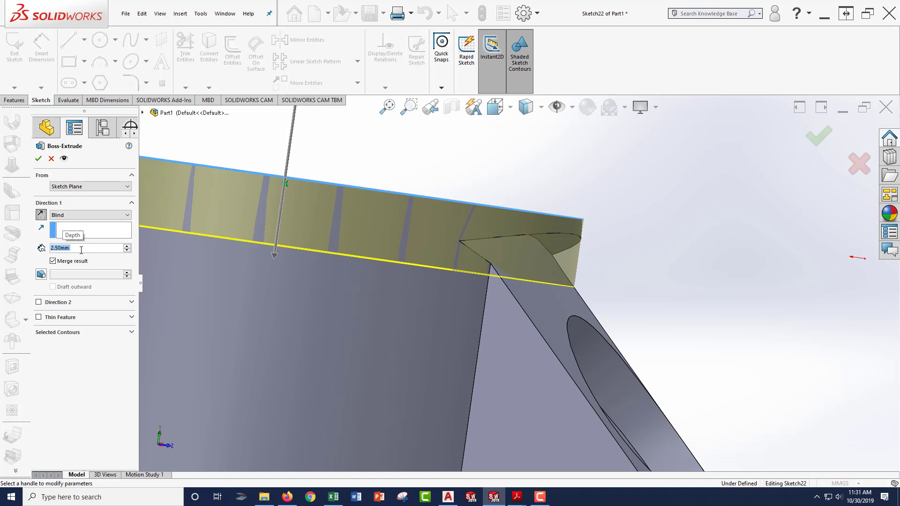
{"action": "left_click", "coordinate": [819, 138]}
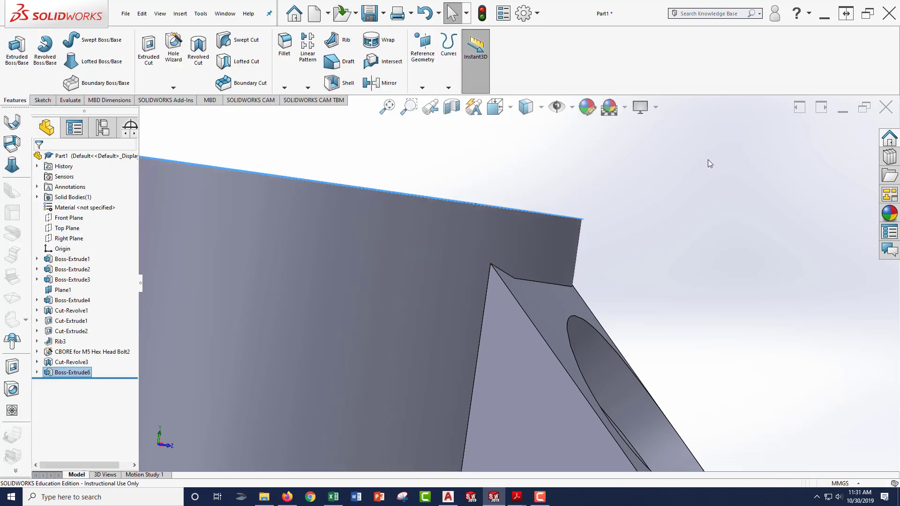
{"action": "middle_click_drag", "start_coordinate": [707, 160], "coordinate": [682, 173]}
{"action": "middle_click_drag", "start_coordinate": [584, 243], "coordinate": [596, 210]}
{"action": "scroll", "coordinate": [585, 233], "scroll_direction": "up", "scroll_amount": 4}
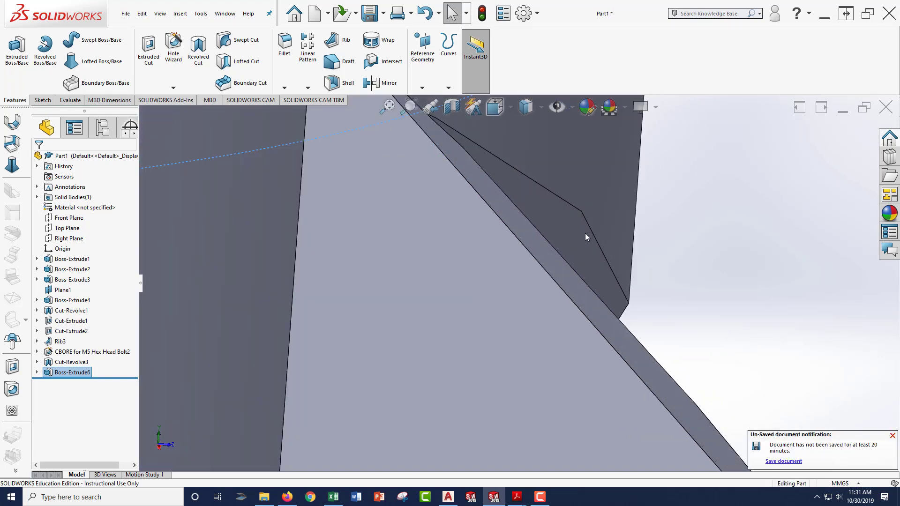
{"action": "middle_click_drag", "start_coordinate": [591, 226], "coordinate": [654, 238]}
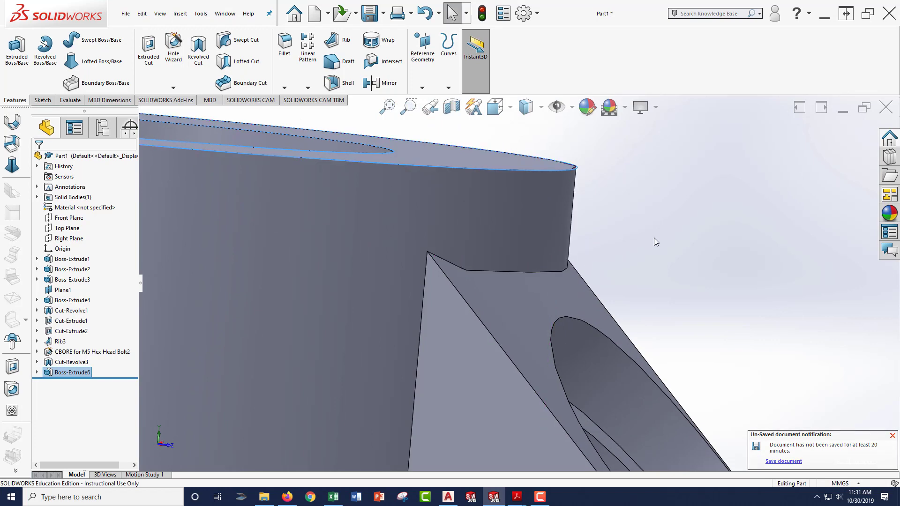
{"action": "left_click", "coordinate": [74, 373]}
{"action": "left_click", "coordinate": [82, 371]}
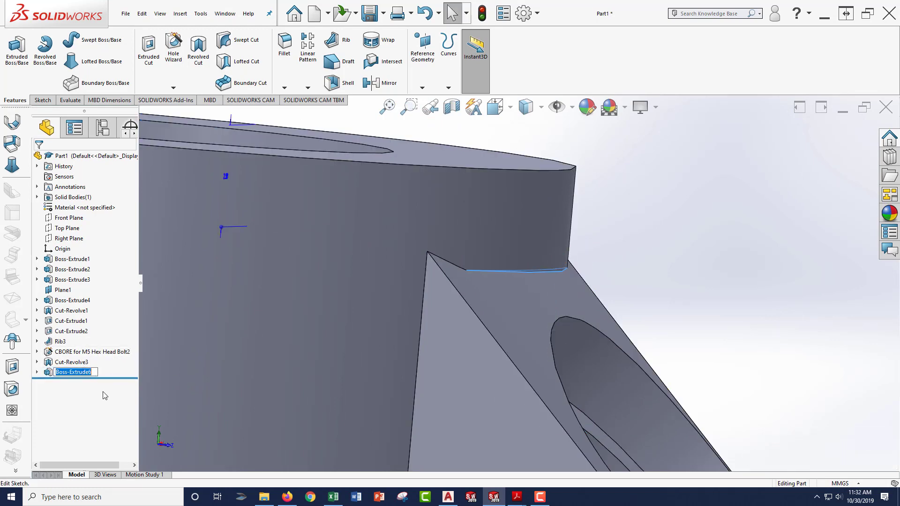
{"action": "key", "text": "BackSpace"}
Step: Edit the boss rim extrusion, set its depth to 3 mm, and rebuild it
{"action": "right_click", "coordinate": [86, 372]}
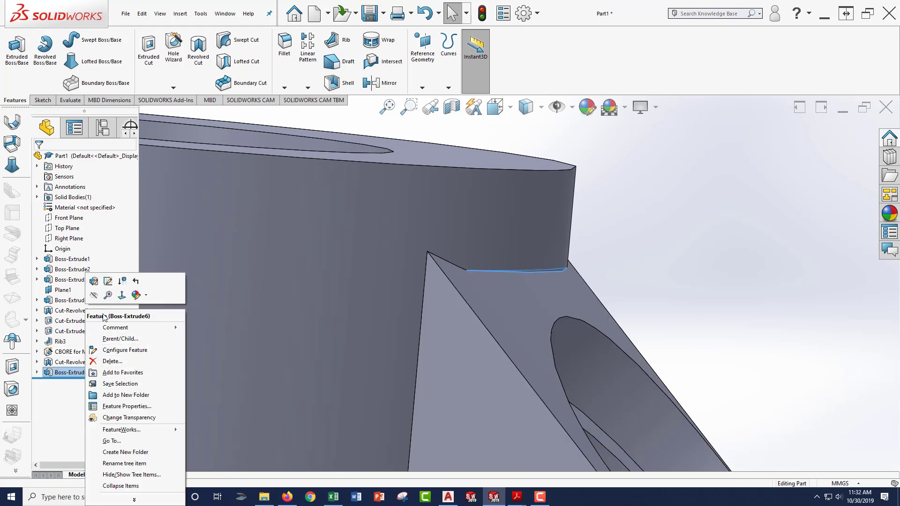
{"action": "left_click", "coordinate": [95, 282]}
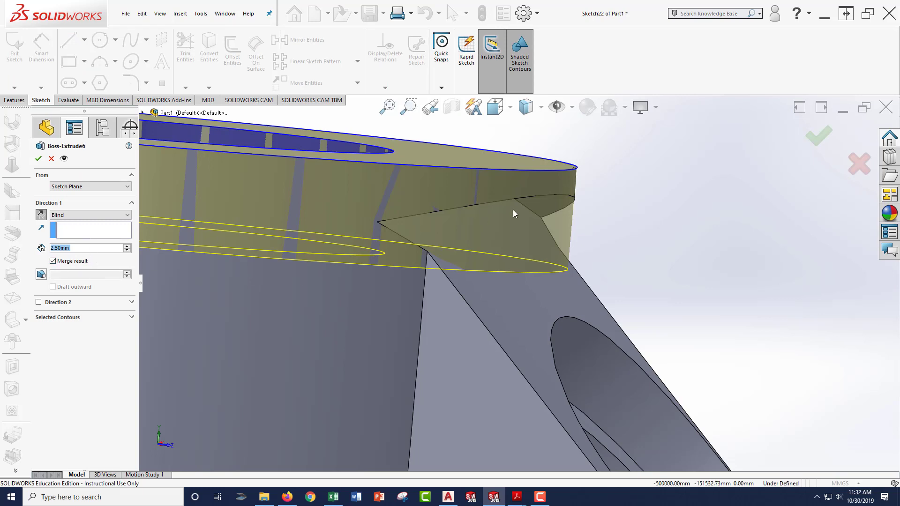
{"action": "scroll", "coordinate": [515, 214], "scroll_direction": "up", "scroll_amount": 2}
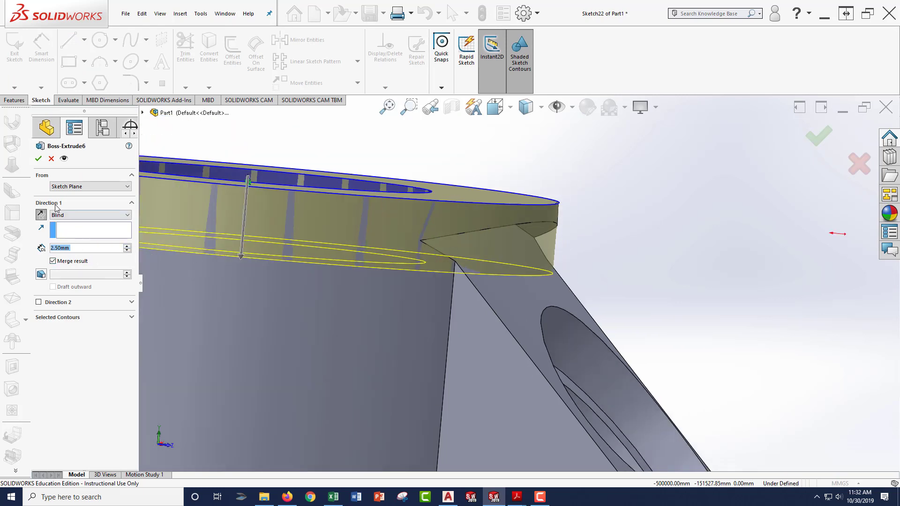
{"action": "type", "text": "3"}
{"action": "key", "text": "Return"}
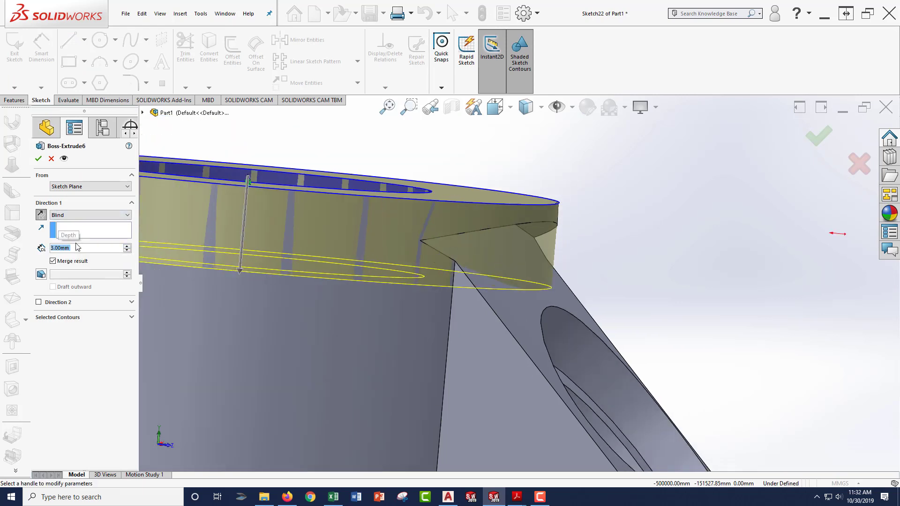
{"action": "left_click", "coordinate": [38, 160]}
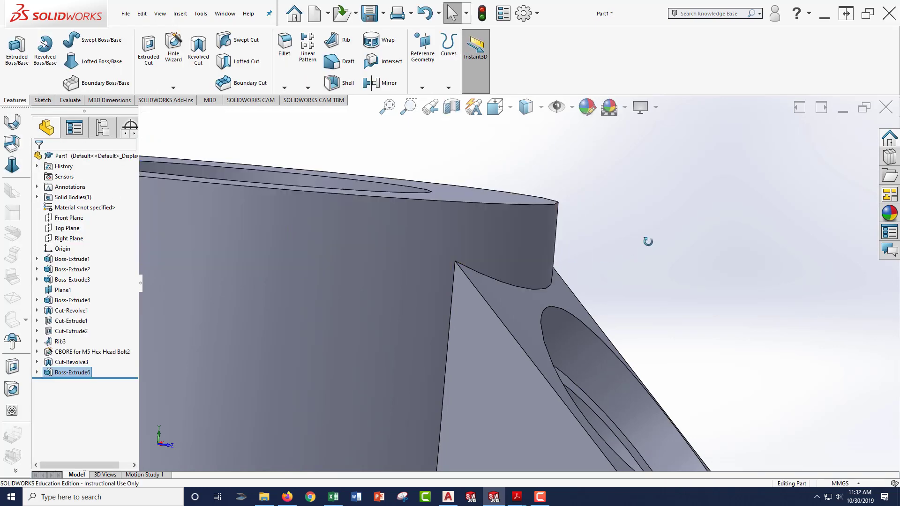
Step: Examine the junction of the boss rim and counterbored rib, view the whole part, and clear the selection
{"action": "middle_click_drag", "start_coordinate": [648, 241], "coordinate": [654, 96]}
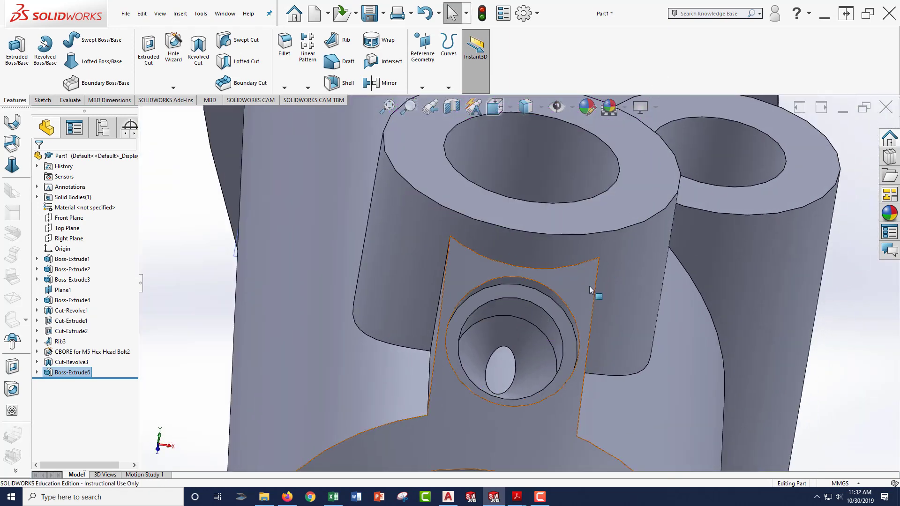
{"action": "middle_click_drag", "start_coordinate": [589, 286], "coordinate": [584, 329]}
{"action": "scroll", "coordinate": [483, 258], "scroll_direction": "up", "scroll_amount": 5}
{"action": "scroll", "coordinate": [569, 270], "scroll_direction": "up", "scroll_amount": 6}
{"action": "scroll", "coordinate": [609, 263], "scroll_direction": "down", "scroll_amount": 3}
{"action": "key", "text": "alt+Tab"}
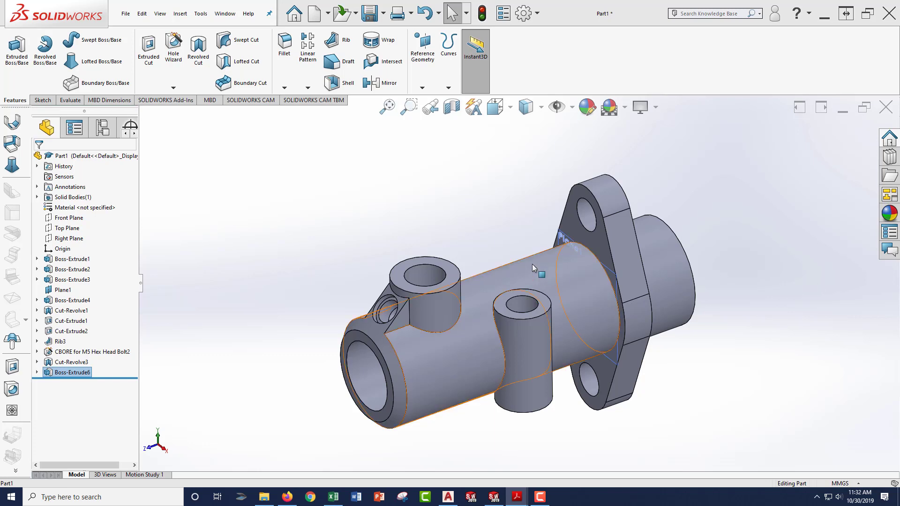
{"action": "left_click", "coordinate": [477, 231]}
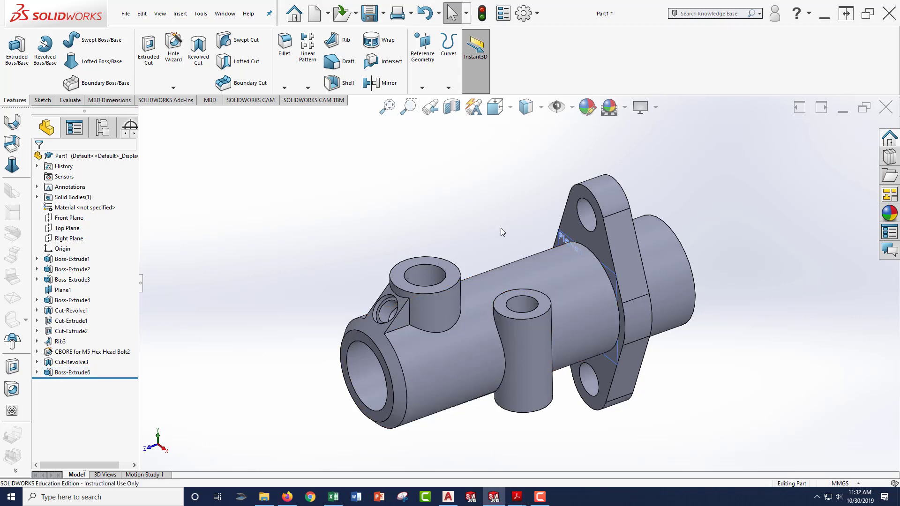